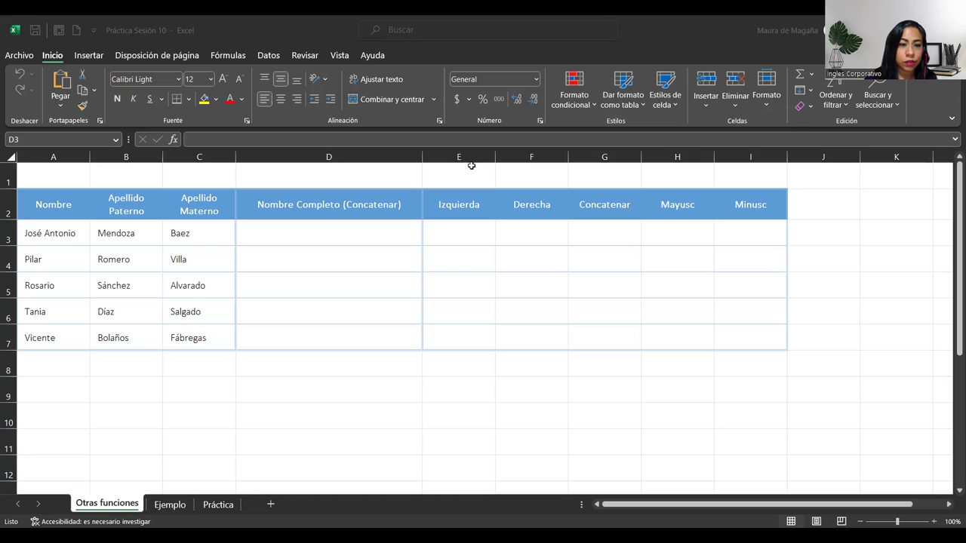
{"action": "left_click", "coordinate": [302, 234]}
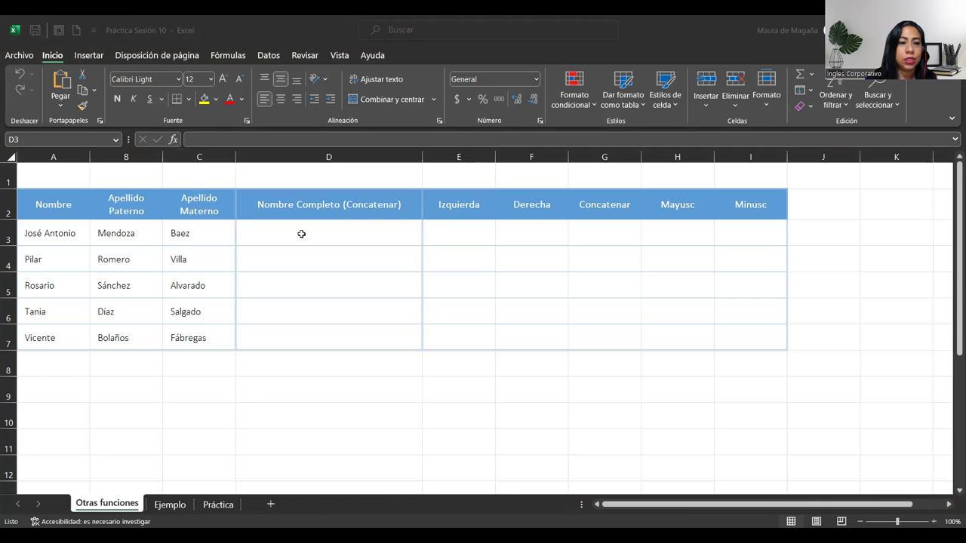
{"action": "left_click", "coordinate": [301, 234]}
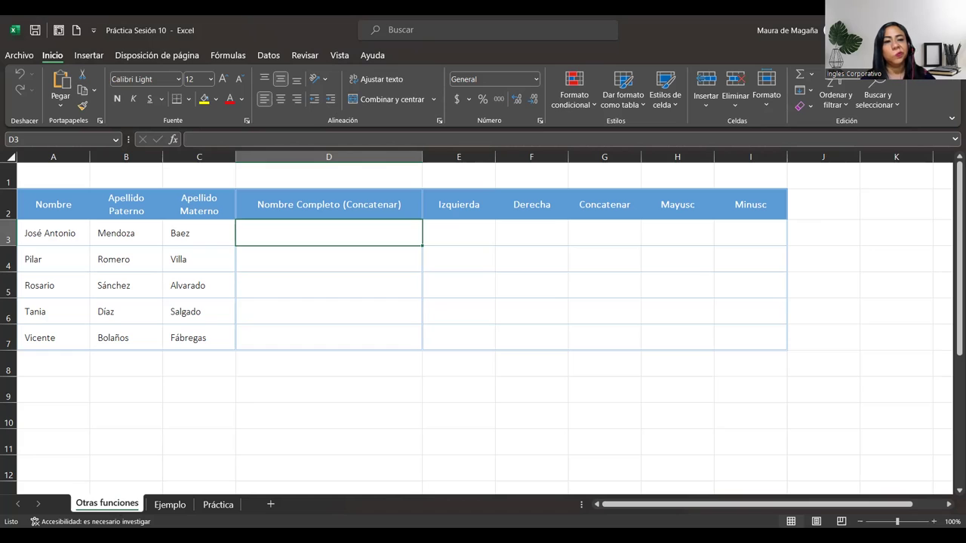
{"action": "key", "text": "alt+Tab"}
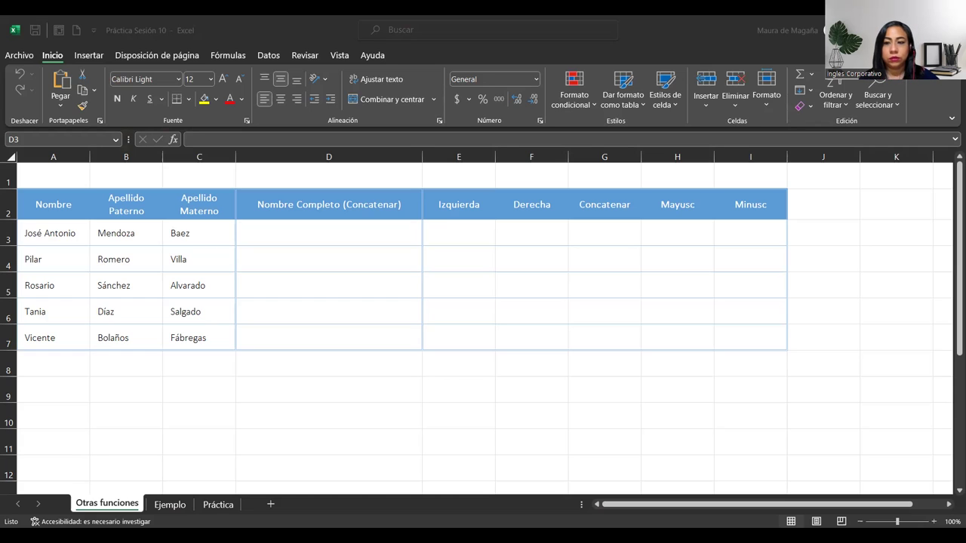
{"action": "left_click", "coordinate": [708, 25]}
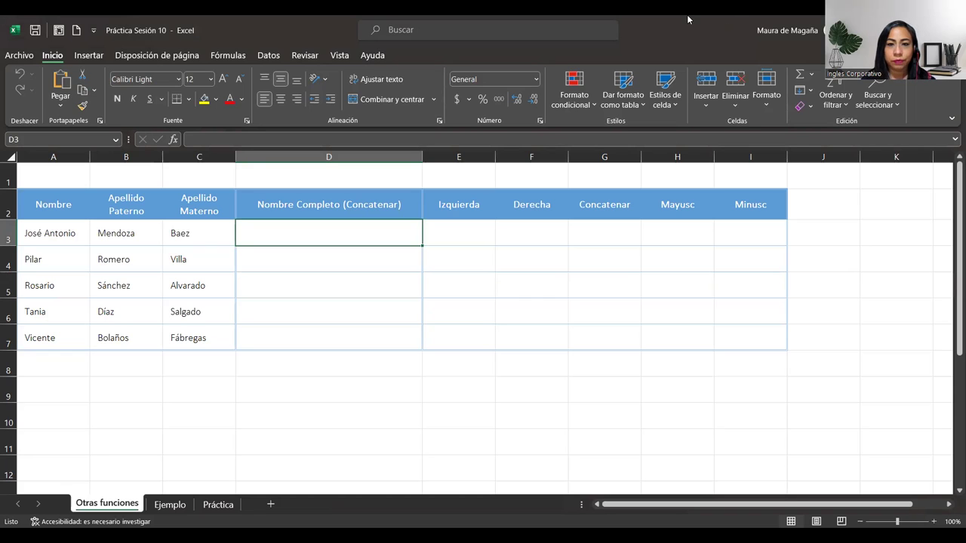
Review the list of available text functions in the function library for use in cell D3
{"action": "left_click", "coordinate": [236, 58]}
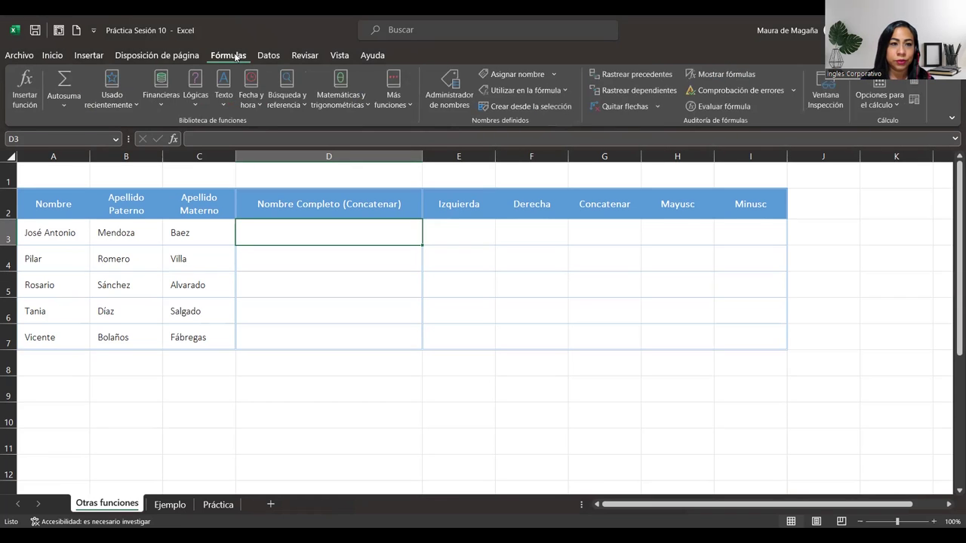
{"action": "left_click", "coordinate": [225, 98]}
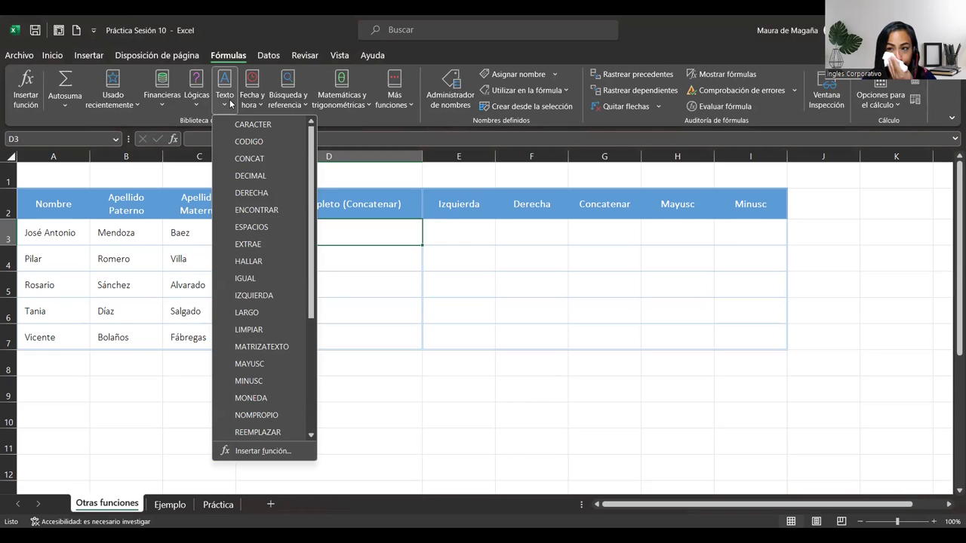
{"action": "left_click", "coordinate": [231, 103]}
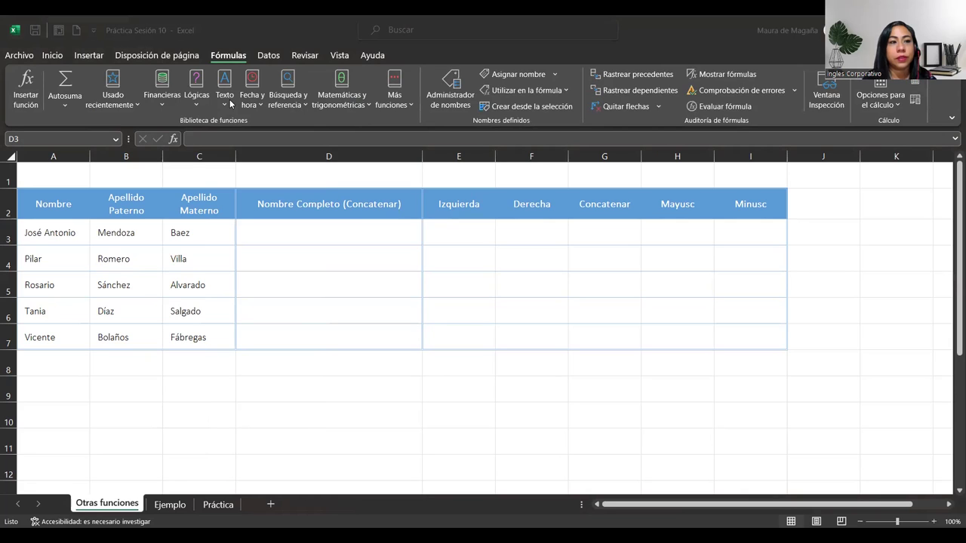
{"action": "left_click", "coordinate": [322, 226]}
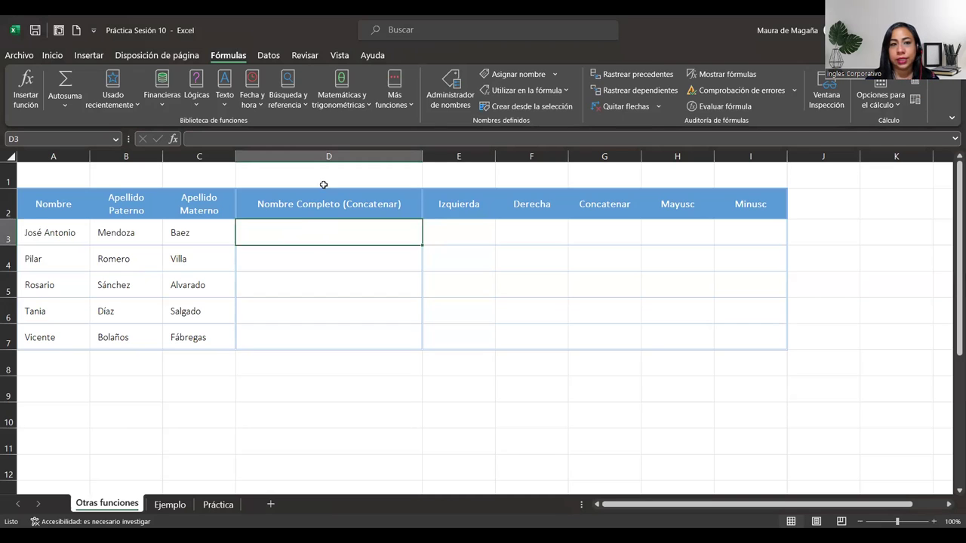
{"action": "left_click", "coordinate": [225, 102]}
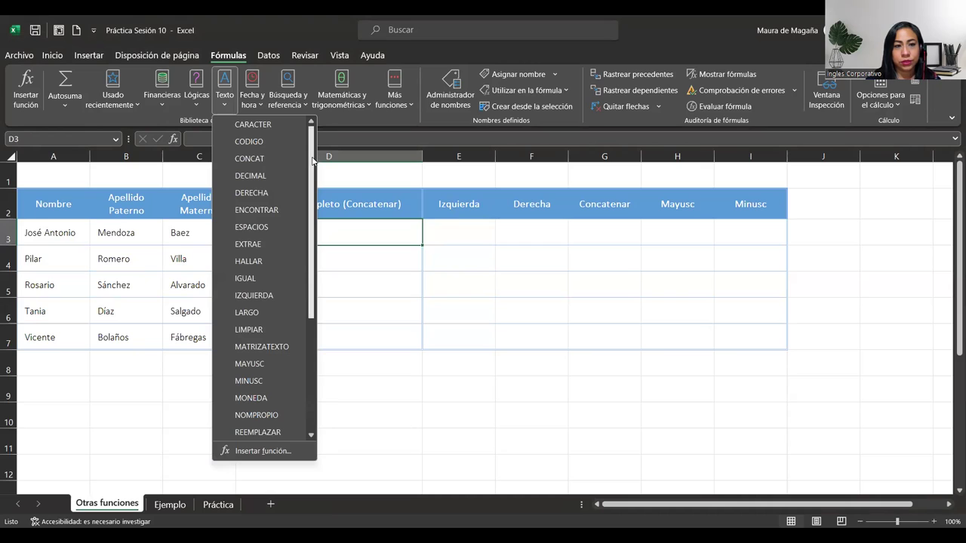
{"action": "left_click_drag", "start_coordinate": [312, 161], "coordinate": [326, 124]}
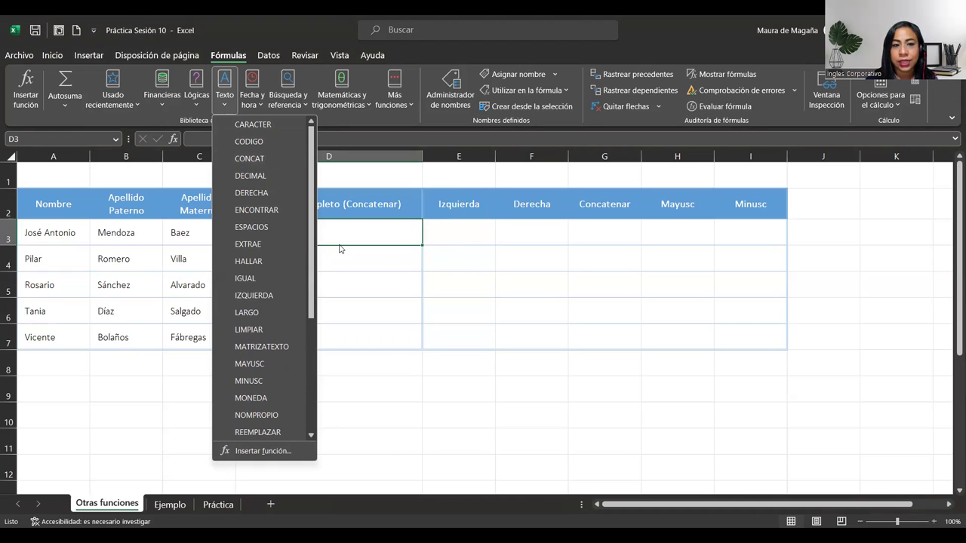
{"action": "left_click", "coordinate": [142, 175]}
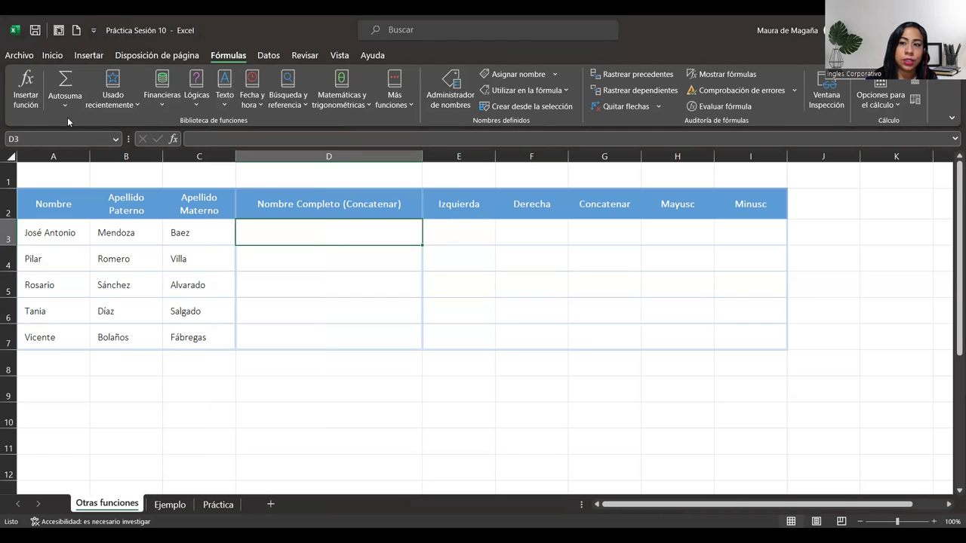
{"action": "left_click", "coordinate": [32, 90]}
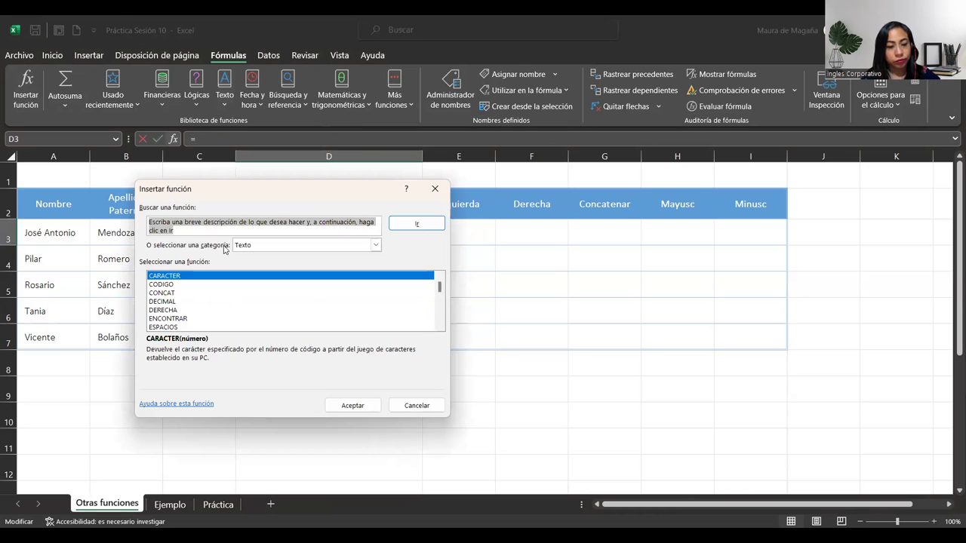
{"action": "type", "text": "concatn"}
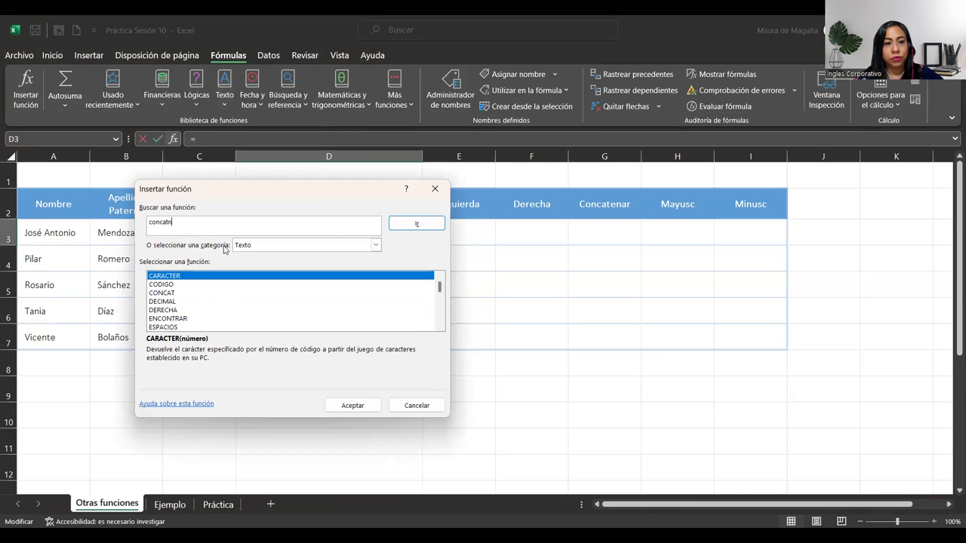
{"action": "key", "text": "BackSpace"}
{"action": "key", "text": "BackSpace"}
{"action": "type", "text": "tenar"}
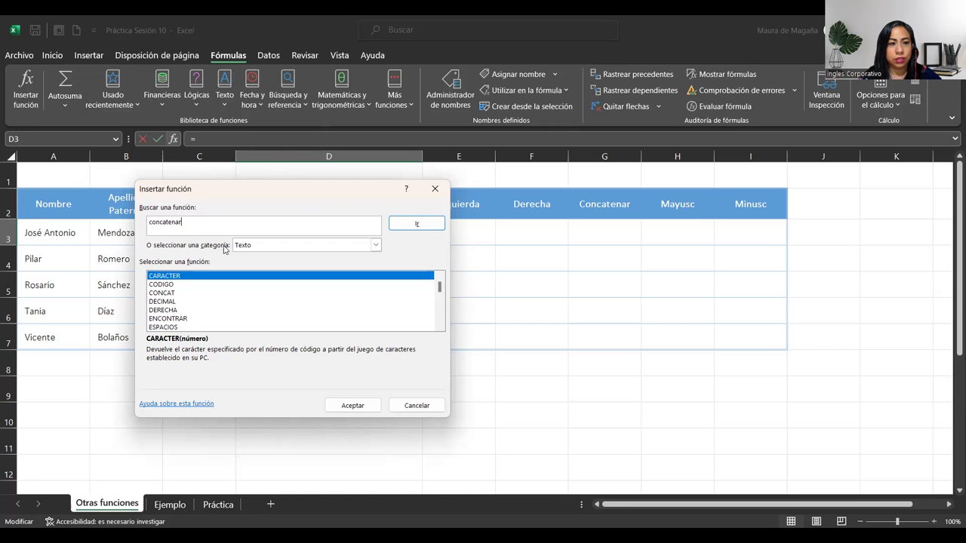
{"action": "key", "text": "Return"}
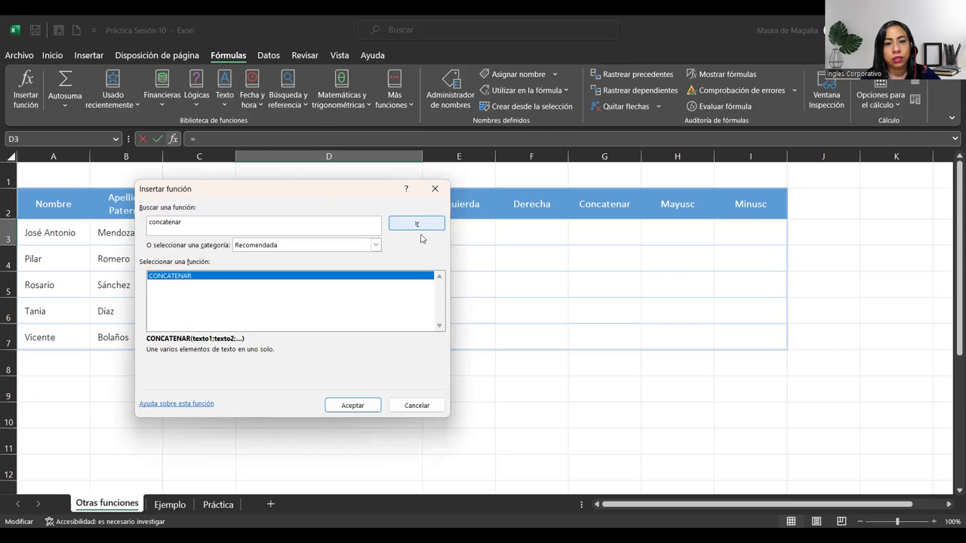
{"action": "left_click", "coordinate": [375, 245]}
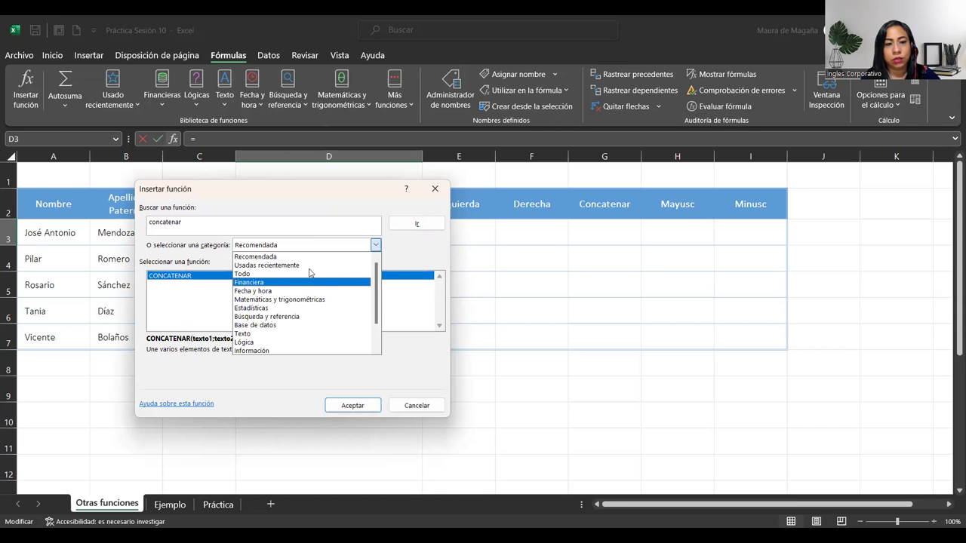
{"action": "left_click", "coordinate": [313, 273]}
{"action": "left_click", "coordinate": [417, 224]}
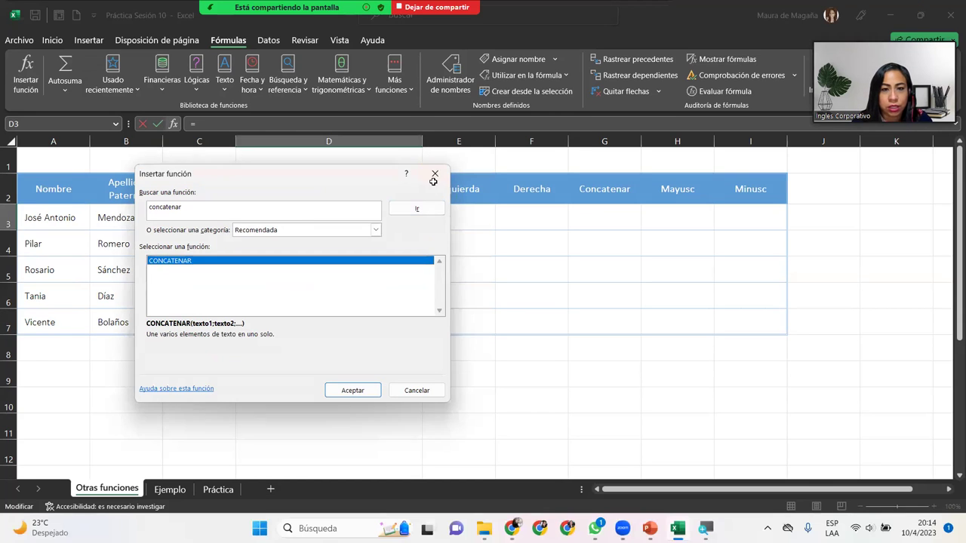
{"action": "left_click", "coordinate": [434, 176]}
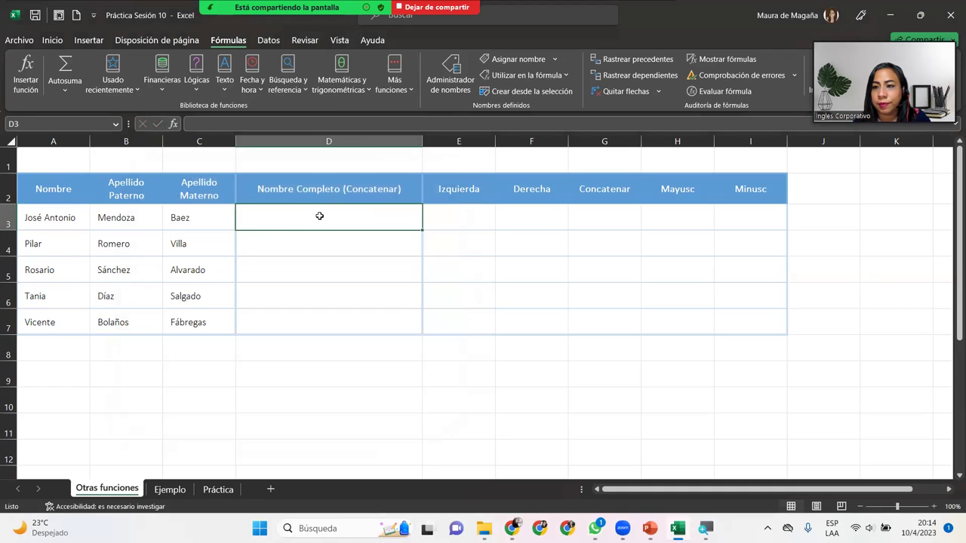
Search the functions for "concatenar", with the category set to Todo, and insert the CONCATENAR function in cell D3
{"action": "left_click", "coordinate": [27, 69]}
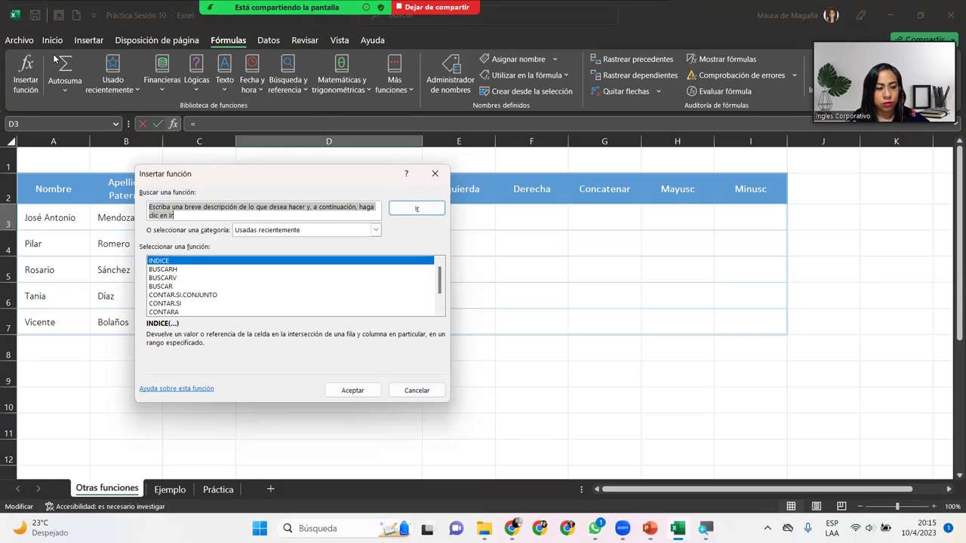
{"action": "type", "text": "concant"}
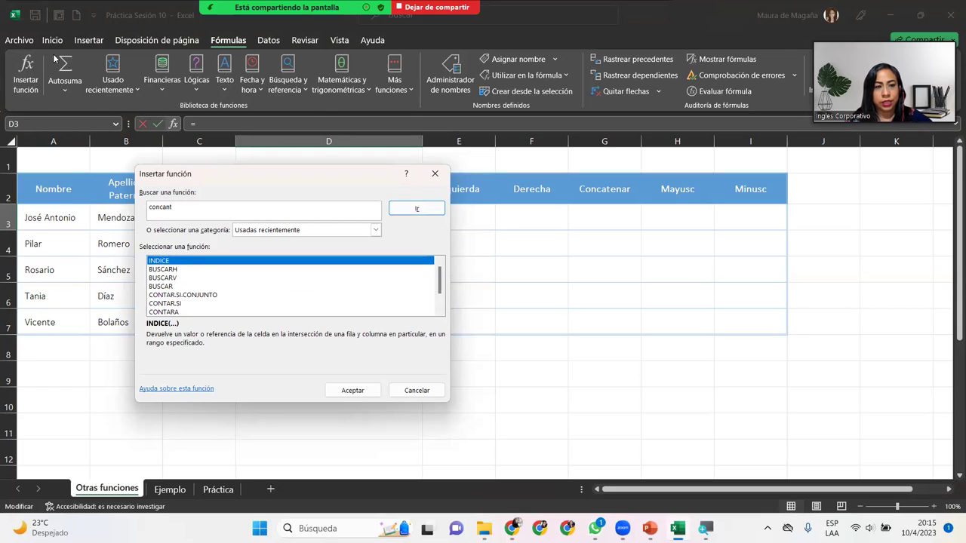
{"action": "key", "text": "BackSpace"}
{"action": "type", "text": "tenar"}
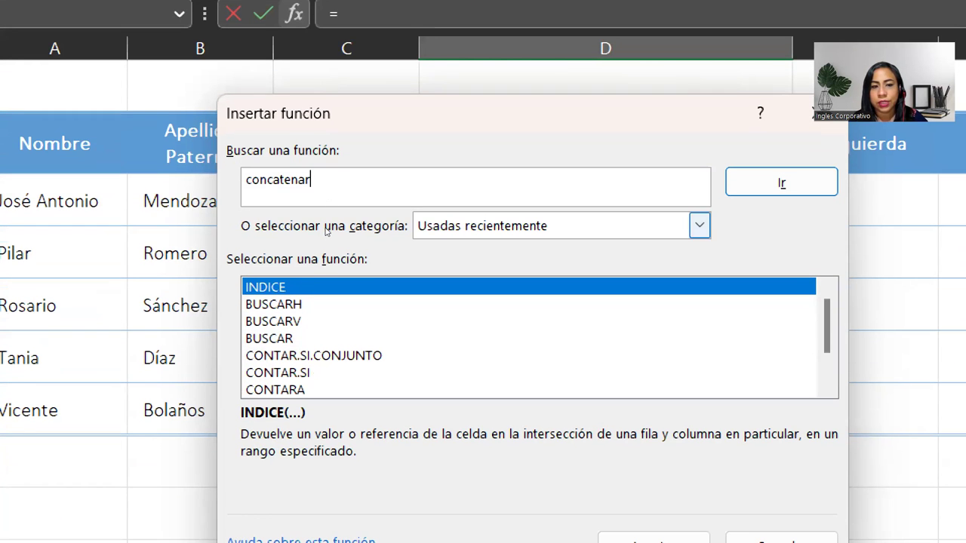
{"action": "key", "text": "alt+c"}
{"action": "key", "text": "alt+Down"}
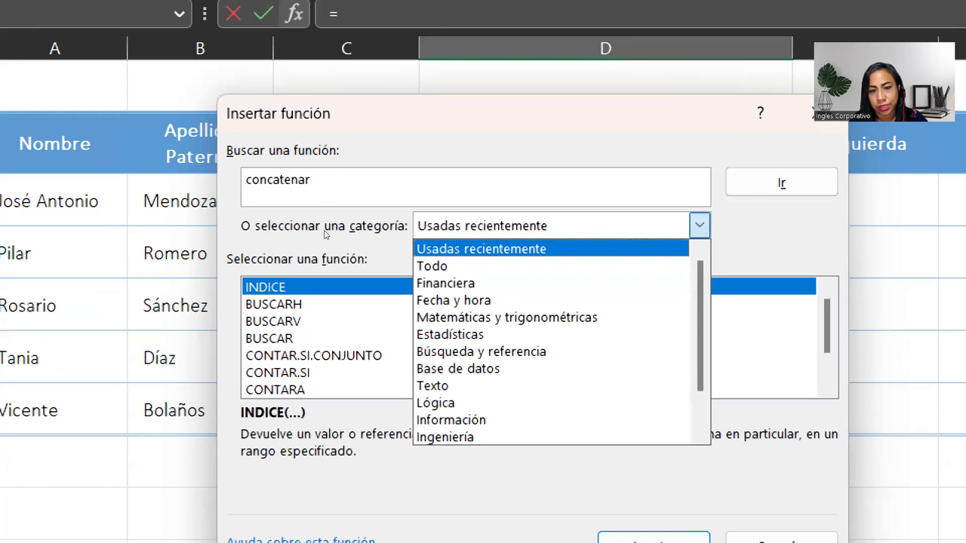
{"action": "key", "text": "Down"}
{"action": "key", "text": "Return"}
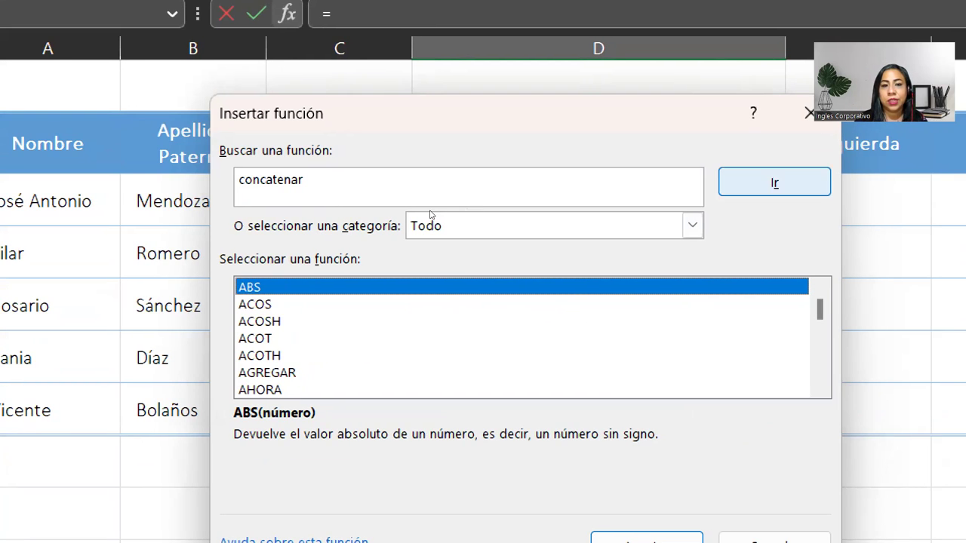
{"action": "key", "text": "Return"}
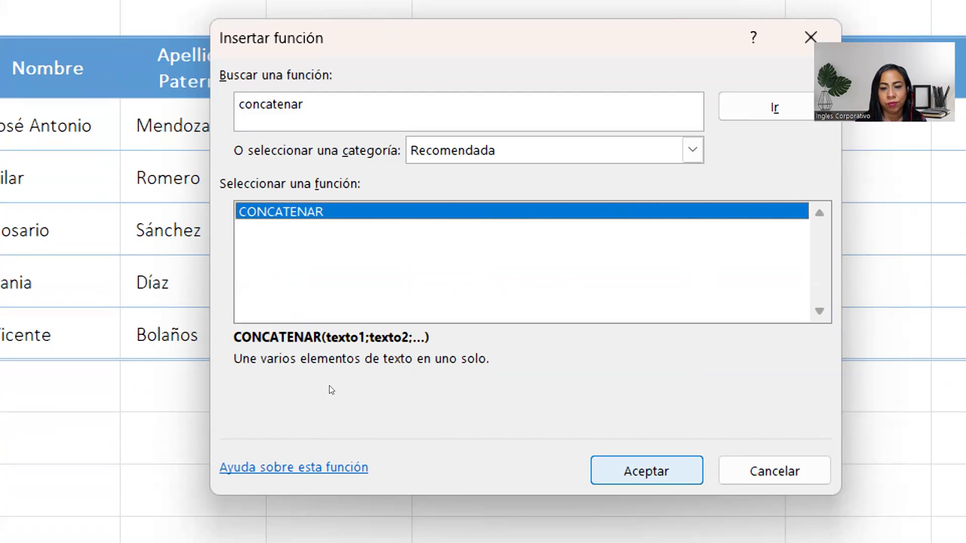
{"action": "key", "text": "Return"}
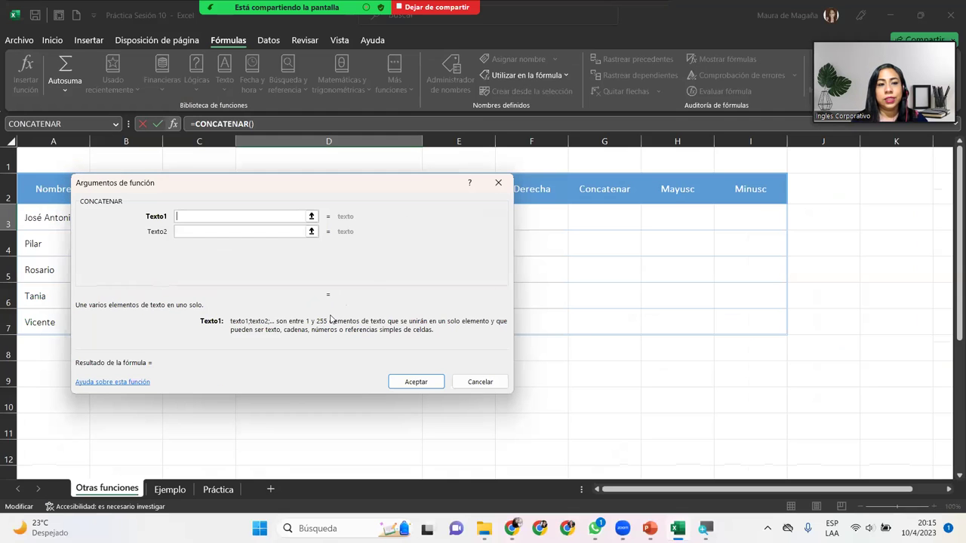
Set the CONCATENAR arguments Texto1, Texto2 and Texto3 to cells A3, B3 and C3, moving the dialog clear of the name columns
{"action": "left_click_drag", "start_coordinate": [281, 192], "coordinate": [682, 224]}
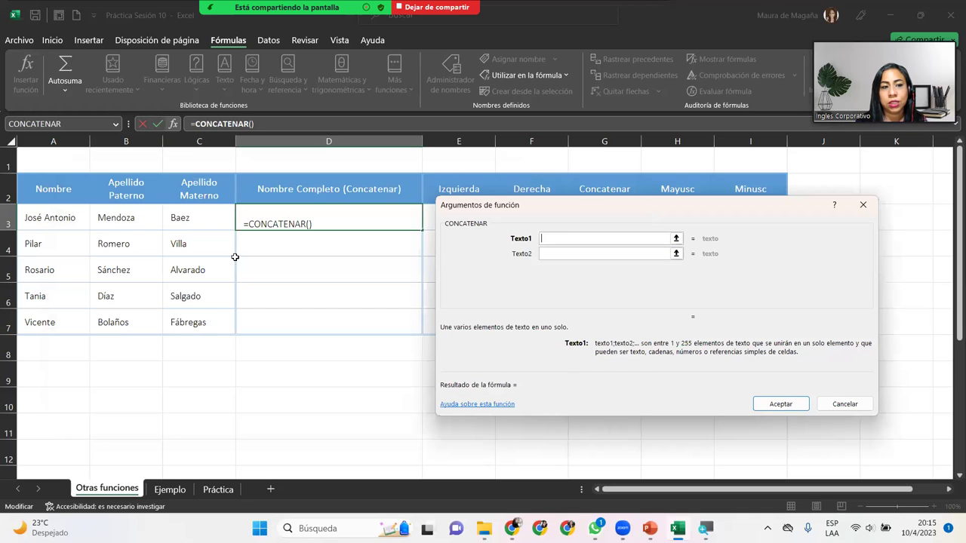
{"action": "left_click", "coordinate": [64, 220]}
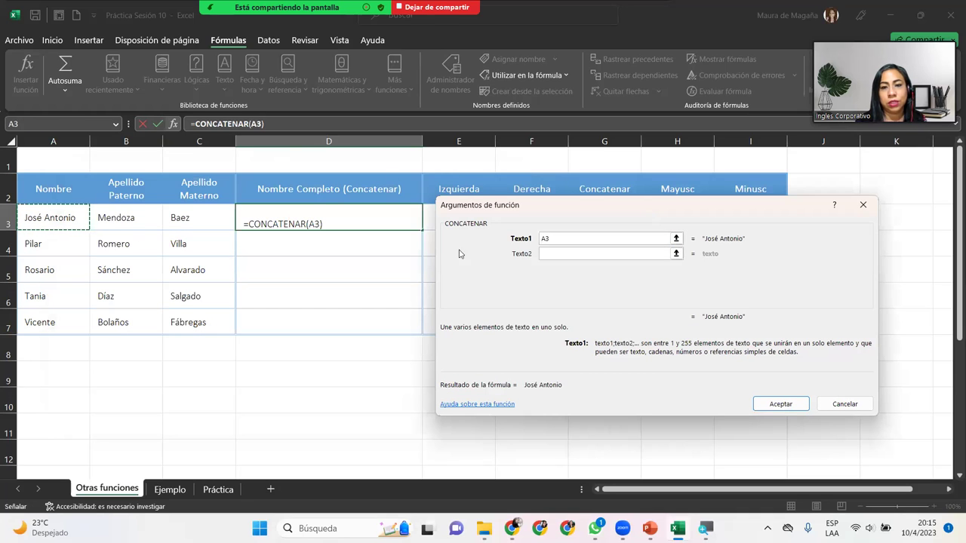
{"action": "left_click", "coordinate": [566, 253]}
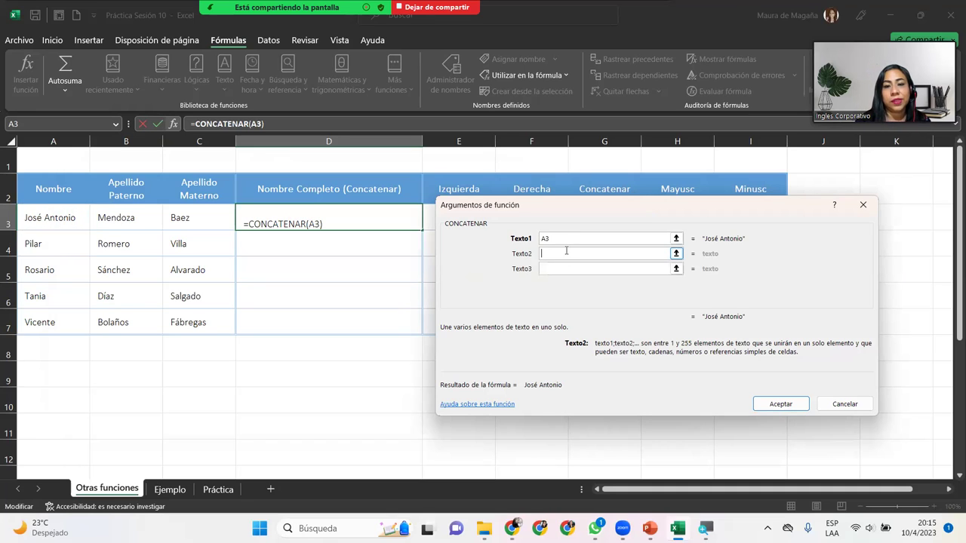
{"action": "left_click", "coordinate": [121, 218]}
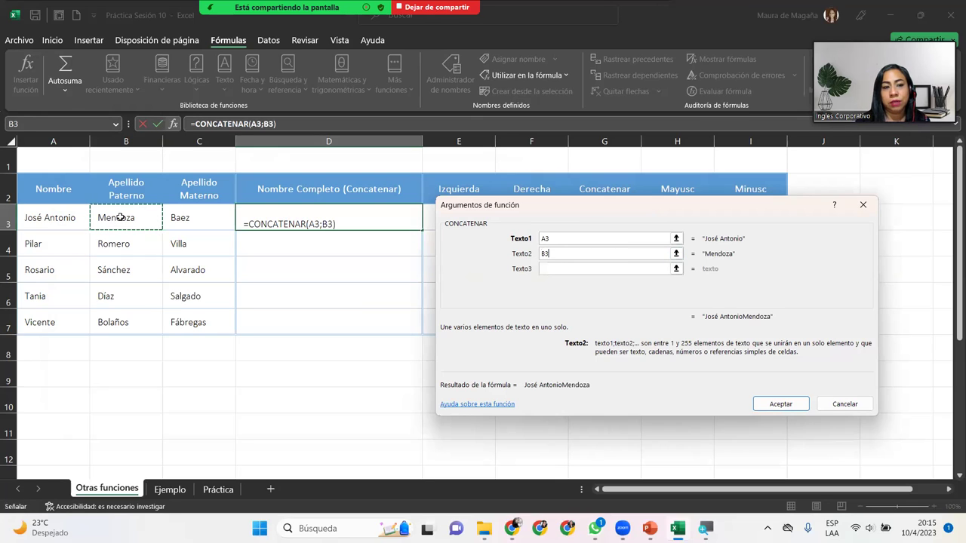
{"action": "left_click", "coordinate": [554, 274]}
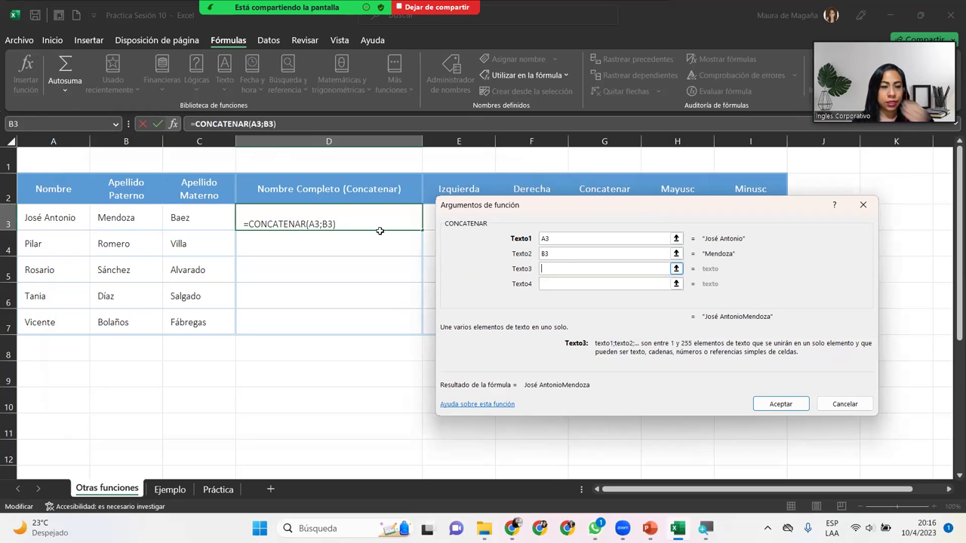
{"action": "left_click", "coordinate": [222, 226]}
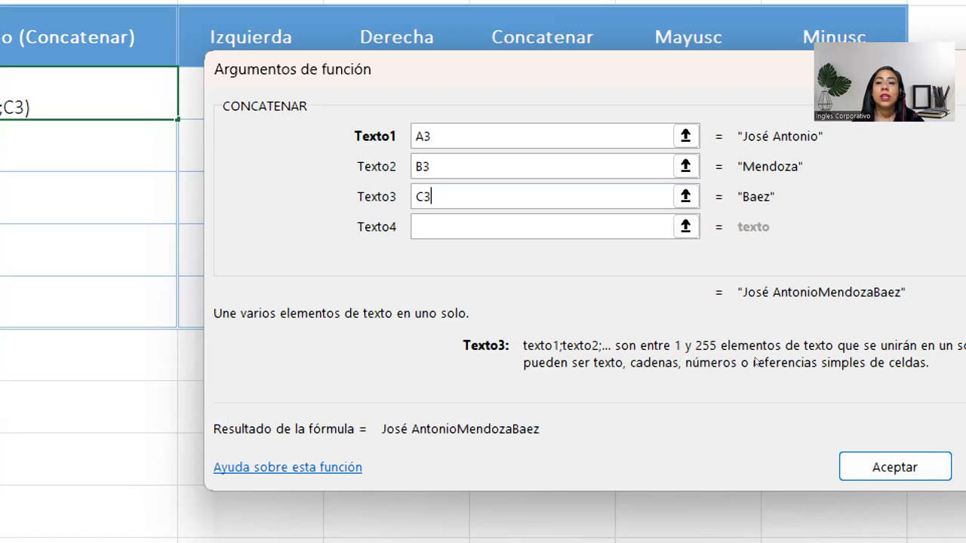
Replace the Texto2 argument of CONCATENAR with a quoted space, " "
{"action": "key", "text": "shift+Tab"}
{"action": "key", "text": "shift+Tab"}
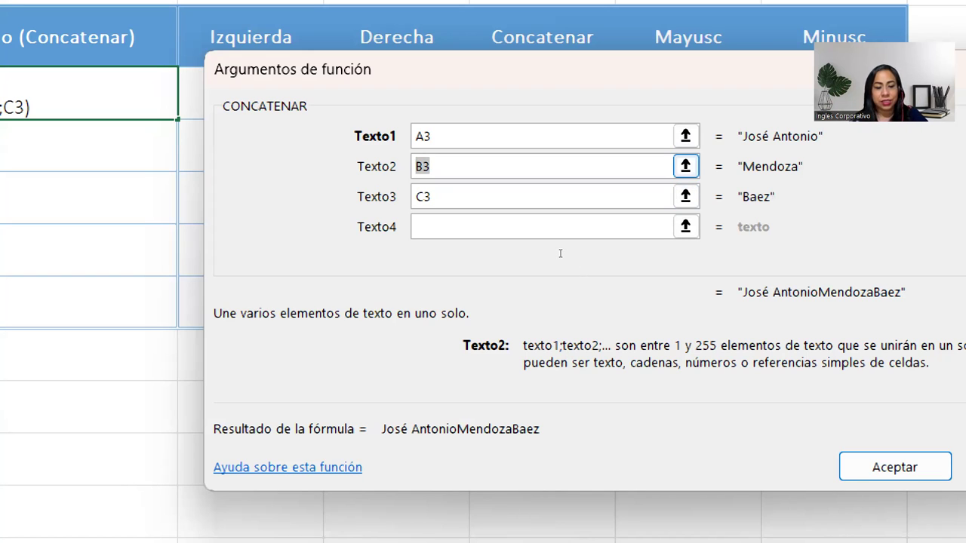
{"action": "type", "text": "\" "}
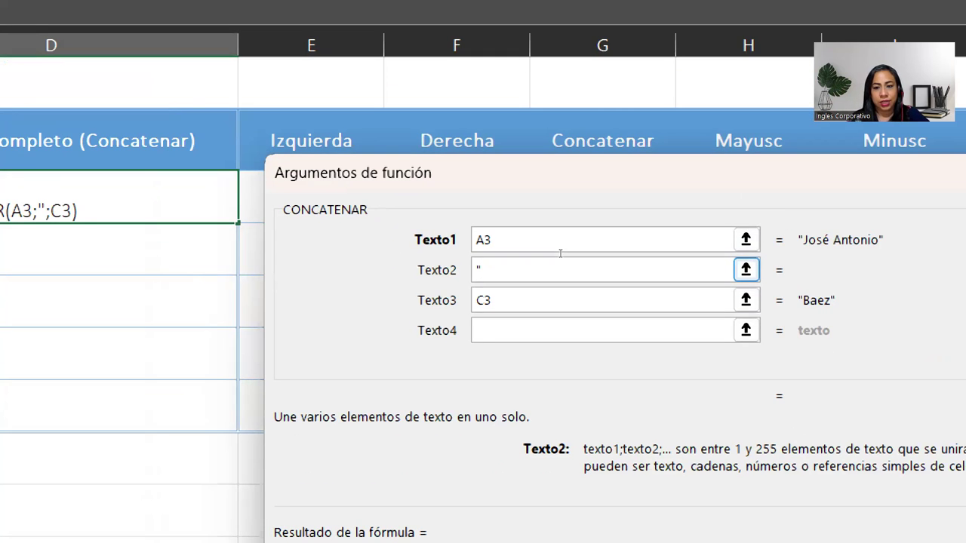
{"action": "type", "text": "\""}
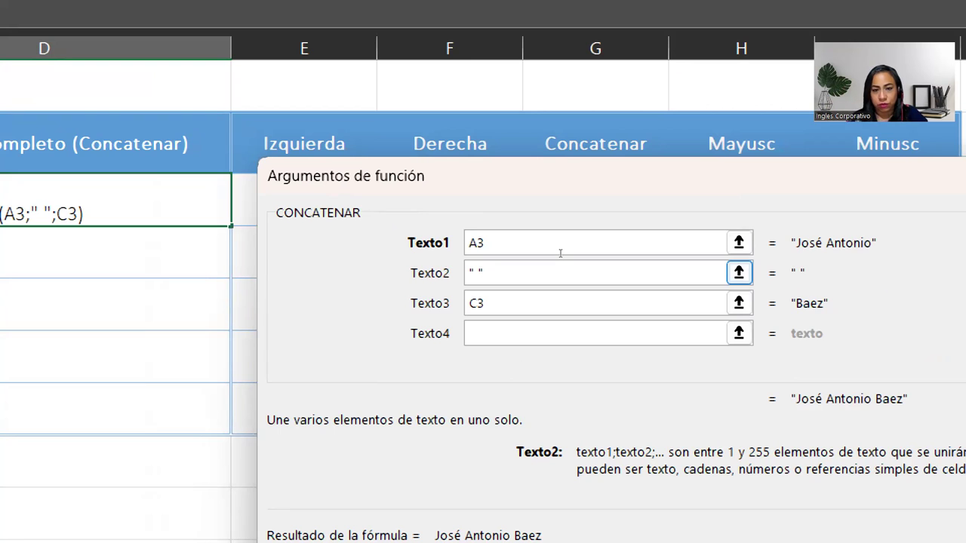
{"action": "key", "text": "Tab"}
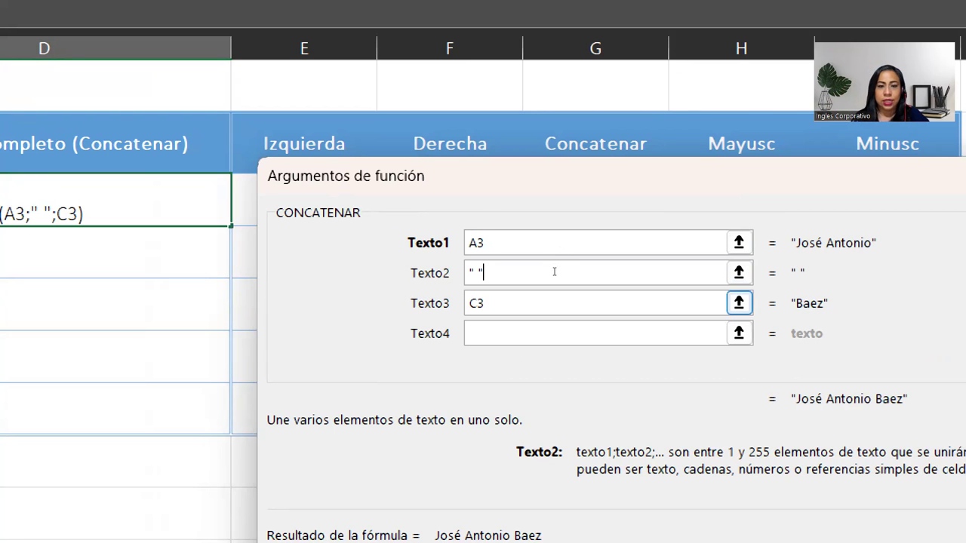
Clear the Texto3 argument of CONCATENAR and set it to cell B3
{"action": "key", "text": "BackSpace"}
{"action": "key", "text": "BackSpace"}
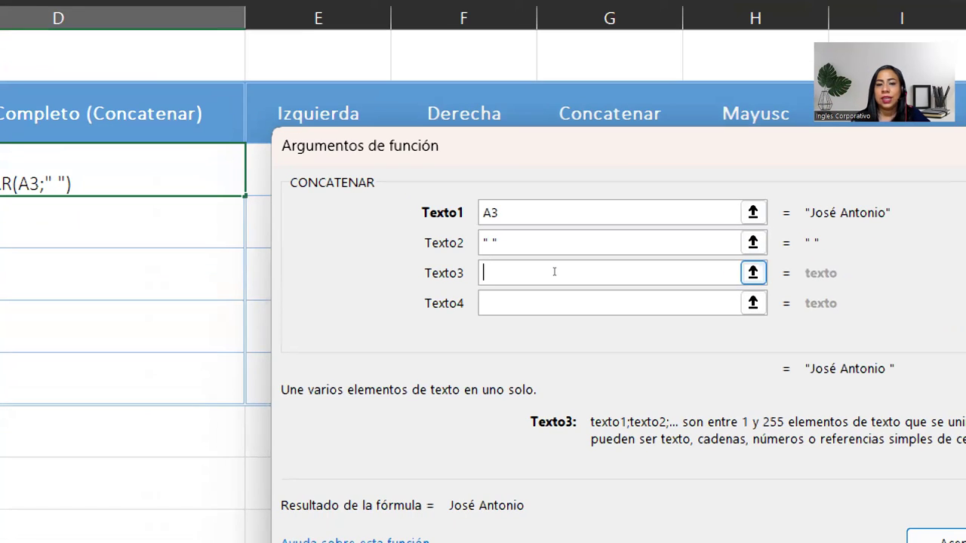
{"action": "left_click", "coordinate": [556, 249]}
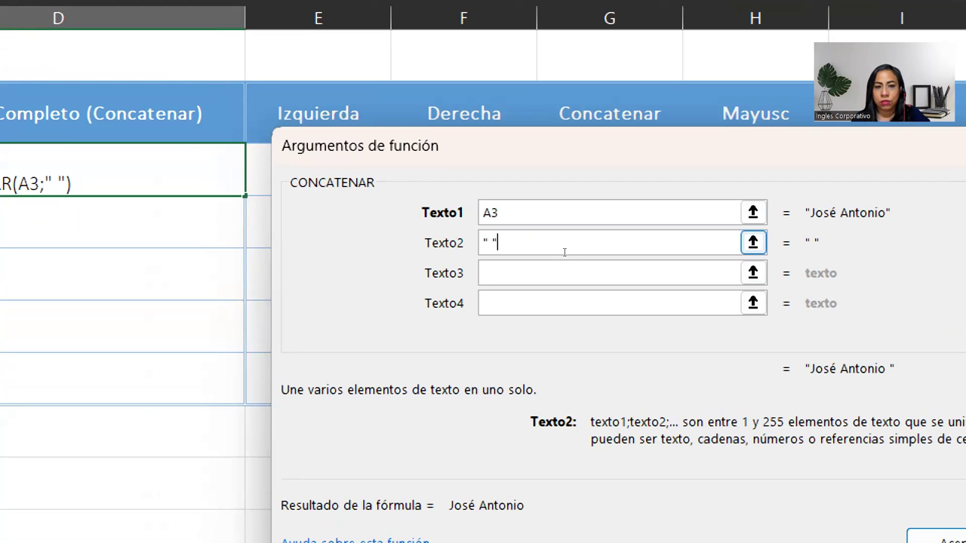
{"action": "left_click", "coordinate": [548, 269]}
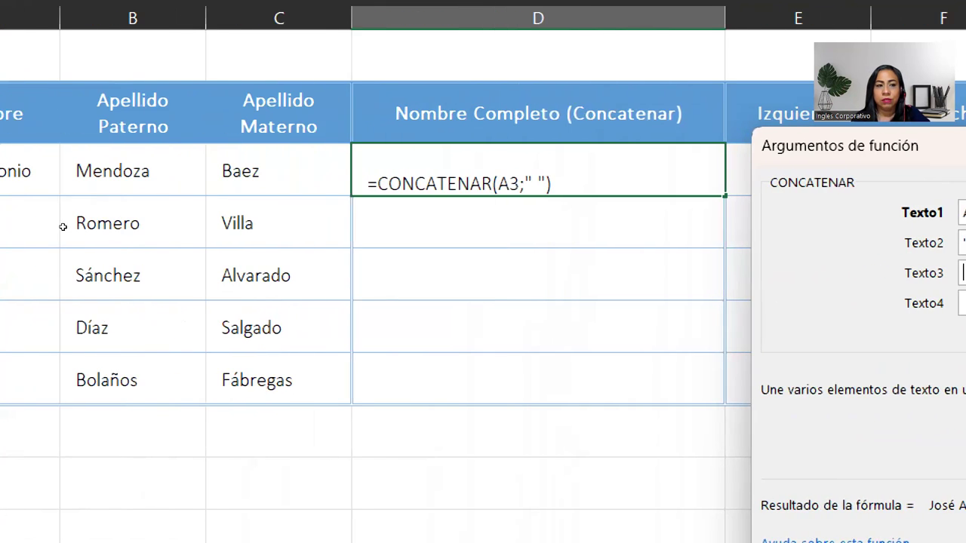
{"action": "left_click", "coordinate": [148, 189]}
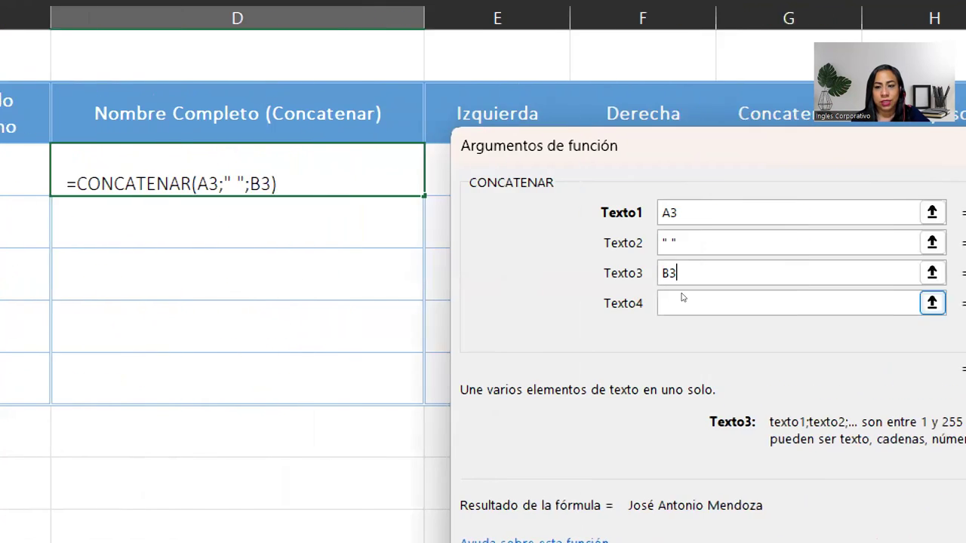
Set the Texto4 argument to a quoted space, " ", and Texto5 to cell C3
{"action": "key", "text": "Tab"}
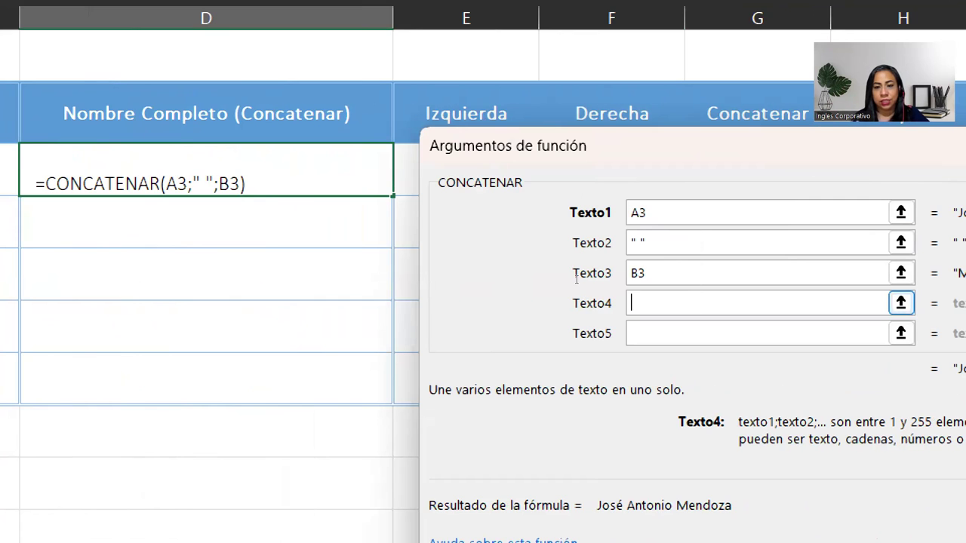
{"action": "type", "text": "\""}
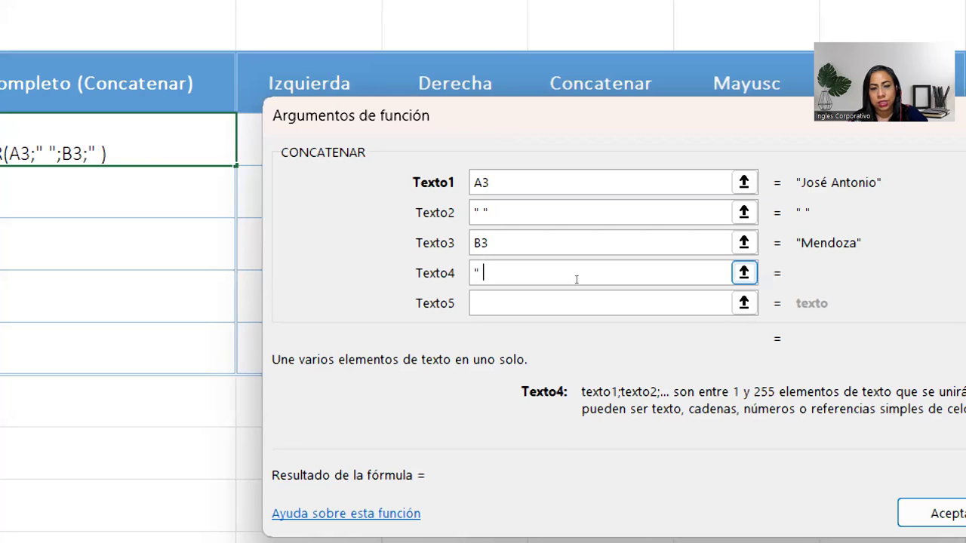
{"action": "type", "text": " \""}
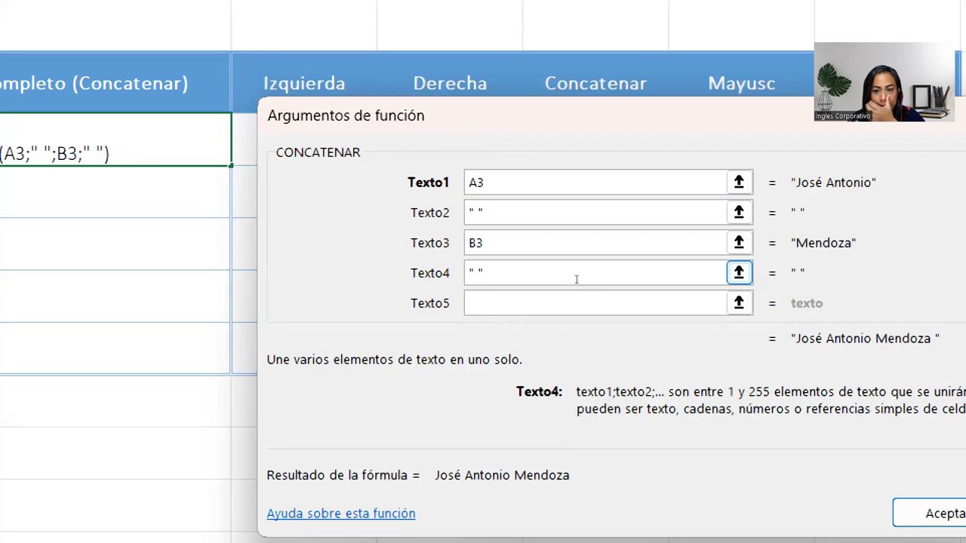
{"action": "left_click", "coordinate": [568, 300]}
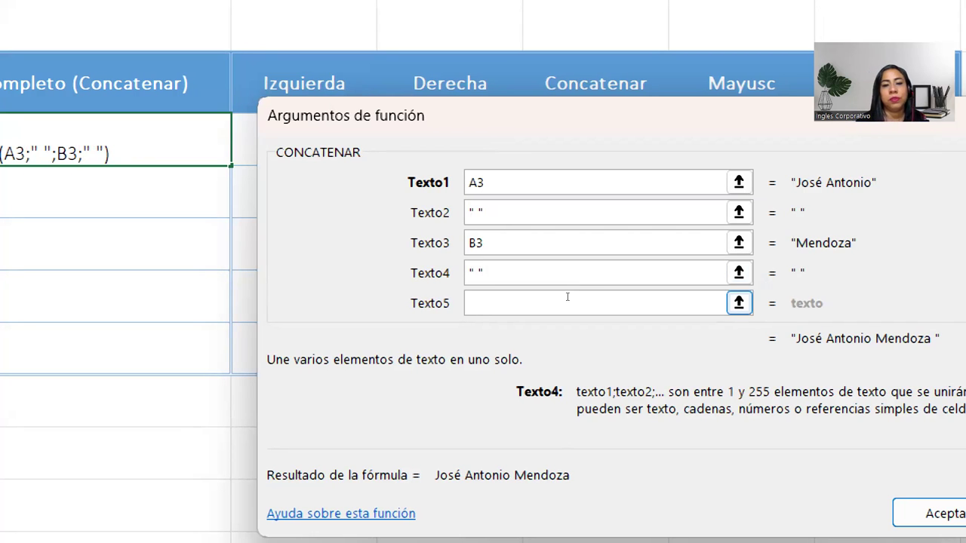
{"action": "type", "text": "C3"}
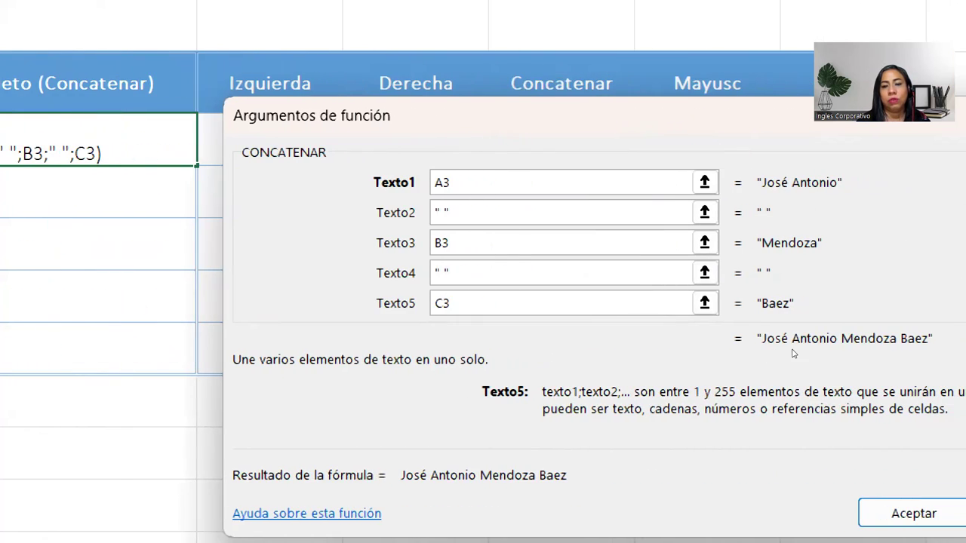
{"action": "key", "text": "Tab"}
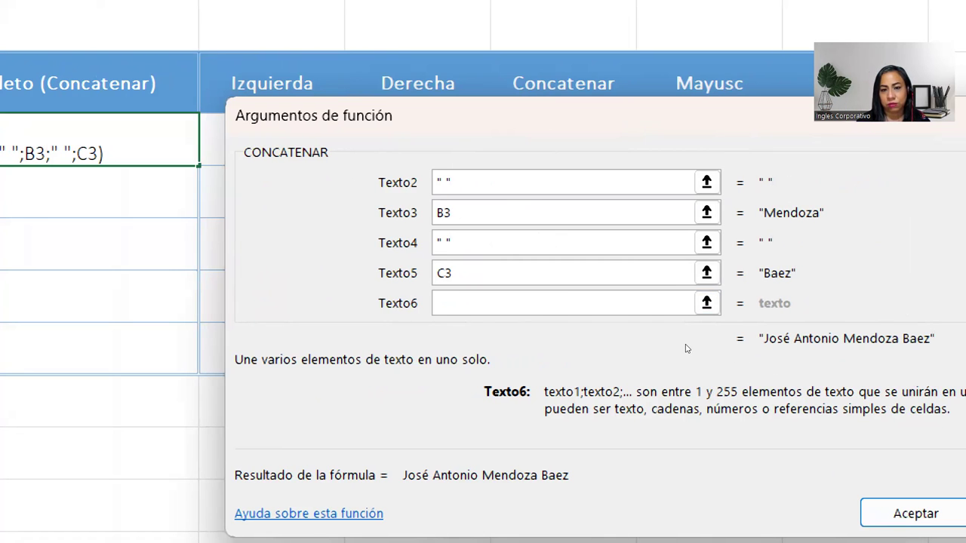
Check the CONCATENAR arguments from Texto5 back to Texto1 and accept the formula in D3
{"action": "left_click", "coordinate": [556, 274]}
{"action": "key", "text": "shift+Tab"}
{"action": "key", "text": "shift+Tab"}
{"action": "key", "text": "shift+Tab"}
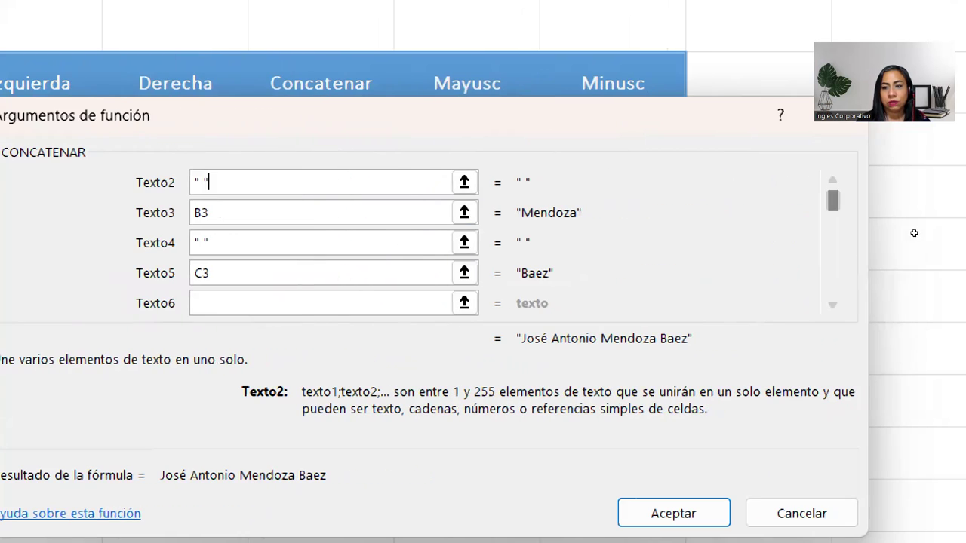
{"action": "key", "text": "shift+Tab"}
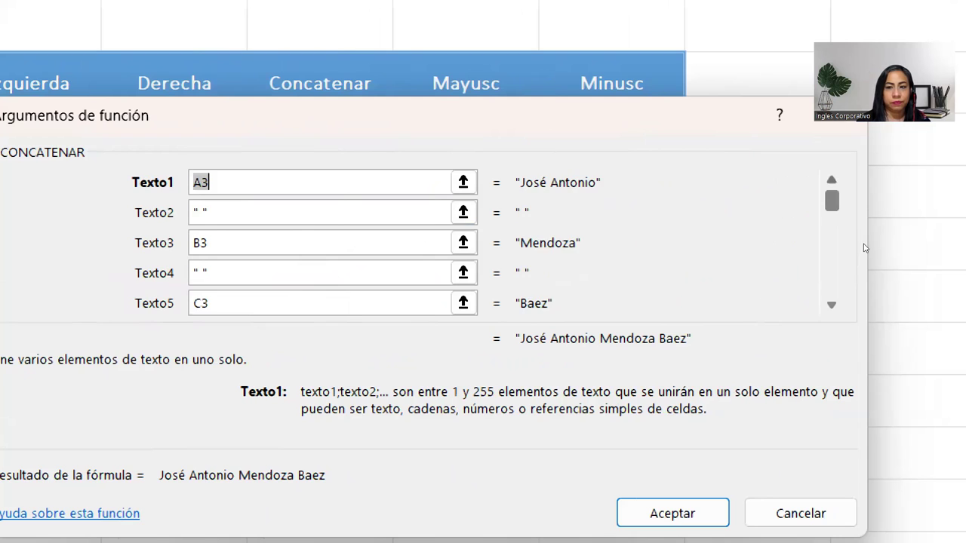
{"action": "key", "text": "Tab"}
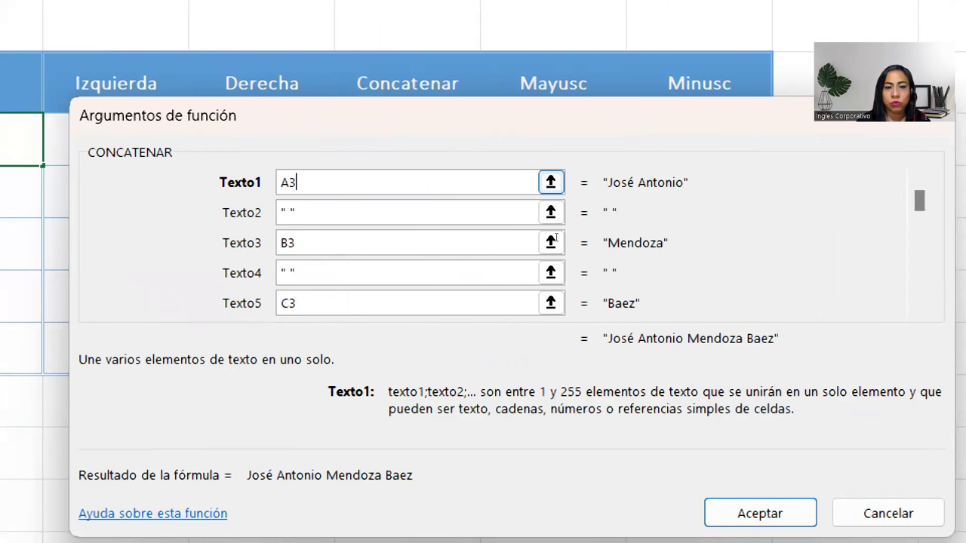
{"action": "key", "text": "Tab"}
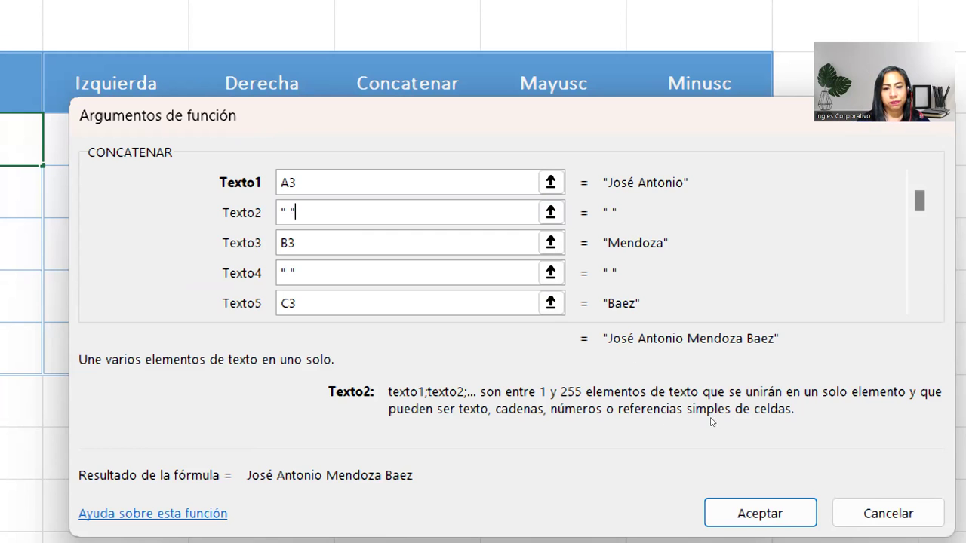
{"action": "key", "text": "Return"}
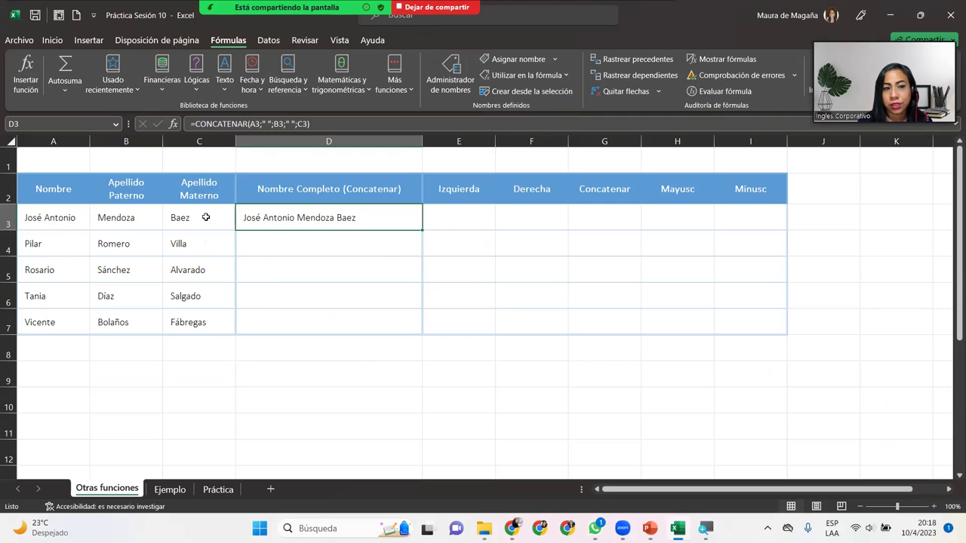
Start a CONCATENAR formula directly in cell D4
{"action": "left_click", "coordinate": [257, 239]}
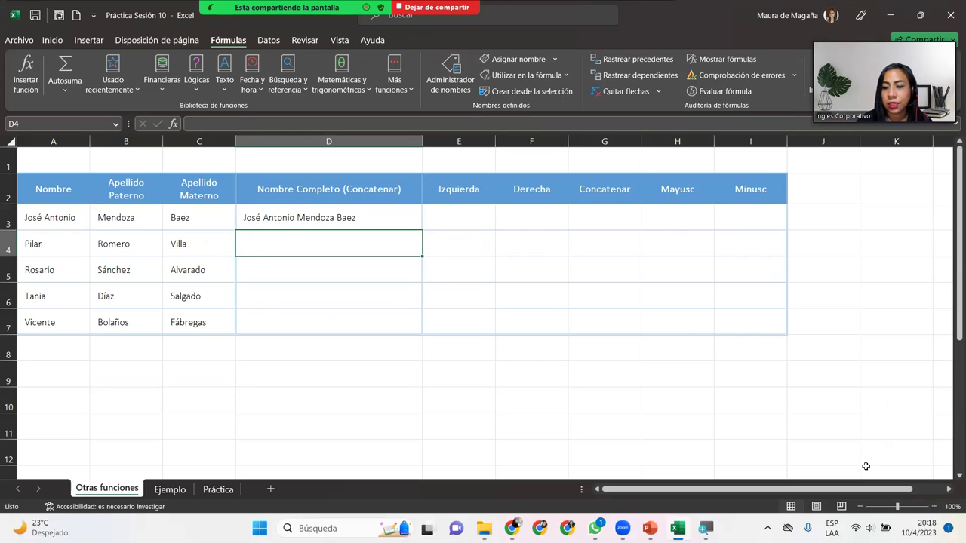
{"action": "left_click", "coordinate": [935, 506]}
{"action": "left_click", "coordinate": [934, 507]}
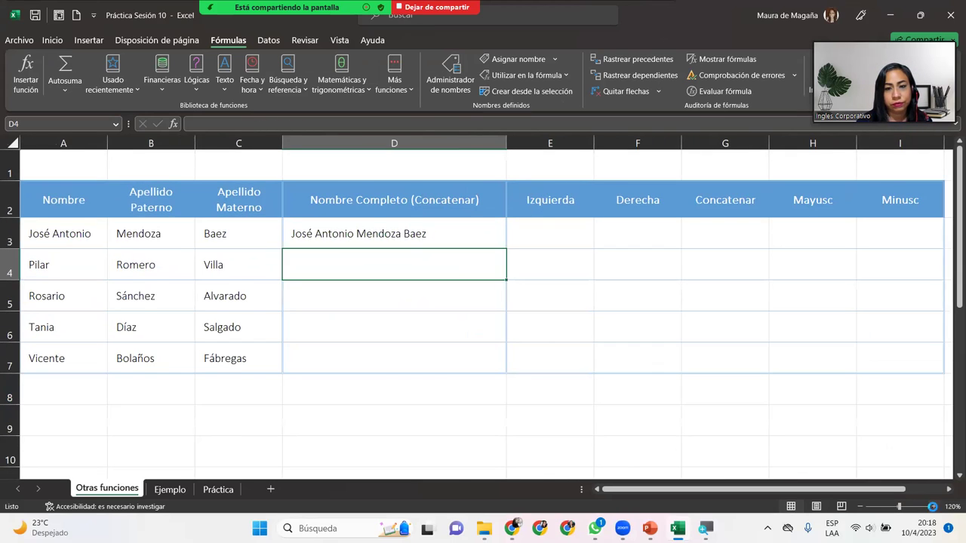
{"action": "left_click", "coordinate": [935, 506]}
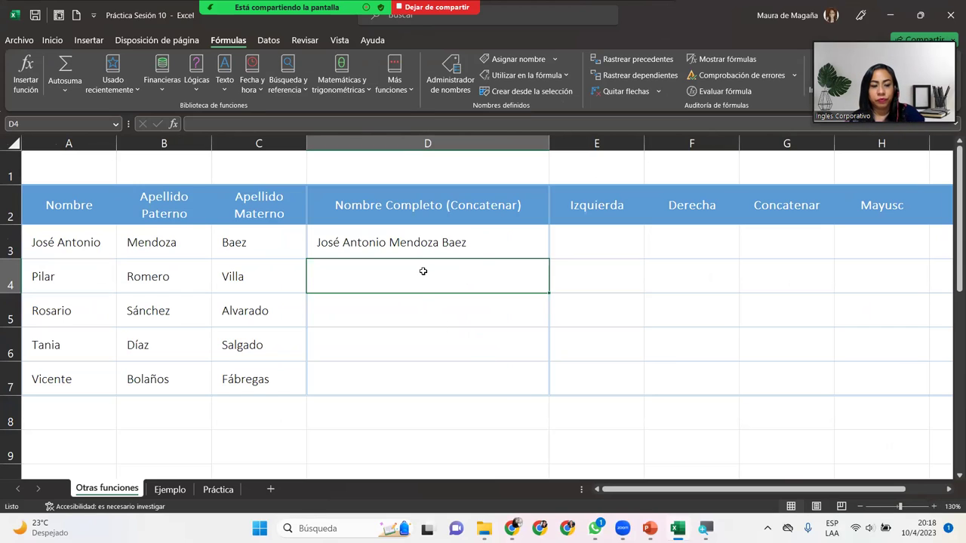
{"action": "type", "text": "=c"}
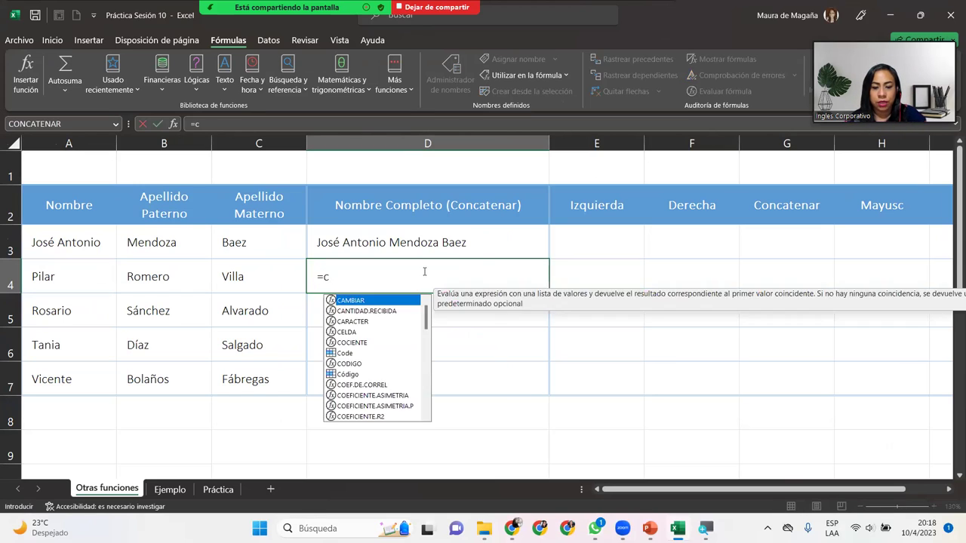
{"action": "type", "text": "oncatena"}
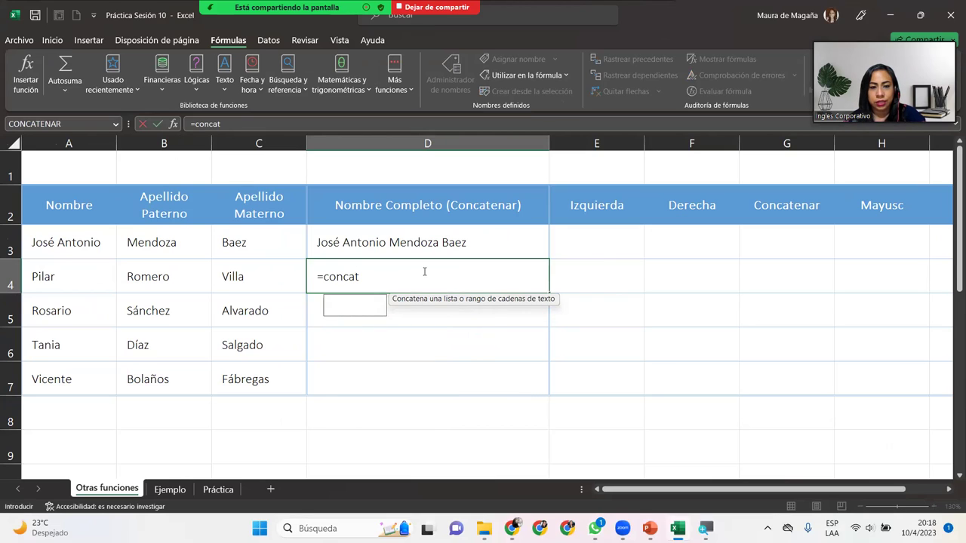
{"action": "type", "text": "r"}
{"action": "key", "text": "Tab"}
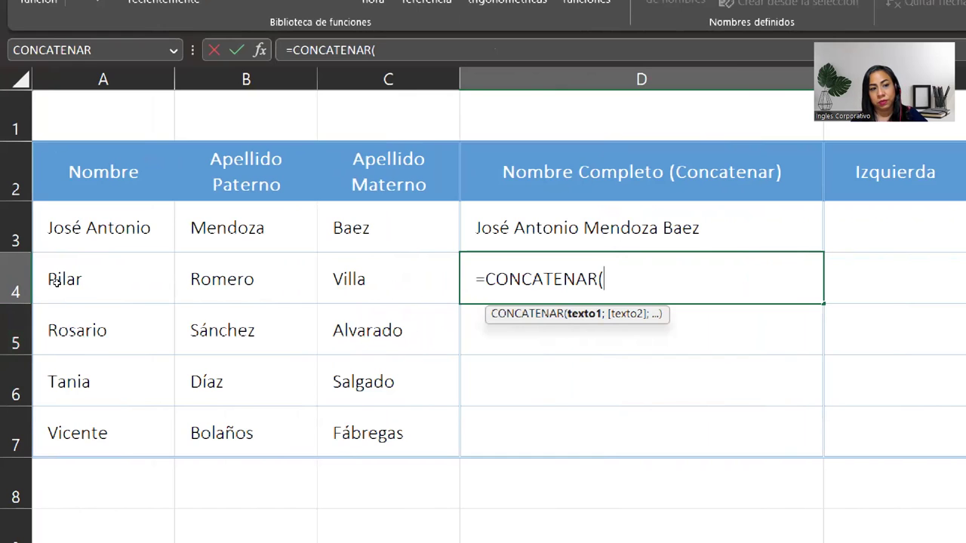
Complete the D4 formula with cells A4, B4 and C4 separated by quoted spaces, as =CONCATENAR(A4;" ";B4;" ";C4)
{"action": "left_click", "coordinate": [57, 282]}
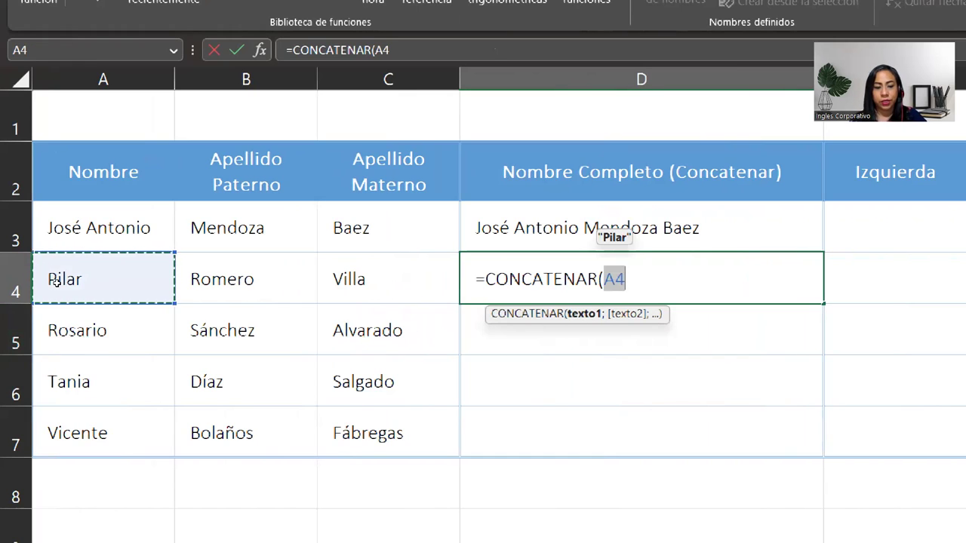
{"action": "type", "text": ";"}
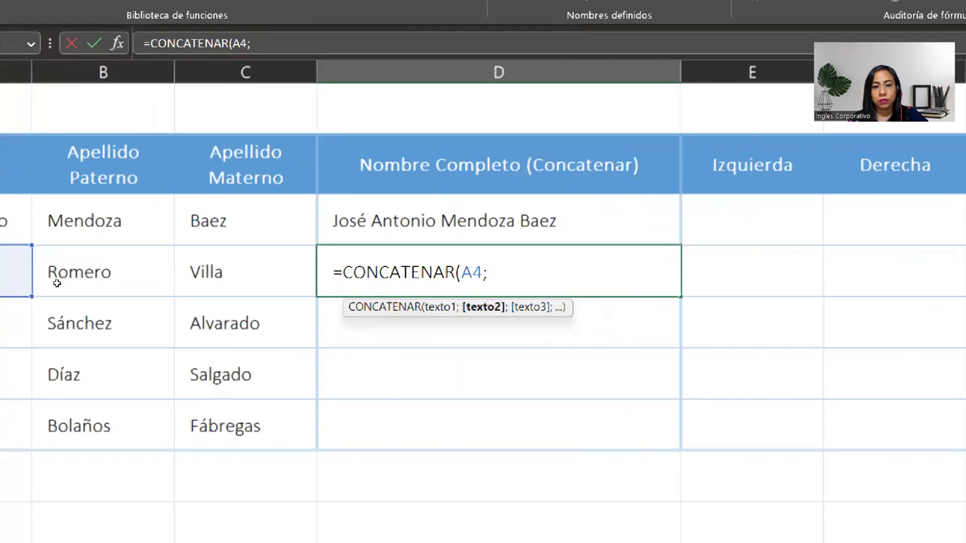
{"action": "type", "text": "\" \";"}
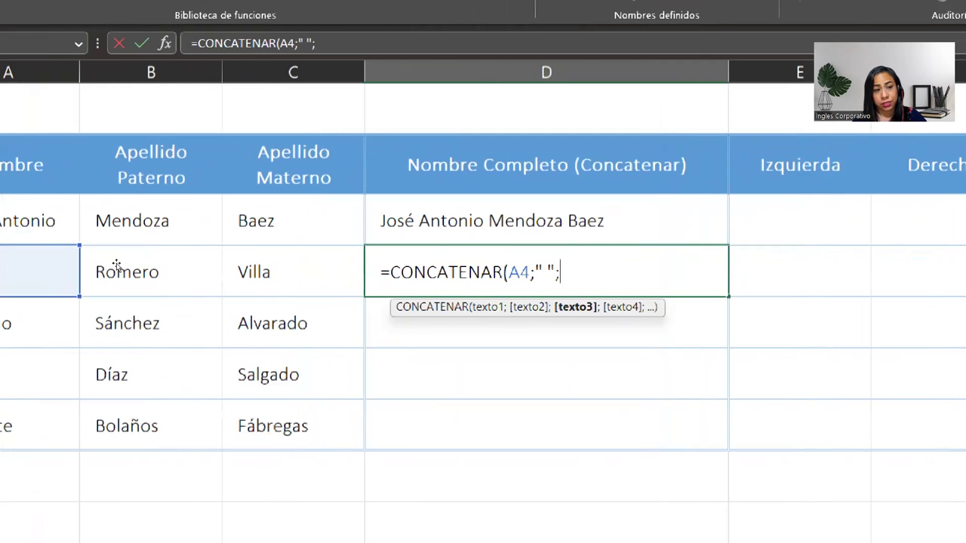
{"action": "left_click", "coordinate": [141, 271]}
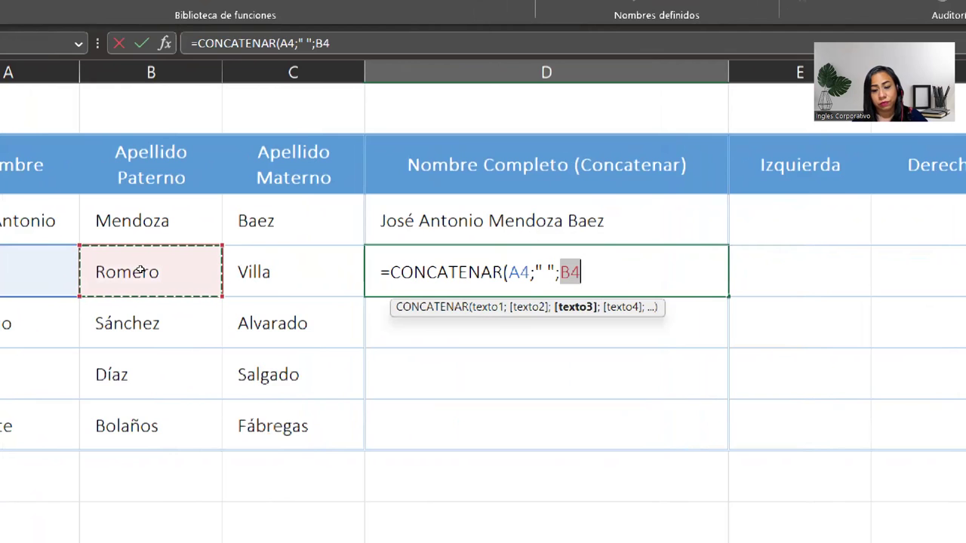
{"action": "type", "text": ";"}
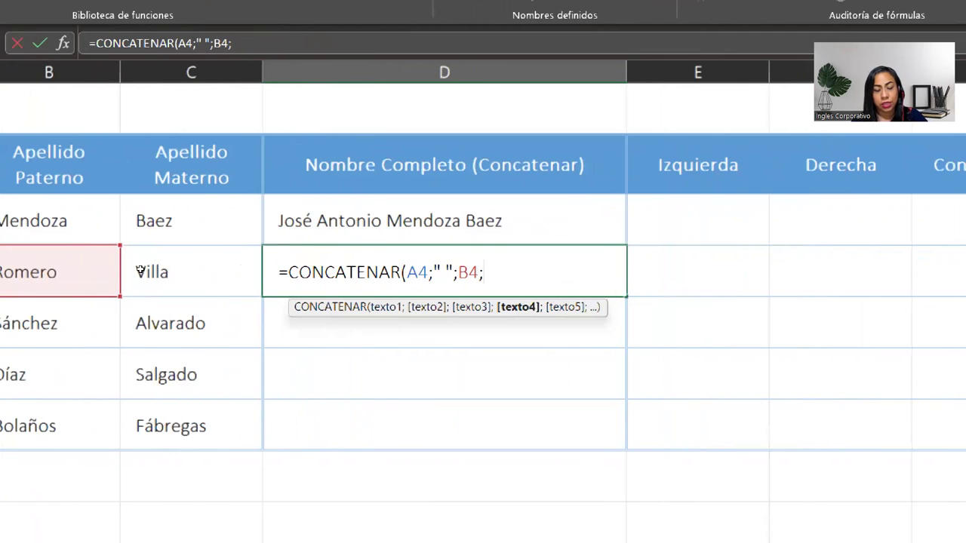
{"action": "type", "text": "\" \""}
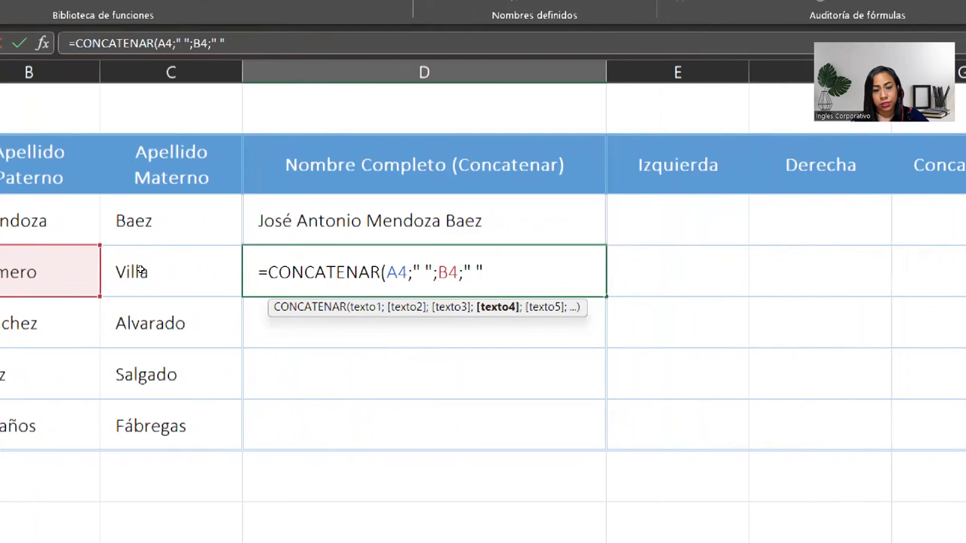
{"action": "type", "text": ";"}
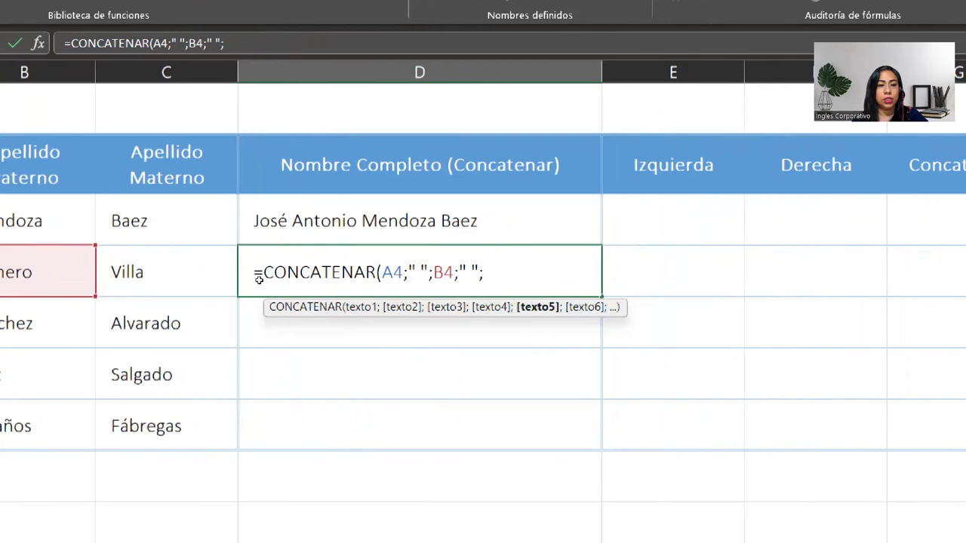
{"action": "key", "text": "Left"}
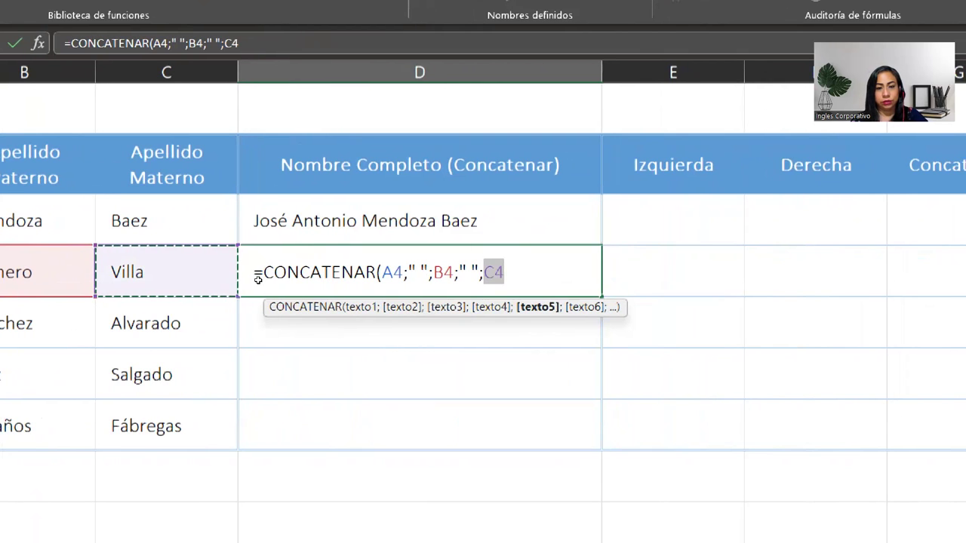
{"action": "type", "text": ")"}
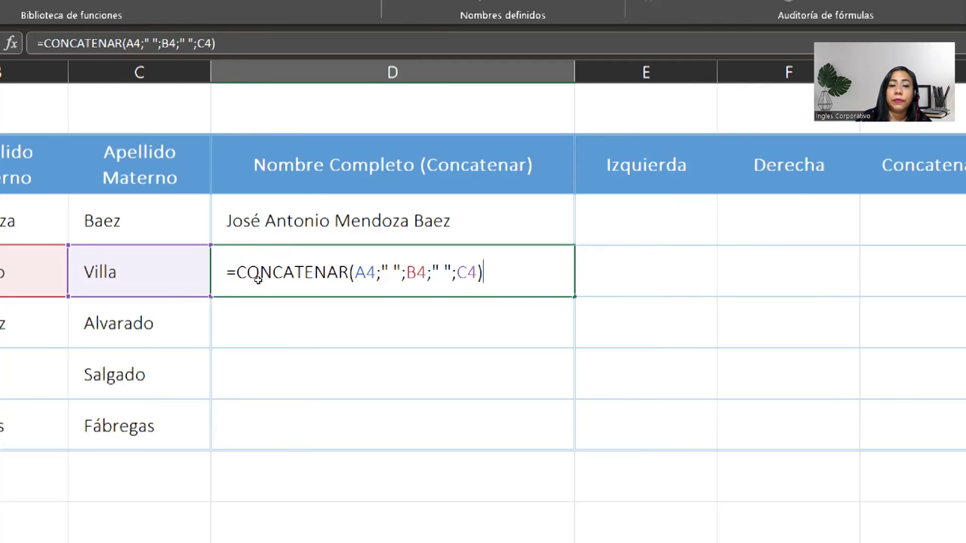
{"action": "key", "text": "Return"}
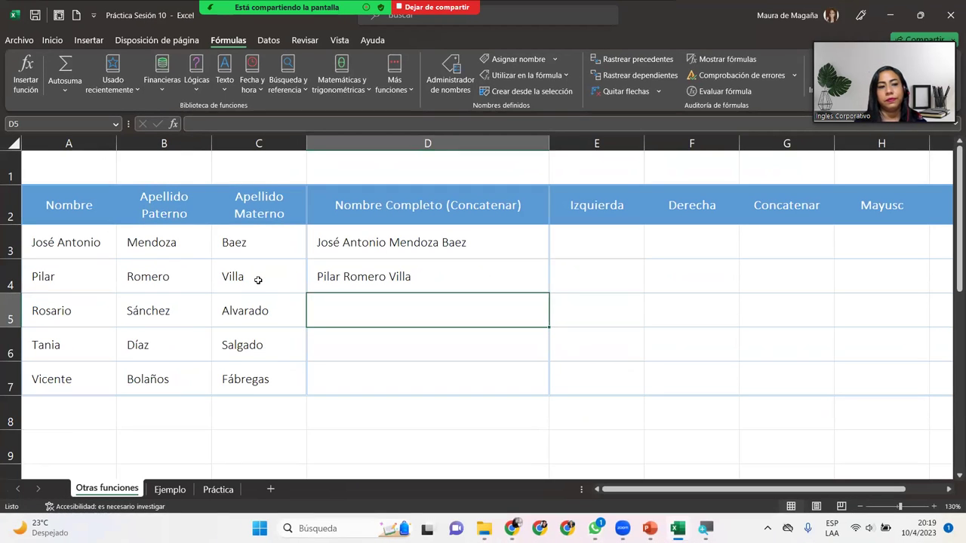
Fill the D4 formula down through D7 using the Rellenar sin formato option
{"action": "left_click", "coordinate": [449, 269]}
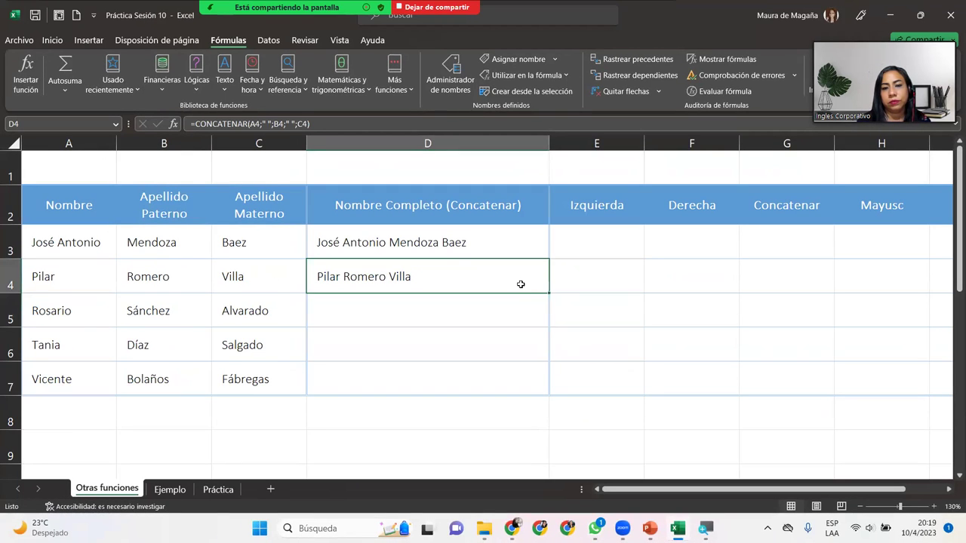
{"action": "left_click_drag", "start_coordinate": [550, 295], "coordinate": [553, 394]}
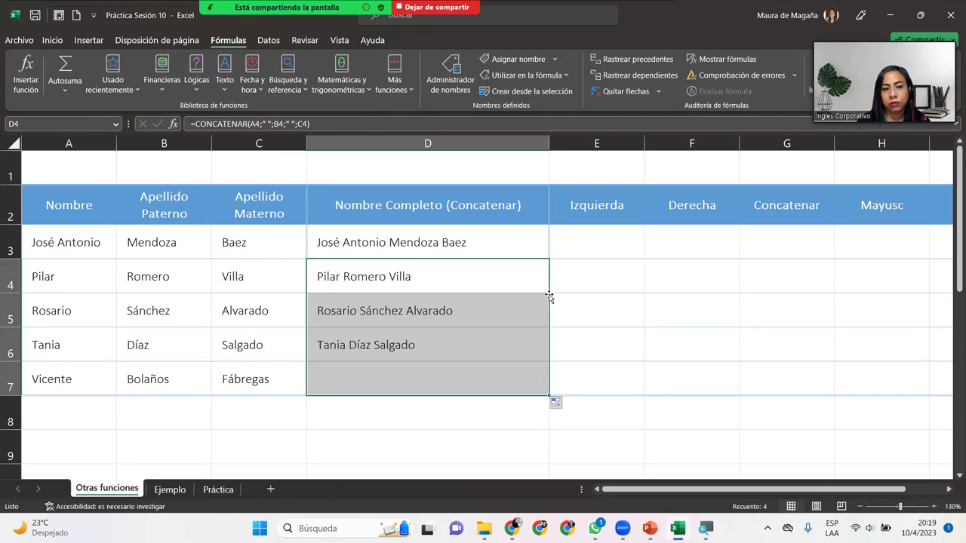
{"action": "left_click", "coordinate": [561, 403]}
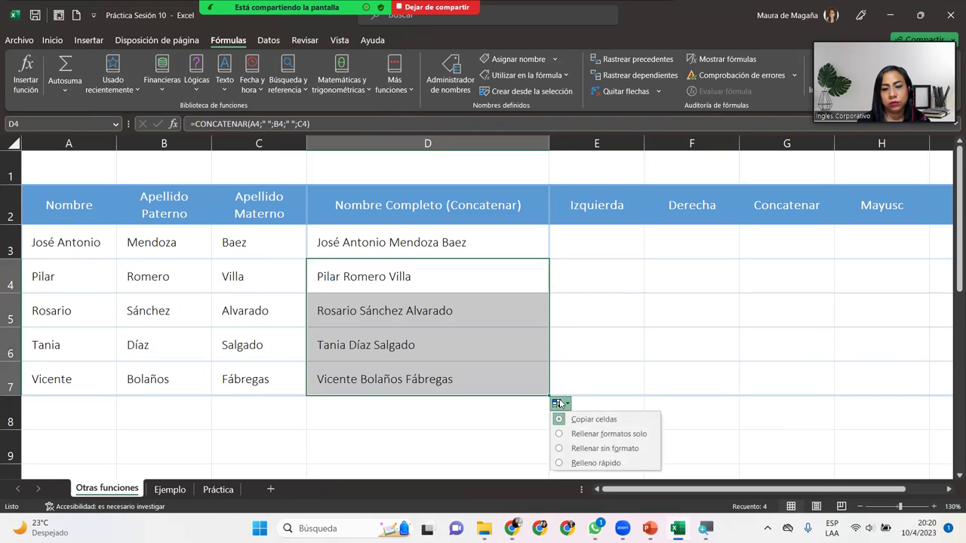
{"action": "left_click", "coordinate": [580, 443]}
{"action": "left_click", "coordinate": [602, 321]}
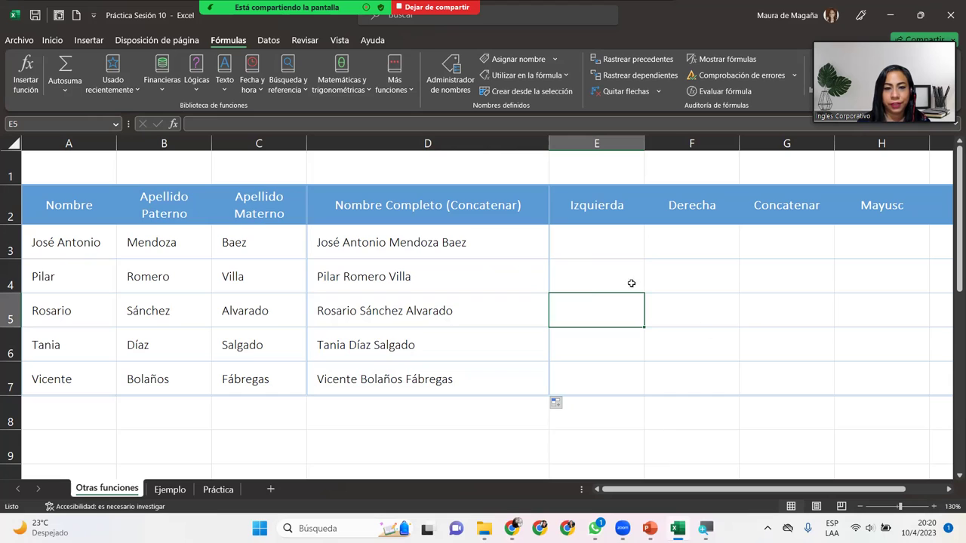
Overwrite the formula in D3 with one that begins by joining A3 and a quoted space using the & operator
{"action": "left_click", "coordinate": [508, 244]}
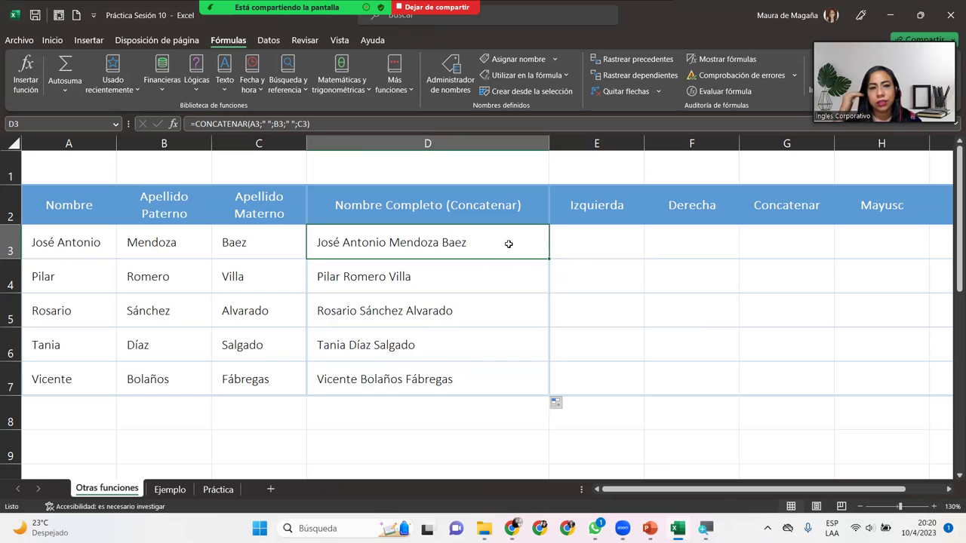
{"action": "left_click", "coordinate": [422, 424]}
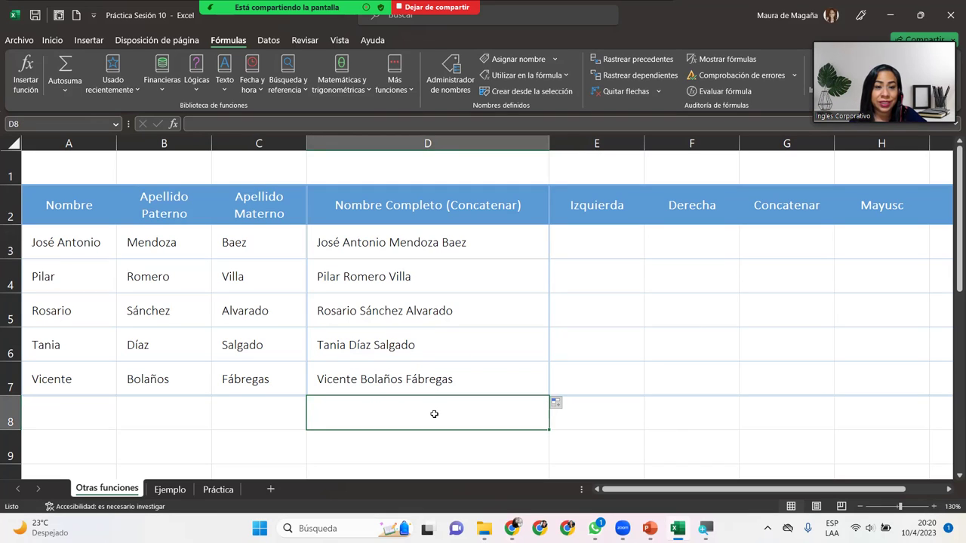
{"action": "left_click", "coordinate": [483, 250]}
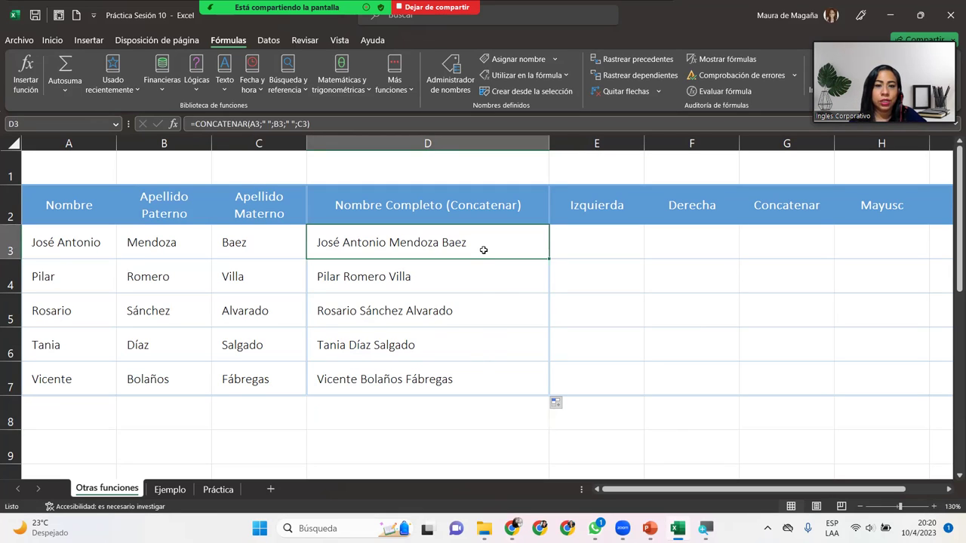
{"action": "type", "text": "="}
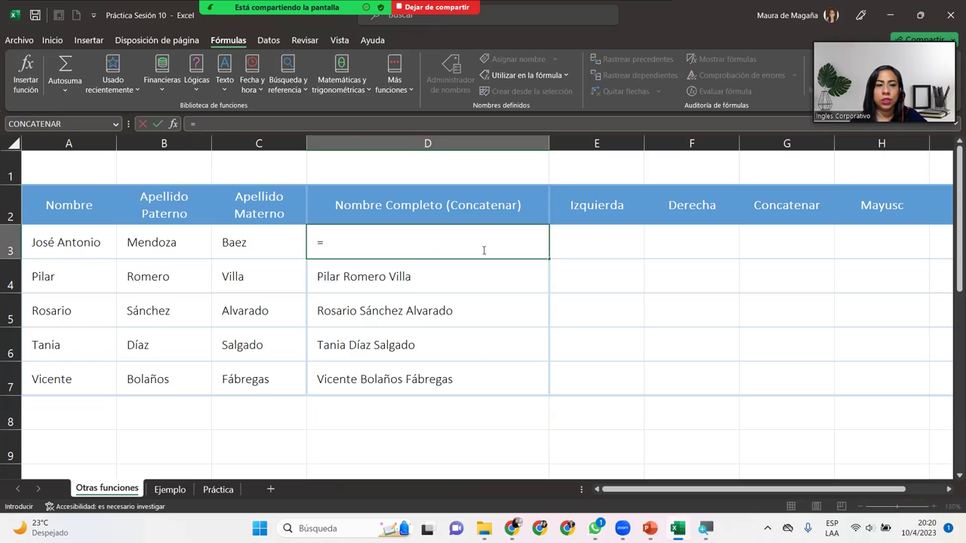
{"action": "left_click", "coordinate": [78, 234]}
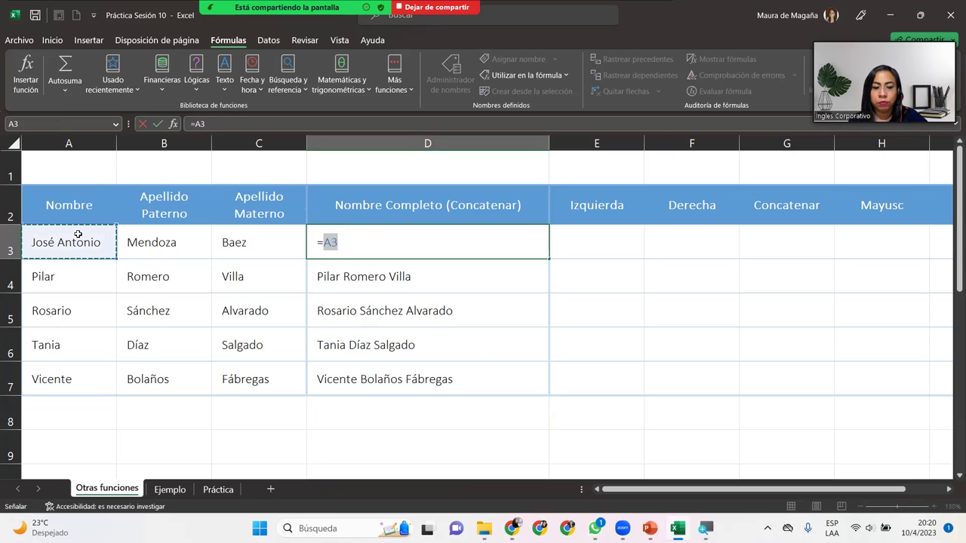
{"action": "type", "text": "&"}
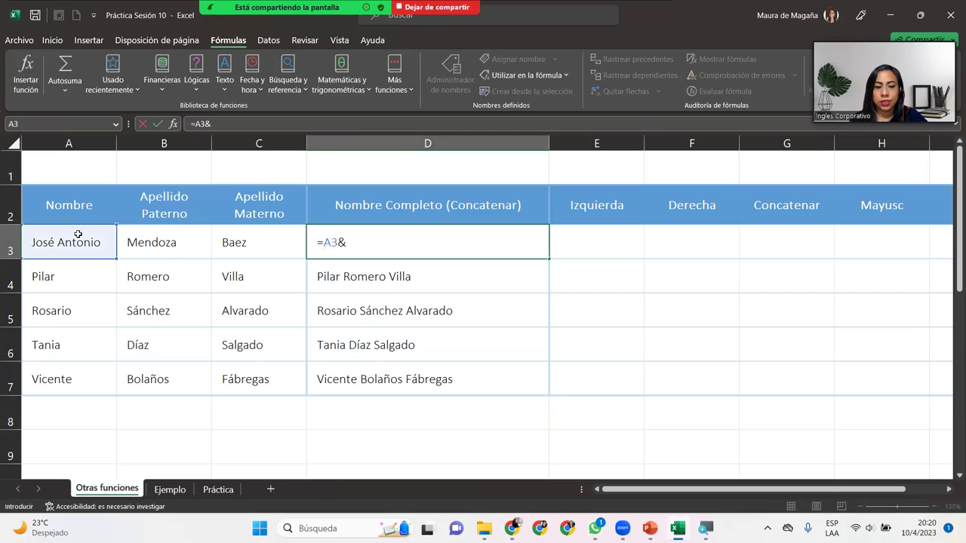
{"action": "type", "text": "\" "}
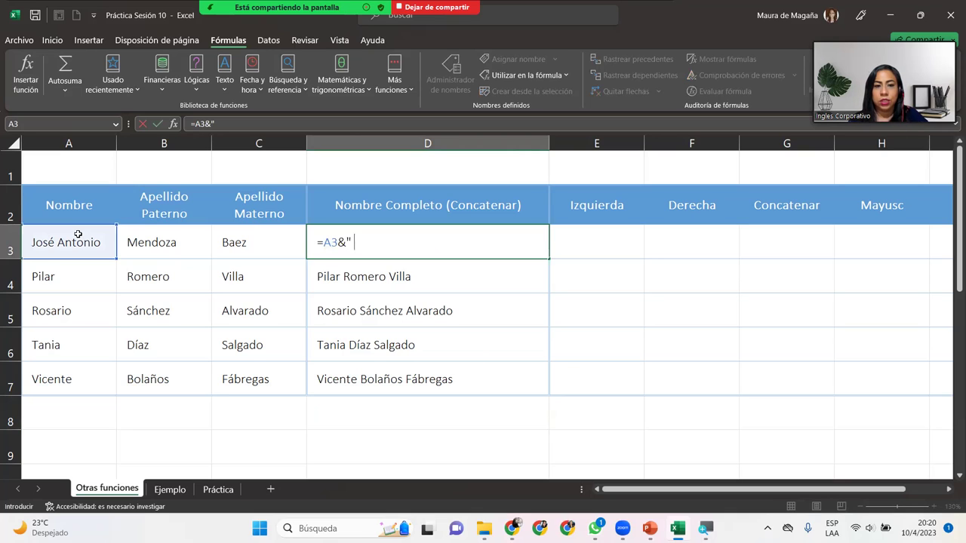
{"action": "type", "text": "\"&"}
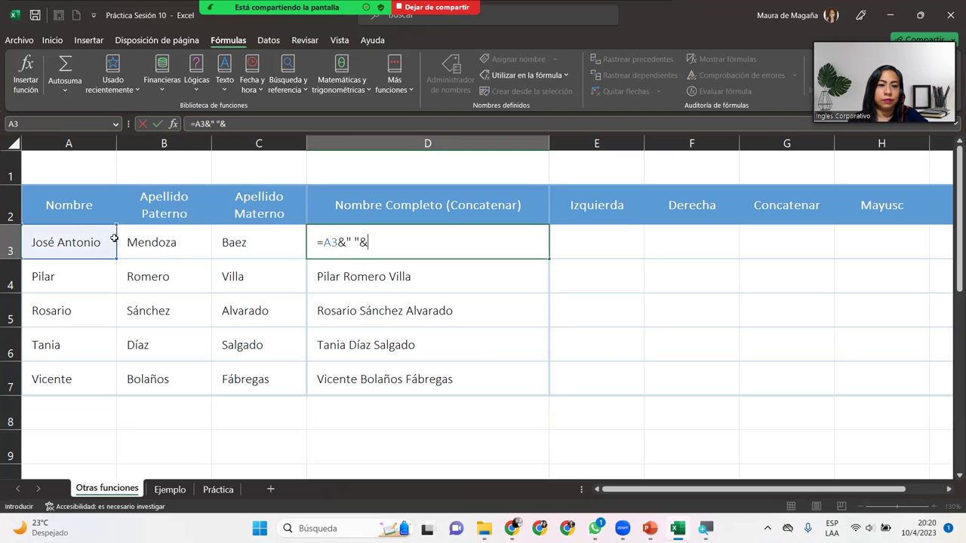
Complete the D3 formula with B3, another quoted space and C3, as =A3&" "&B3&" "&C3
{"action": "left_click", "coordinate": [161, 239]}
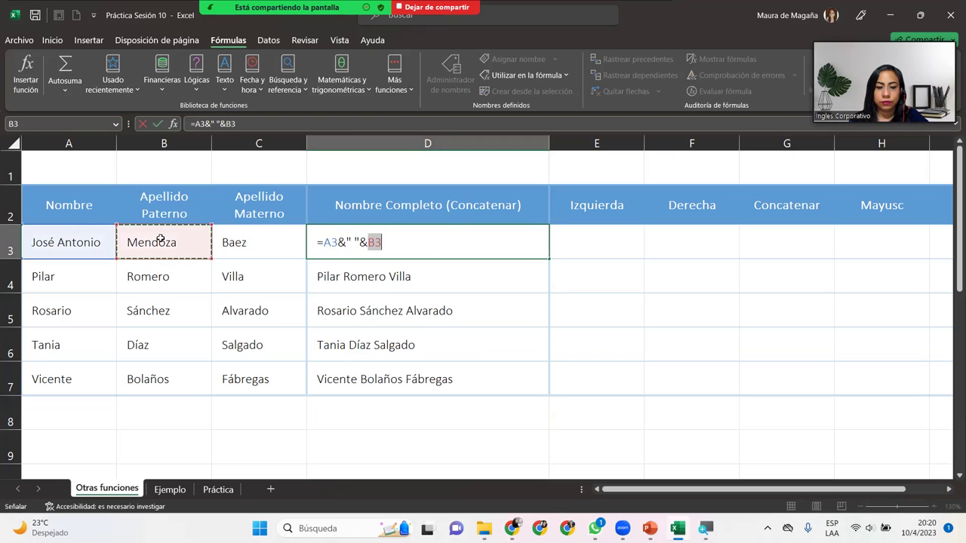
{"action": "type", "text": "&"}
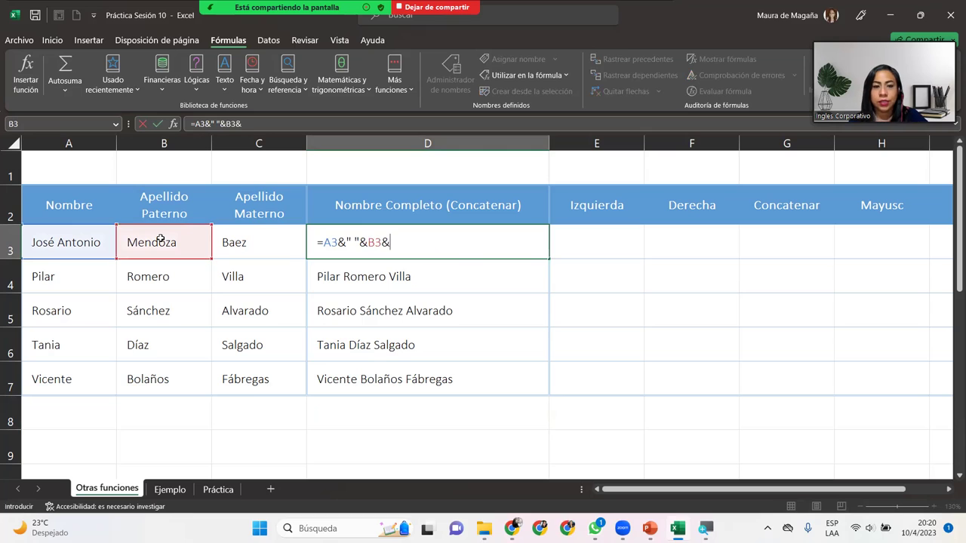
{"action": "type", "text": "\" \""}
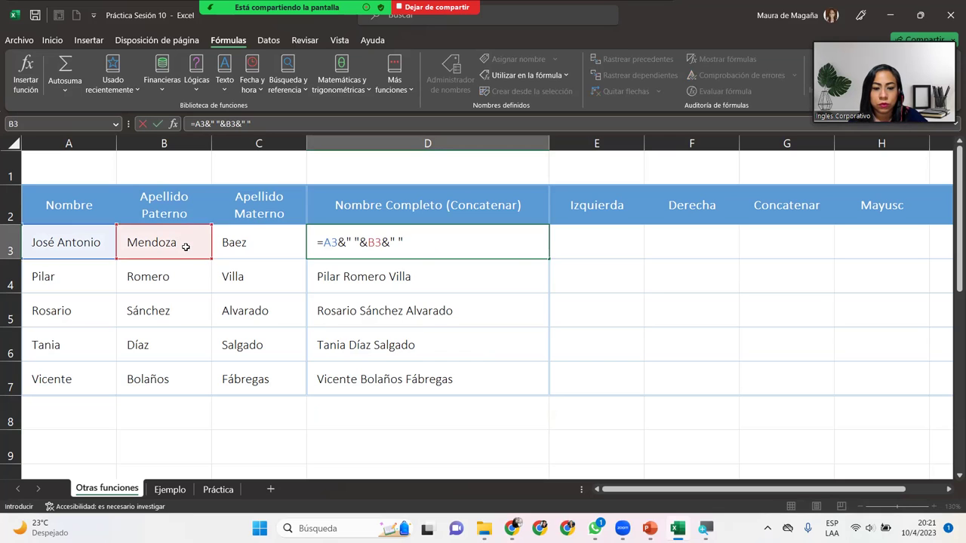
{"action": "type", "text": "&"}
{"action": "left_click", "coordinate": [262, 240]}
{"action": "key", "text": "Return"}
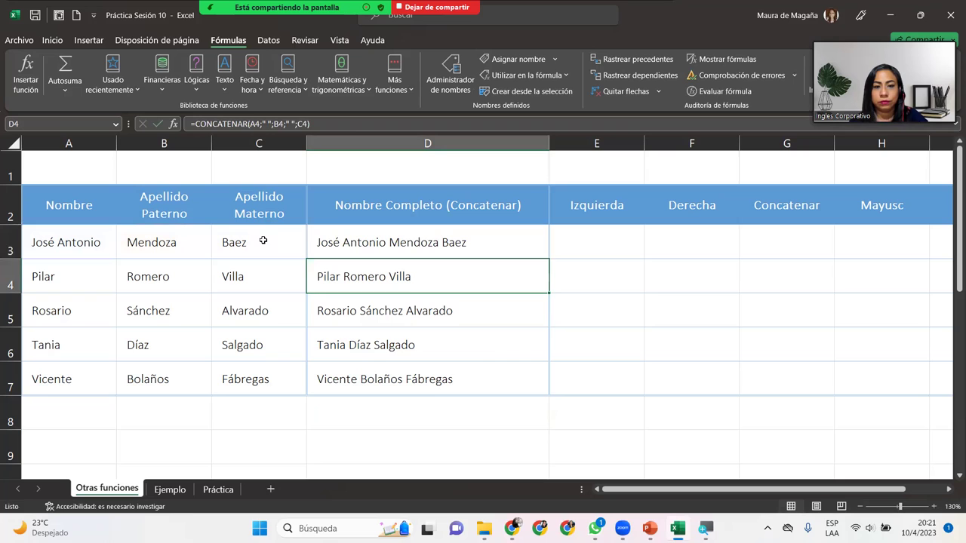
Compare the CONCATENAR formula in D4 with the & formula in D3, examining the quoted space between A3 and B3
{"action": "left_click", "coordinate": [412, 240]}
{"action": "double_click", "coordinate": [427, 269]}
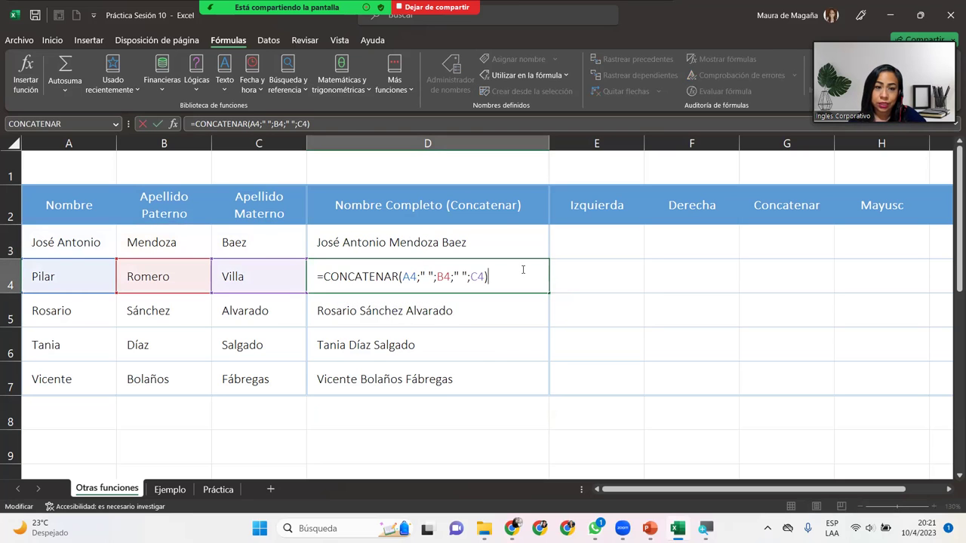
{"action": "left_click", "coordinate": [518, 244]}
{"action": "double_click", "coordinate": [518, 245]}
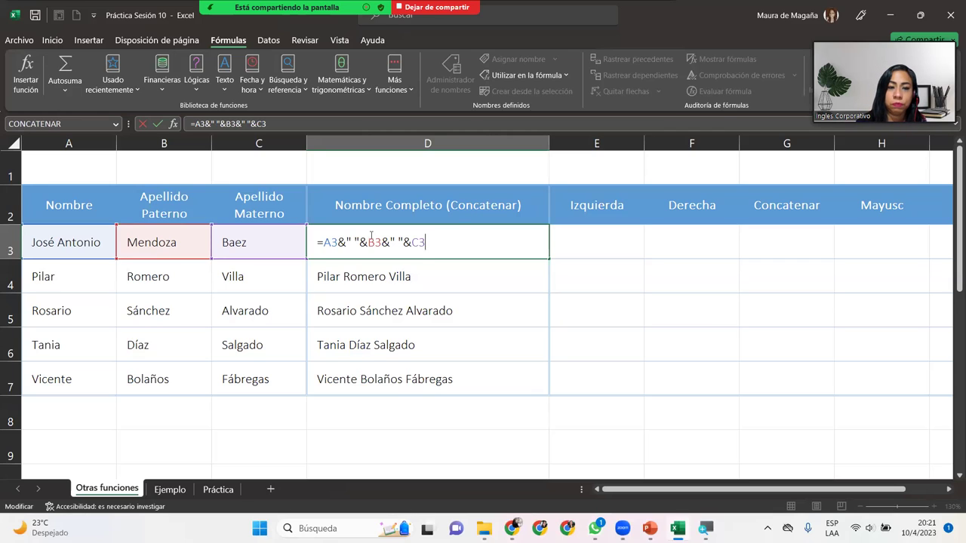
{"action": "left_click_drag", "start_coordinate": [345, 240], "coordinate": [361, 240]}
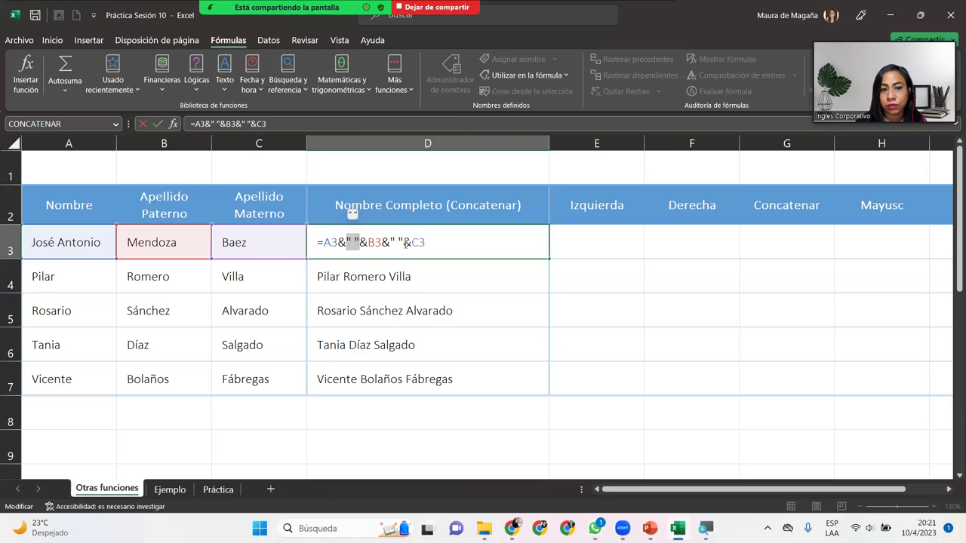
{"action": "left_click", "coordinate": [441, 243]}
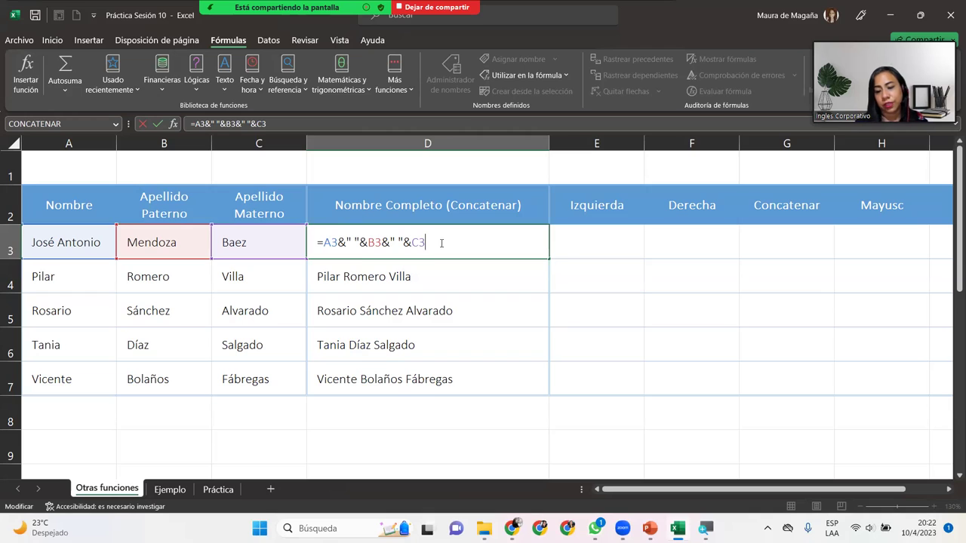
{"action": "key", "text": "Return"}
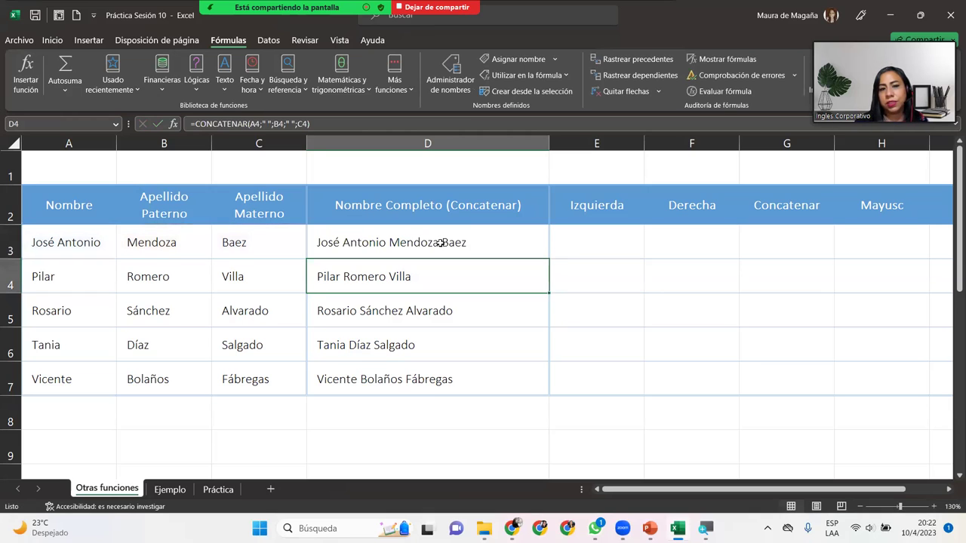
Review the formulas in D4 and D3 once more, leaving both cells unchanged
{"action": "left_click", "coordinate": [563, 247]}
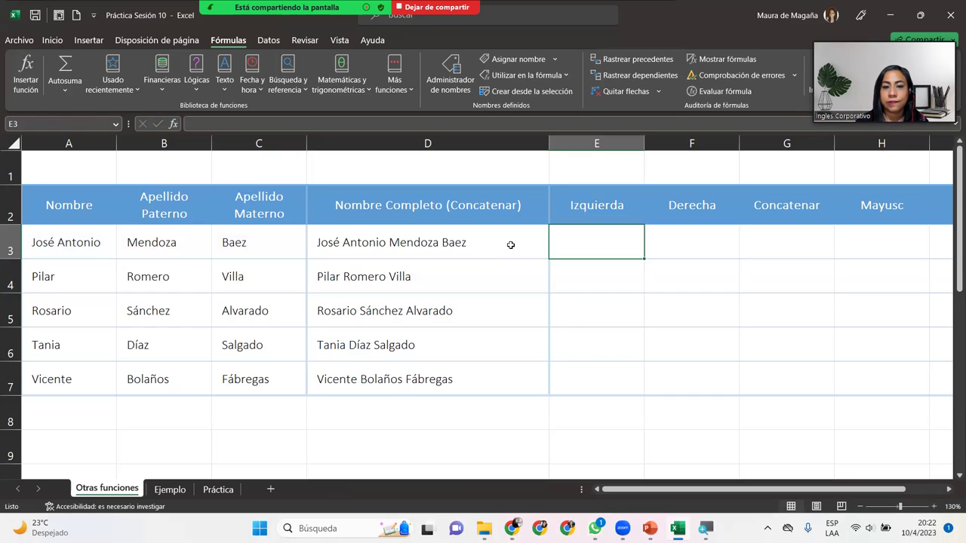
{"action": "double_click", "coordinate": [489, 268]}
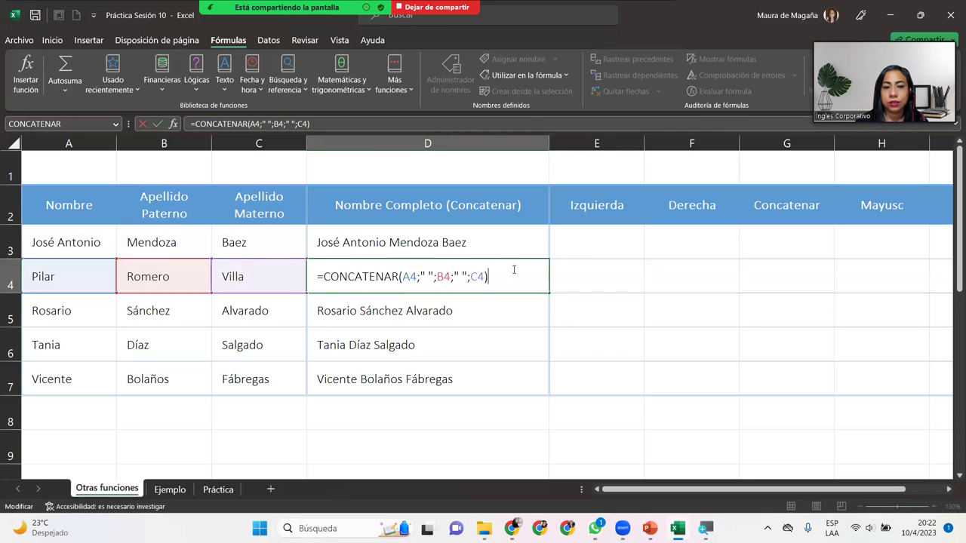
{"action": "double_click", "coordinate": [514, 243]}
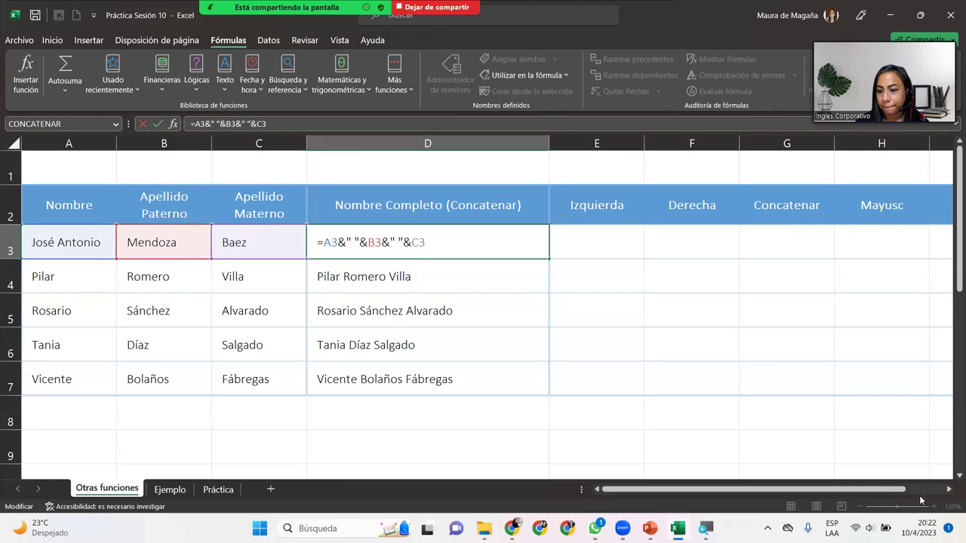
{"action": "key", "text": "Escape"}
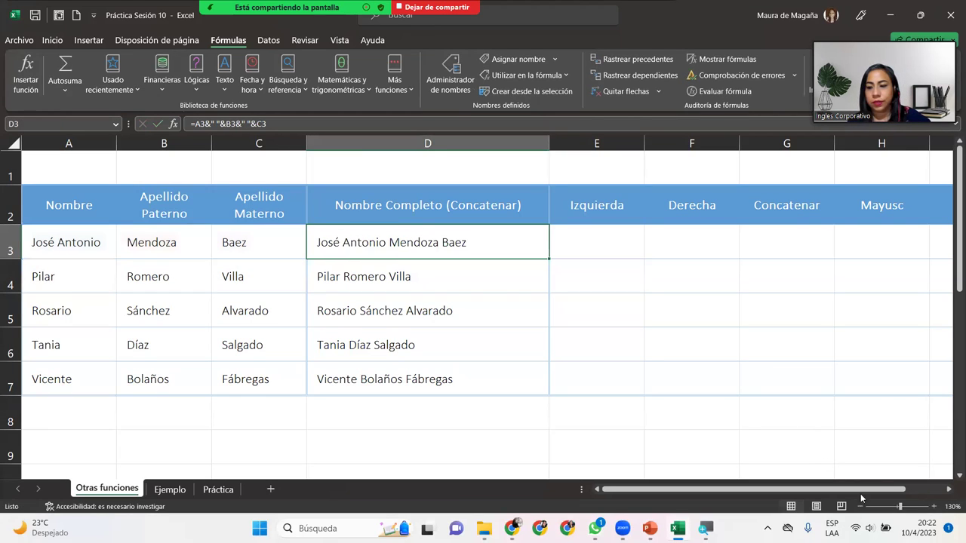
Examine the cell references and quoted separators of the D3 formula on the enlarged sheet
{"action": "left_click", "coordinate": [933, 507]}
{"action": "left_click", "coordinate": [934, 508]}
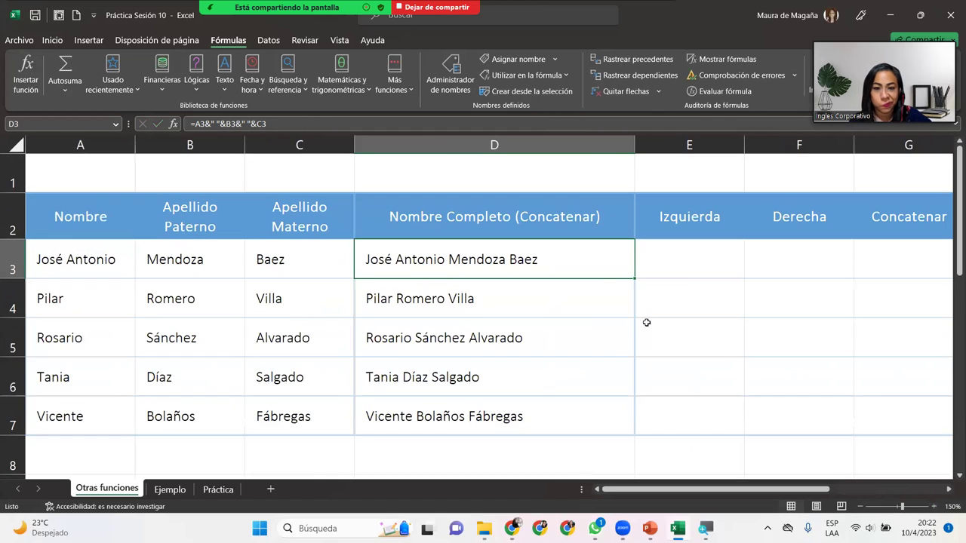
{"action": "double_click", "coordinate": [606, 257]}
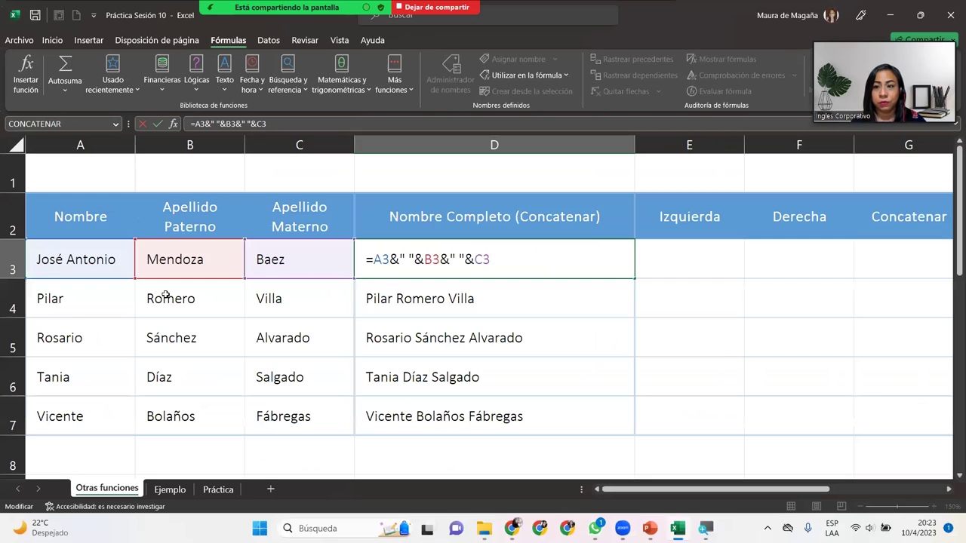
{"action": "key", "text": "Return"}
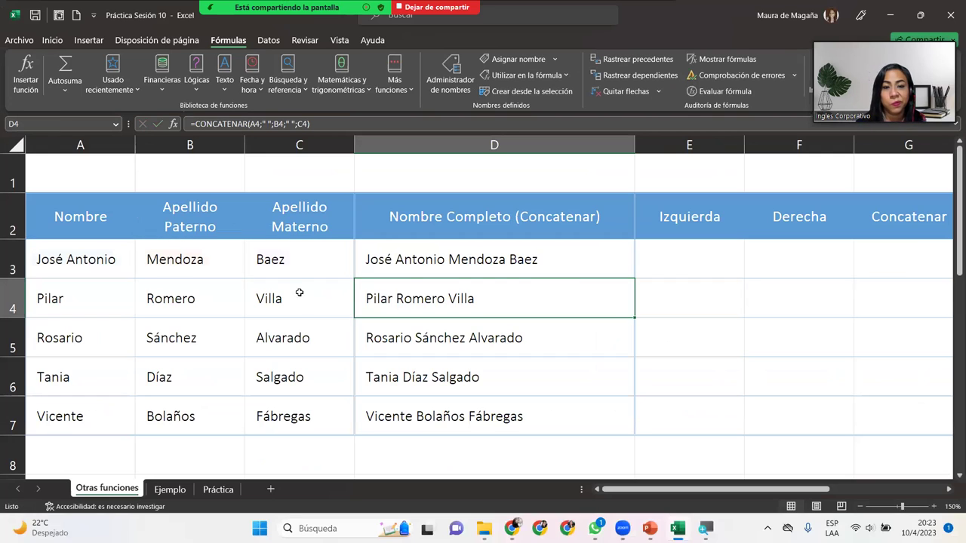
{"action": "left_click", "coordinate": [563, 270]}
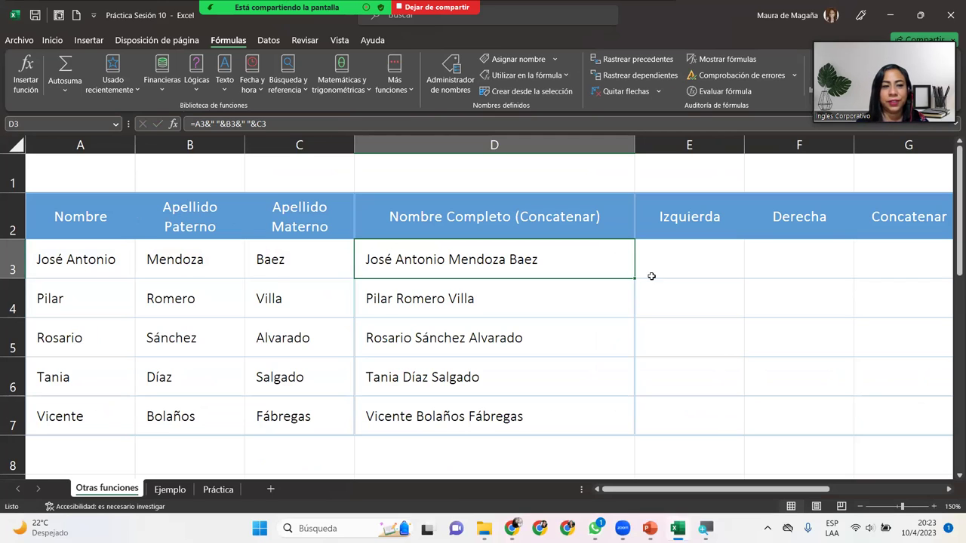
Insert the IZQUIERDA text function in E3 with A3 as its Texto argument
{"action": "left_click", "coordinate": [691, 262]}
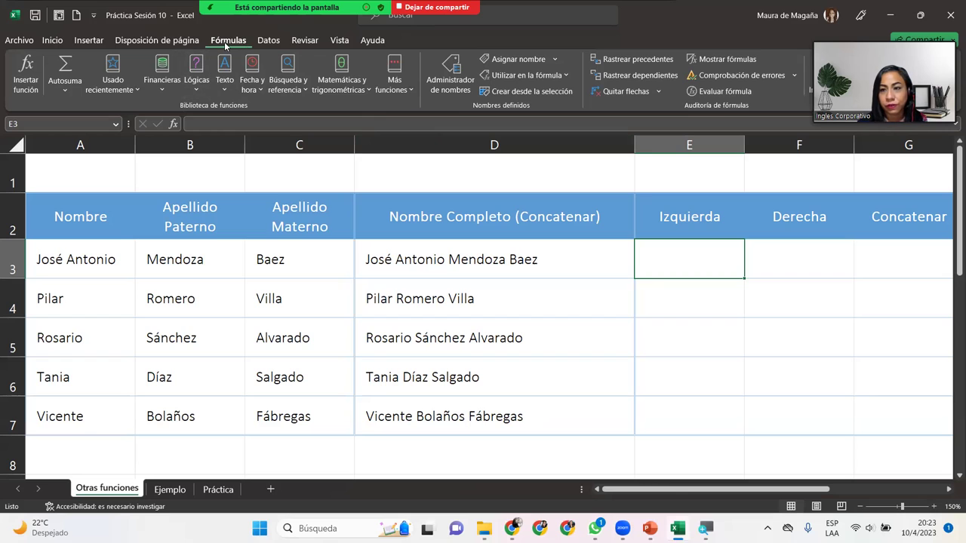
{"action": "left_click", "coordinate": [225, 80]}
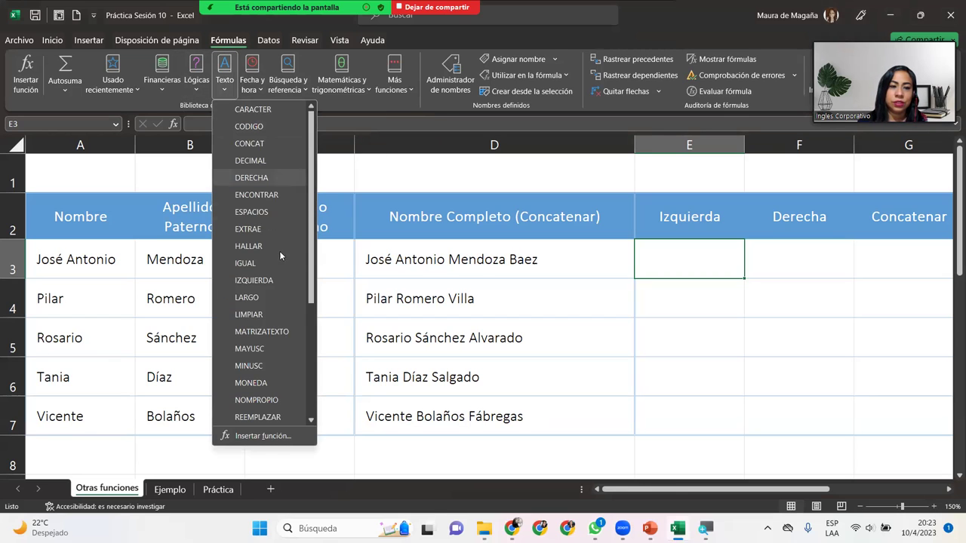
{"action": "left_click", "coordinate": [249, 280]}
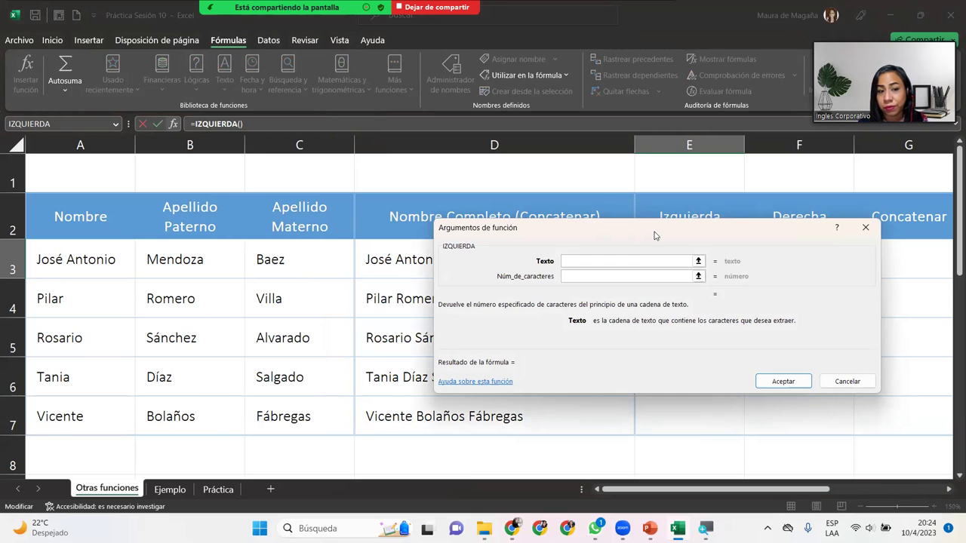
{"action": "left_click_drag", "start_coordinate": [656, 236], "coordinate": [566, 299]}
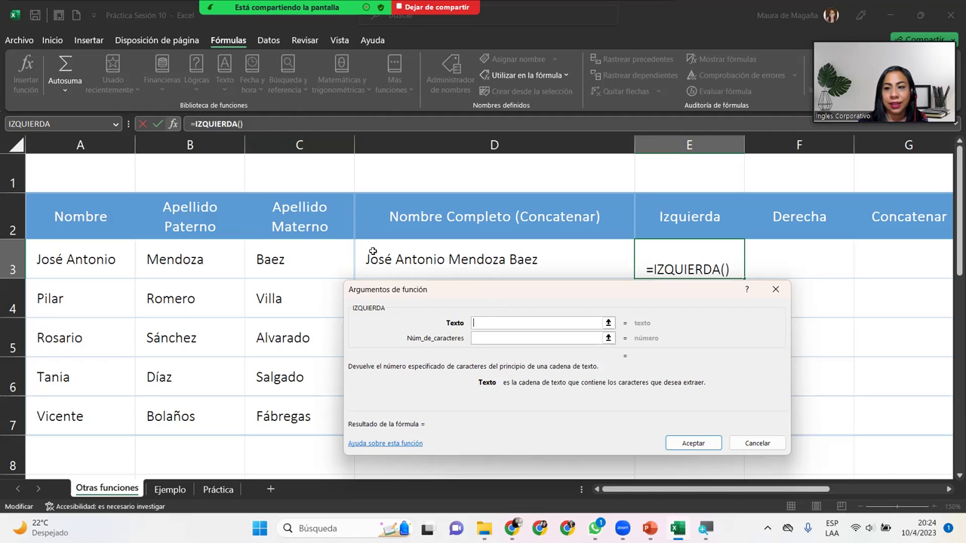
{"action": "left_click", "coordinate": [52, 253]}
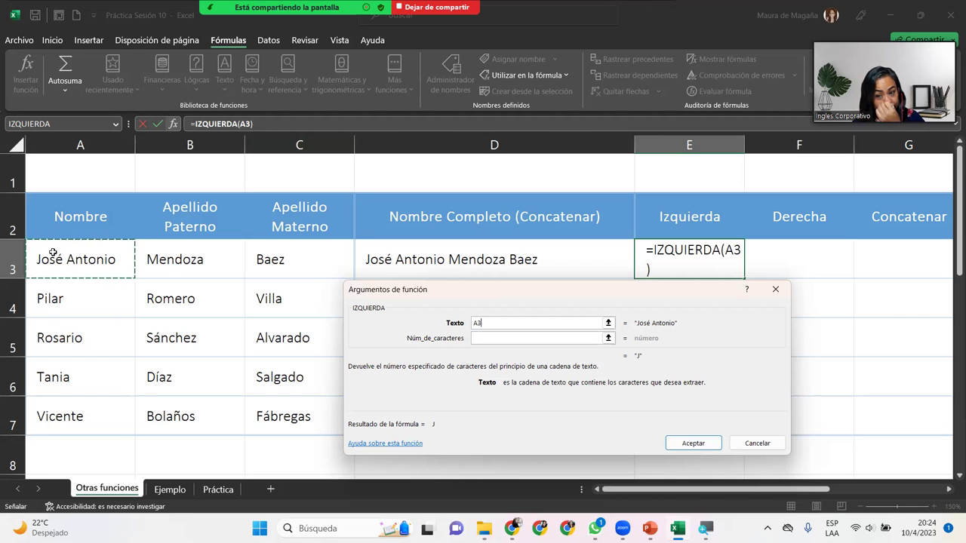
Try 2, 3 and 4 as IZQUIERDA's Núm_de_caracteres argument for E3, previewing each result, and clear the value
{"action": "left_click", "coordinate": [480, 342]}
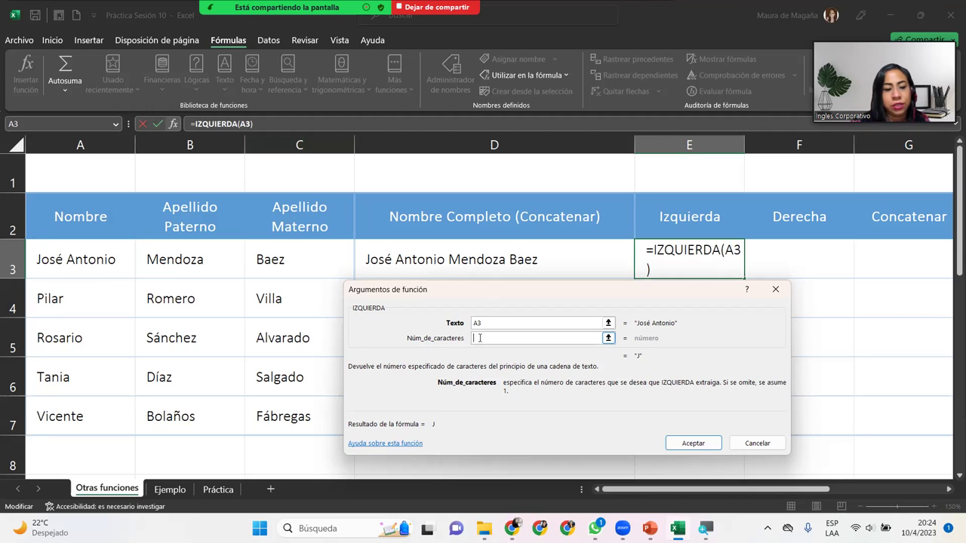
{"action": "type", "text": "2"}
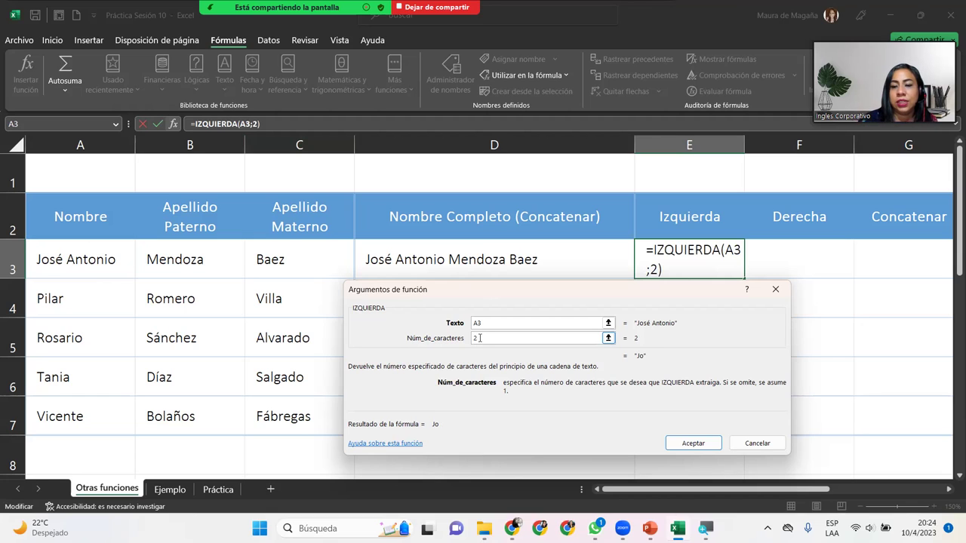
{"action": "key", "text": "BackSpace"}
{"action": "type", "text": "3"}
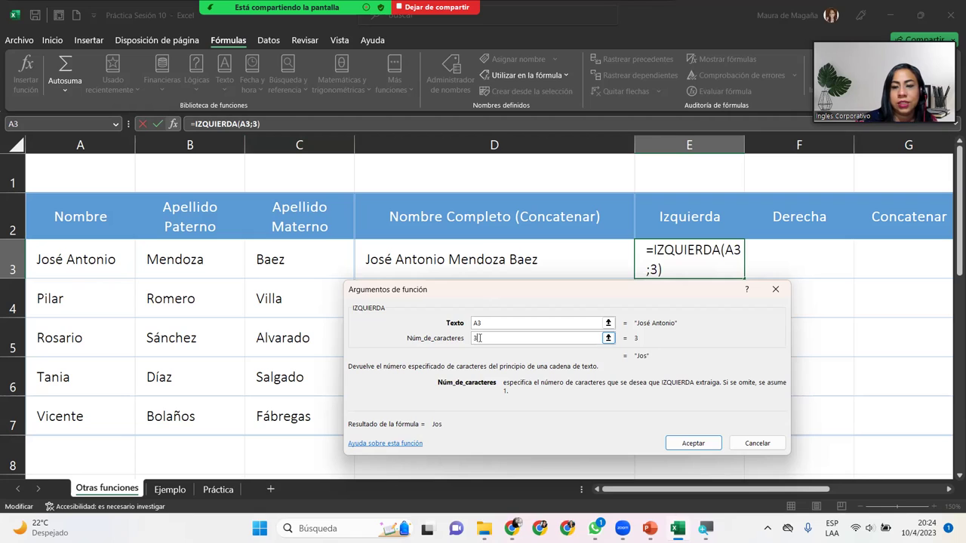
{"action": "key", "text": "BackSpace"}
{"action": "type", "text": "4"}
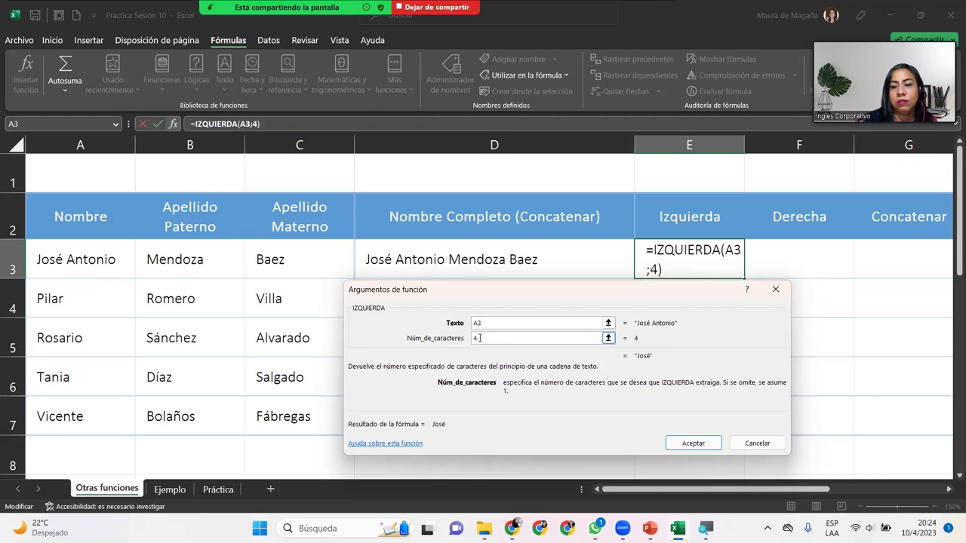
{"action": "key", "text": "BackSpace"}
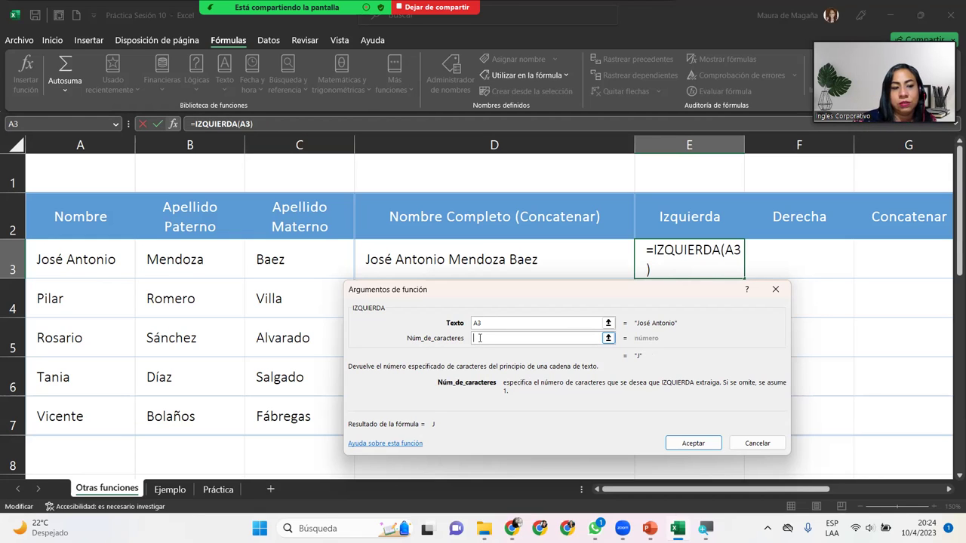
Set Núm_de_caracteres to 2 and accept the IZQUIERDA formula in E3
{"action": "type", "text": "2"}
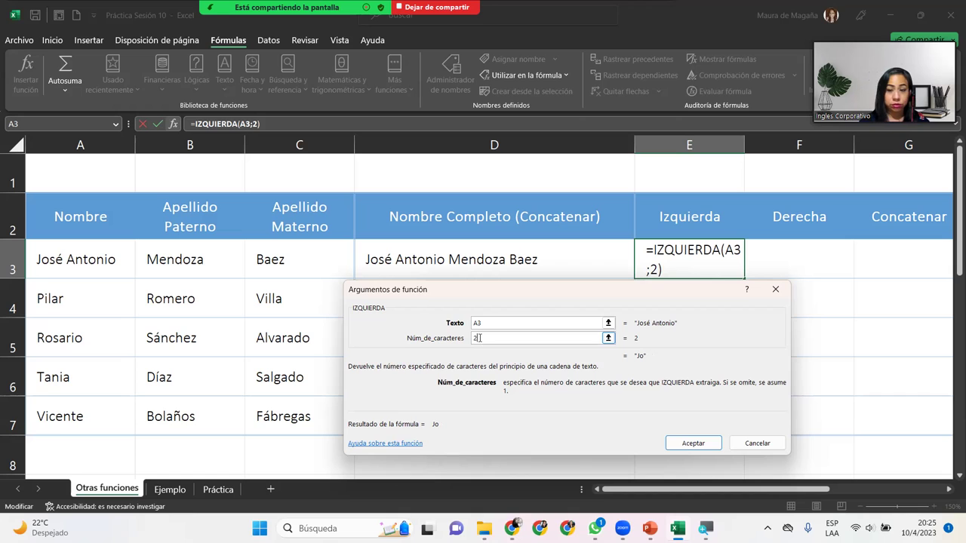
{"action": "left_click", "coordinate": [694, 444]}
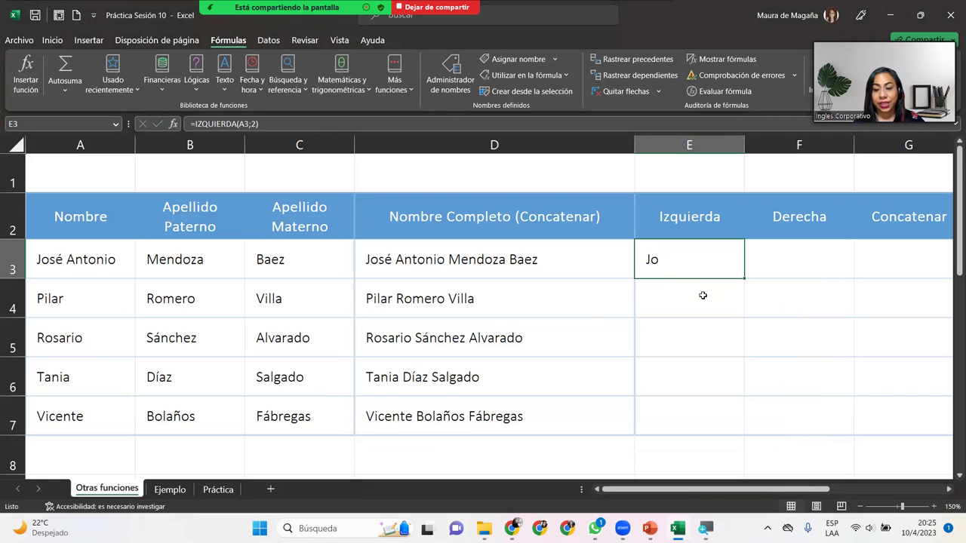
Enter the formula =IZQUIERDA(A4;2) in E4 to extract the first two characters of the name
{"action": "left_click", "coordinate": [703, 296]}
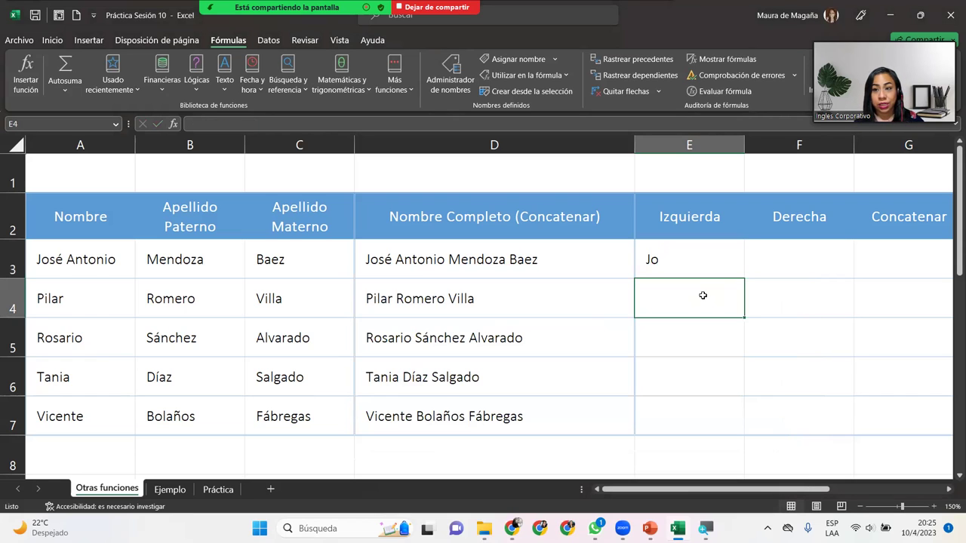
{"action": "type", "text": "=izq"}
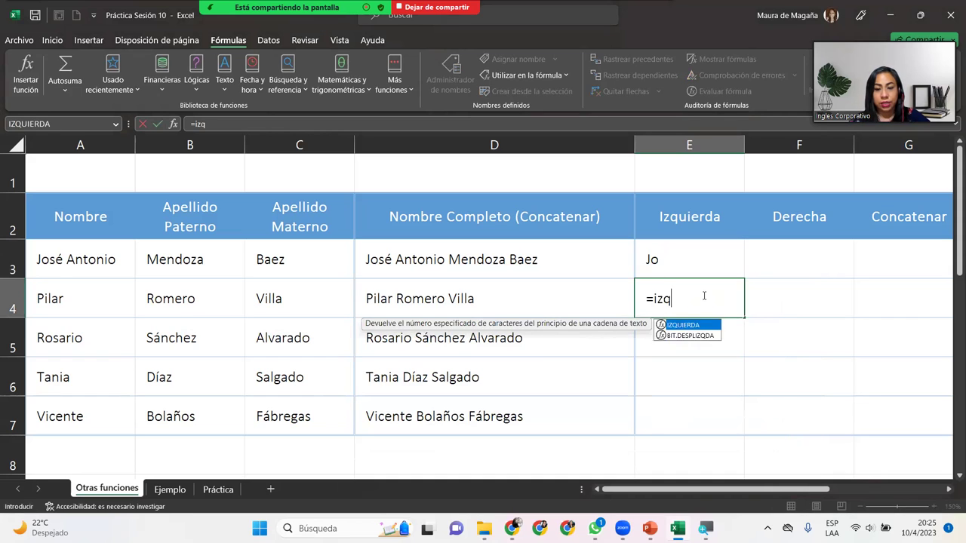
{"action": "key", "text": "Tab"}
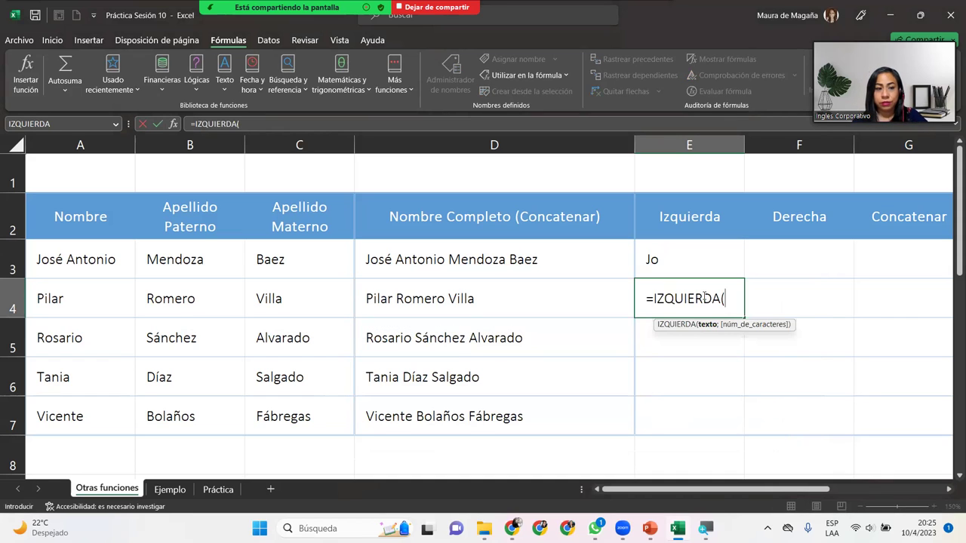
{"action": "left_click", "coordinate": [101, 285]}
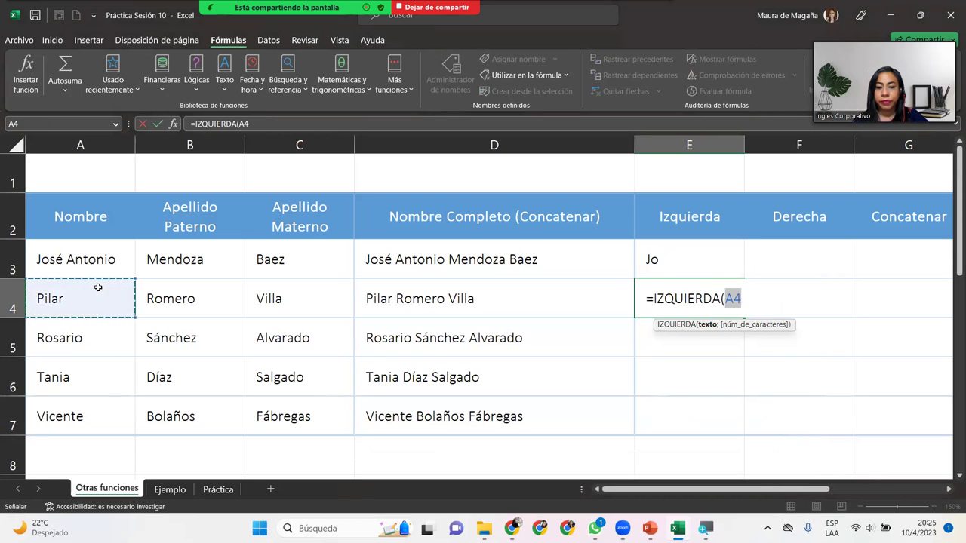
{"action": "type", "text": ";"}
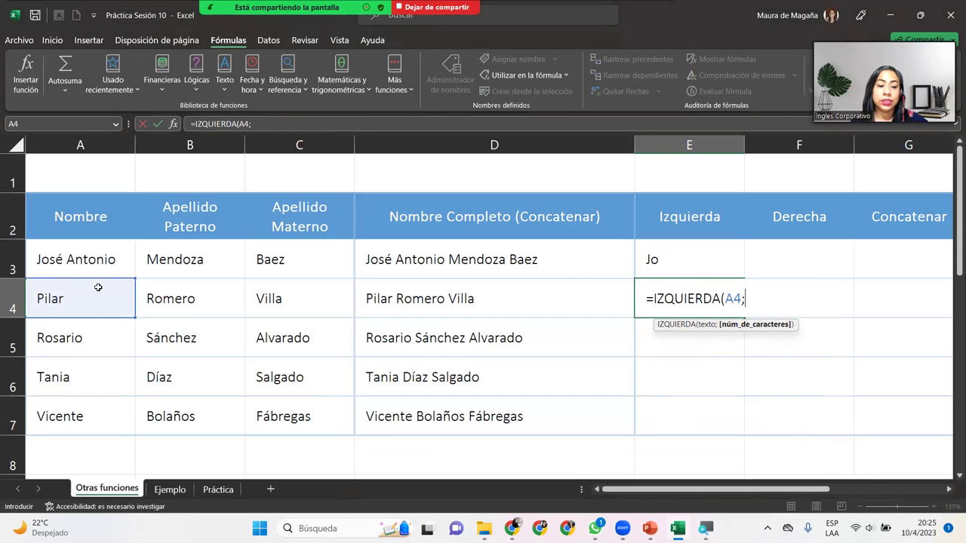
{"action": "type", "text": "2"}
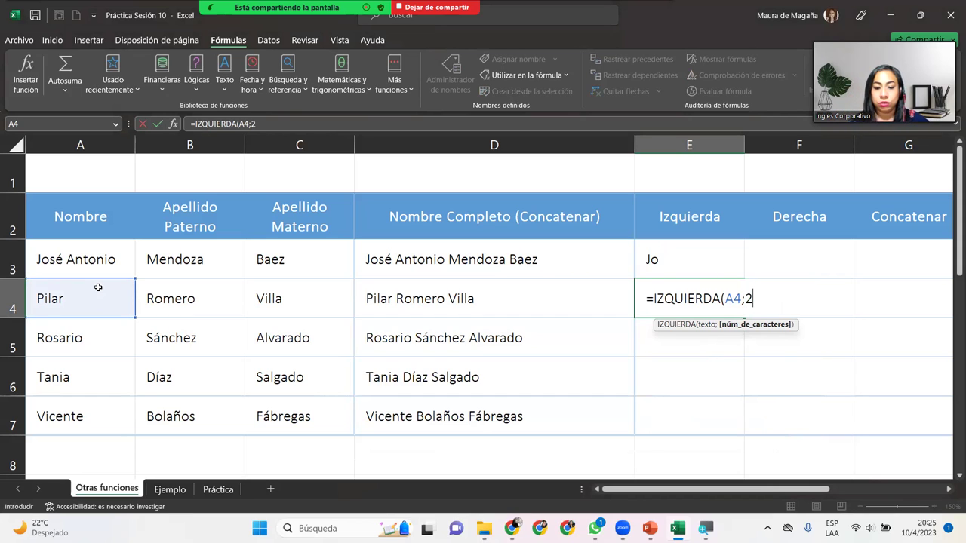
{"action": "type", "text": ")"}
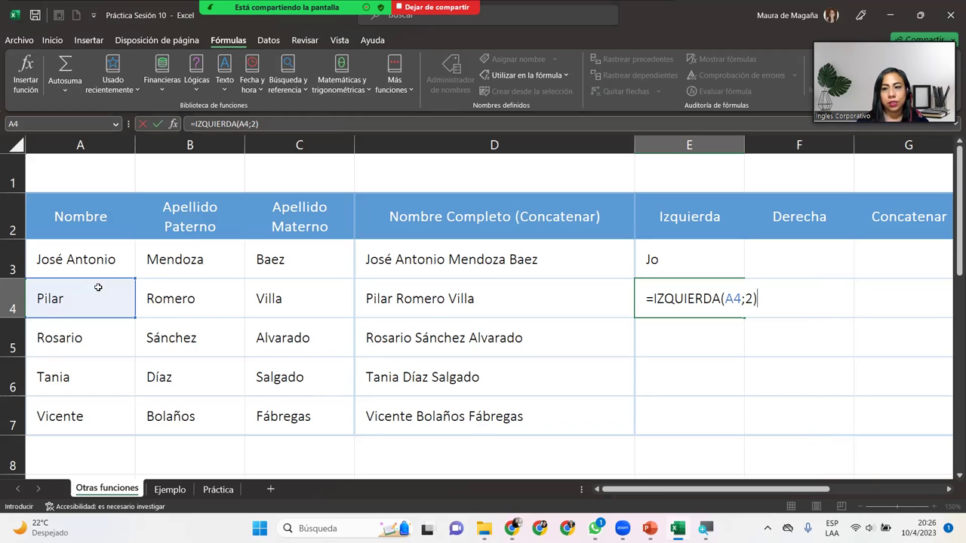
{"action": "key", "text": "Return"}
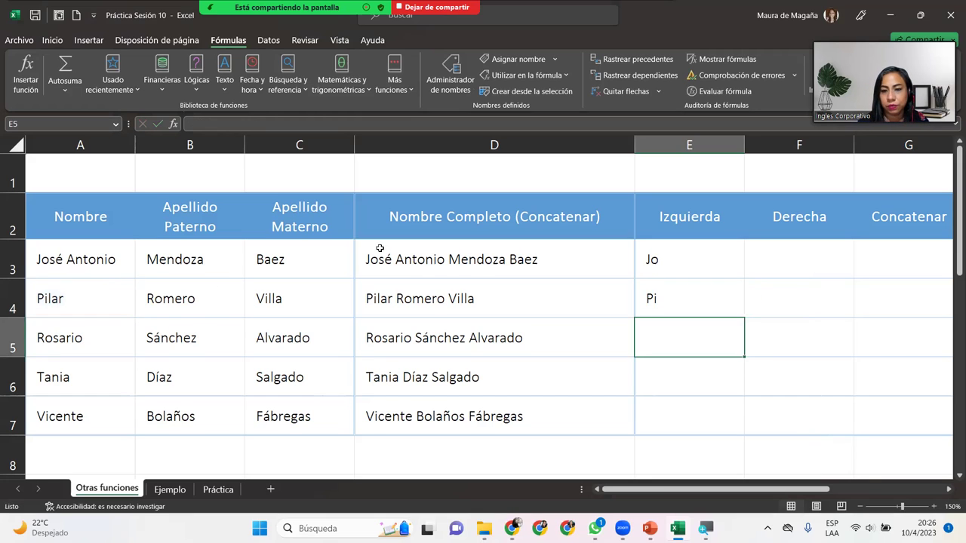
Fill the IZQUIERDA formula from E4 down to E7 using the Rellenar sin formato option
{"action": "left_click", "coordinate": [709, 294]}
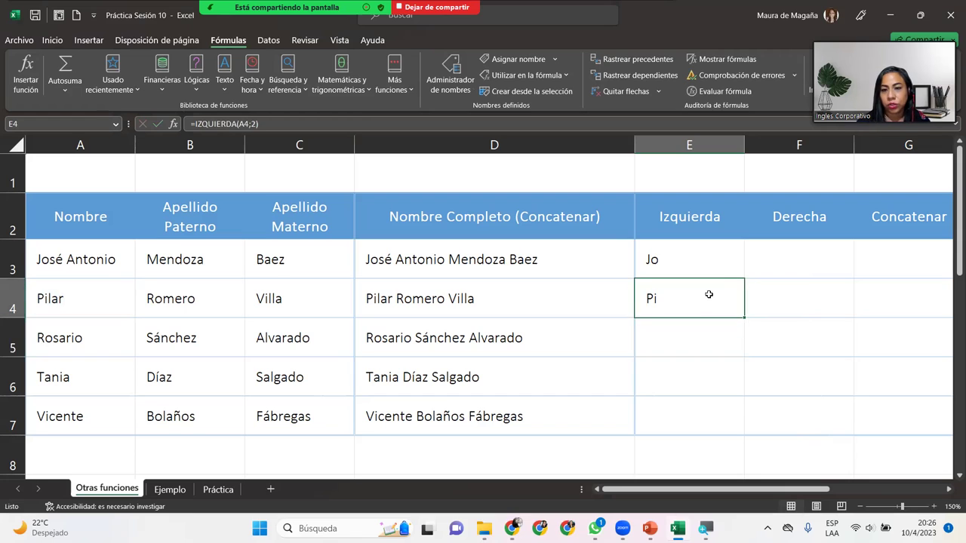
{"action": "left_click", "coordinate": [727, 257]}
{"action": "left_click", "coordinate": [714, 295]}
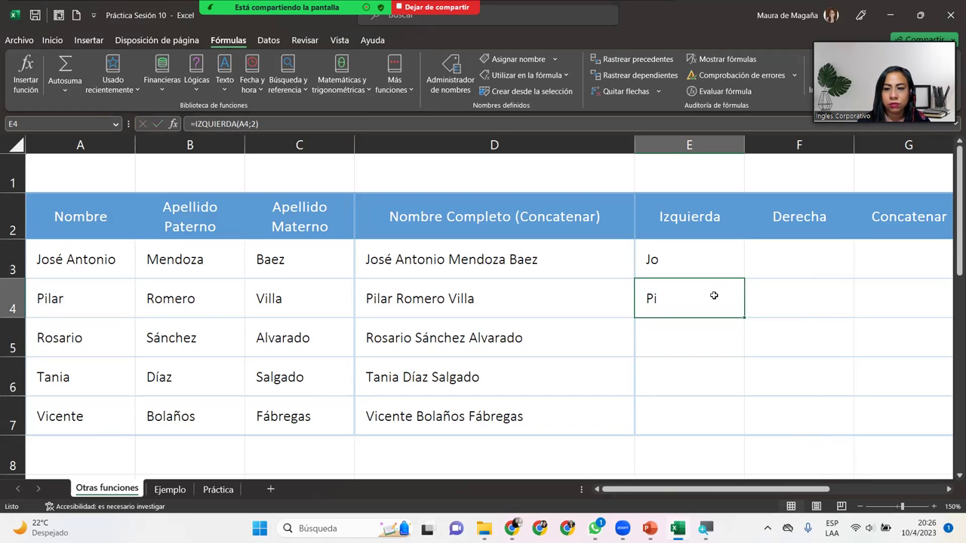
{"action": "left_click_drag", "start_coordinate": [743, 317], "coordinate": [751, 433]}
{"action": "left_click", "coordinate": [755, 451]}
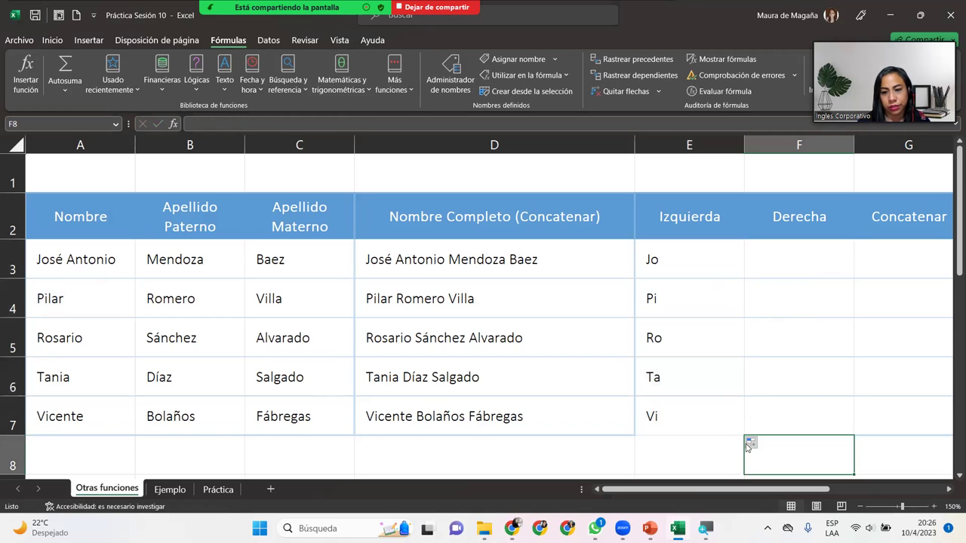
{"action": "left_click", "coordinate": [752, 444]}
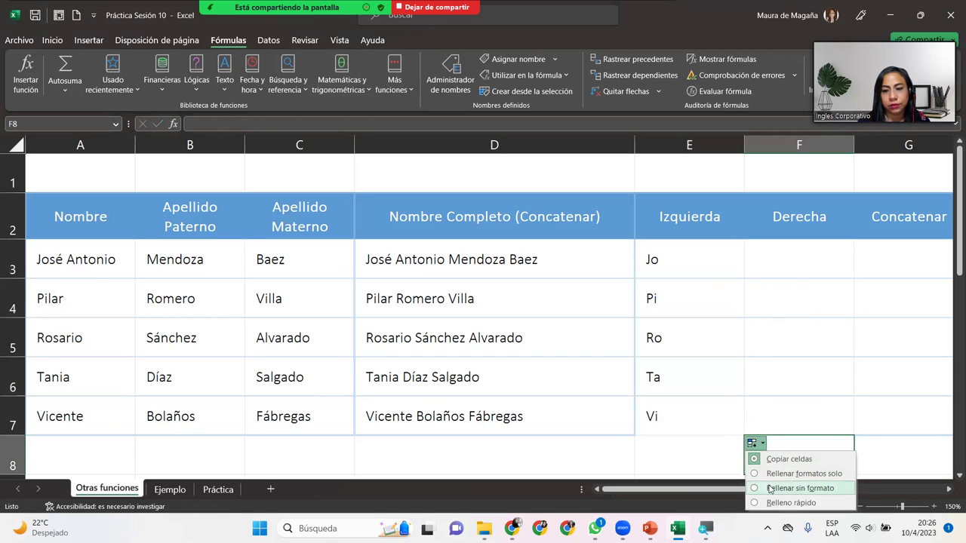
{"action": "left_click", "coordinate": [793, 489]}
{"action": "left_click", "coordinate": [776, 246]}
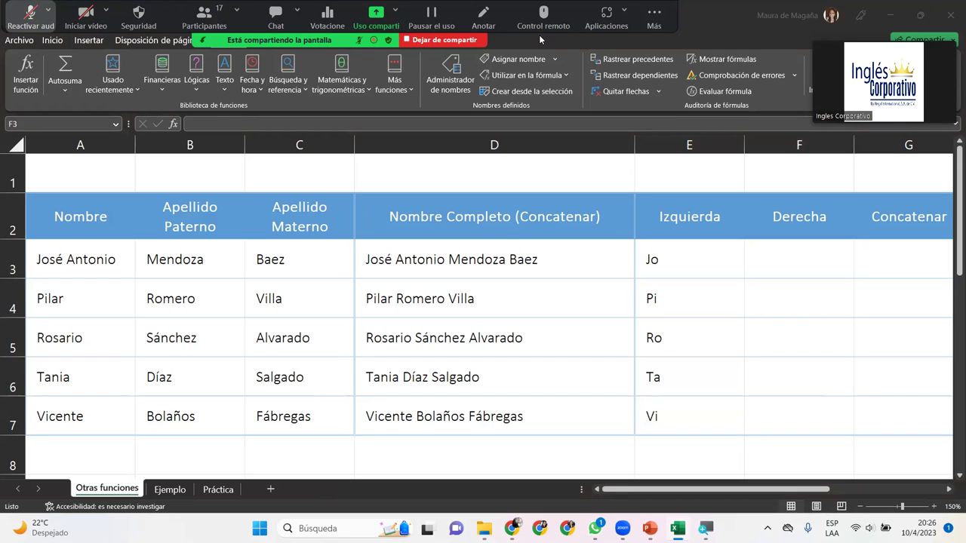
{"action": "key", "text": "alt+a"}
{"action": "key", "text": "alt+v"}
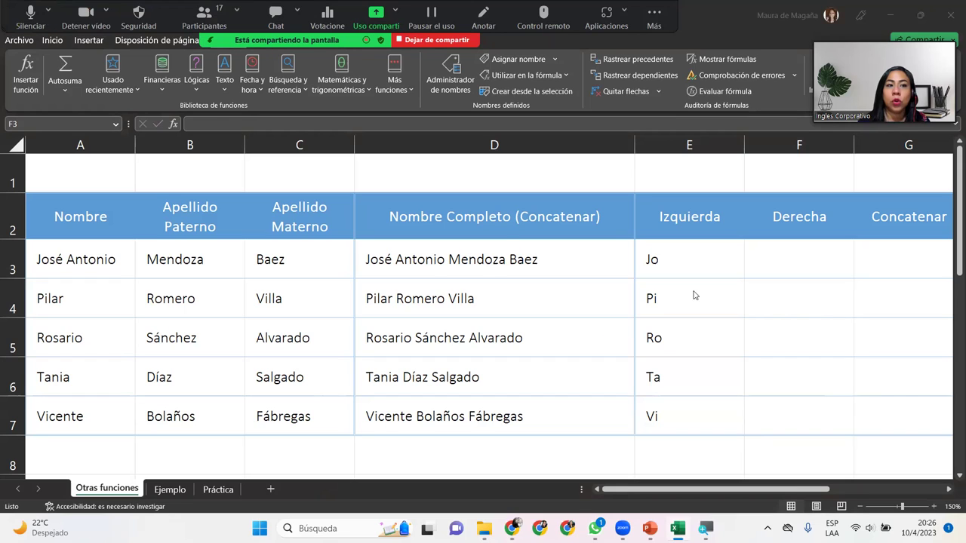
Insert the DERECHA text function in F3 with B3 as Texto and 2 as Núm_de_caracteres
{"action": "left_click", "coordinate": [788, 270]}
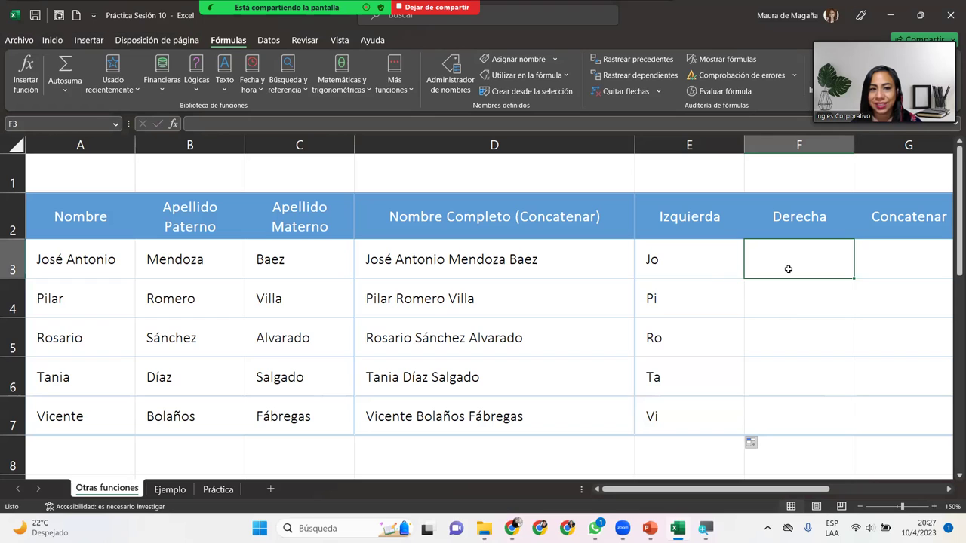
{"action": "left_click", "coordinate": [224, 84]}
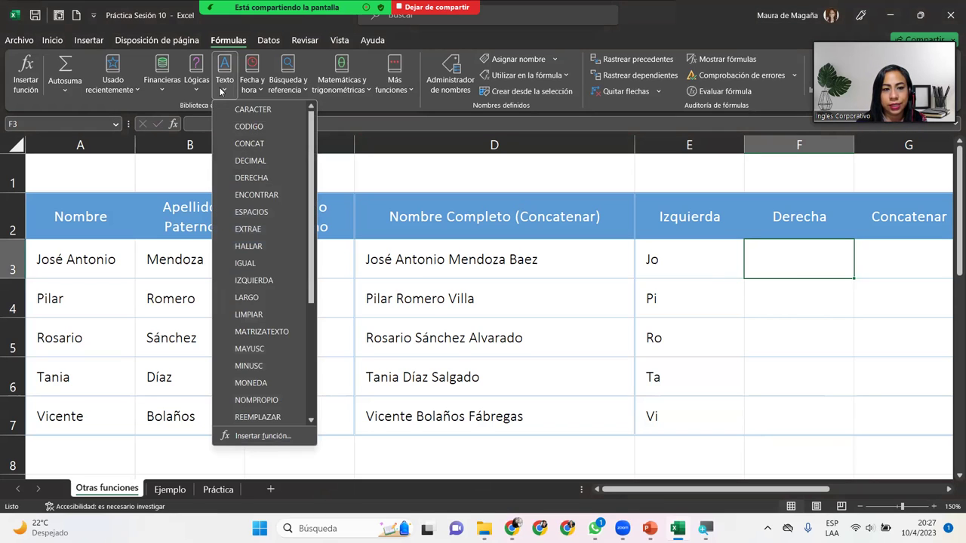
{"action": "left_click", "coordinate": [252, 178]}
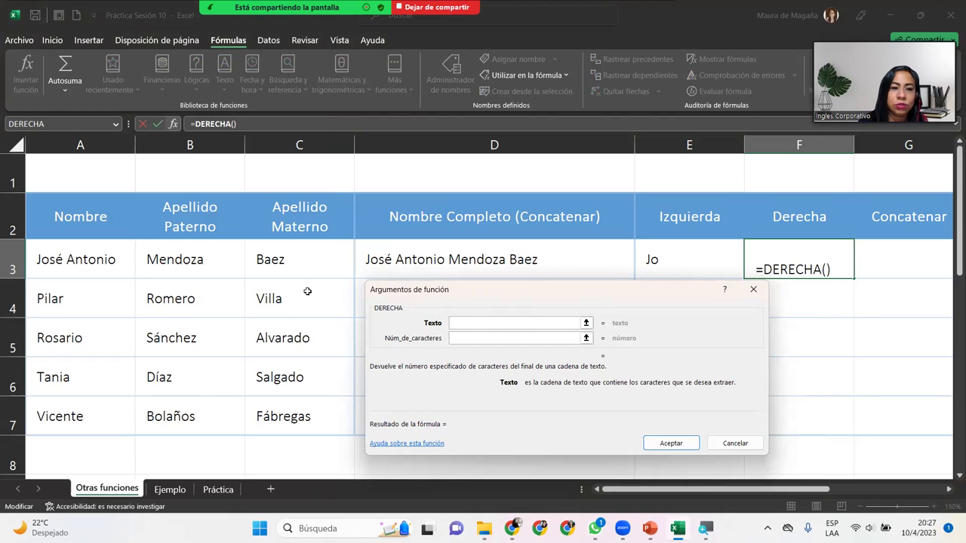
{"action": "left_click", "coordinate": [163, 267]}
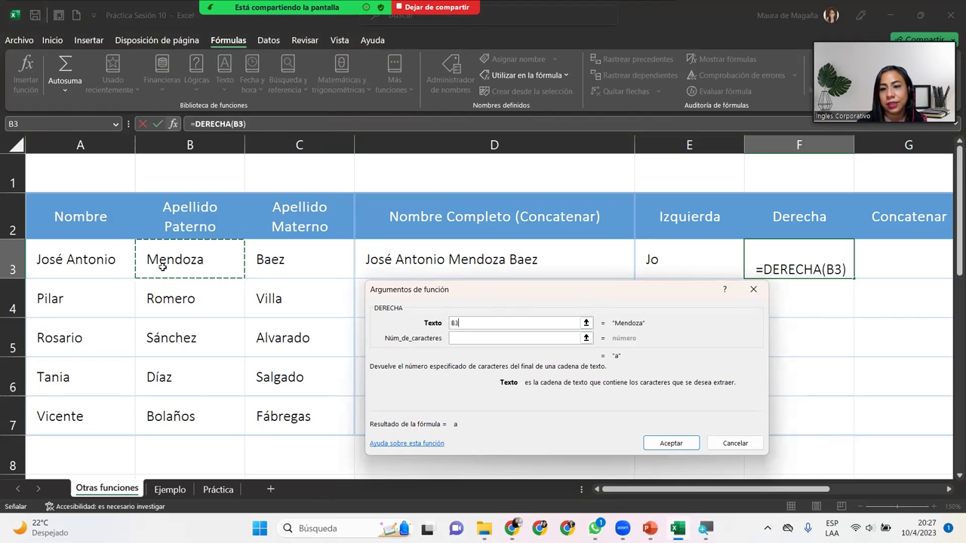
{"action": "left_click", "coordinate": [466, 339]}
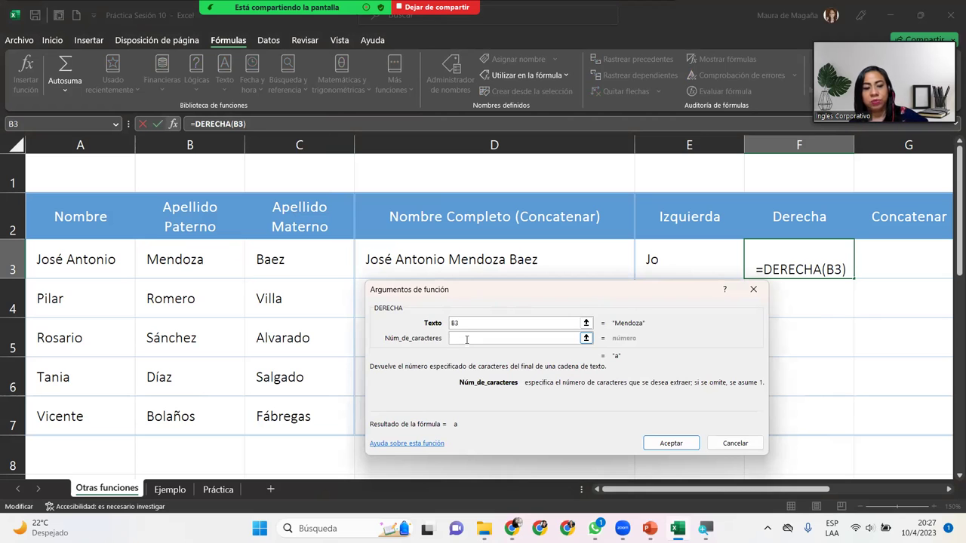
{"action": "type", "text": "2"}
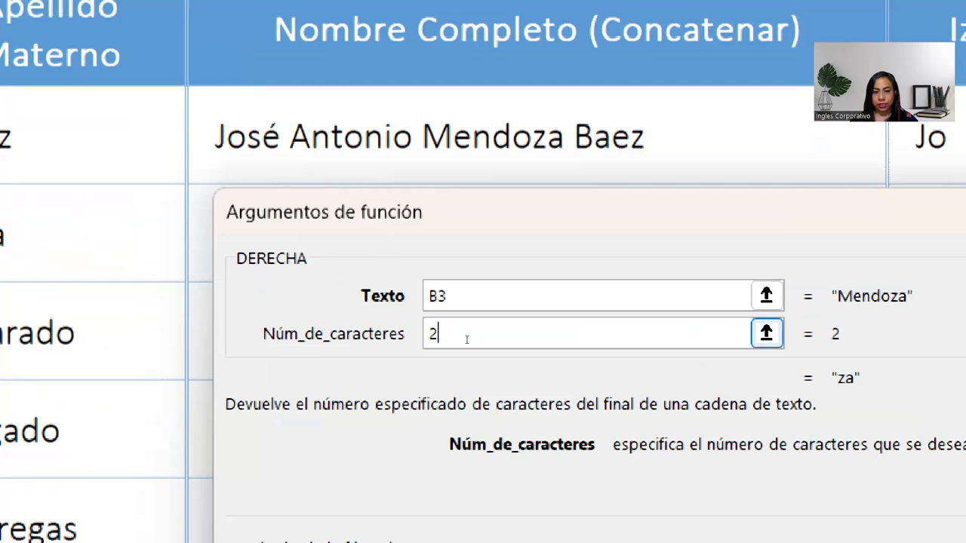
Try the quoted literal "Palabra" as DERECHA's Texto argument, previewing the result, and clear it
{"action": "key", "text": "shift+Tab"}
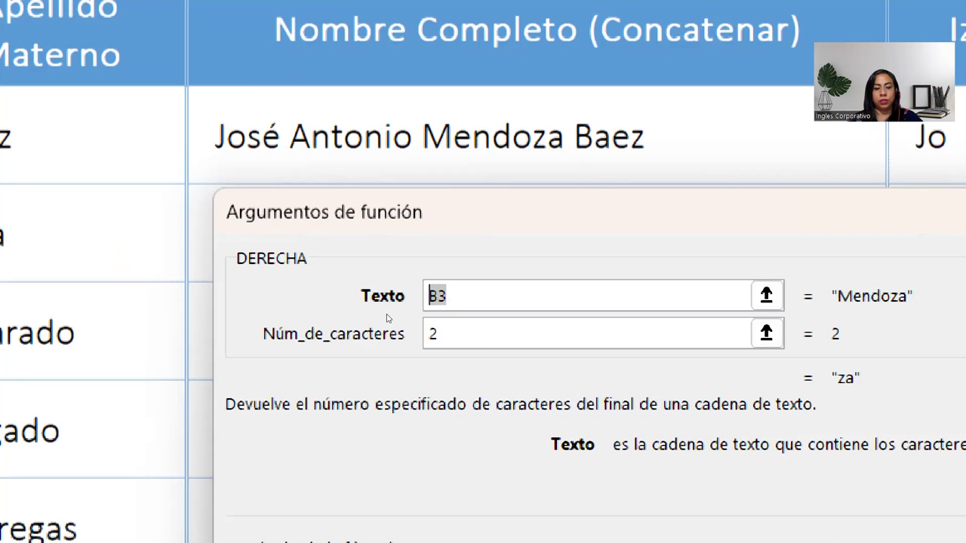
{"action": "type", "text": "Palabra"}
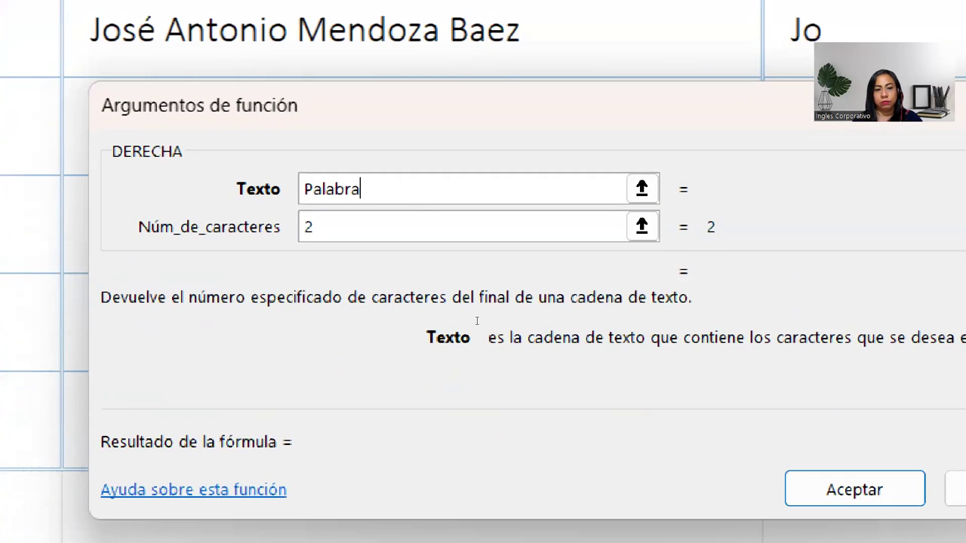
{"action": "type", "text": "\""}
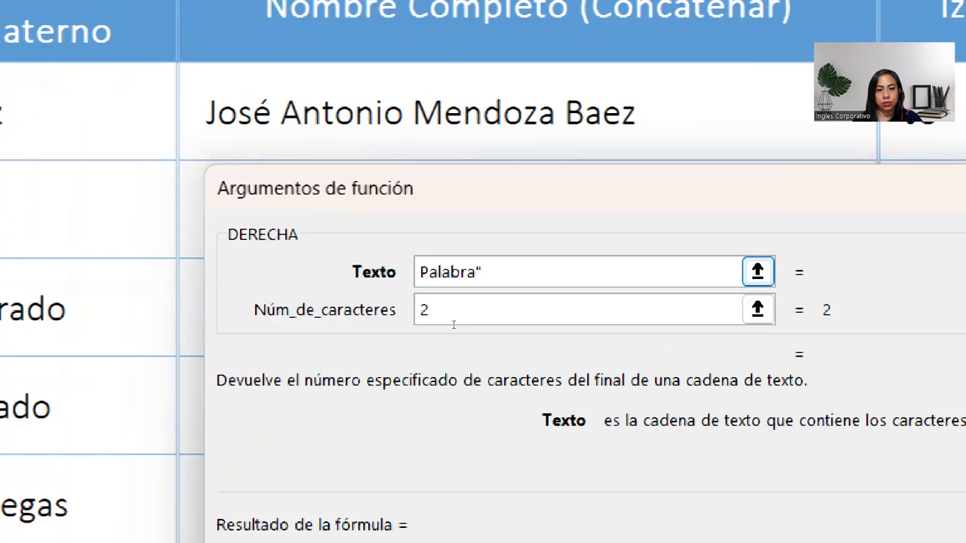
{"action": "key", "text": "Home"}
{"action": "type", "text": "\""}
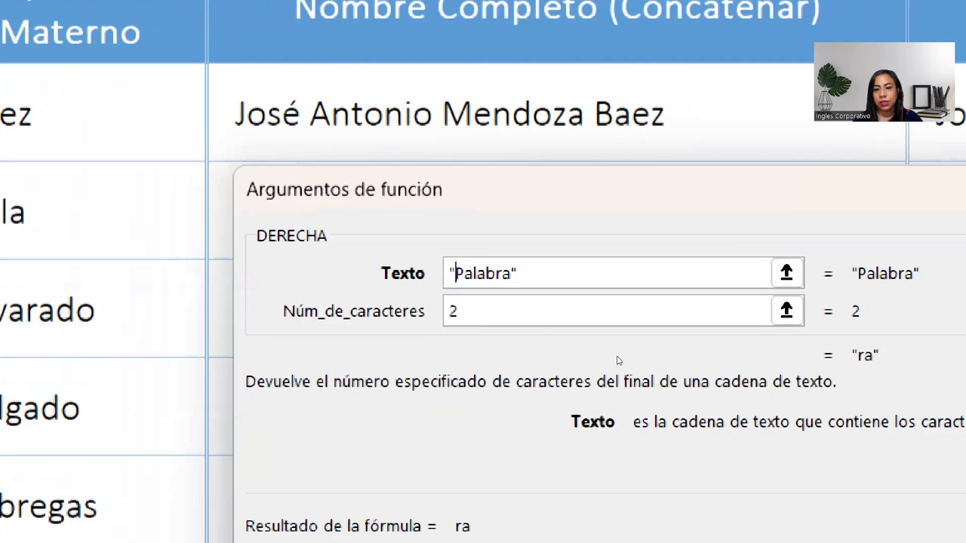
{"action": "key", "text": "End"}
{"action": "key", "text": "ctrl+shift+Left"}
{"action": "key", "text": "ctrl+shift+Left"}
{"action": "key", "text": "BackSpace"}
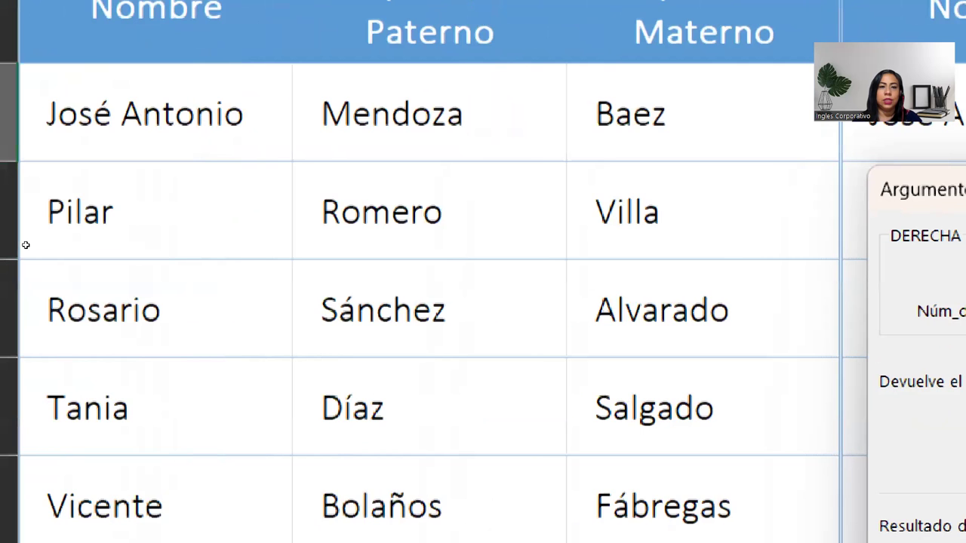
Set DERECHA's Texto argument to B3 and accept the formula in F3, ending with F4 selected
{"action": "left_click", "coordinate": [377, 136]}
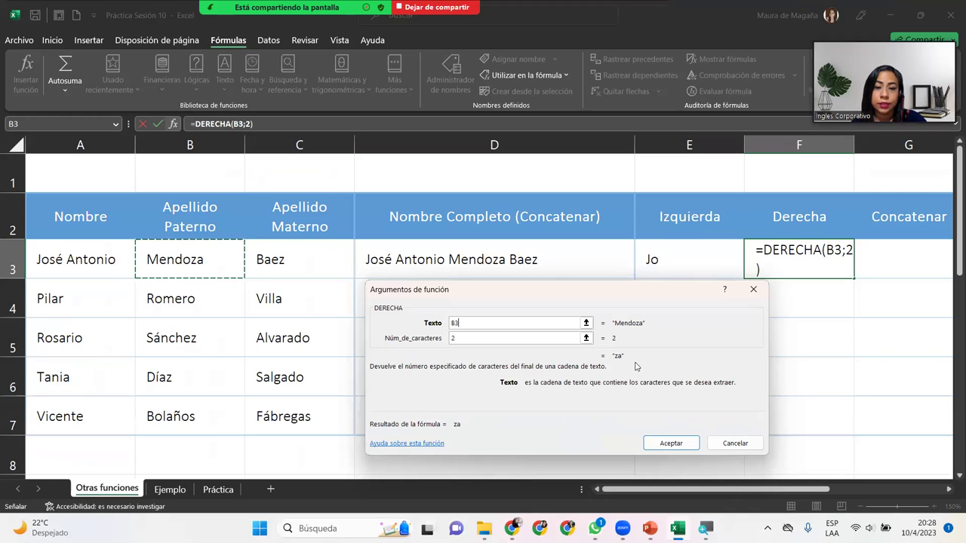
{"action": "left_click", "coordinate": [666, 443]}
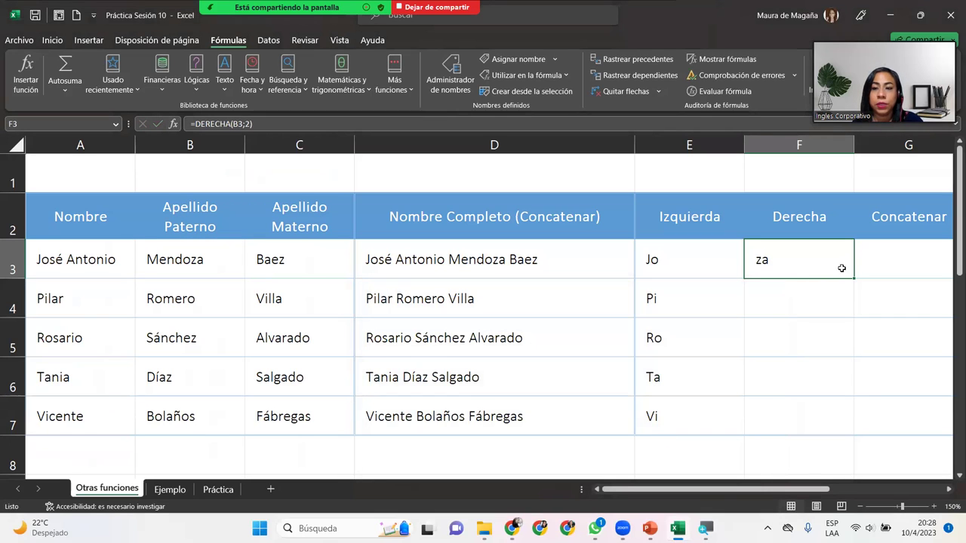
{"action": "left_click", "coordinate": [825, 300]}
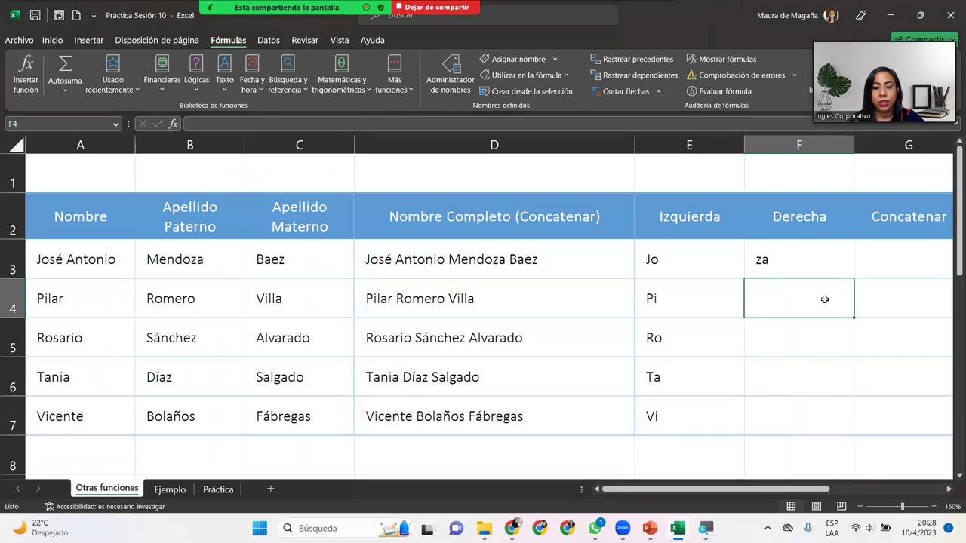
Enter the formula =DERECHA(B4;2) in F4 to extract the last two characters of the paternal surname
{"action": "double_click", "coordinate": [825, 299]}
{"action": "type", "text": "=dere"}
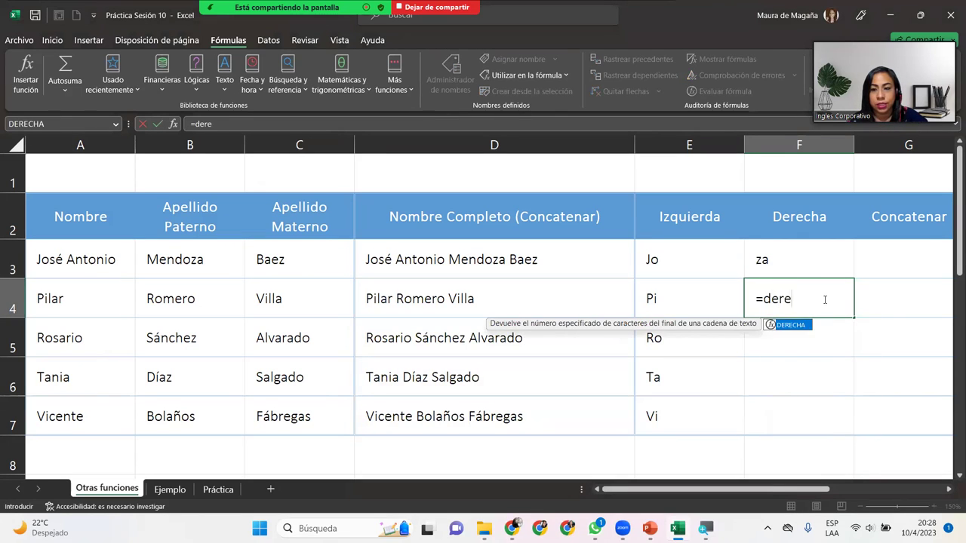
{"action": "key", "text": "Tab"}
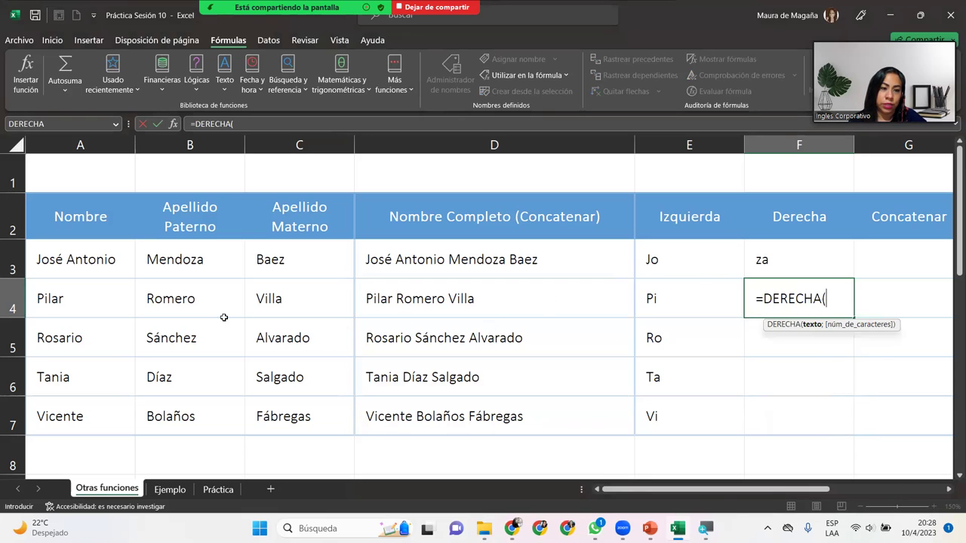
{"action": "left_click", "coordinate": [206, 305]}
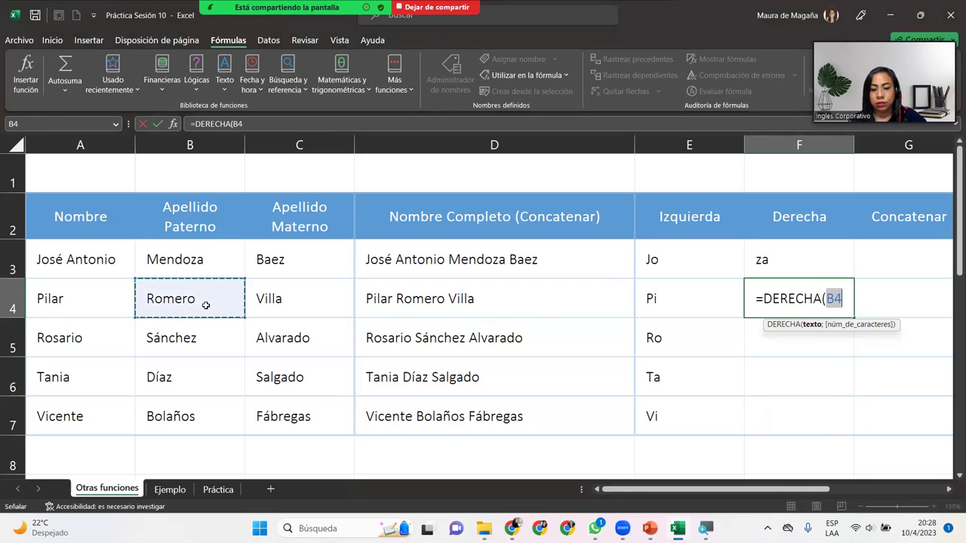
{"action": "type", "text": ";2)"}
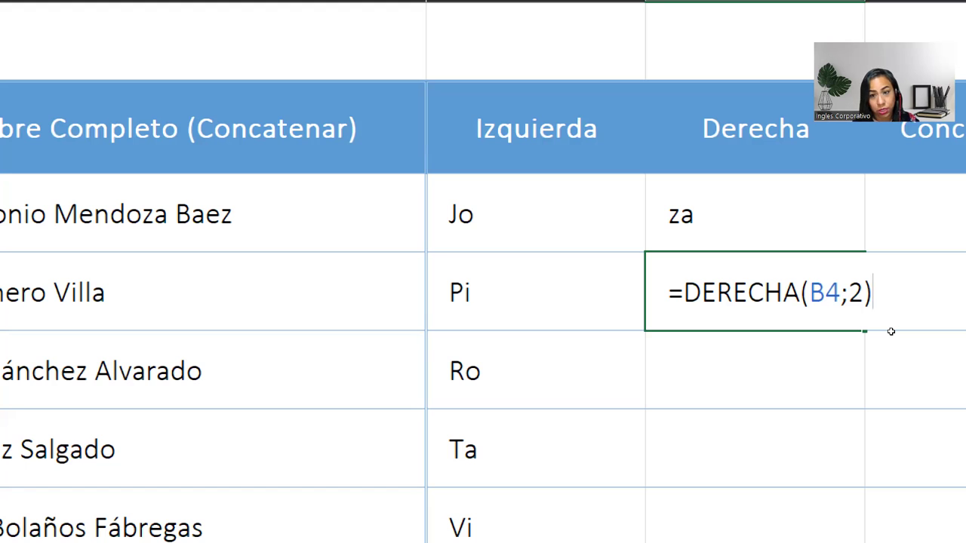
{"action": "key", "text": "Escape"}
{"action": "key", "text": "Return"}
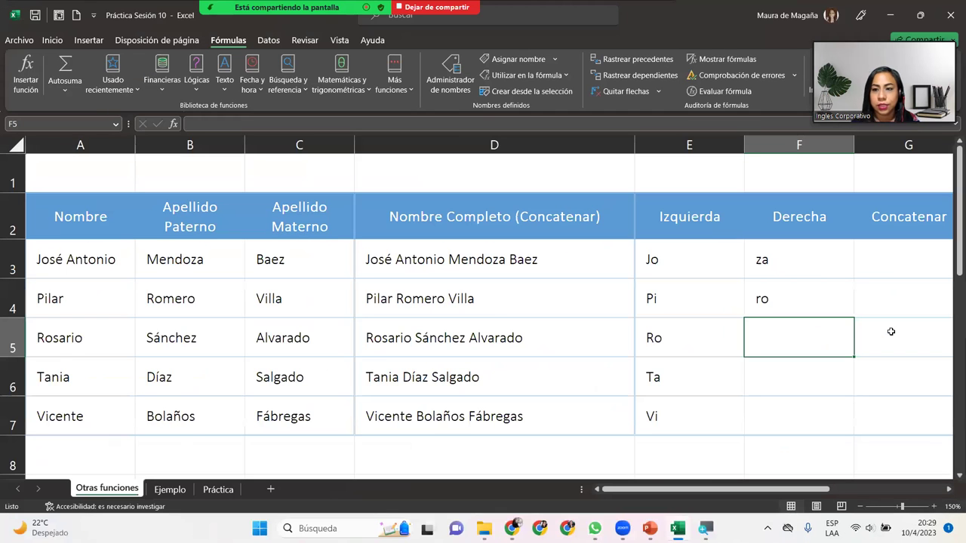
Fill the DERECHA formula from F4 down to F7 using the Rellenar sin formato option
{"action": "left_click", "coordinate": [830, 310]}
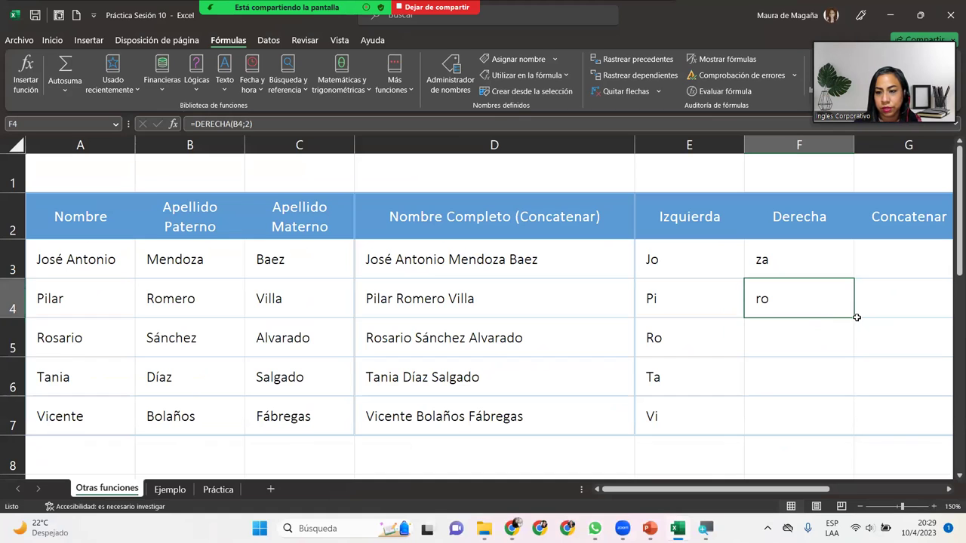
{"action": "double_click", "coordinate": [857, 317]}
{"action": "left_click", "coordinate": [861, 443]}
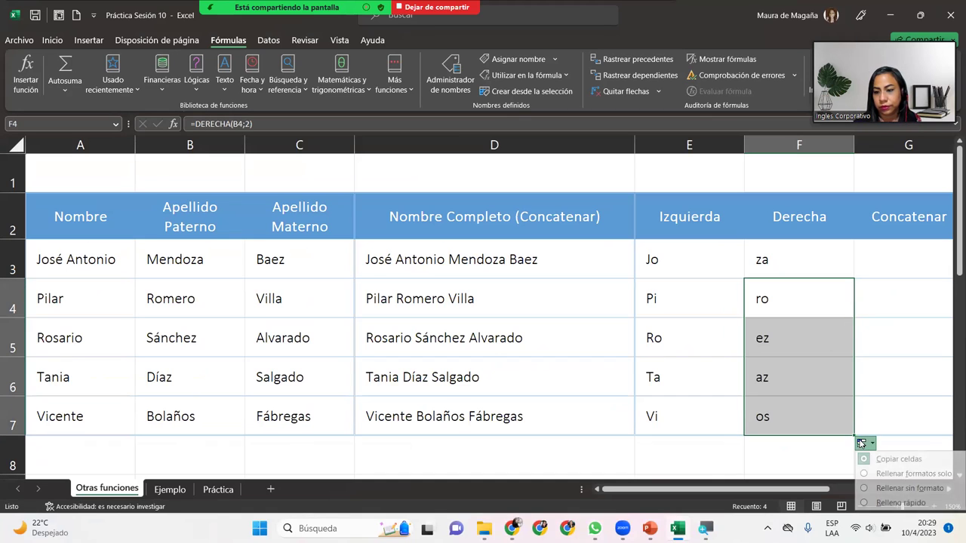
{"action": "left_click", "coordinate": [910, 488]}
Try joining the range E3:F3 with CONCATENAR in G3, and clear the formula
{"action": "left_click", "coordinate": [901, 272]}
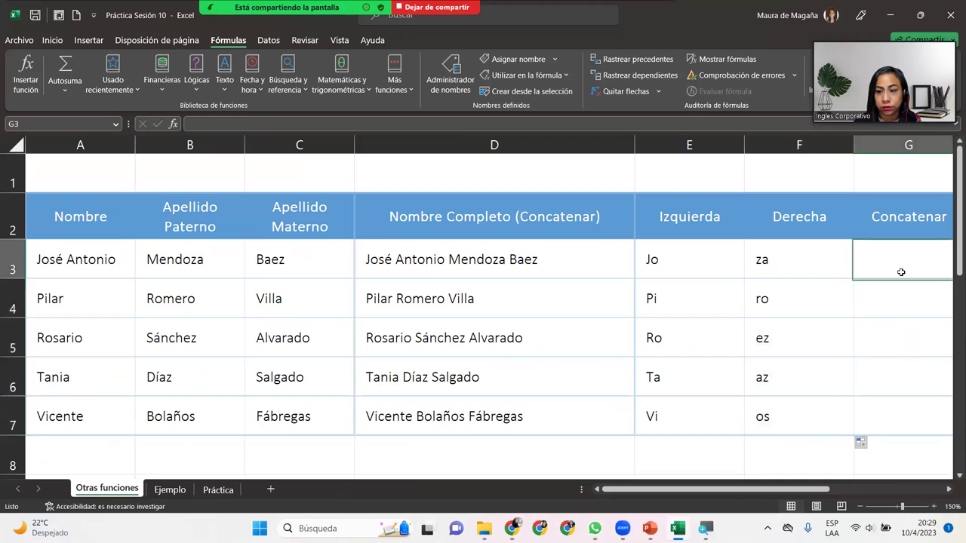
{"action": "left_click", "coordinate": [950, 490]}
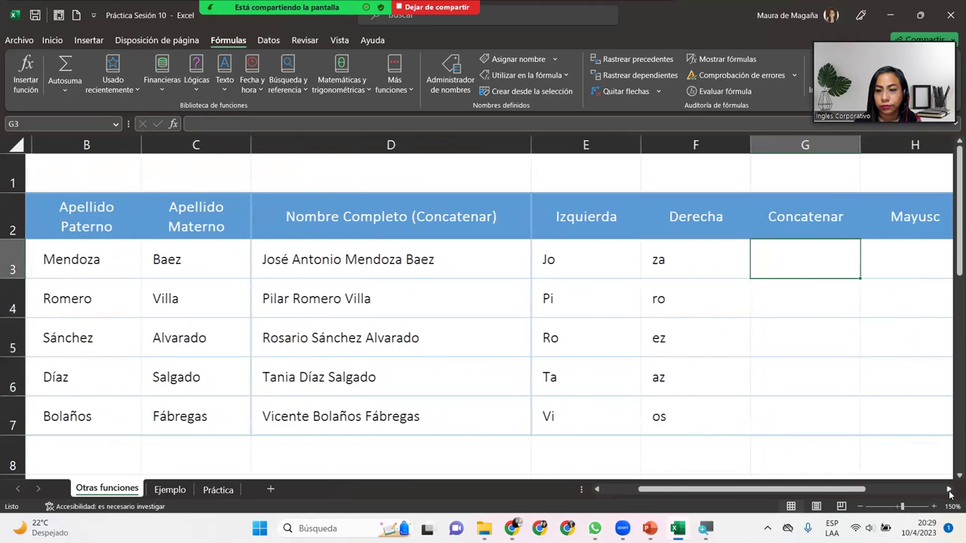
{"action": "left_click", "coordinate": [949, 491]}
{"action": "left_click", "coordinate": [950, 491]}
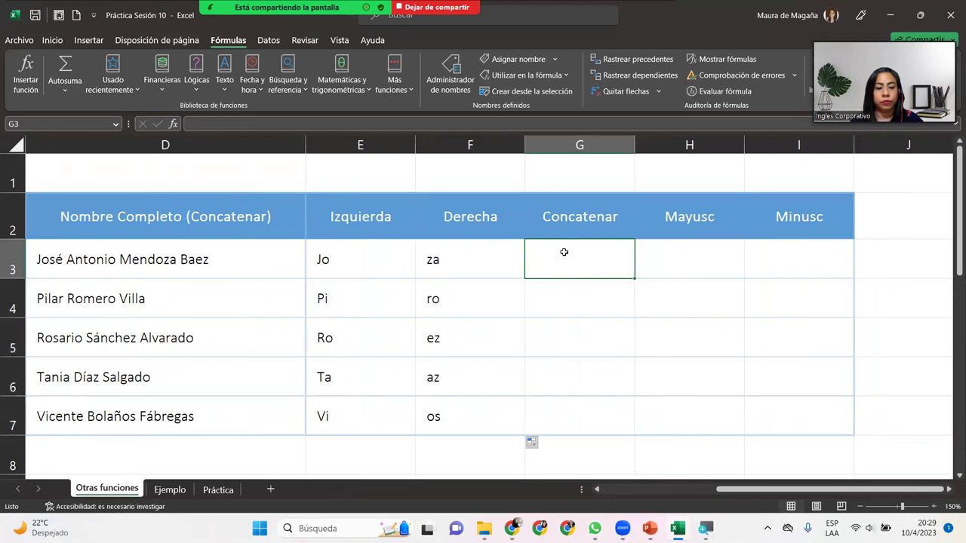
{"action": "type", "text": "=conc"}
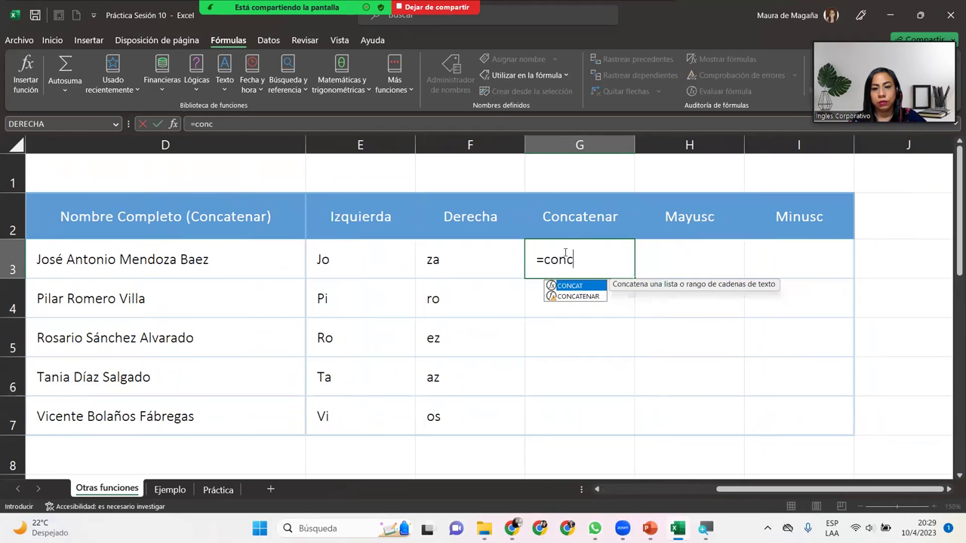
{"action": "key", "text": "Down"}
{"action": "key", "text": "Tab"}
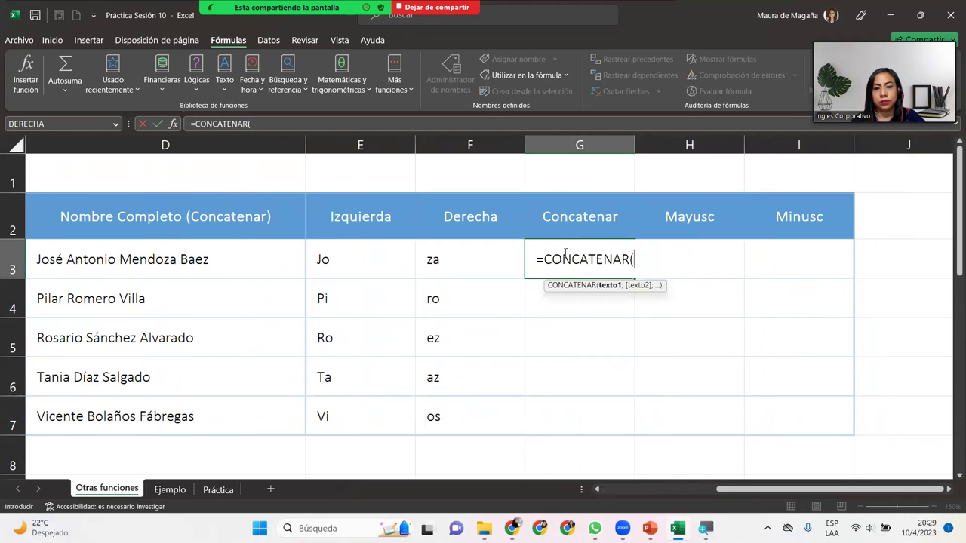
{"action": "left_click_drag", "start_coordinate": [386, 256], "coordinate": [439, 265]}
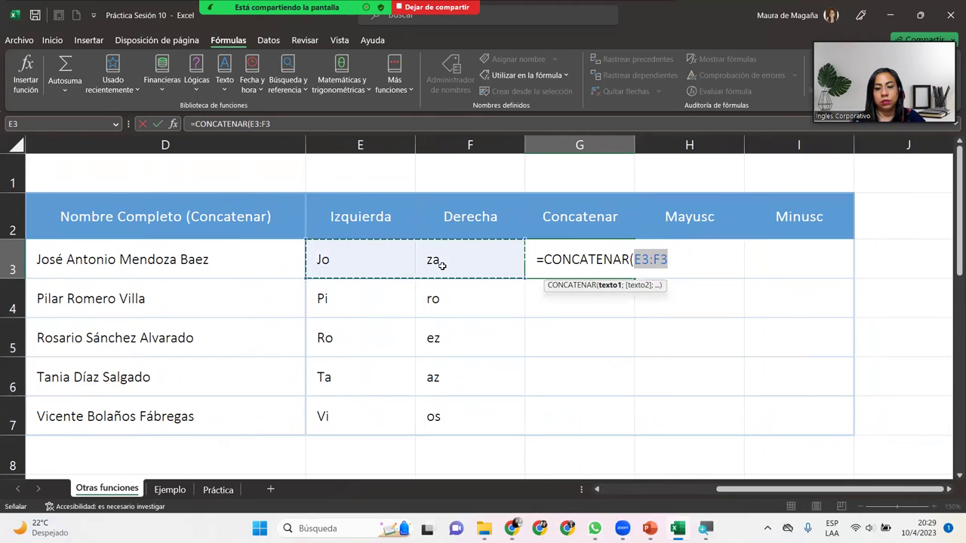
{"action": "type", "text": ")"}
{"action": "key", "text": "Return"}
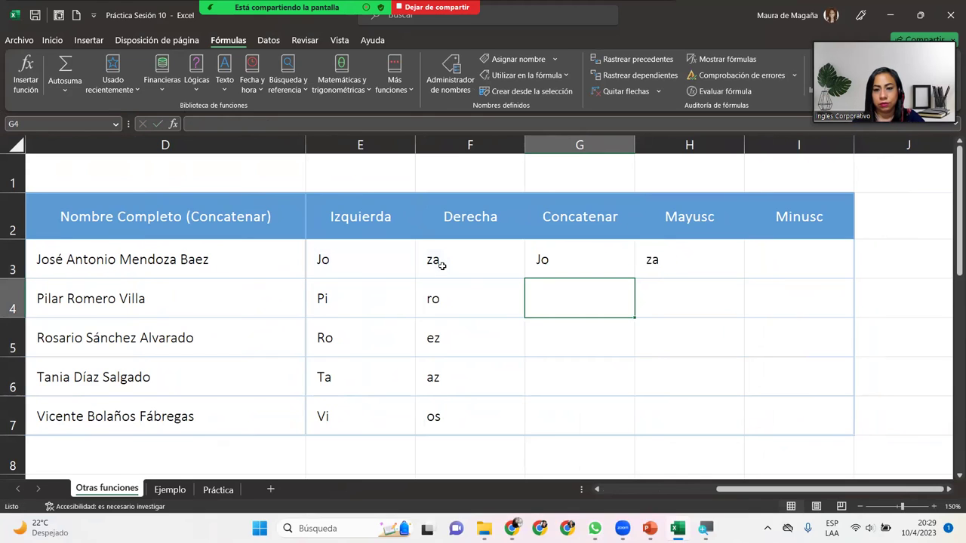
{"action": "left_click", "coordinate": [612, 258]}
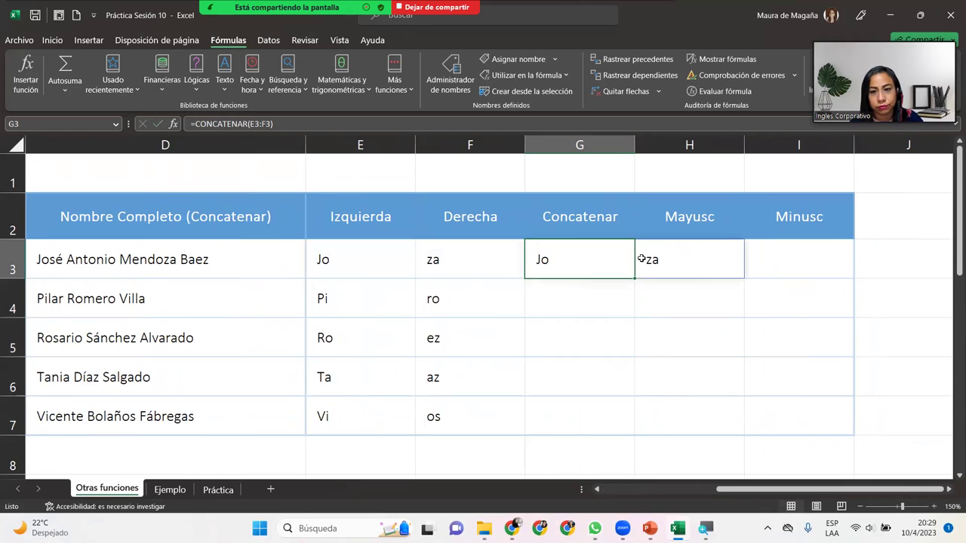
{"action": "key", "text": "Delete"}
Enter =CONCATENAR(E3;F3) in G3 to join the Izquierda and Derecha values as separate arguments
{"action": "type", "text": "=con"}
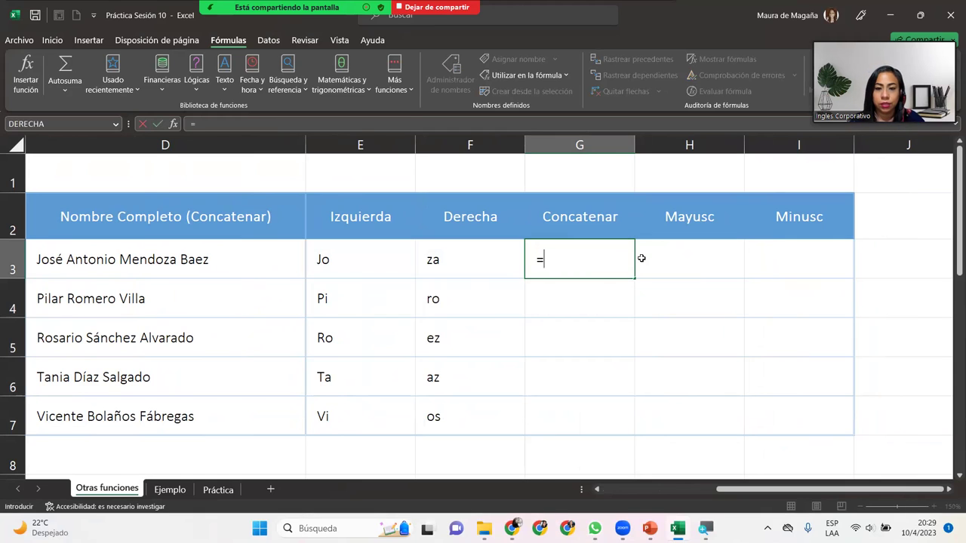
{"action": "key", "text": "Tab"}
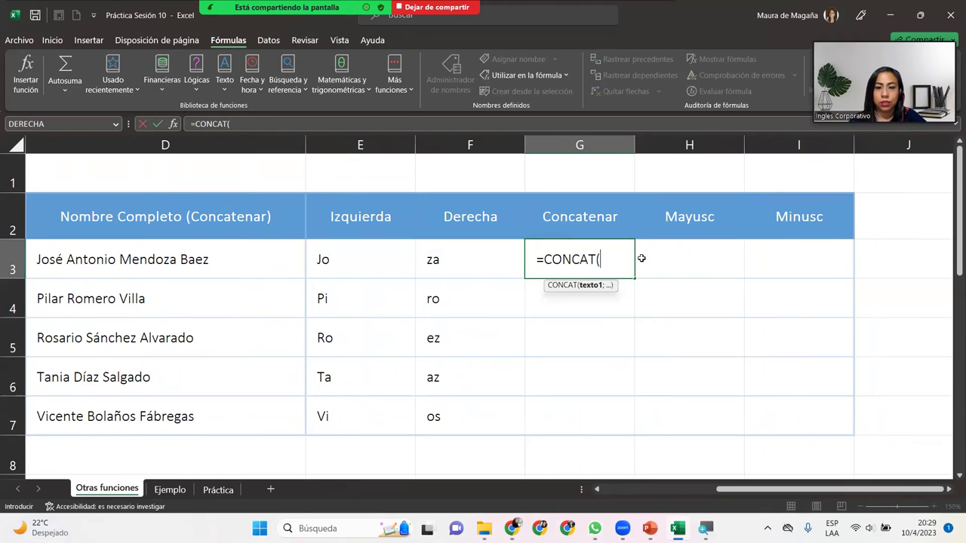
{"action": "key", "text": "BackSpace"}
{"action": "key", "text": "Down"}
{"action": "key", "text": "Tab"}
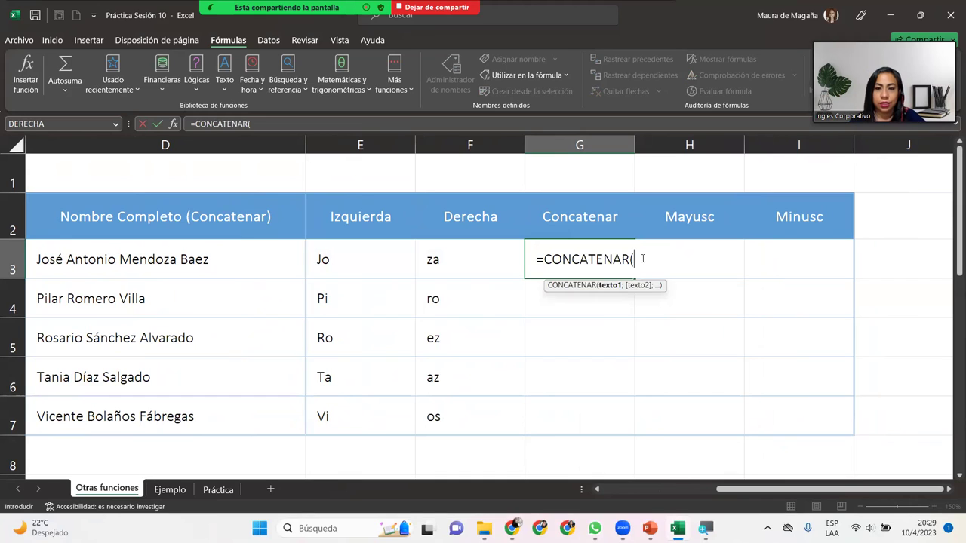
{"action": "left_click", "coordinate": [352, 261]}
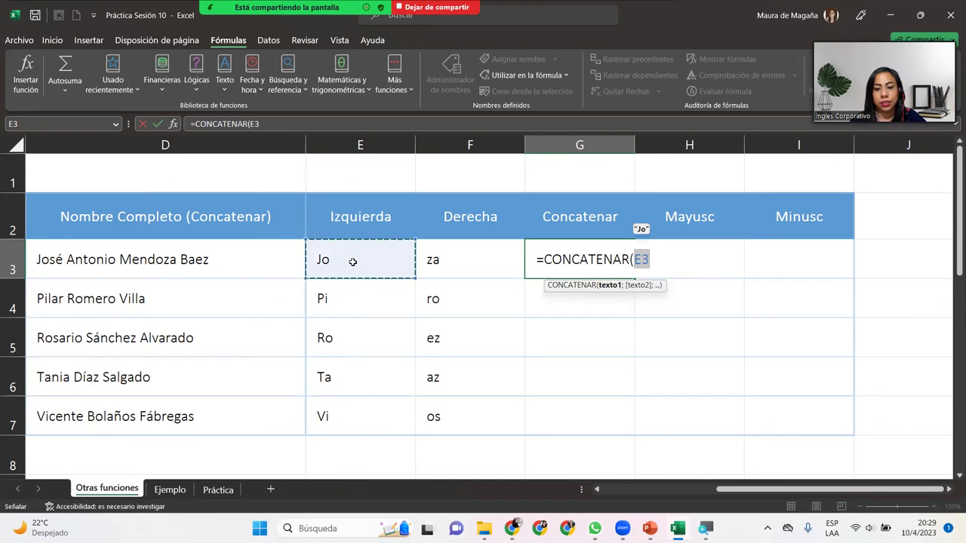
{"action": "type", "text": ";"}
{"action": "left_click", "coordinate": [444, 262]}
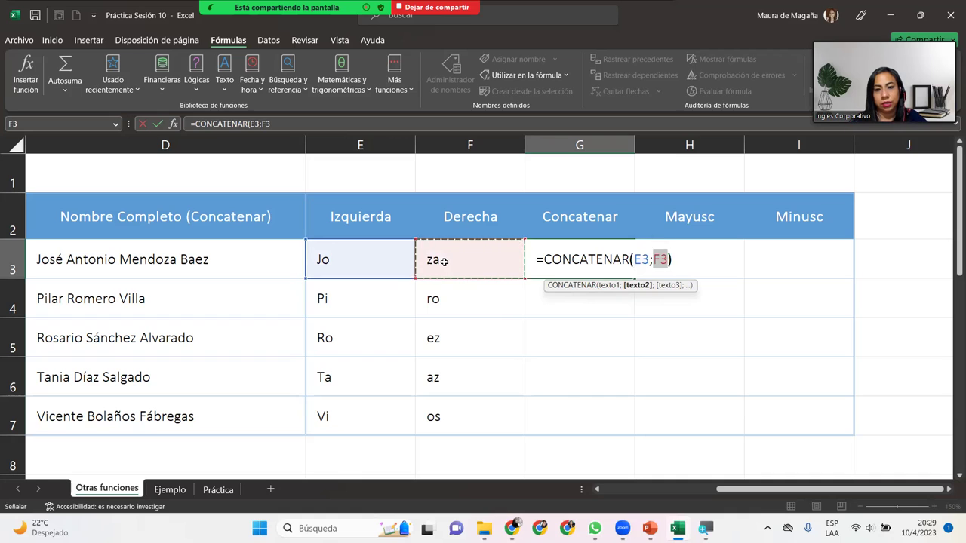
{"action": "key", "text": "Return"}
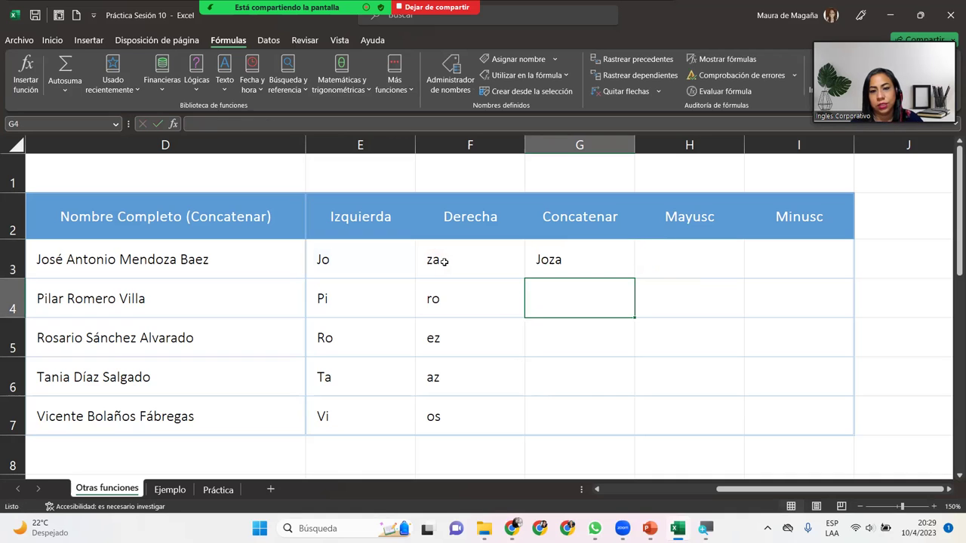
Fill the CONCATENAR formula from G3 down to G7 using the Rellenar sin formato option
{"action": "left_click", "coordinate": [568, 256]}
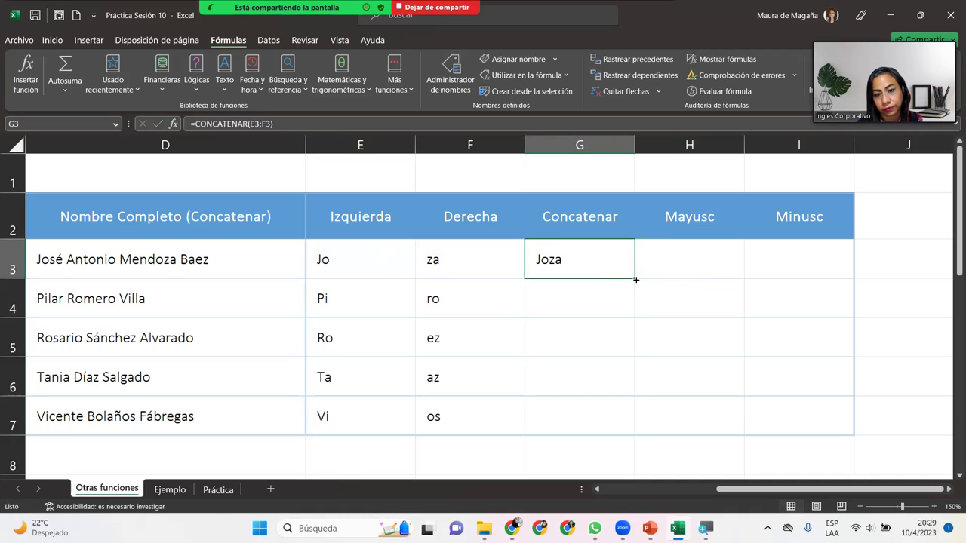
{"action": "left_click_drag", "start_coordinate": [635, 279], "coordinate": [634, 436]}
{"action": "left_click", "coordinate": [654, 445]}
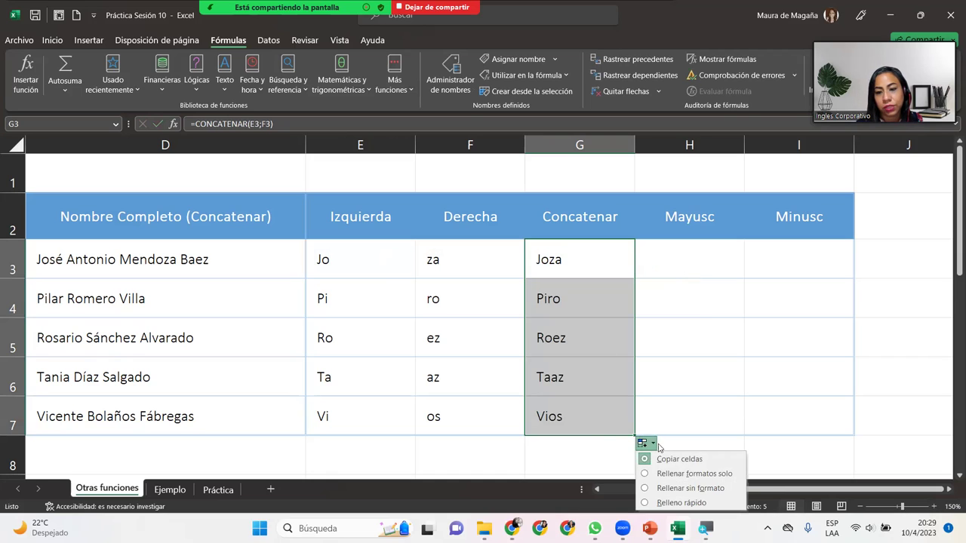
{"action": "left_click", "coordinate": [691, 489]}
Insert the MAYUSC text function in H3 with G3 as its Texto argument
{"action": "left_click", "coordinate": [676, 267]}
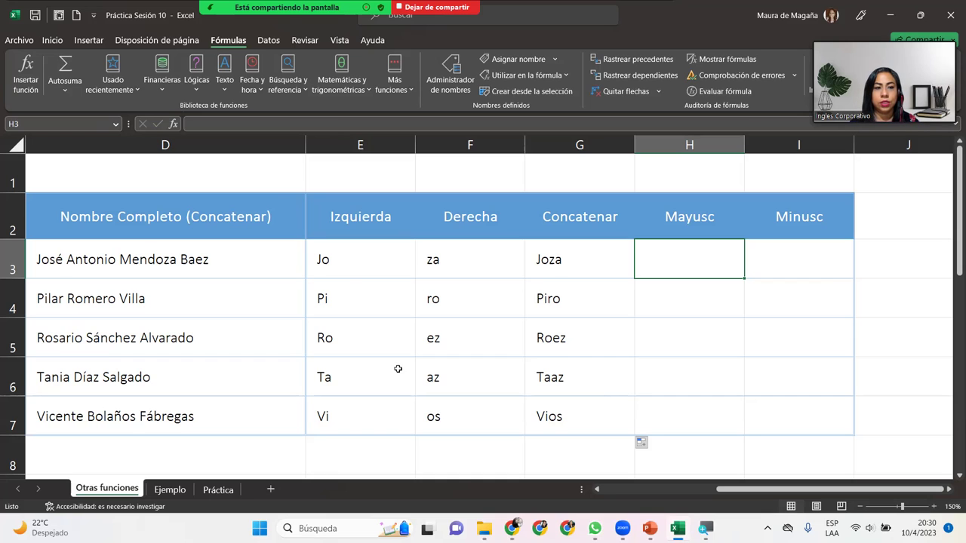
{"action": "left_click", "coordinate": [225, 80]}
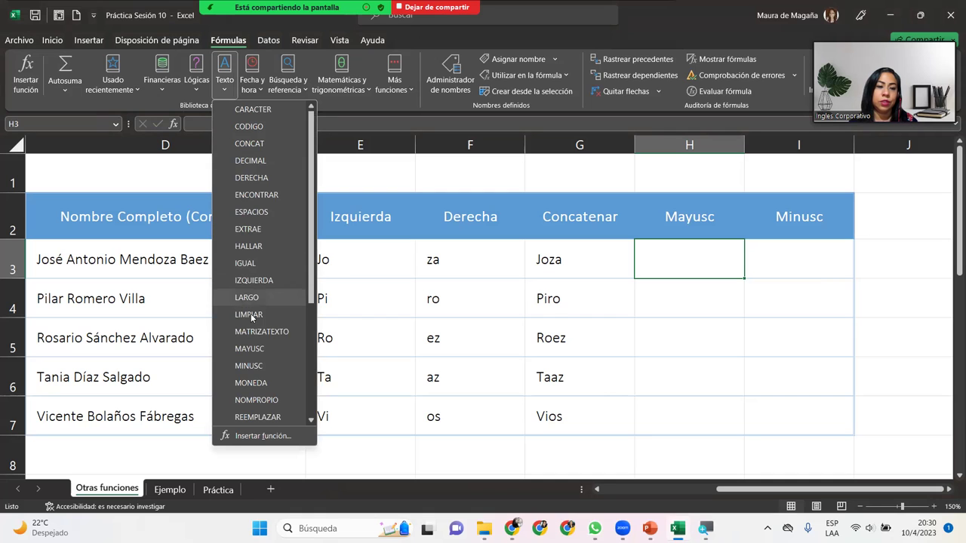
{"action": "left_click", "coordinate": [256, 349]}
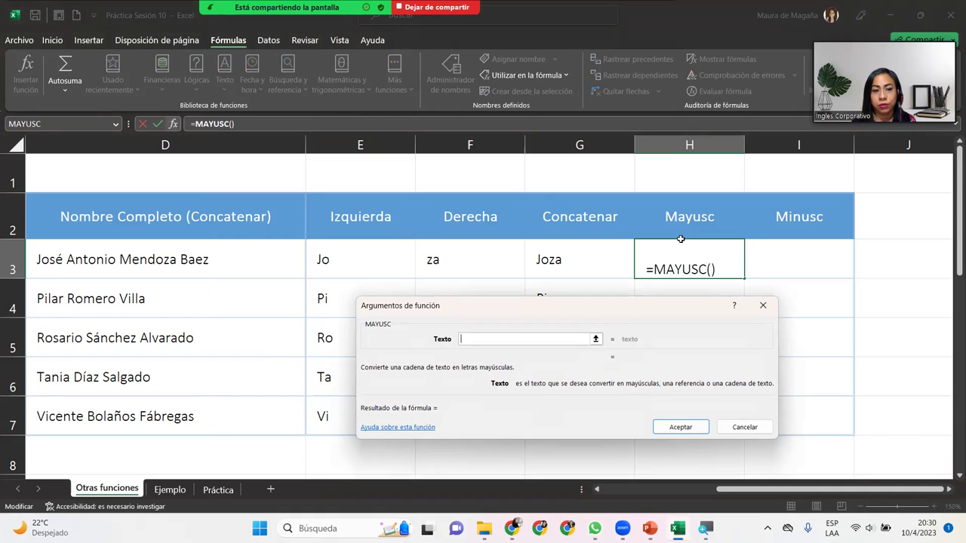
{"action": "left_click", "coordinate": [600, 262]}
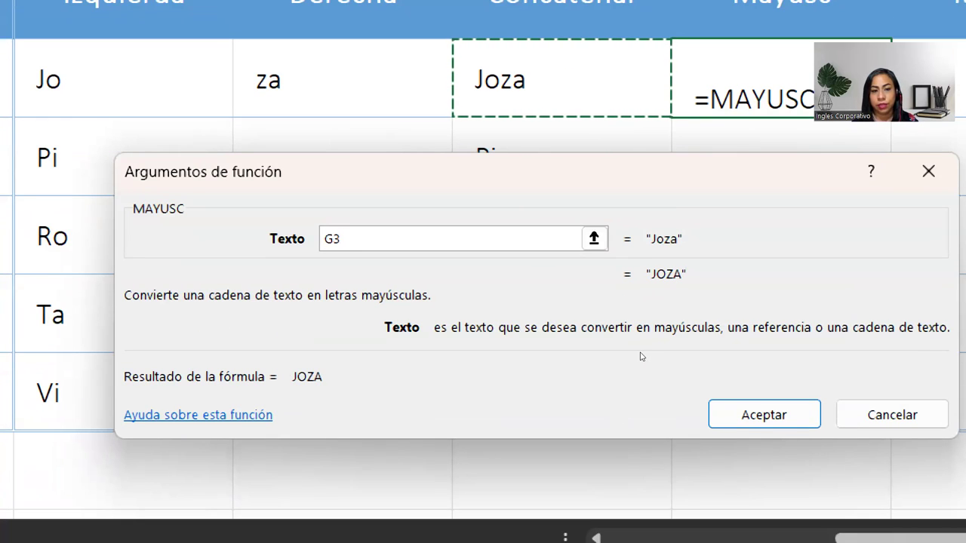
Try D3 as MAYUSC's Texto argument, previewing the result, and clear it
{"action": "key", "text": "BackSpace"}
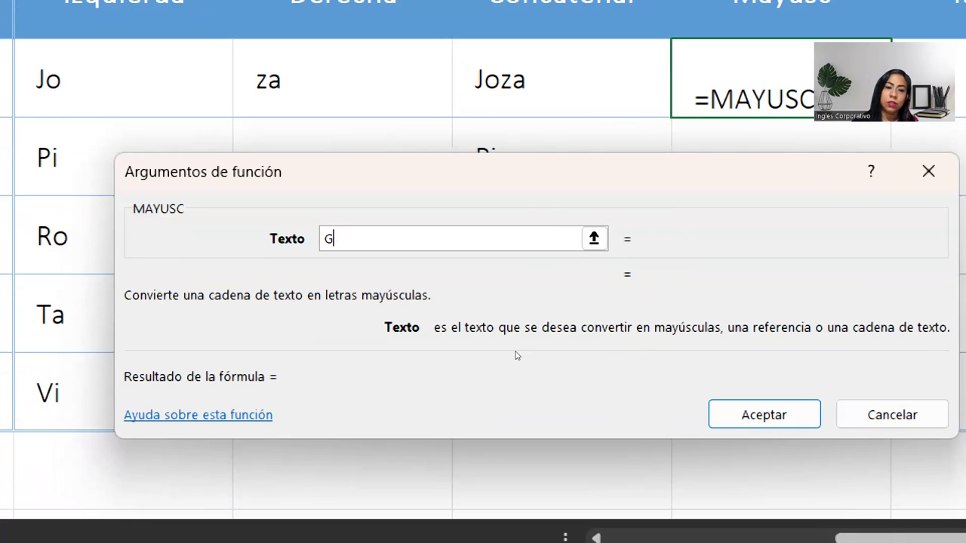
{"action": "key", "text": "BackSpace"}
{"action": "type", "text": "D3"}
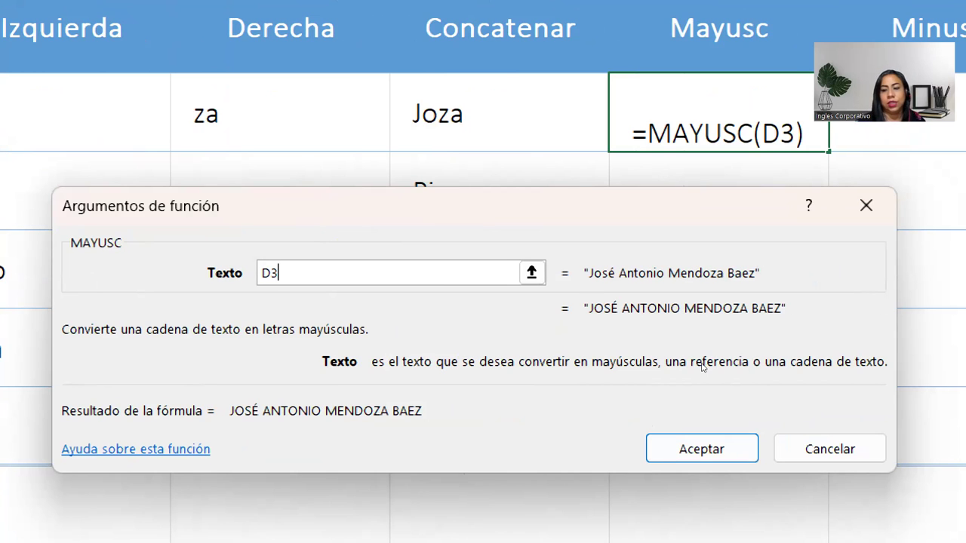
{"action": "key", "text": "BackSpace"}
{"action": "key", "text": "BackSpace"}
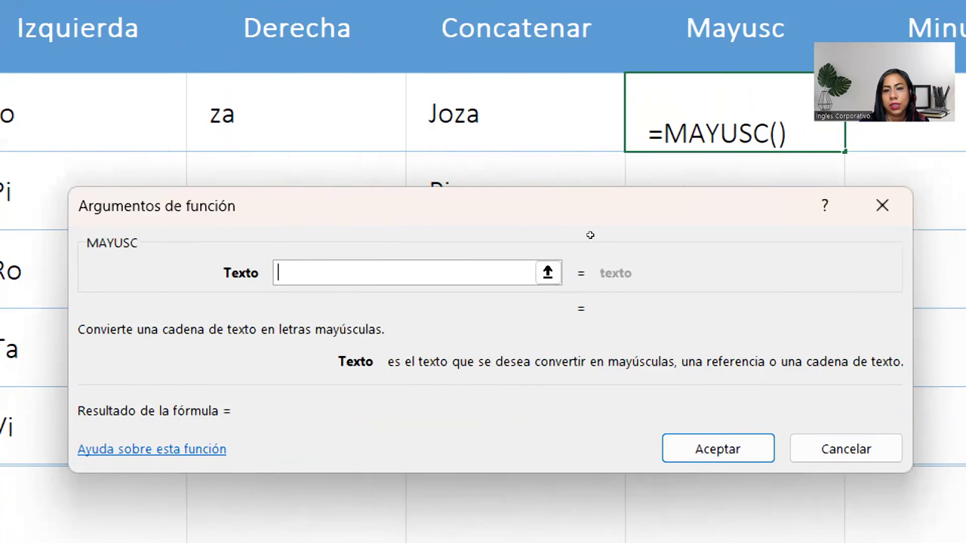
Set MAYUSC's Texto argument to G3 and accept the formula in H3, ending with H4 selected
{"action": "type", "text": "G3"}
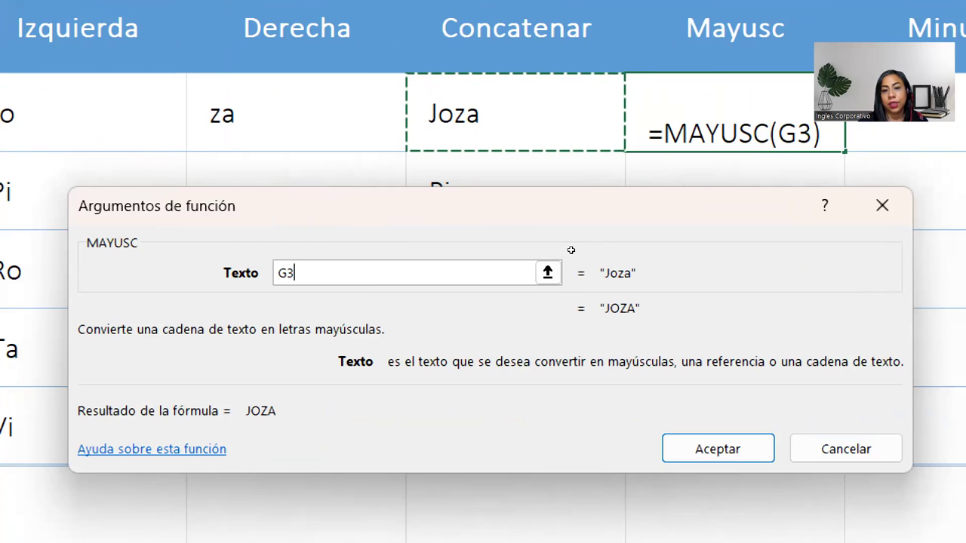
{"action": "left_click", "coordinate": [677, 438]}
{"action": "key", "text": "Down"}
Enter the formula =MAYUSC(G4) in H4 to convert the joined text to uppercase
{"action": "type", "text": "=mayu"}
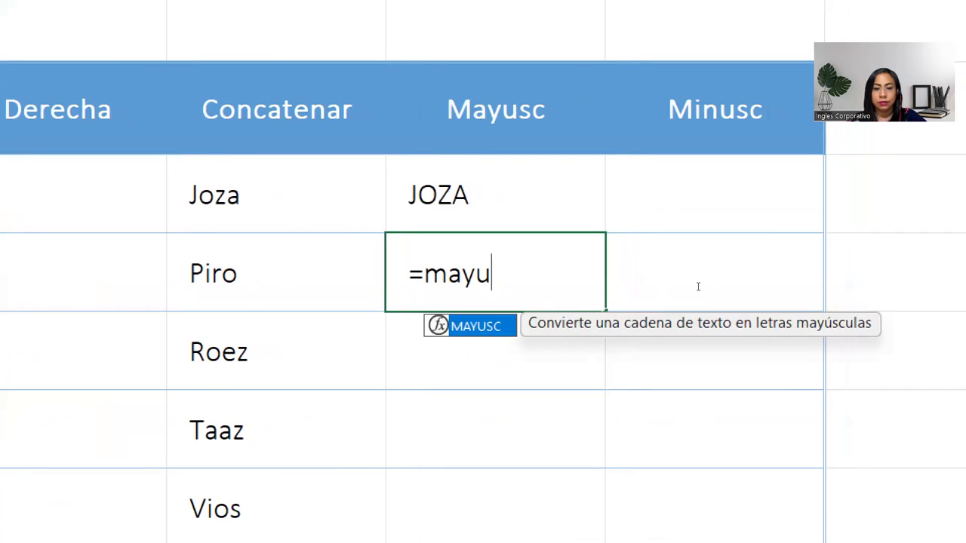
{"action": "key", "text": "Tab"}
{"action": "key", "text": "Left"}
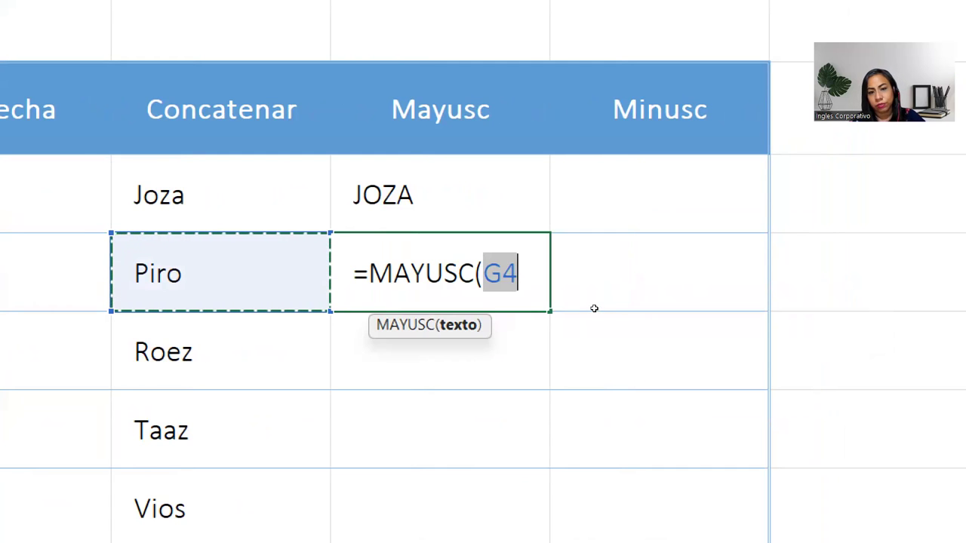
{"action": "type", "text": ")"}
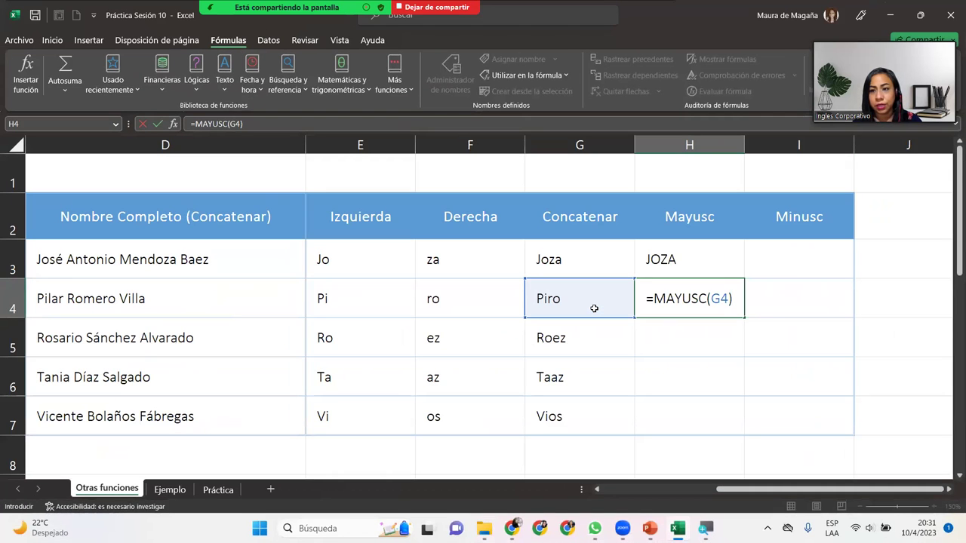
{"action": "key", "text": "Return"}
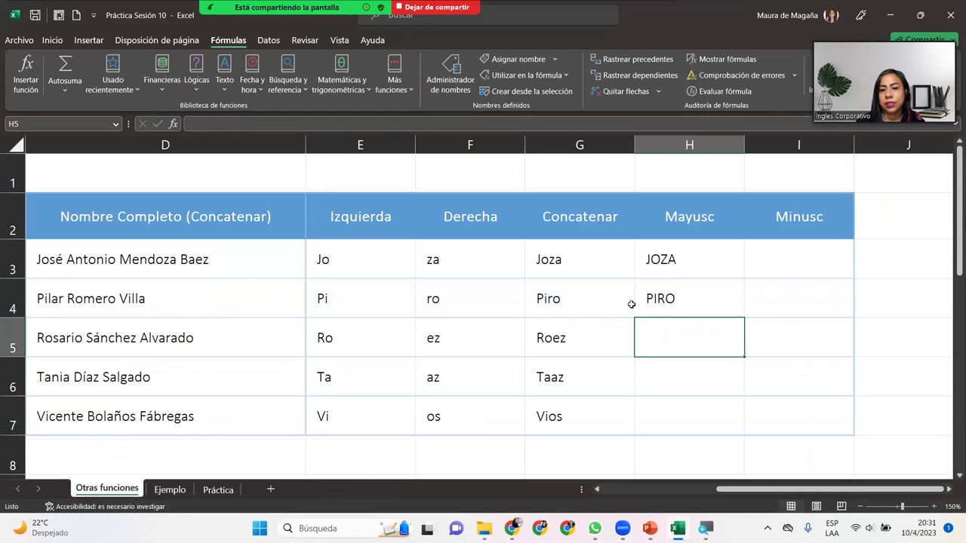
Fill the MAYUSC formula from H4 down to H7 without formatting, ending with H3 selected
{"action": "left_click", "coordinate": [700, 307]}
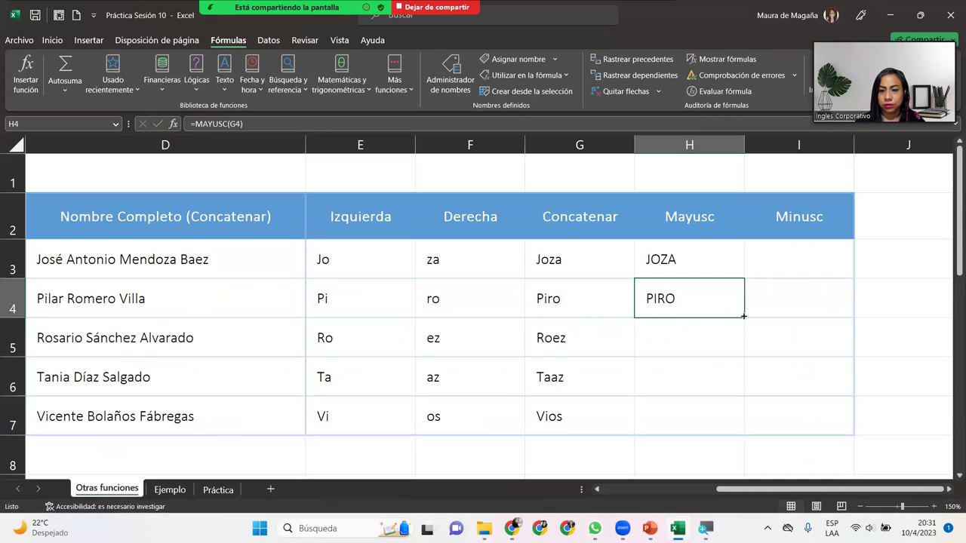
{"action": "double_click", "coordinate": [743, 319]}
{"action": "left_click", "coordinate": [753, 444]}
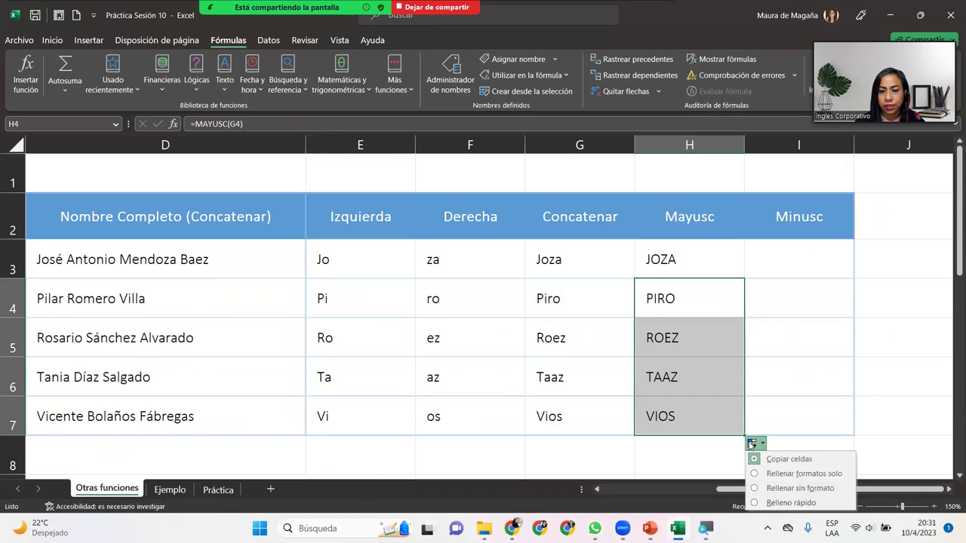
{"action": "left_click", "coordinate": [764, 487]}
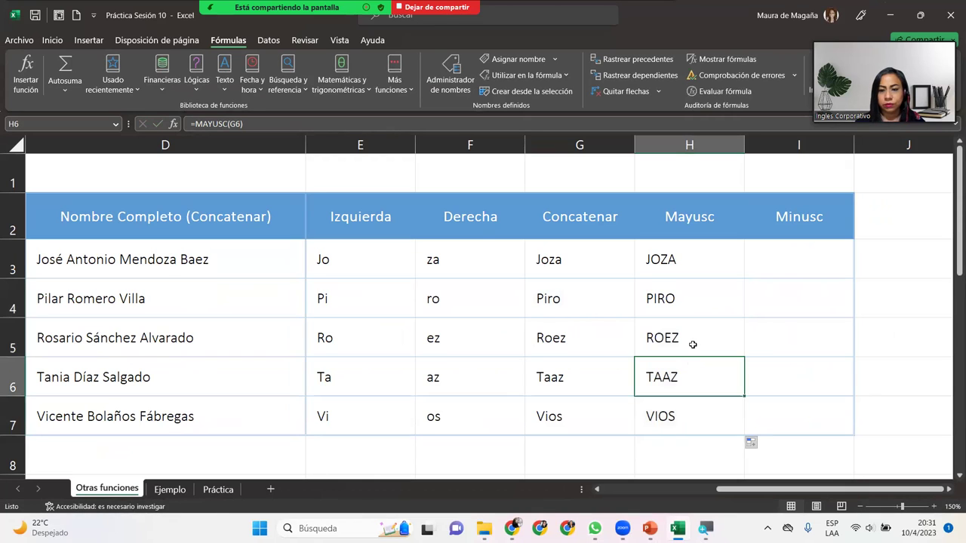
{"action": "left_click", "coordinate": [693, 345]}
{"action": "left_click", "coordinate": [703, 308]}
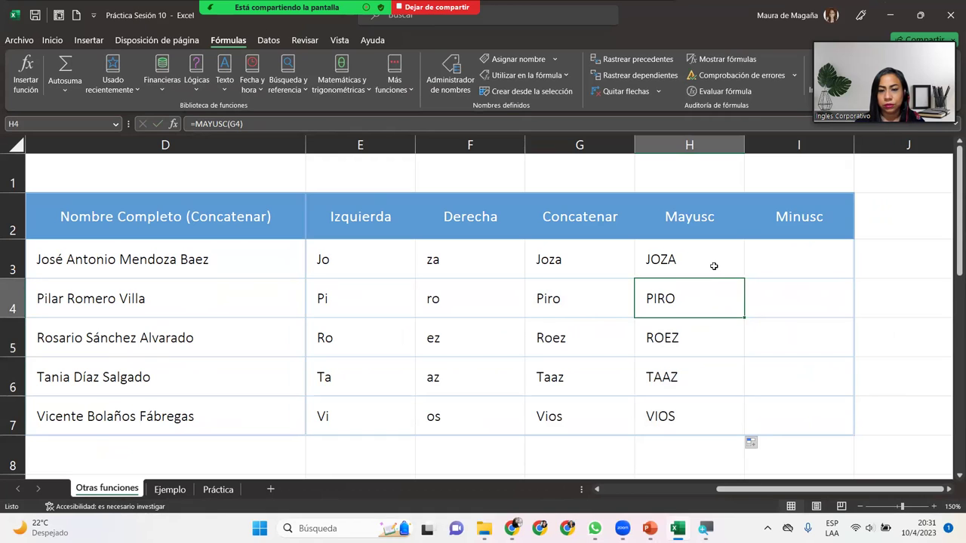
{"action": "left_click", "coordinate": [714, 266]}
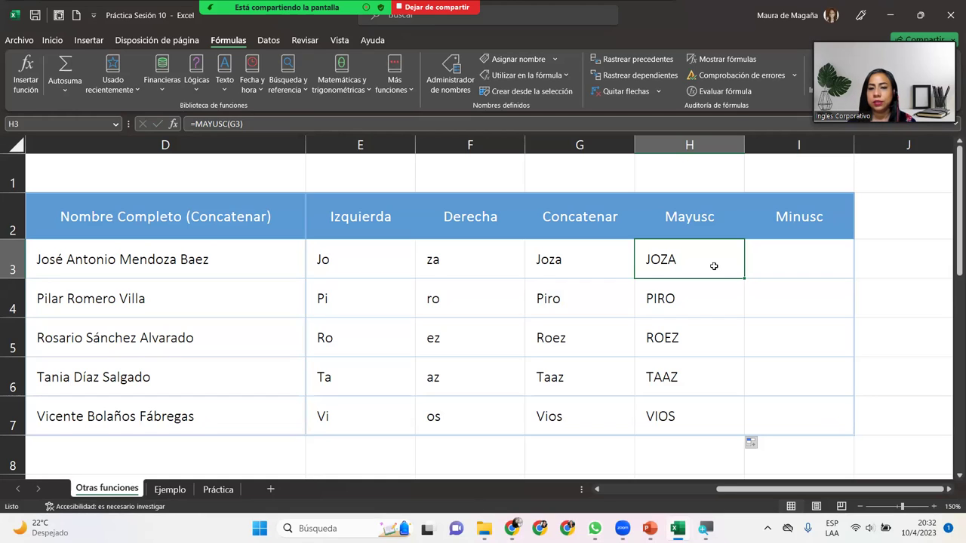
Insert the MINUSC text function in I3 with H3 as its Texto argument
{"action": "left_click", "coordinate": [801, 280]}
{"action": "left_click", "coordinate": [804, 271]}
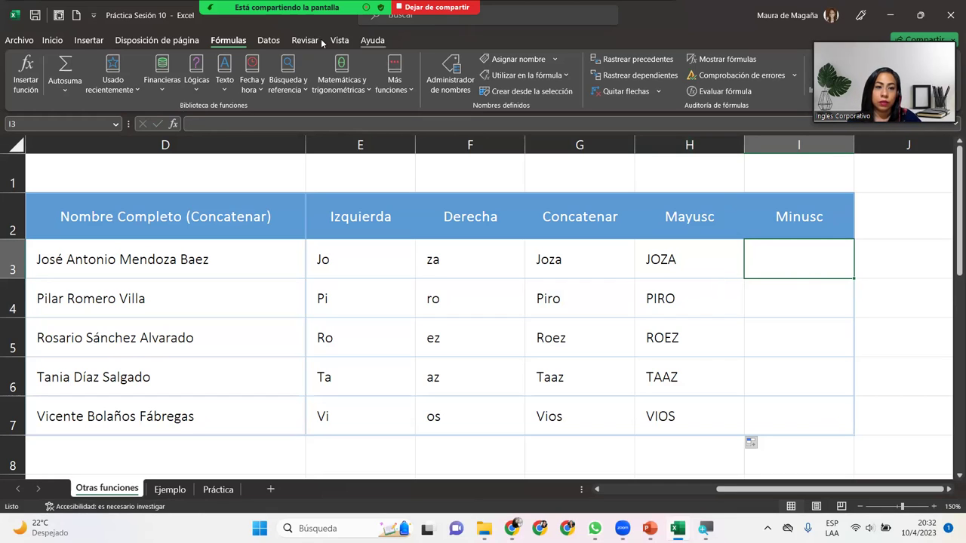
{"action": "left_click", "coordinate": [224, 85]}
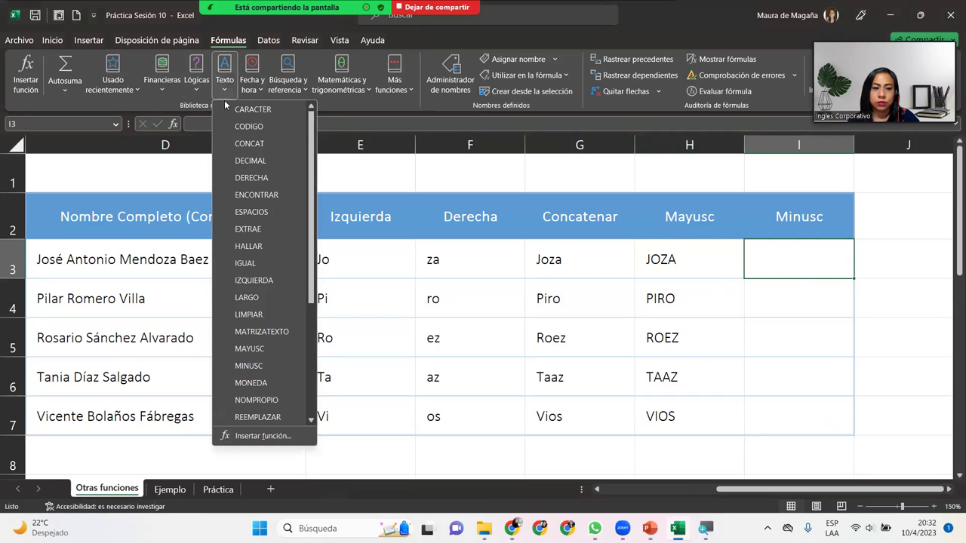
{"action": "left_click", "coordinate": [254, 366]}
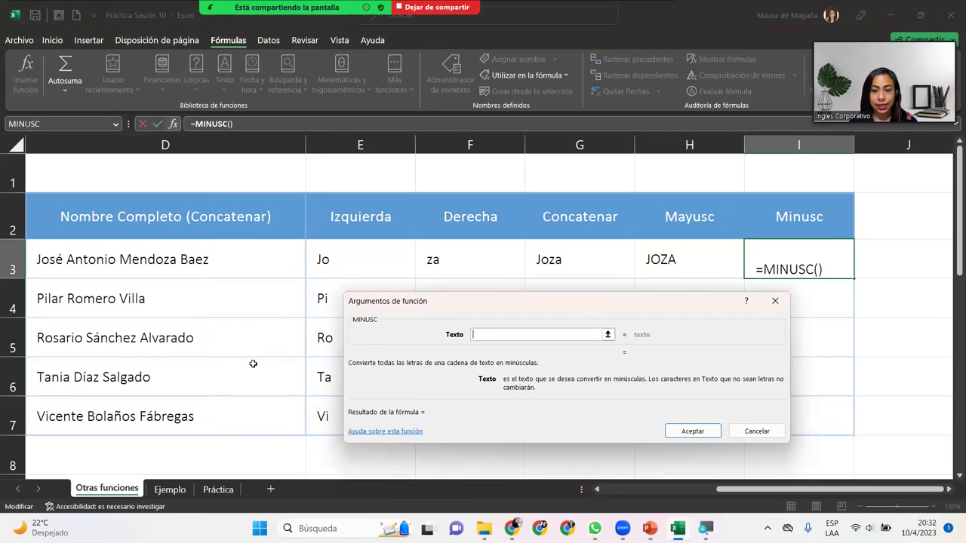
{"action": "left_click", "coordinate": [116, 257]}
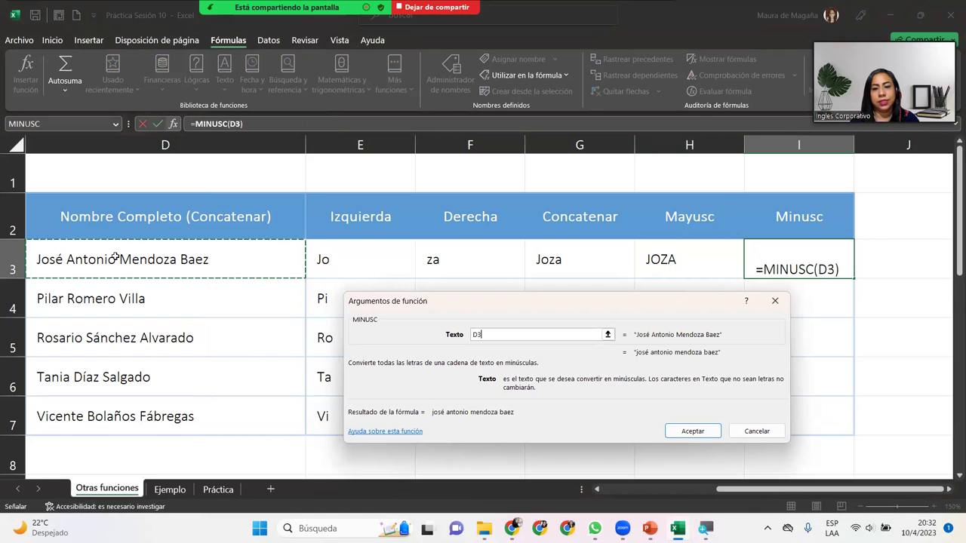
{"action": "left_click", "coordinate": [616, 261]}
{"action": "left_click", "coordinate": [684, 253]}
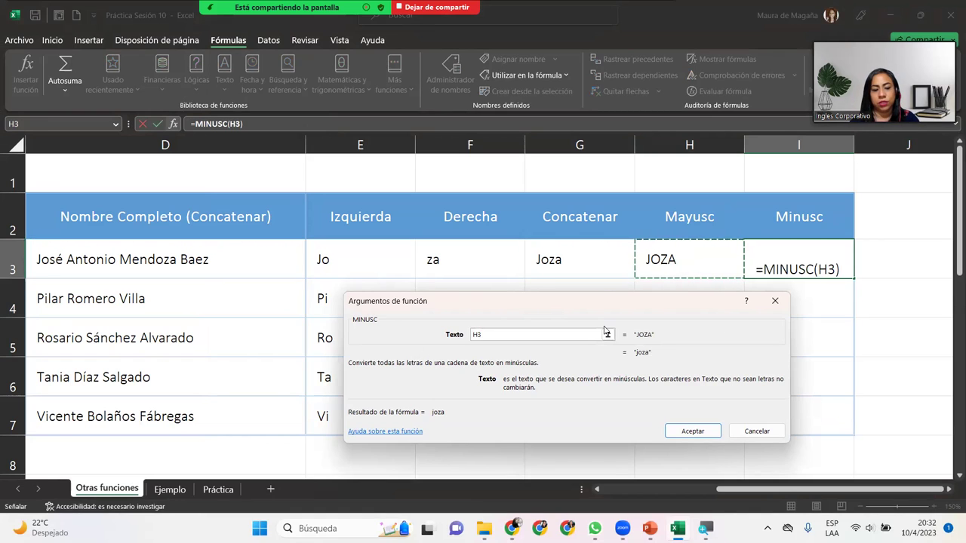
Try D3 as MINUSC's Texto argument to preview the full name in lowercase
{"action": "key", "text": "super+period"}
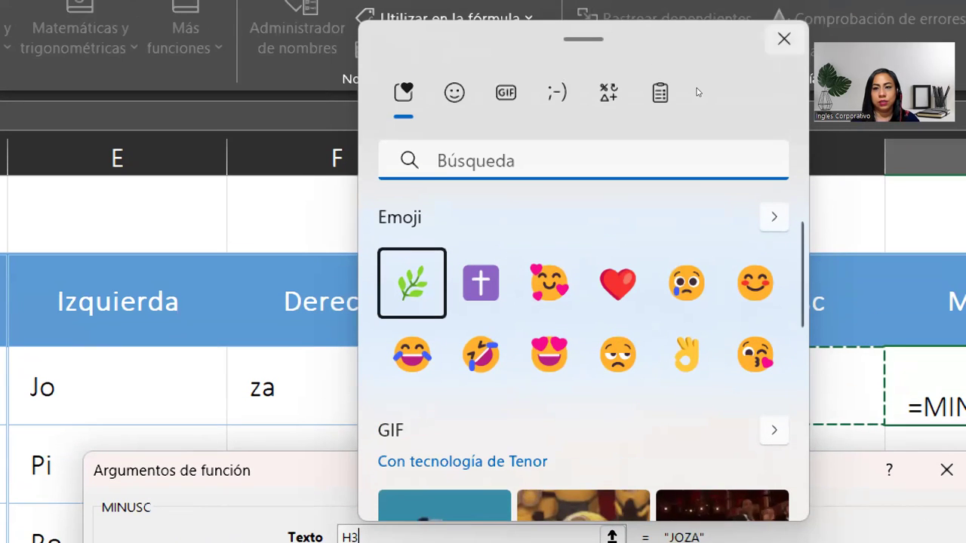
{"action": "key", "text": "Escape"}
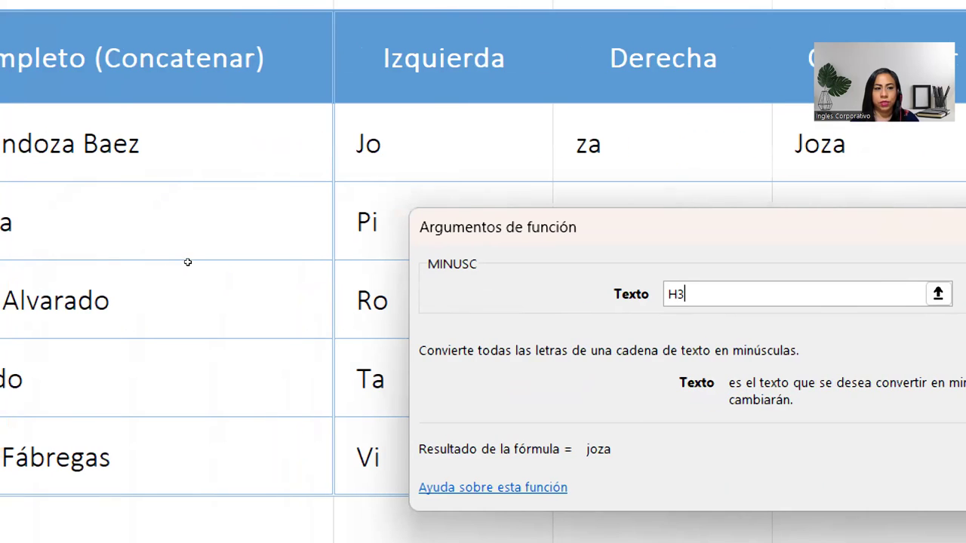
{"action": "left_click", "coordinate": [188, 262]}
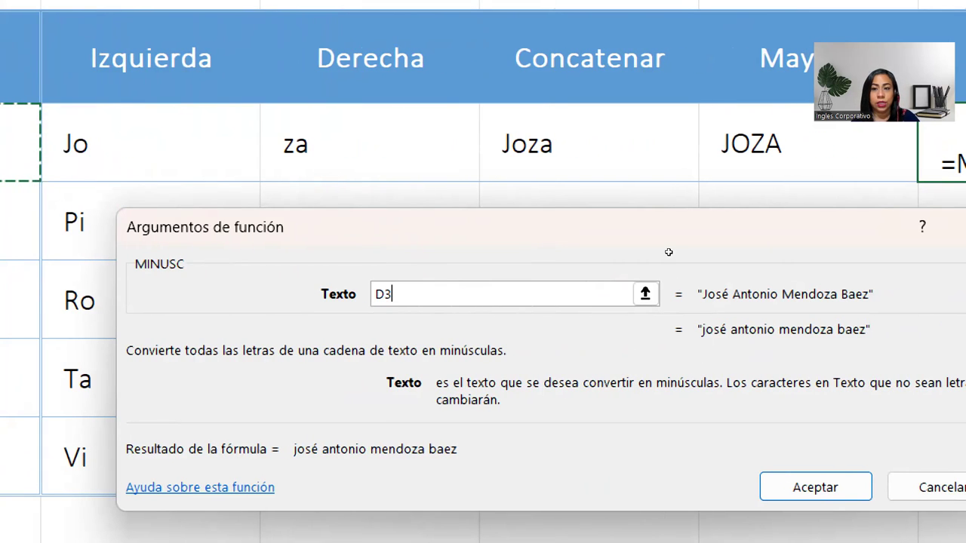
Set MINUSC's Texto argument back to H3 and accept the formula in I3
{"action": "key", "text": "Right"}
{"action": "key", "text": "Right"}
{"action": "key", "text": "Right"}
{"action": "key", "text": "Right"}
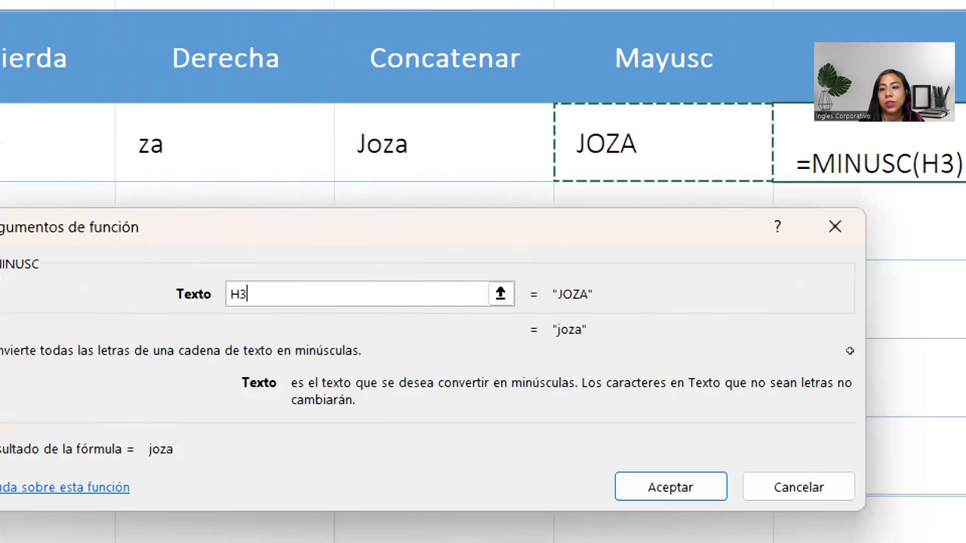
{"action": "key", "text": "Return"}
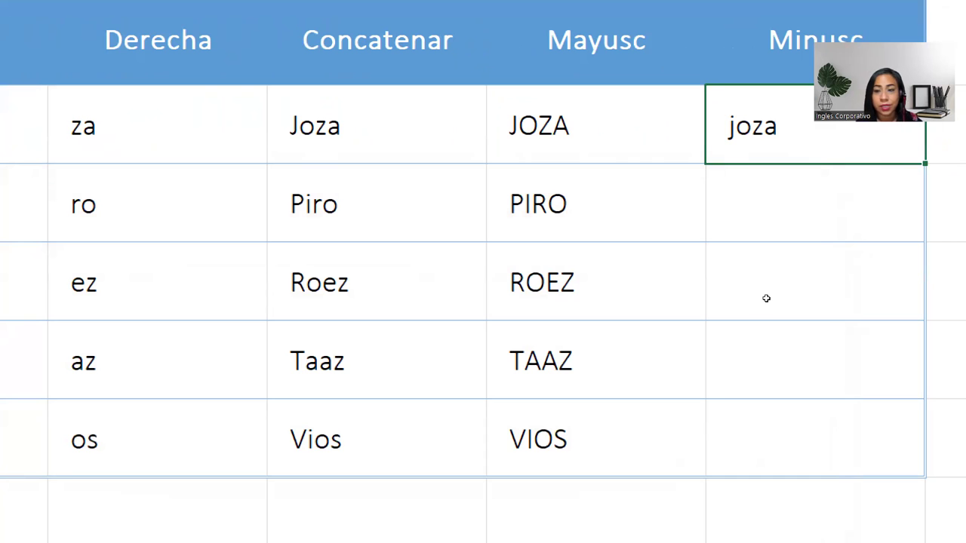
Enter the formula =MINUSC(H4) in I4 to convert the uppercase text to lowercase
{"action": "key", "text": "Down"}
{"action": "type", "text": "=min"}
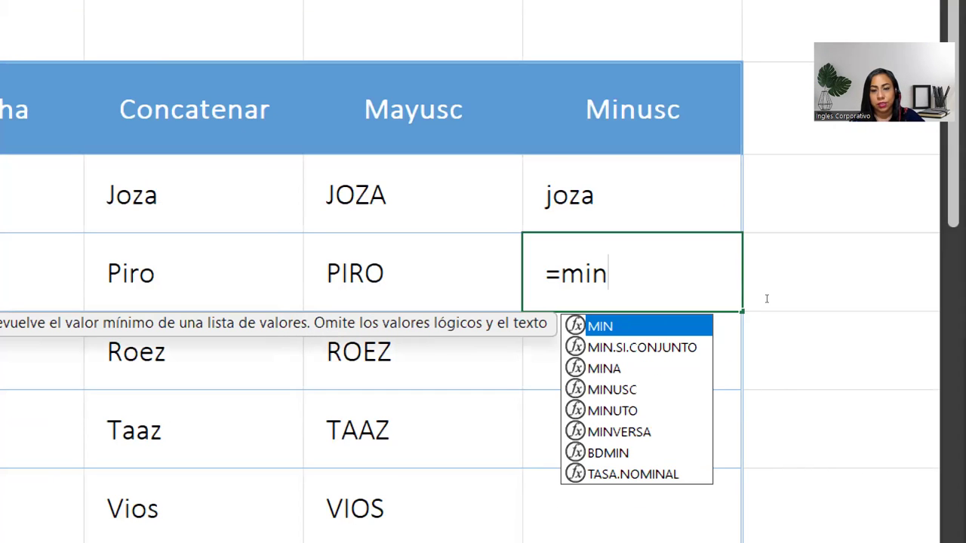
{"action": "type", "text": "u"}
{"action": "key", "text": "Tab"}
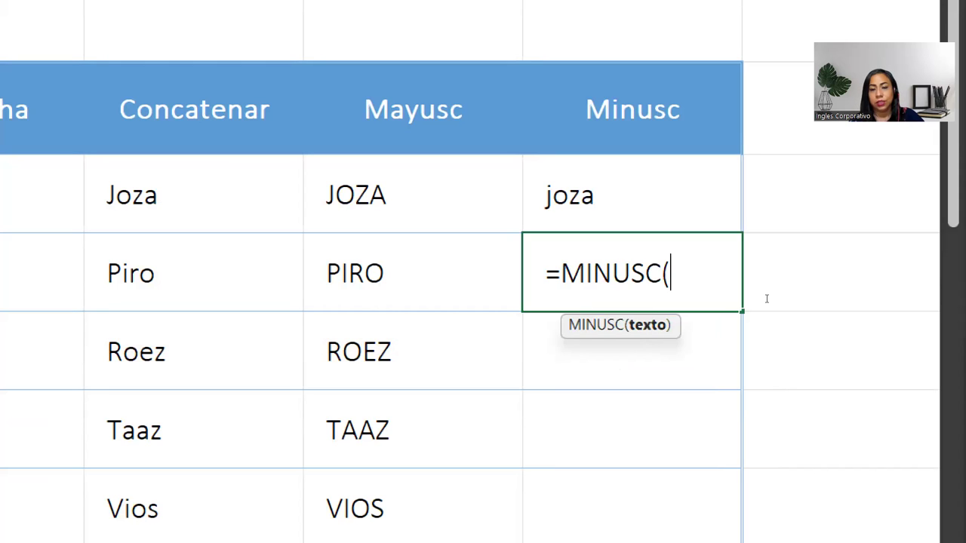
{"action": "key", "text": "Left"}
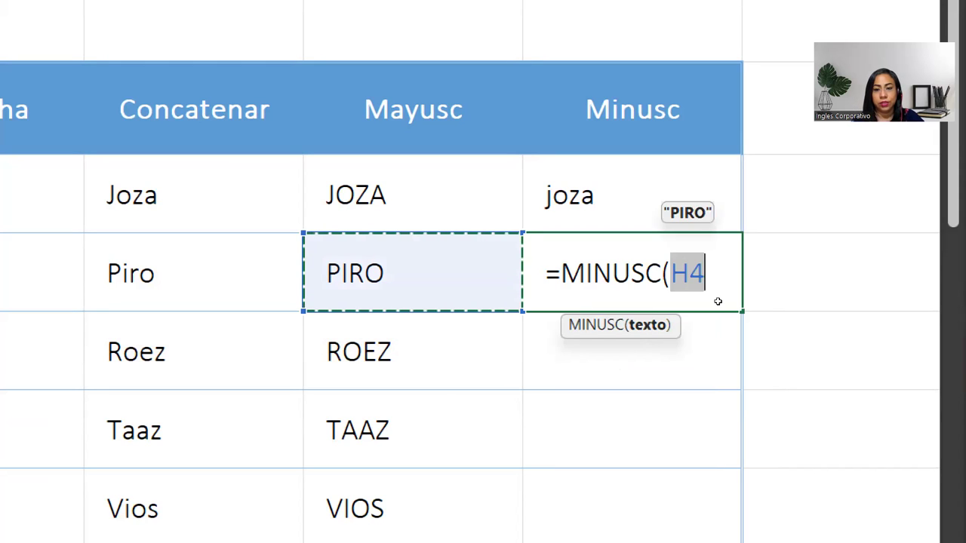
{"action": "type", "text": ")"}
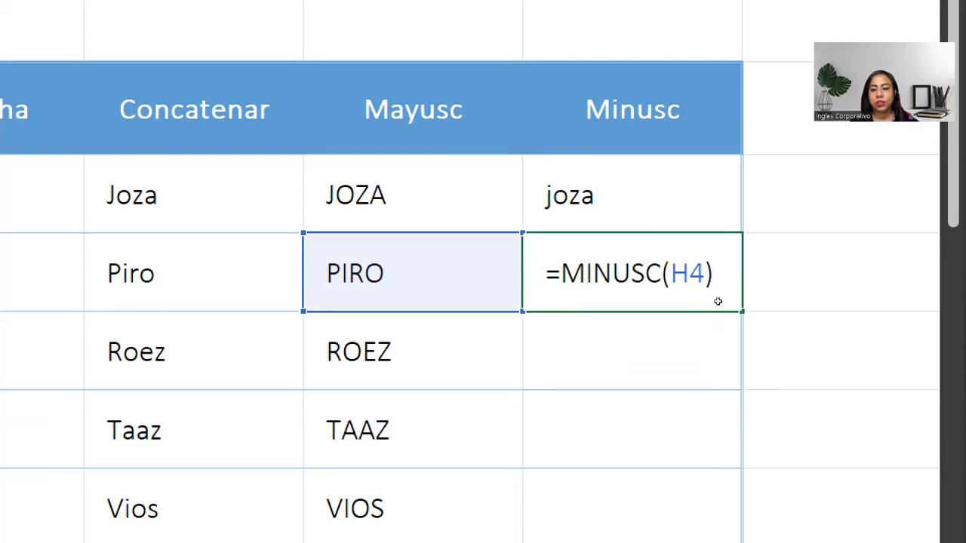
{"action": "key", "text": "Return"}
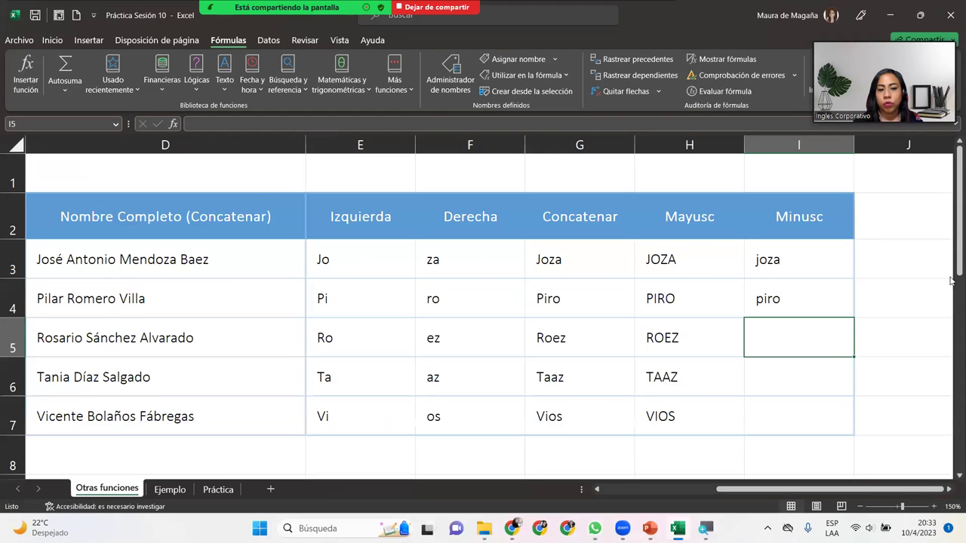
Fill the MINUSC formula from I4 down to I7 without formatting, ending with I3 selected
{"action": "left_click", "coordinate": [835, 303]}
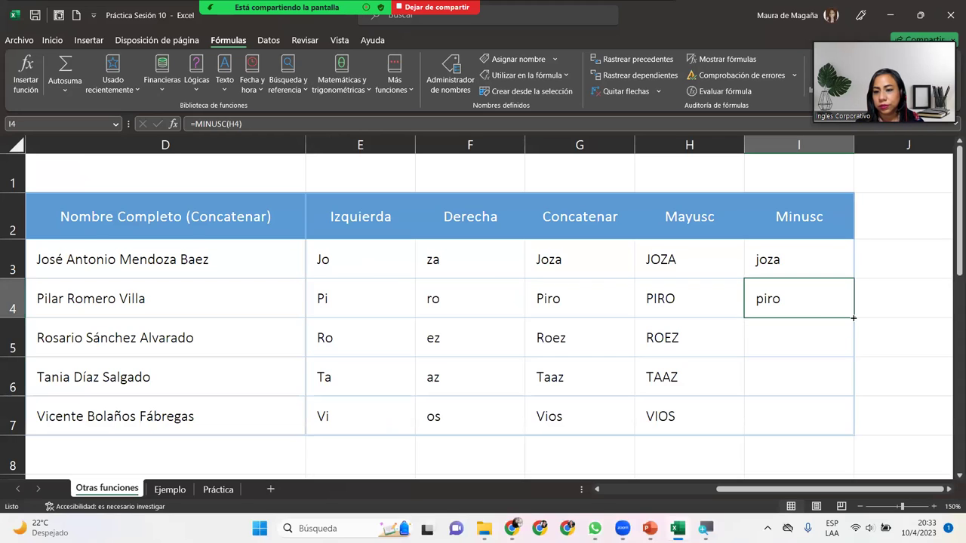
{"action": "double_click", "coordinate": [854, 318]}
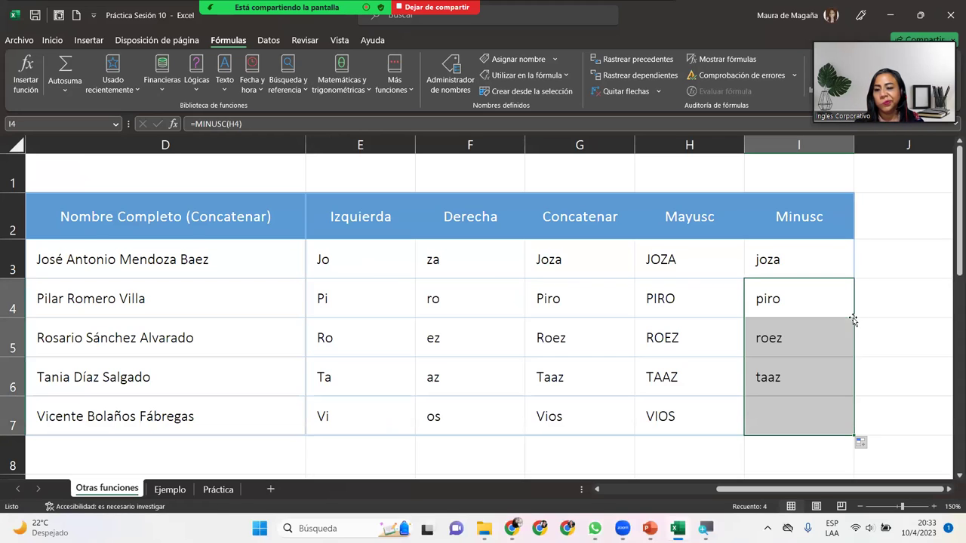
{"action": "left_click", "coordinate": [863, 442]}
{"action": "left_click", "coordinate": [898, 488]}
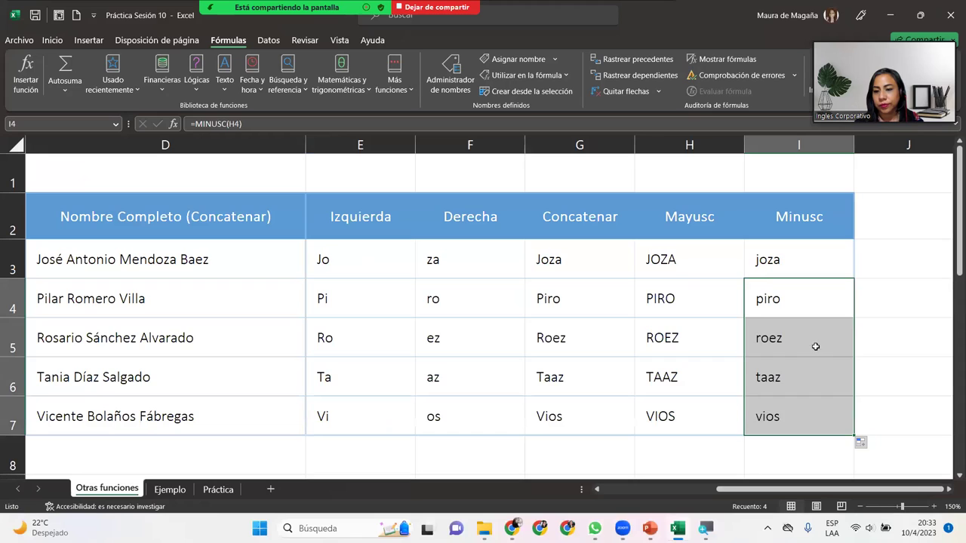
{"action": "left_click", "coordinate": [758, 314]}
{"action": "left_click", "coordinate": [783, 260]}
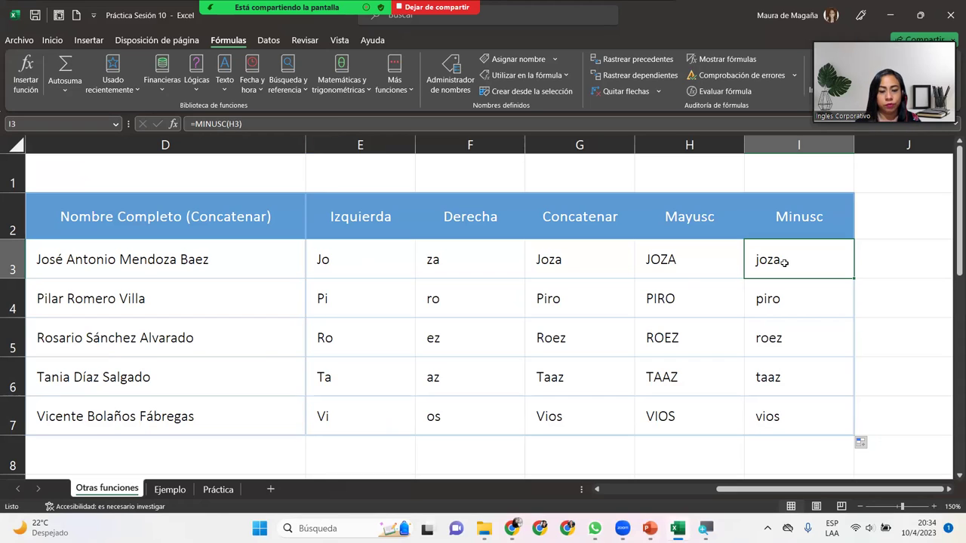
Return to the table's first columns and reduce the sheet zoom to 110% to view the entire table
{"action": "key", "text": "Left"}
{"action": "key", "text": "Left"}
{"action": "key", "text": "Left"}
{"action": "key", "text": "Left"}
{"action": "key", "text": "Left"}
{"action": "key", "text": "Left"}
{"action": "key", "text": "Left"}
{"action": "key", "text": "Left"}
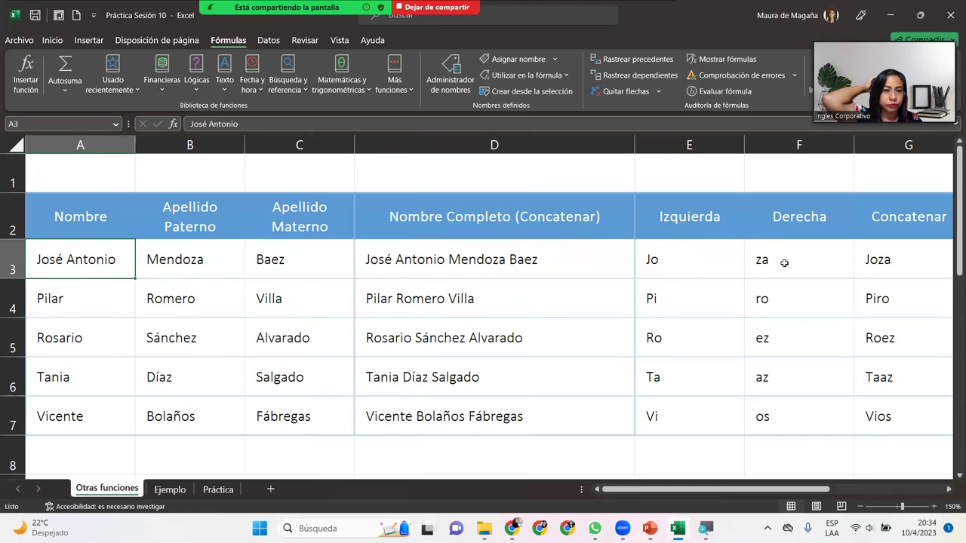
{"action": "left_click", "coordinate": [583, 243]}
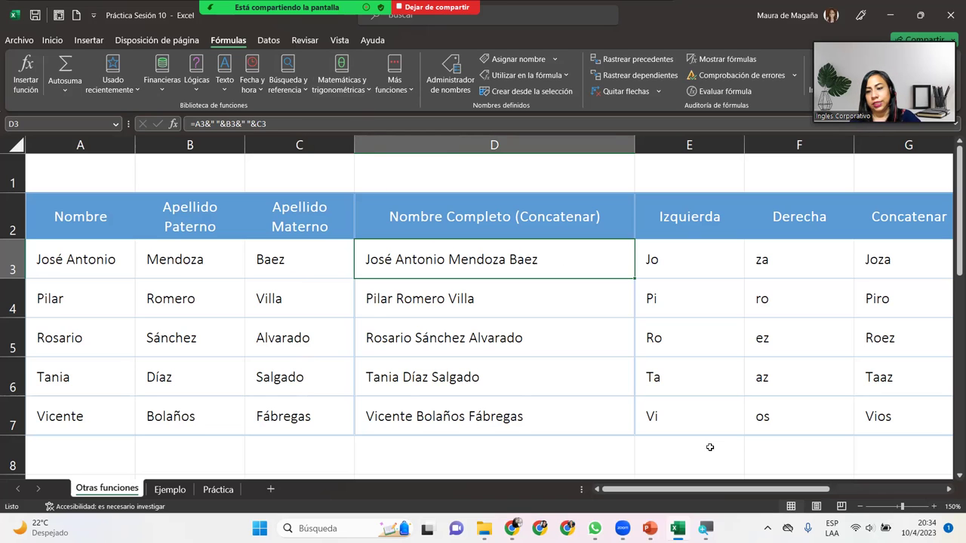
{"action": "left_click", "coordinate": [858, 506]}
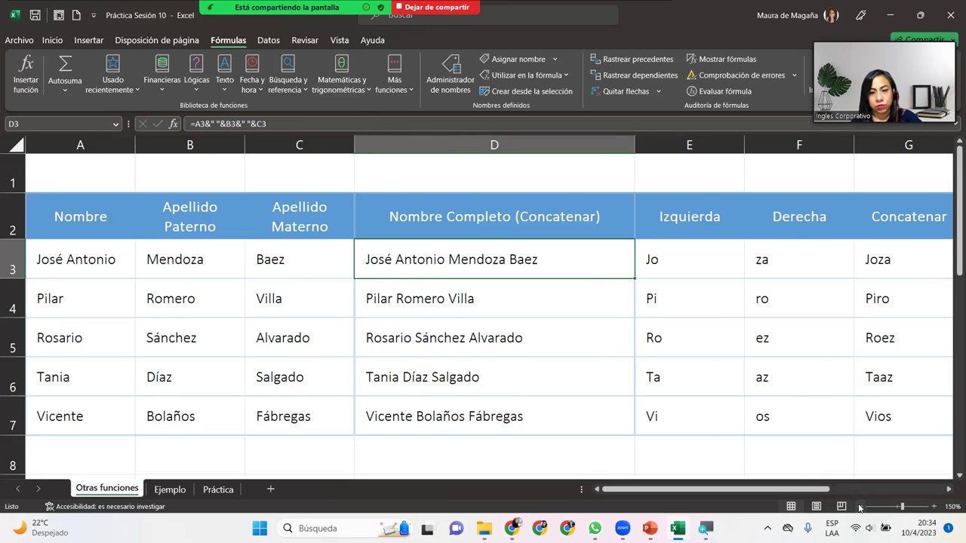
{"action": "left_click", "coordinate": [858, 507]}
{"action": "left_click", "coordinate": [858, 507]}
{"action": "left_click", "coordinate": [859, 507]}
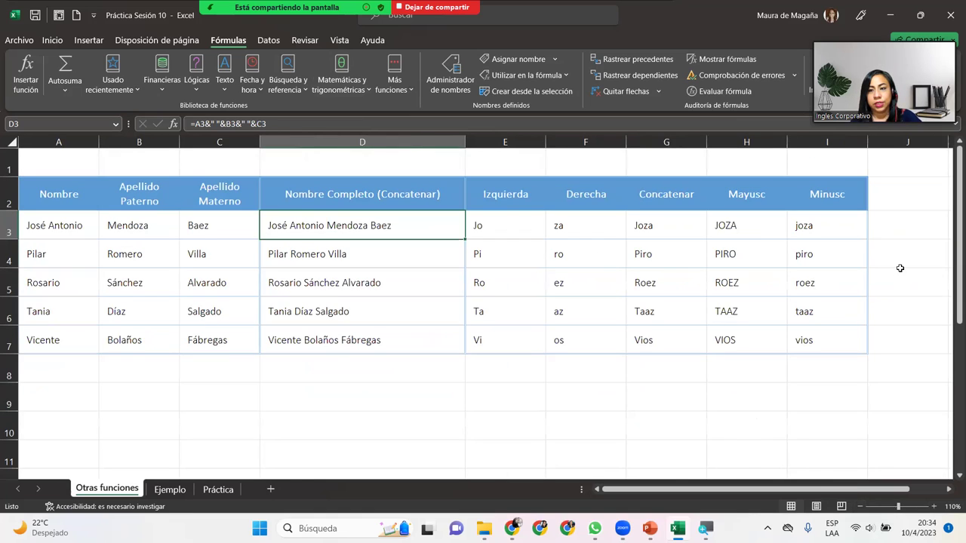
Try to extend the Minusc column into J2:J7 and clear the formulas in J3:J7, and undo both changes
{"action": "left_click", "coordinate": [902, 198]}
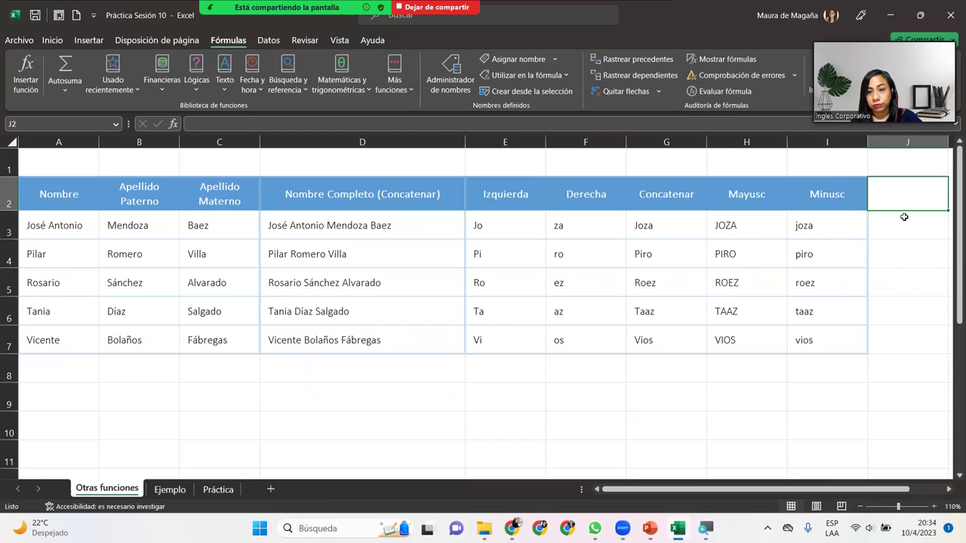
{"action": "left_click_drag", "start_coordinate": [843, 184], "coordinate": [927, 343]}
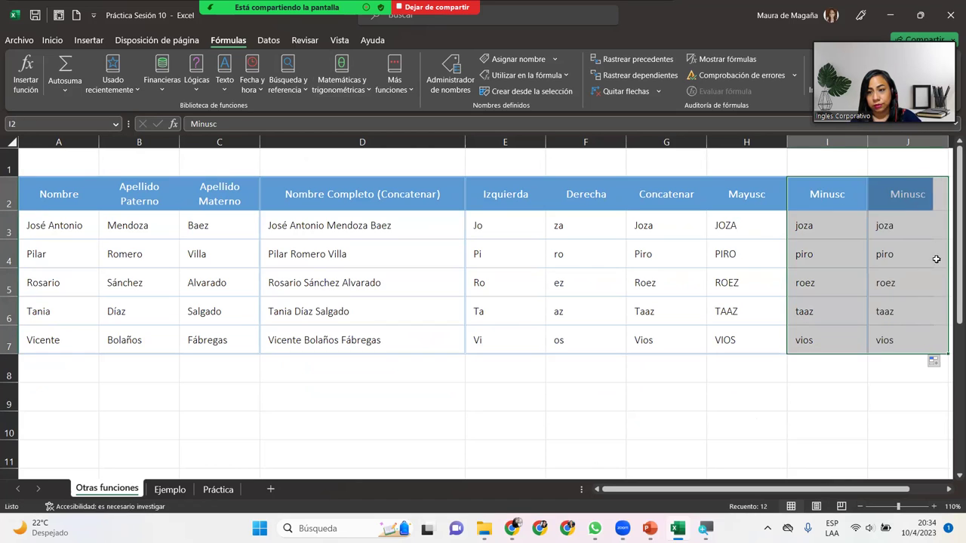
{"action": "left_click_drag", "start_coordinate": [924, 220], "coordinate": [926, 337]}
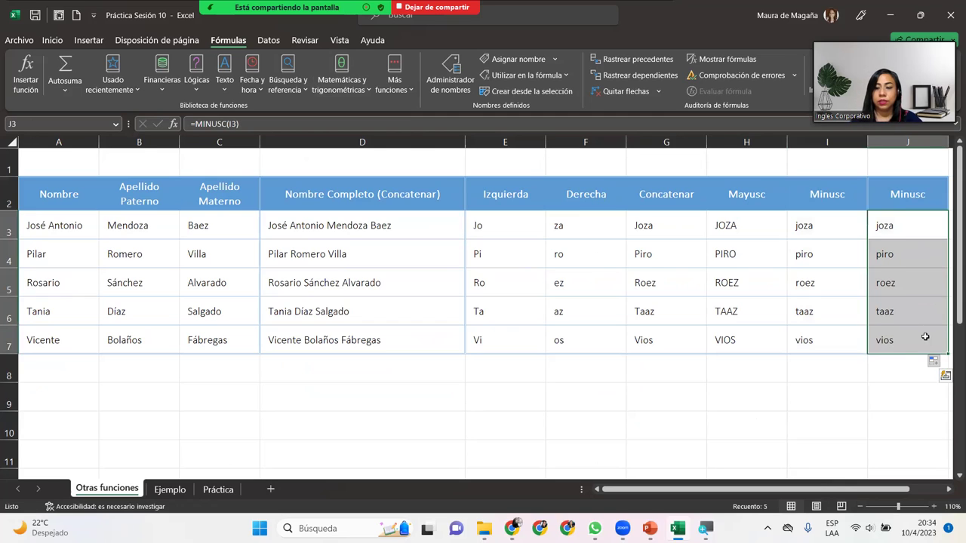
{"action": "key", "text": "Delete"}
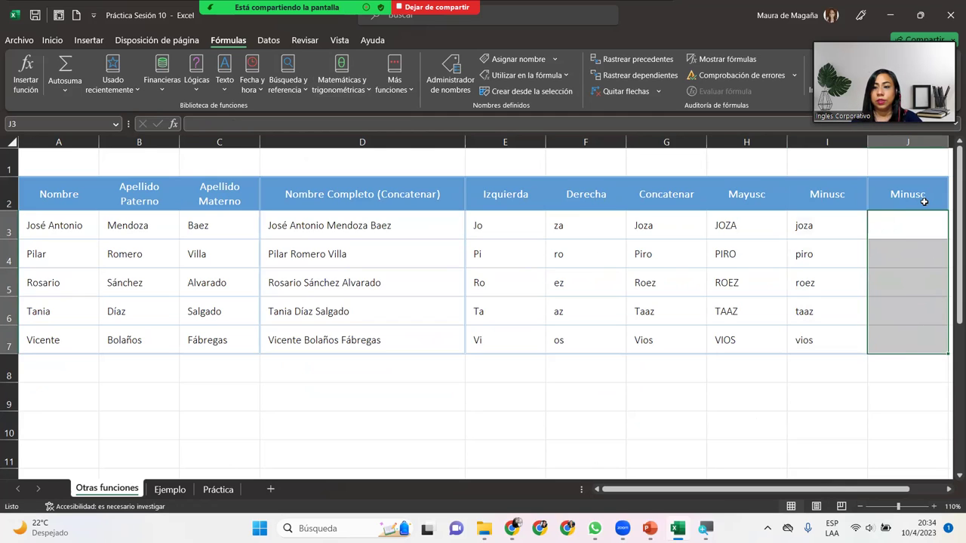
{"action": "key", "text": "ctrl+z"}
{"action": "key", "text": "ctrl+z"}
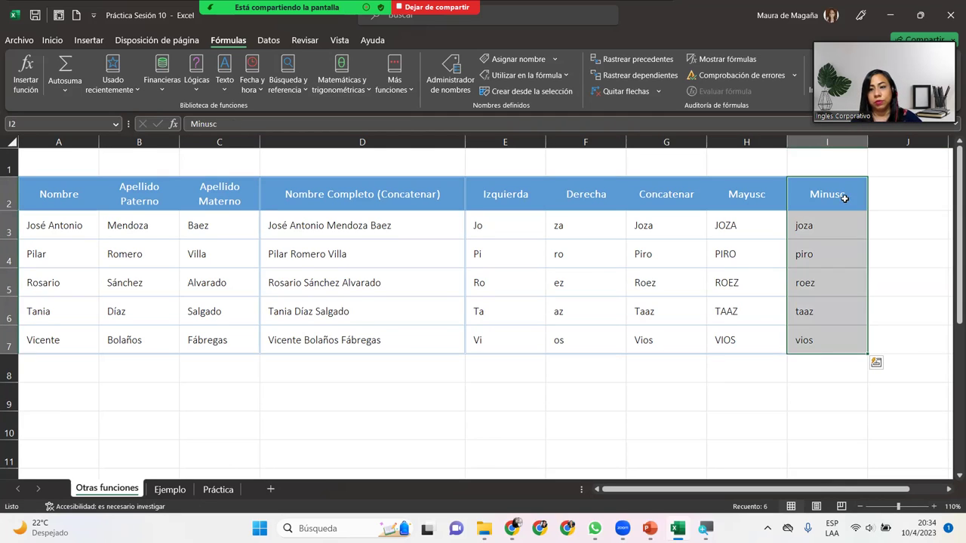
Copy the formatting of the Minusc column, I2:I7, onto the empty cells J2:J7 with Format Painter
{"action": "left_click", "coordinate": [50, 41]}
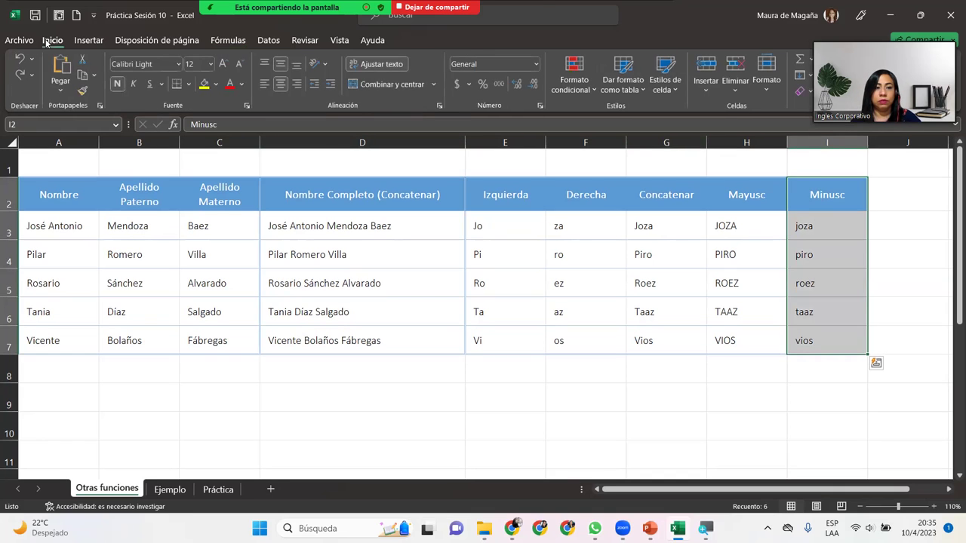
{"action": "left_click", "coordinate": [84, 92]}
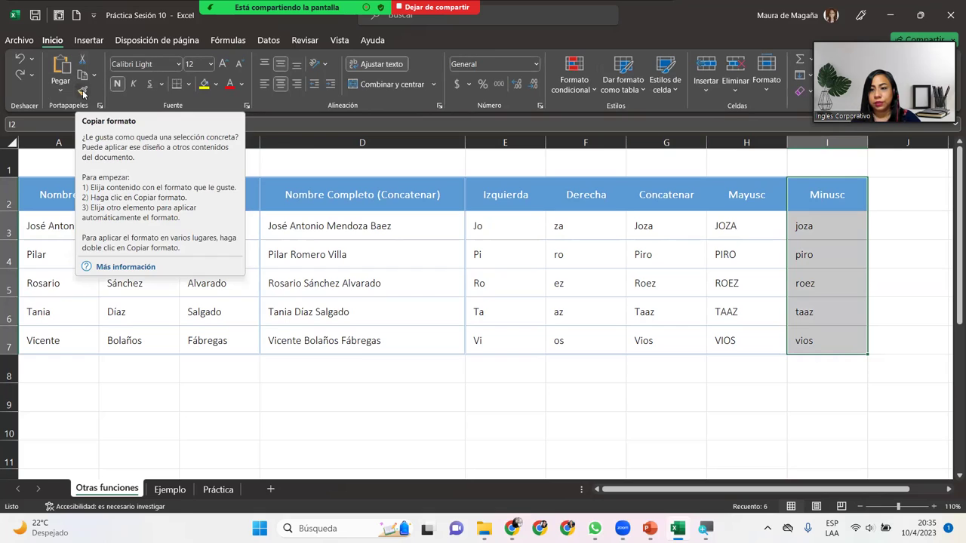
{"action": "left_click_drag", "start_coordinate": [903, 197], "coordinate": [912, 334]}
Enter the header "Opción pegado especial" in J2
{"action": "left_click", "coordinate": [907, 196]}
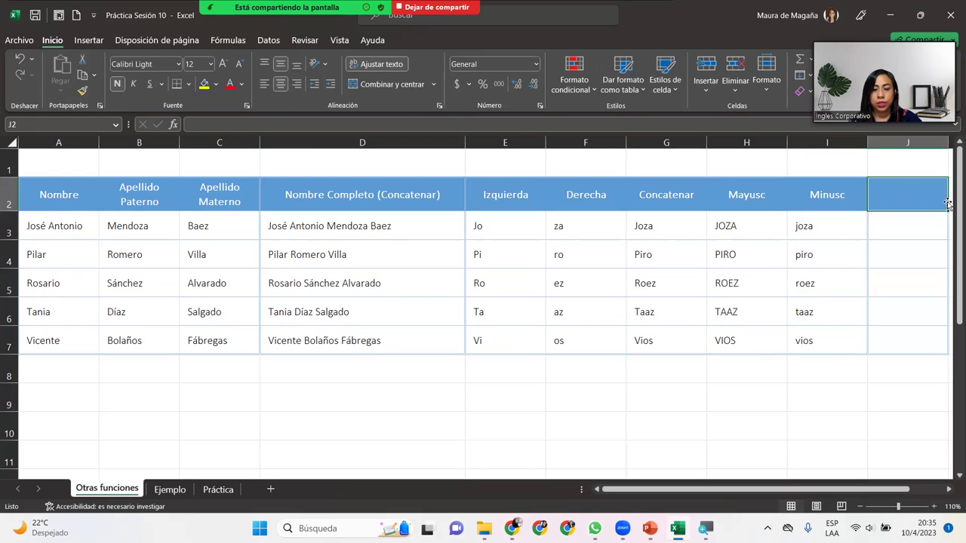
{"action": "type", "text": "Opción"}
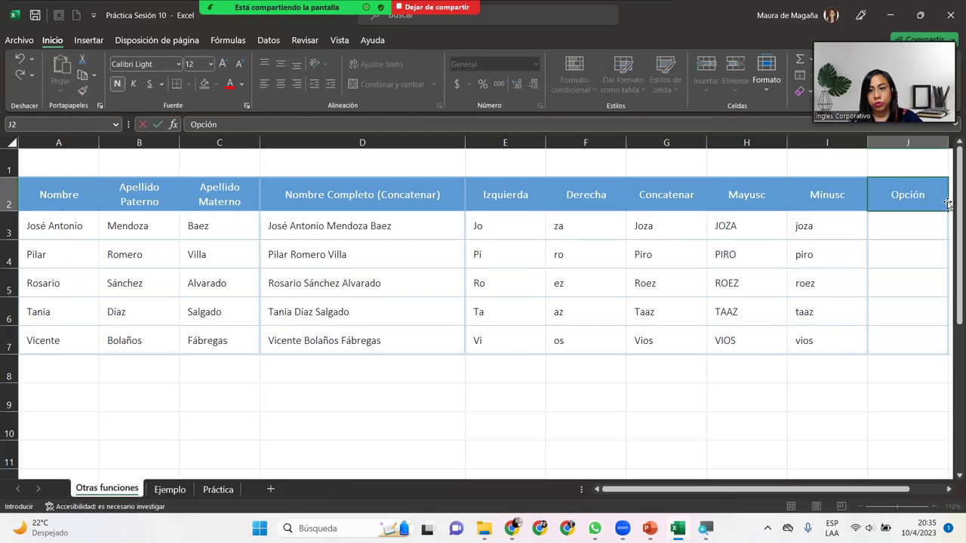
{"action": "type", "text": " pegad"}
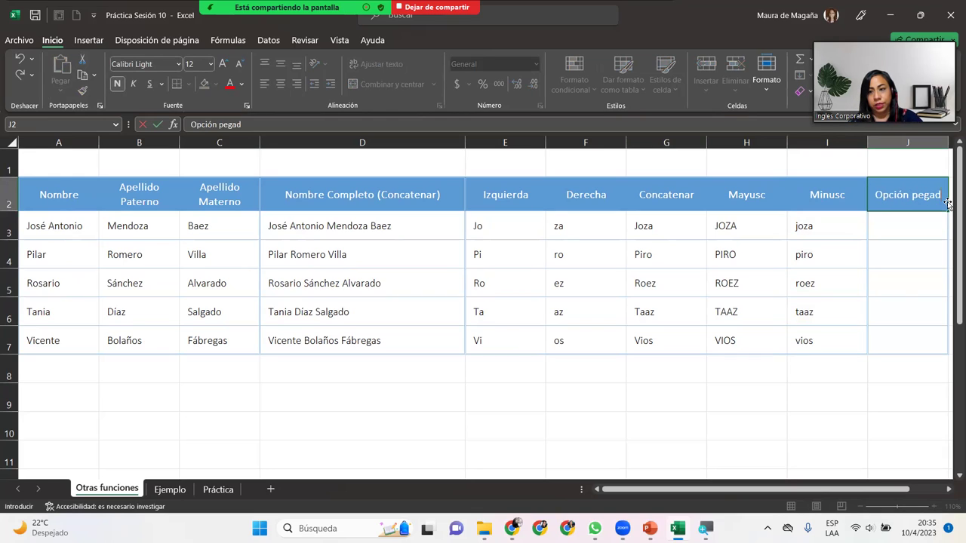
{"action": "type", "text": "o especial"}
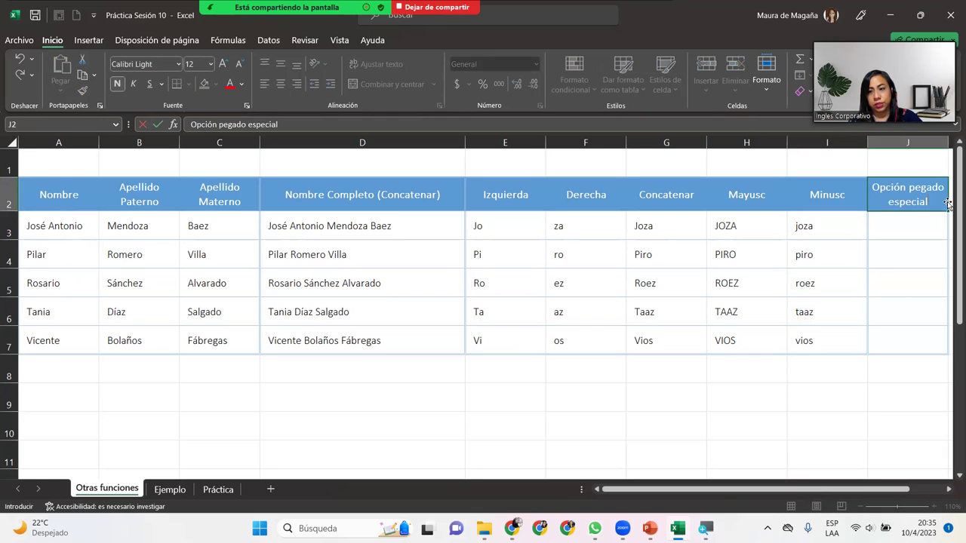
{"action": "key", "text": "Return"}
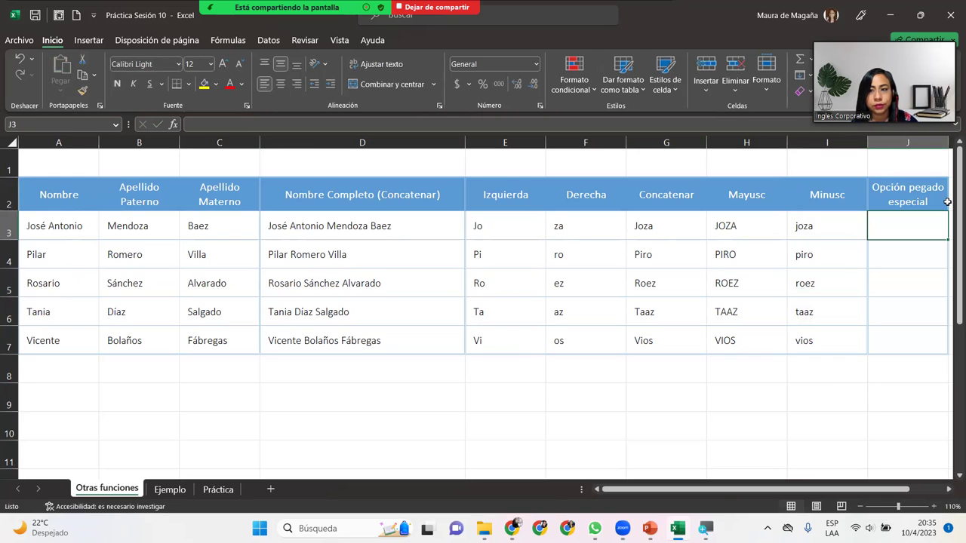
Reapply the formatting of I2:I7 to the headed column J2:J7 with Format Painter
{"action": "left_click_drag", "start_coordinate": [833, 193], "coordinate": [839, 349]}
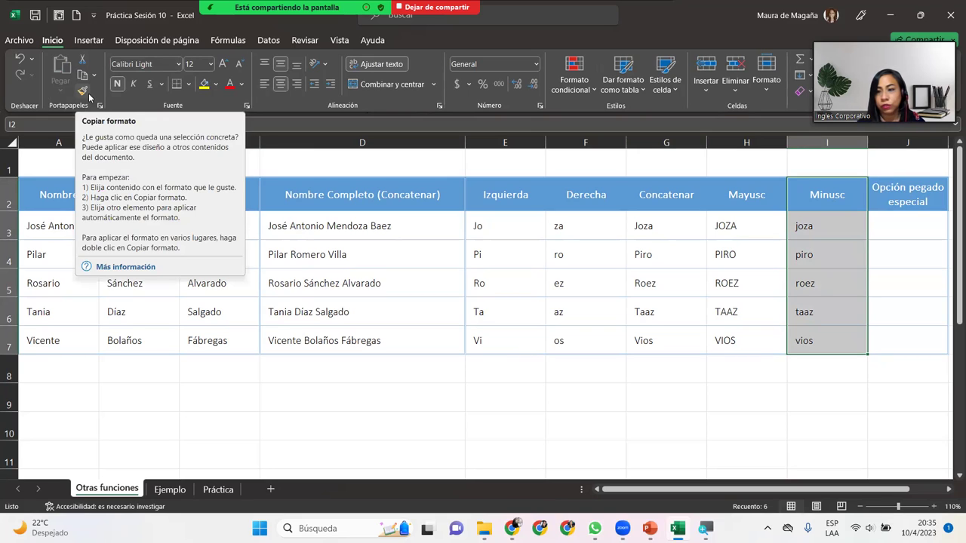
{"action": "left_click", "coordinate": [88, 96]}
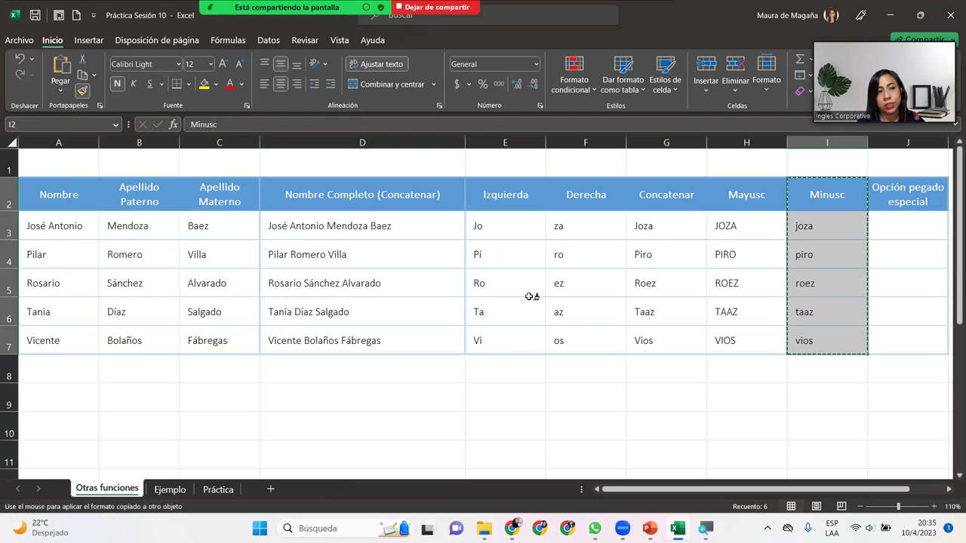
{"action": "left_click_drag", "start_coordinate": [879, 190], "coordinate": [924, 337]}
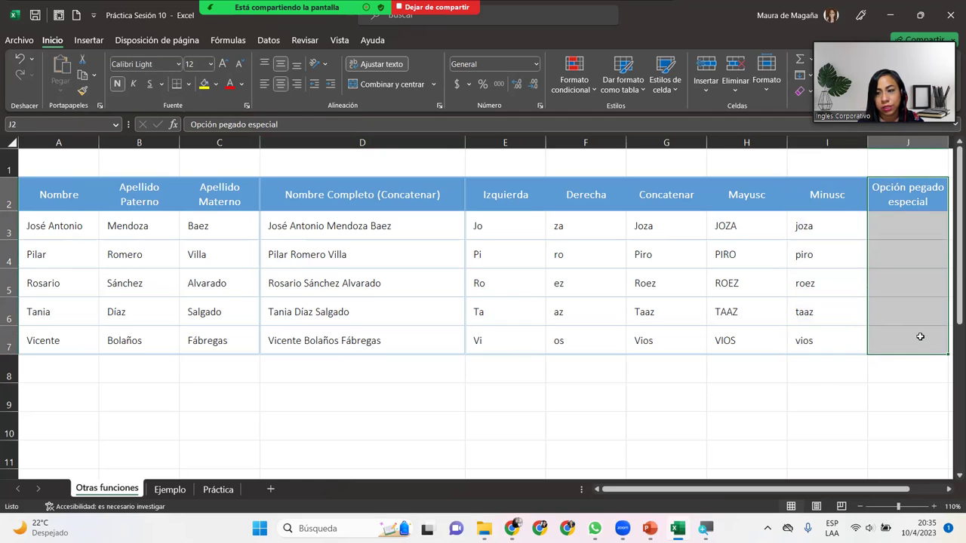
Autofit the width of column J to its "Opción pegado especial" header
{"action": "left_click", "coordinate": [903, 204]}
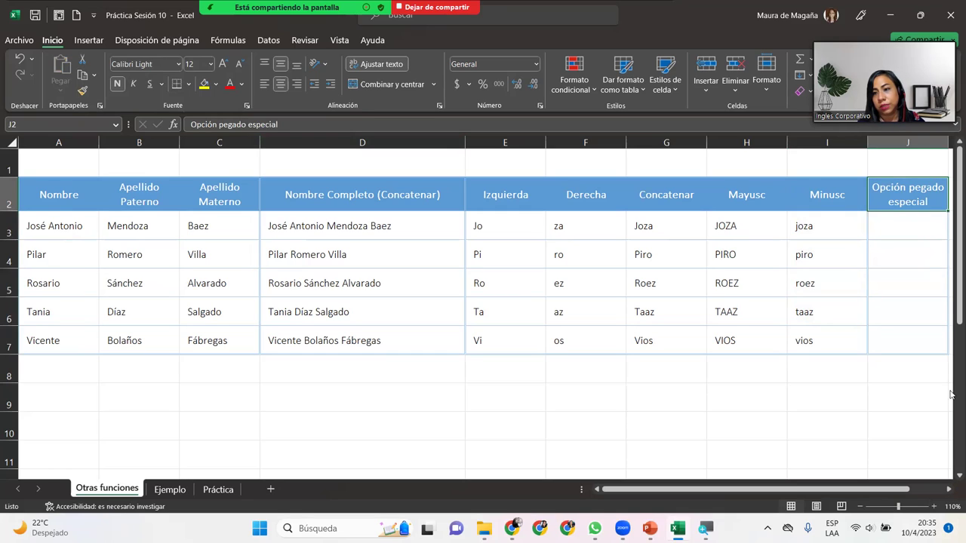
{"action": "double_click", "coordinate": [948, 143]}
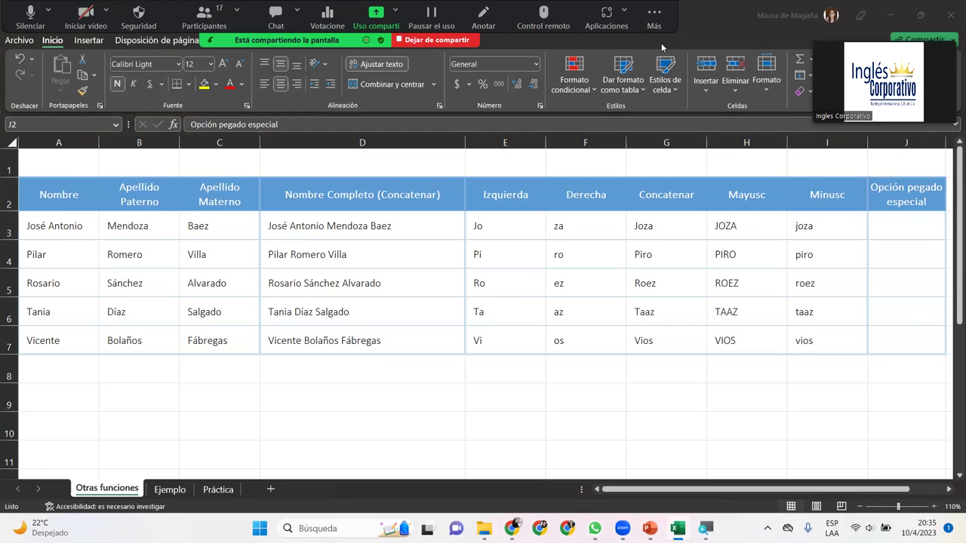
{"action": "key", "text": "alt+v"}
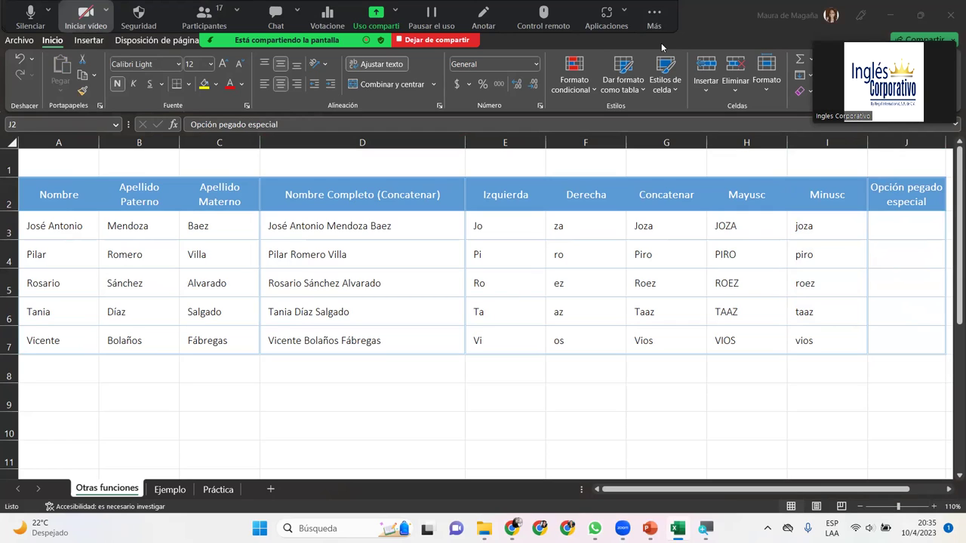
Copy the concatenated full names in D3:D7 of the Otras funciones sheet
{"action": "left_click", "coordinate": [948, 491]}
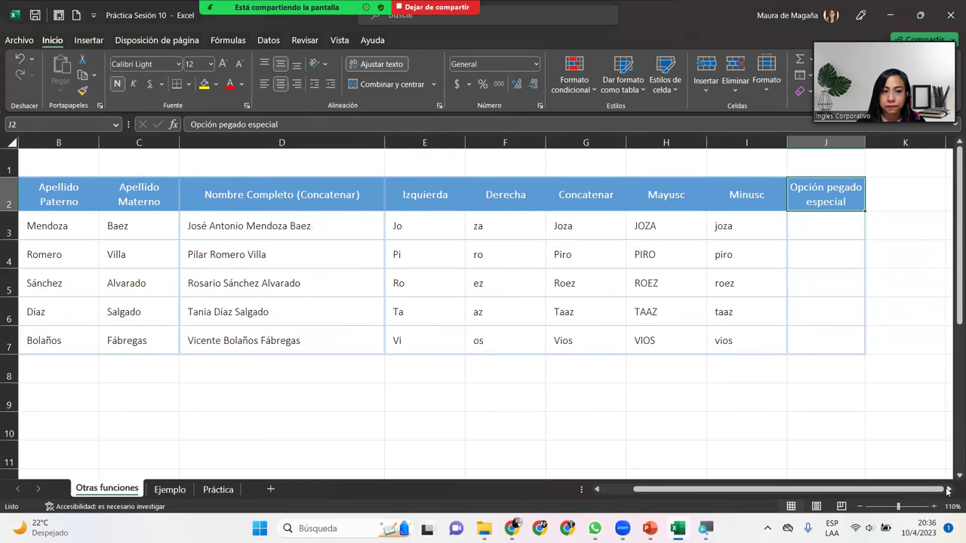
{"action": "left_click", "coordinate": [948, 491]}
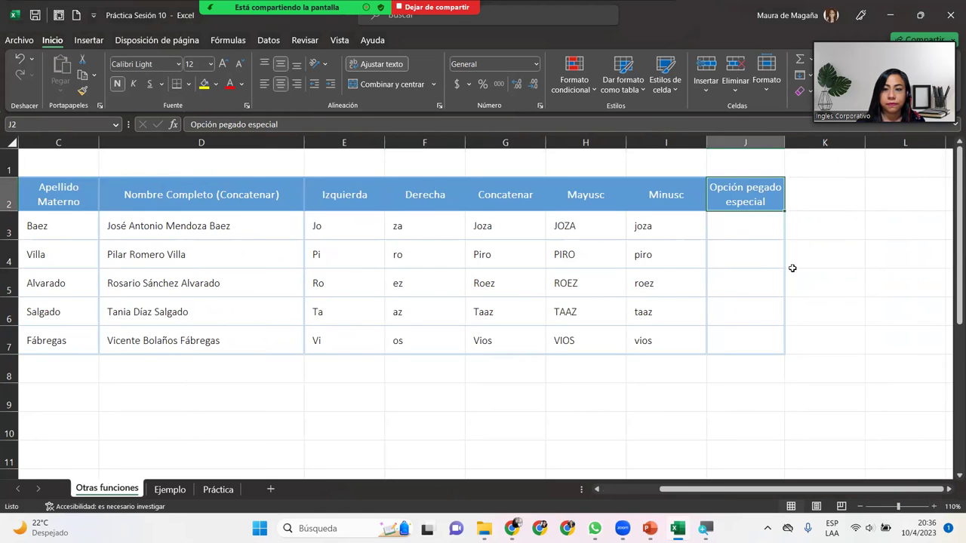
{"action": "left_click", "coordinate": [762, 228]}
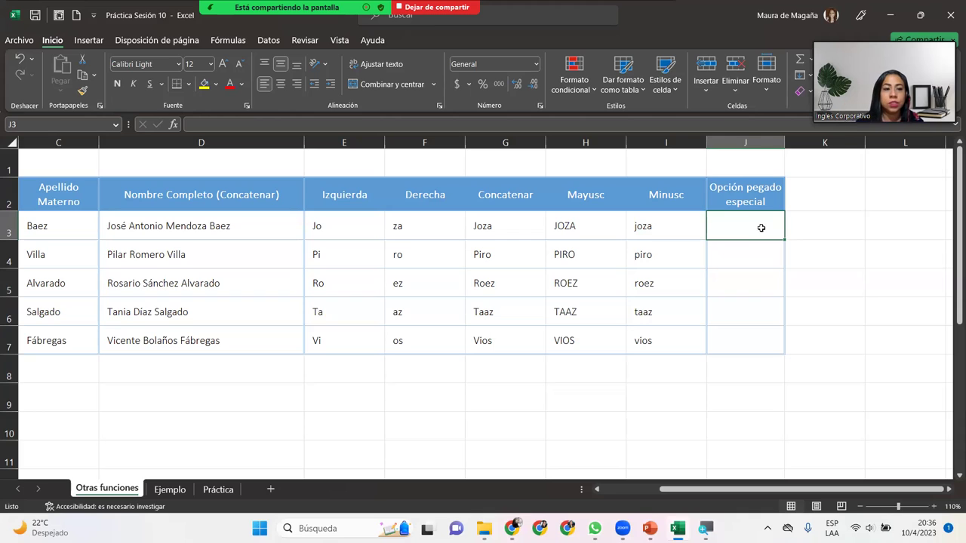
{"action": "left_click", "coordinate": [253, 224]}
{"action": "left_click_drag", "start_coordinate": [253, 223], "coordinate": [261, 331]}
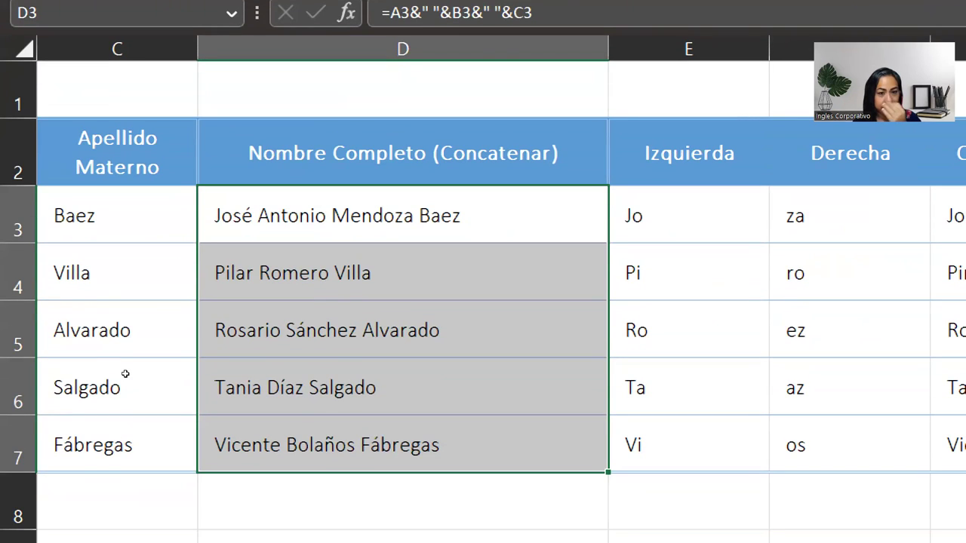
{"action": "key", "text": "ctrl+Down"}
{"action": "key", "text": "Down"}
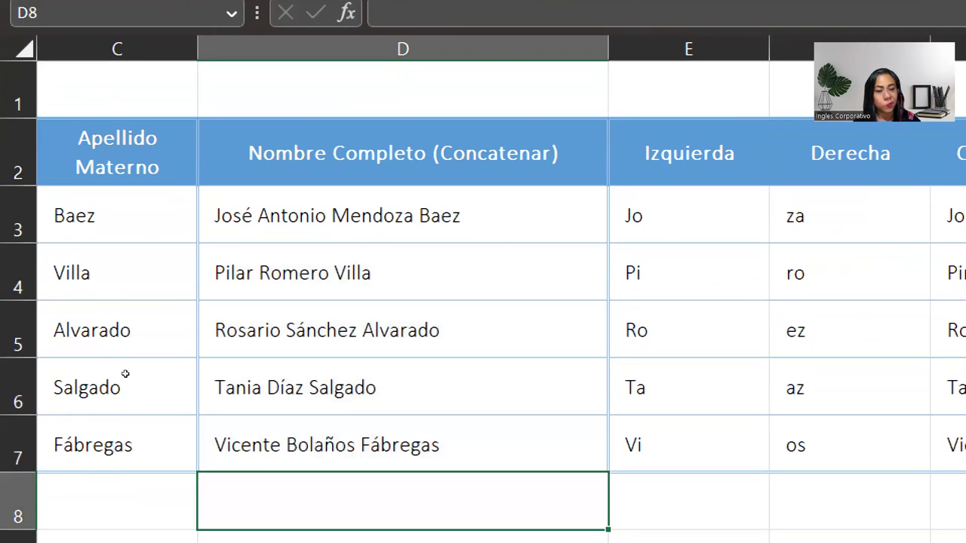
{"action": "key", "text": "Up"}
{"action": "key", "text": "Up"}
{"action": "key", "text": "Up"}
{"action": "key", "text": "Up"}
{"action": "key", "text": "Up"}
{"action": "key", "text": "shift+Down"}
{"action": "key", "text": "shift+Down"}
{"action": "key", "text": "shift+Down"}
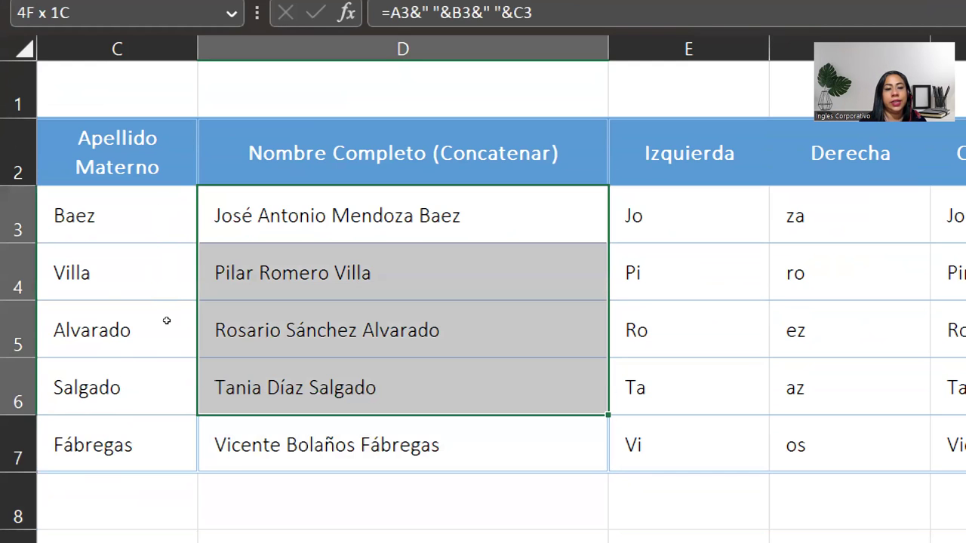
{"action": "key", "text": "shift+Down"}
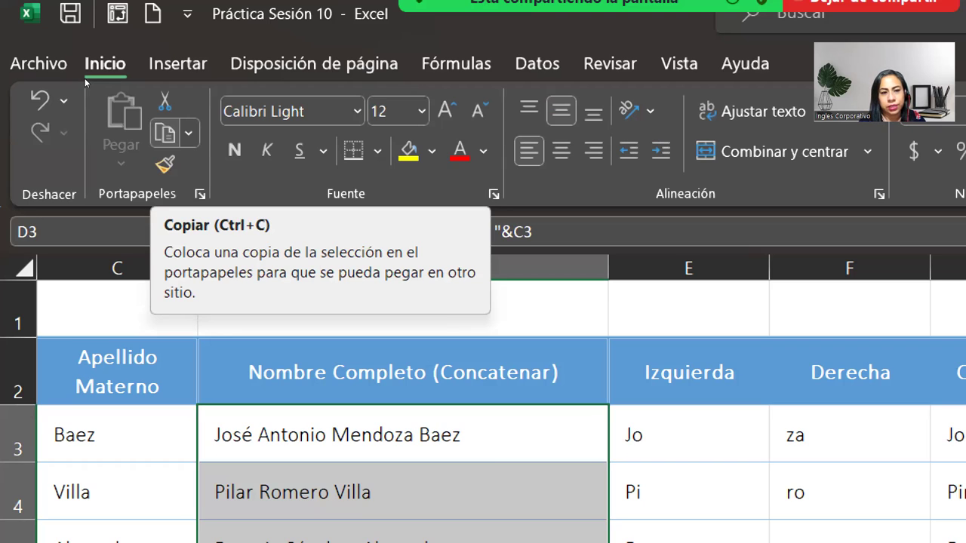
{"action": "key", "text": "ctrl+c"}
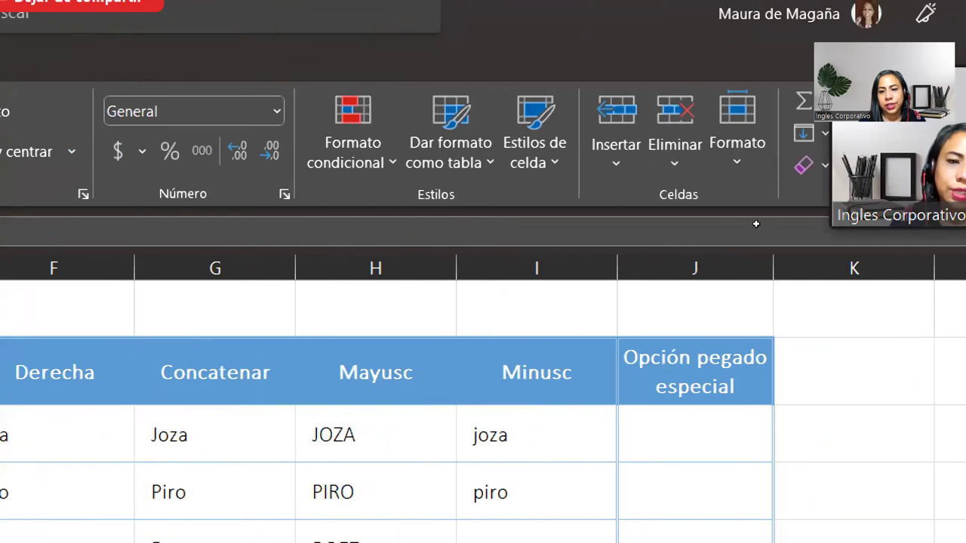
Paste the copied names as values only into column J starting at J3, and autofit the column's width
{"action": "left_click", "coordinate": [695, 435]}
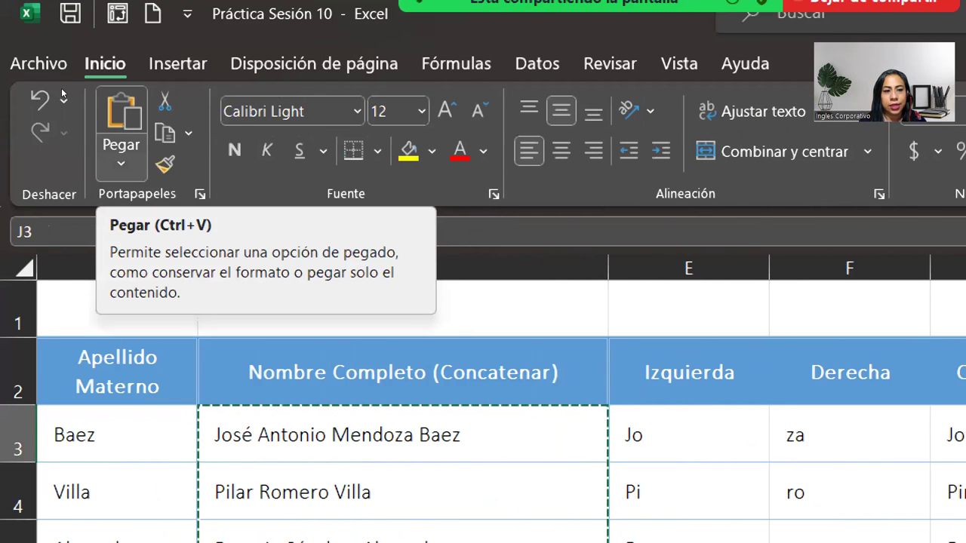
{"action": "left_click", "coordinate": [121, 163]}
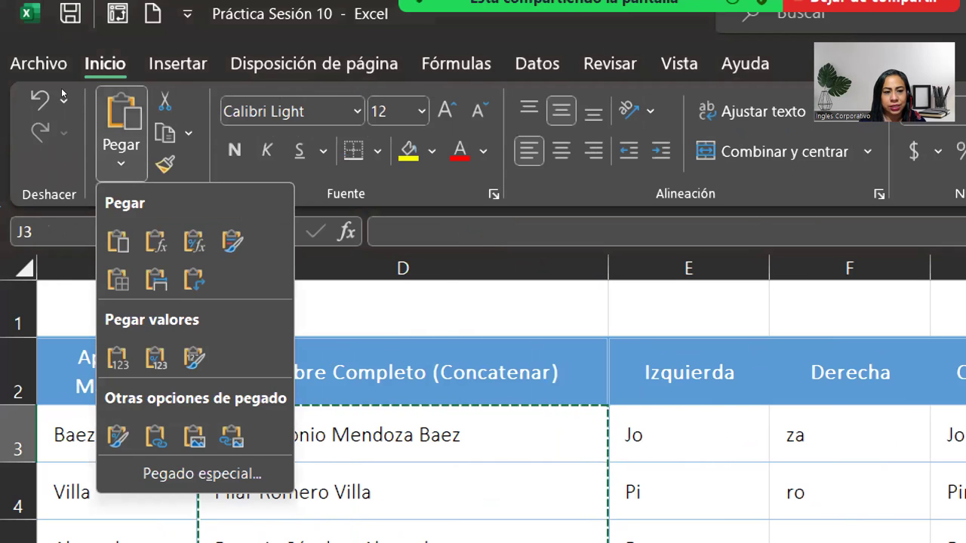
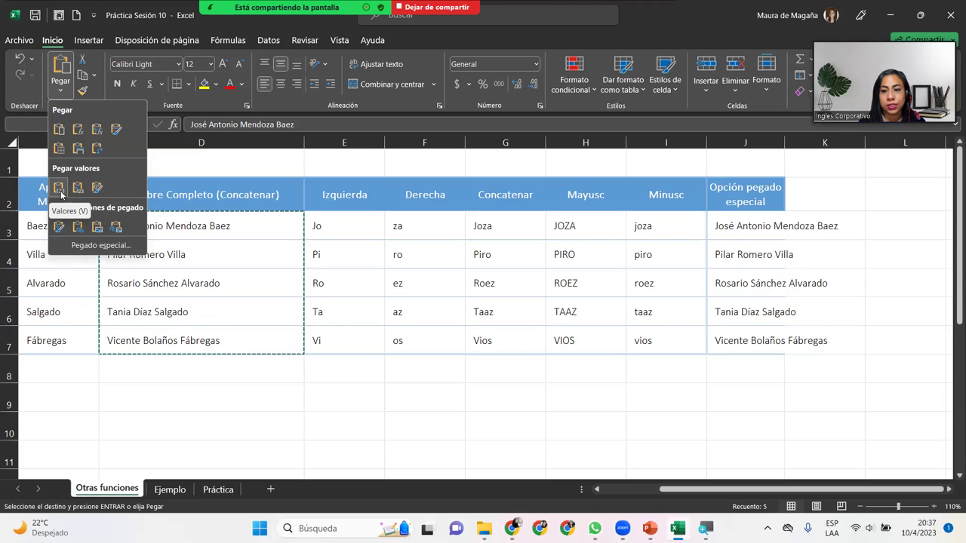
{"action": "left_click", "coordinate": [59, 188]}
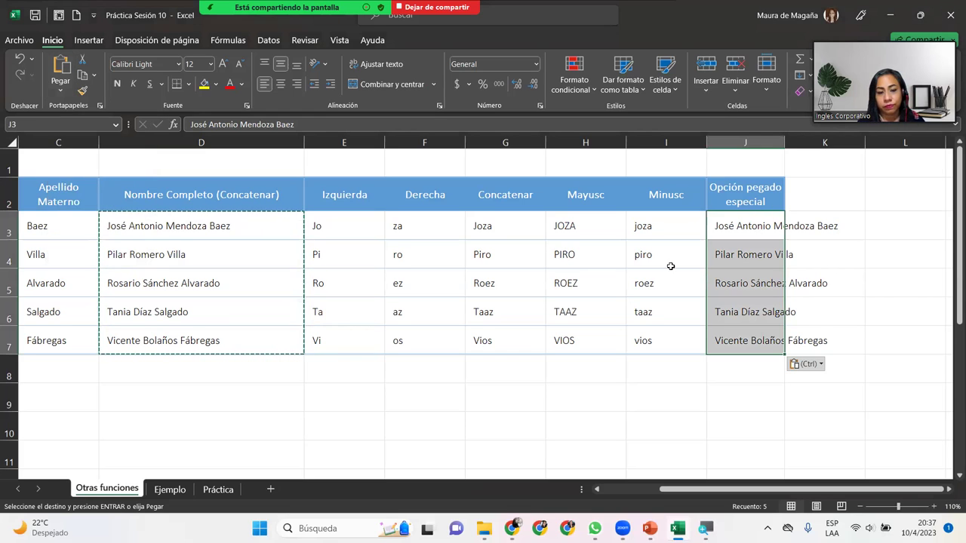
{"action": "key", "text": "Escape"}
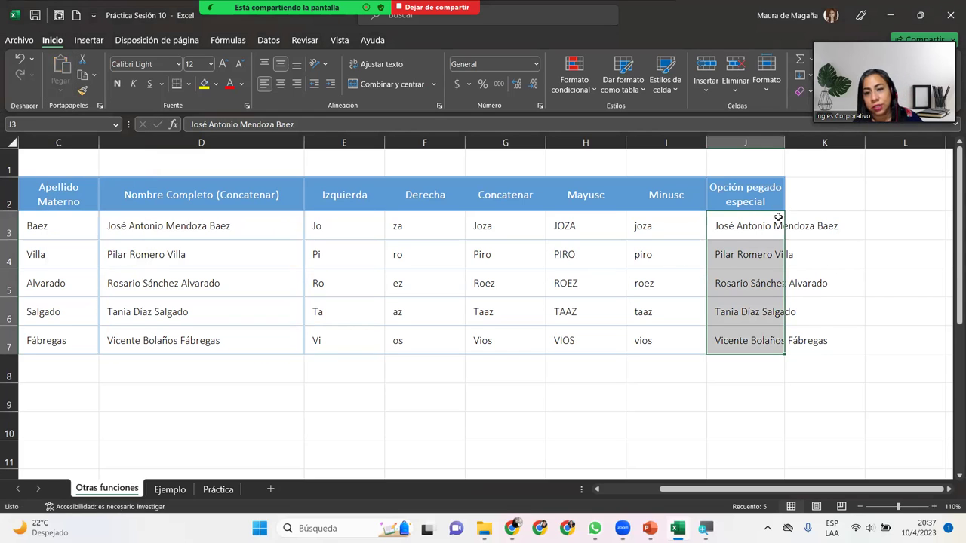
{"action": "double_click", "coordinate": [784, 142]}
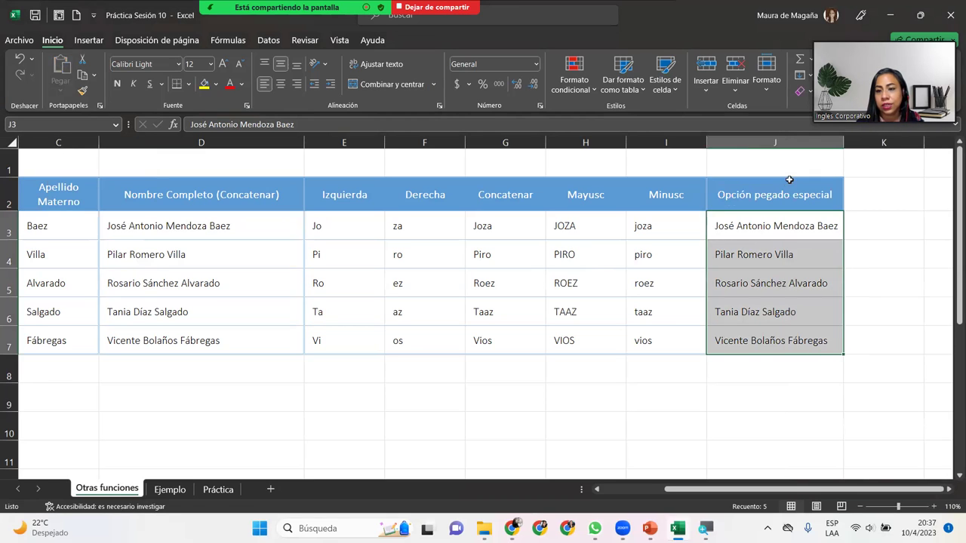
Inspect the contents of cells J3 to J7 and compare them with the concatenation formula in D3
{"action": "left_click", "coordinate": [779, 226]}
{"action": "left_click", "coordinate": [782, 260]}
{"action": "left_click", "coordinate": [784, 277]}
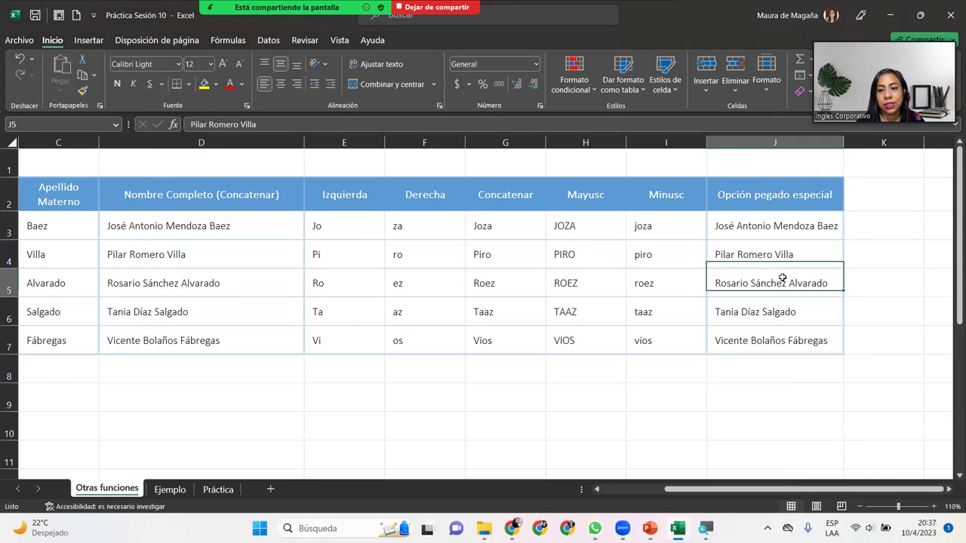
{"action": "left_click", "coordinate": [796, 310]}
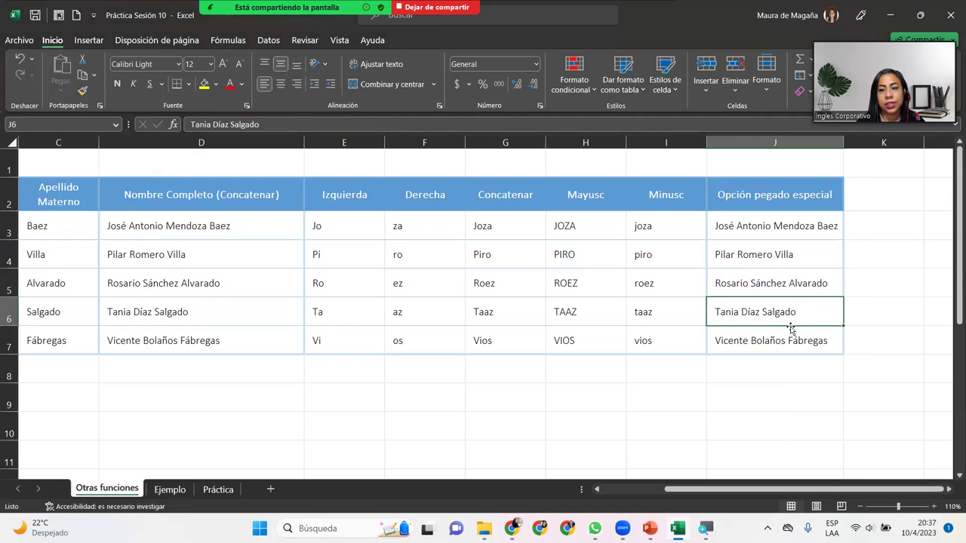
{"action": "left_click", "coordinate": [789, 329]}
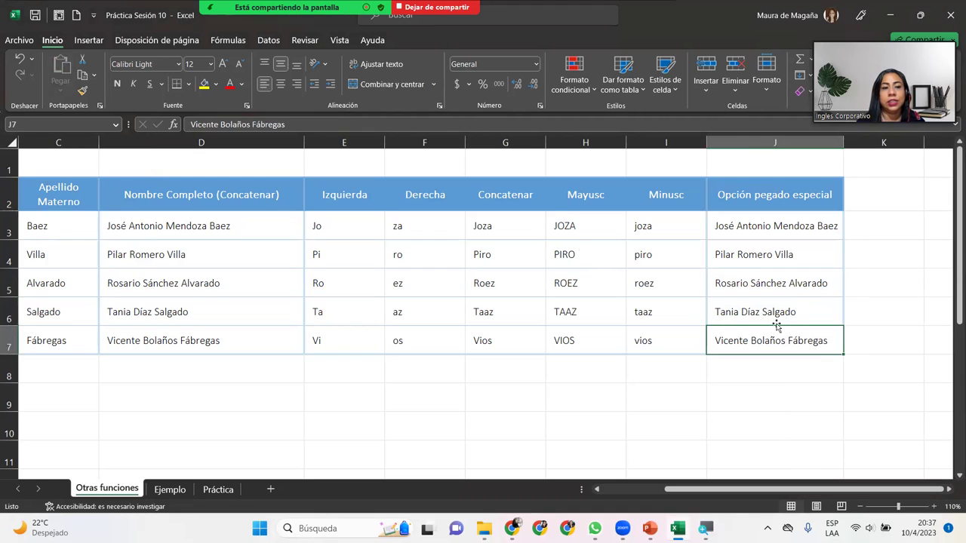
{"action": "left_click", "coordinate": [287, 223]}
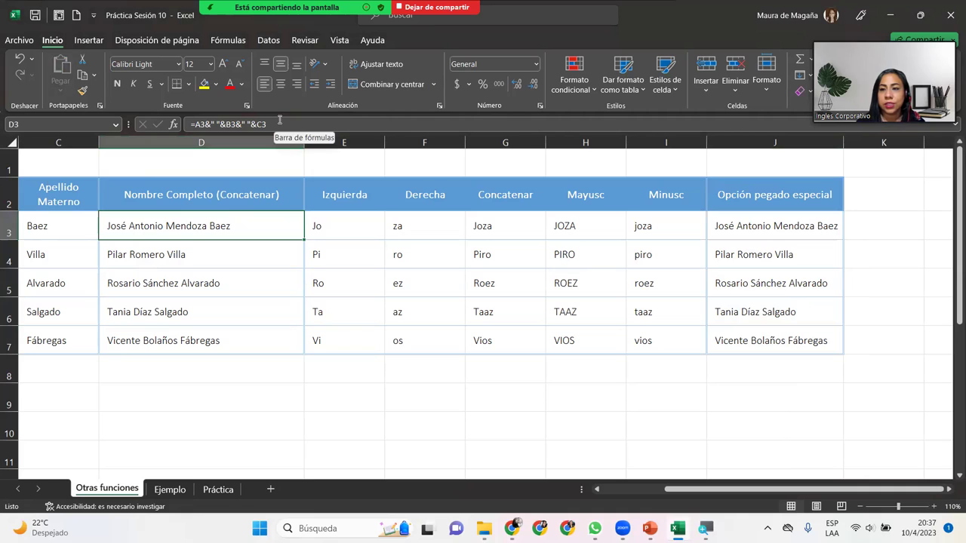
{"action": "left_click", "coordinate": [758, 229]}
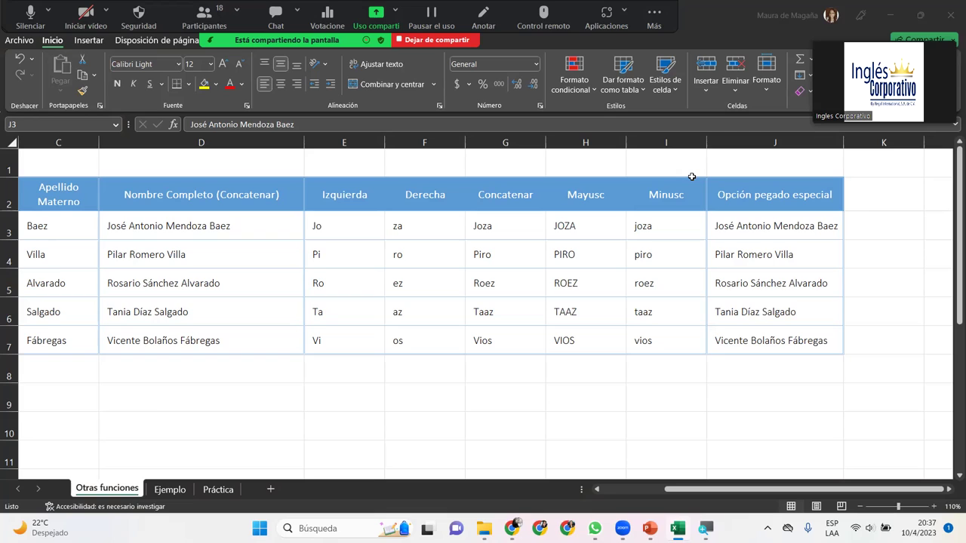
{"action": "key", "text": "alt+a"}
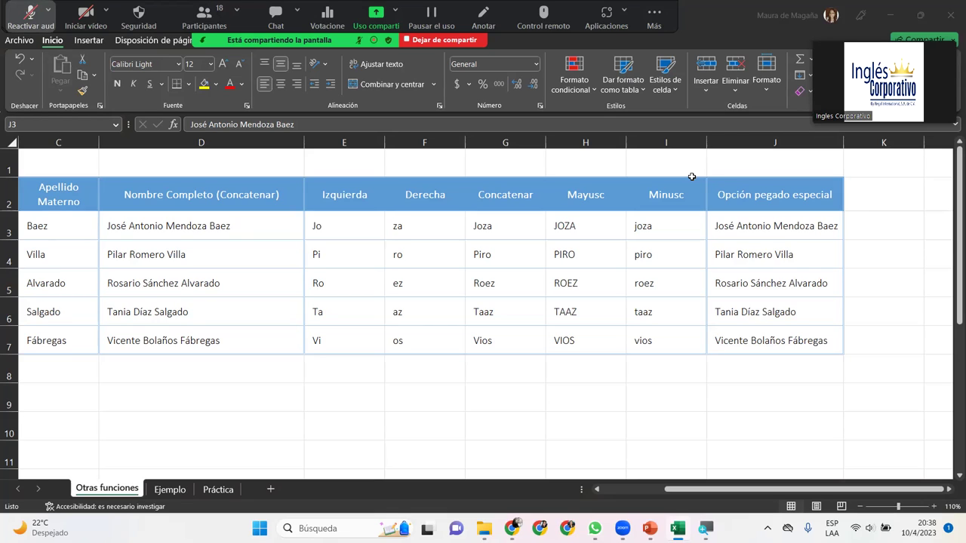
{"action": "key", "text": "alt+a"}
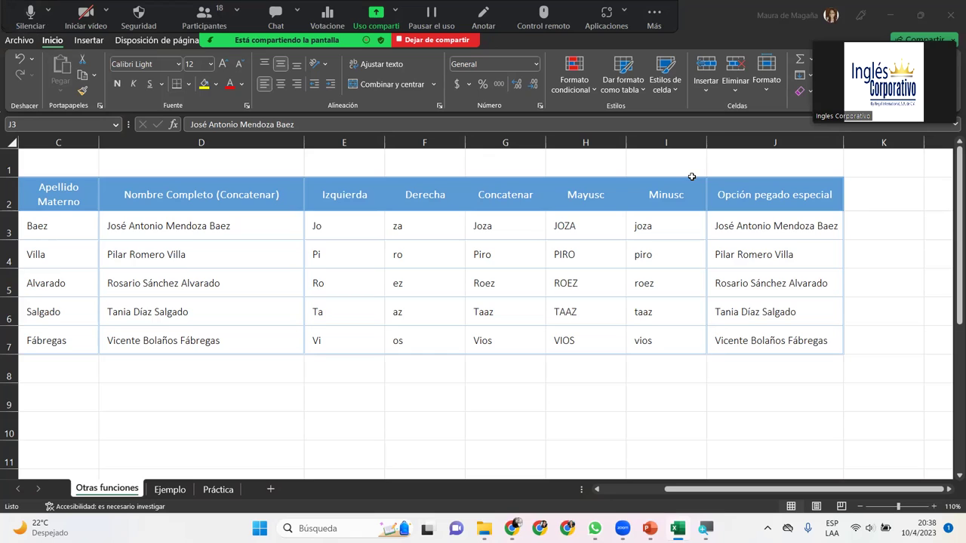
{"action": "key", "text": "alt+v"}
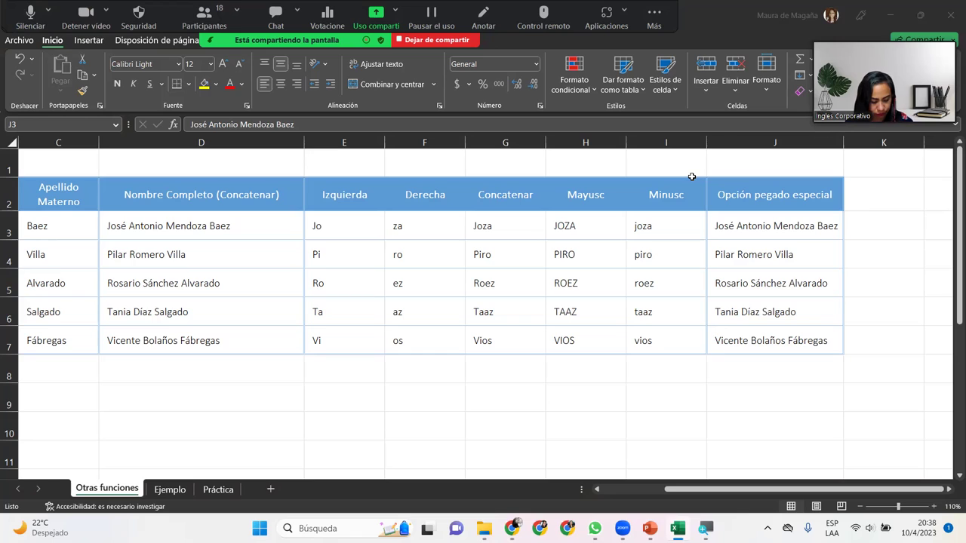
{"action": "key", "text": "alt+a"}
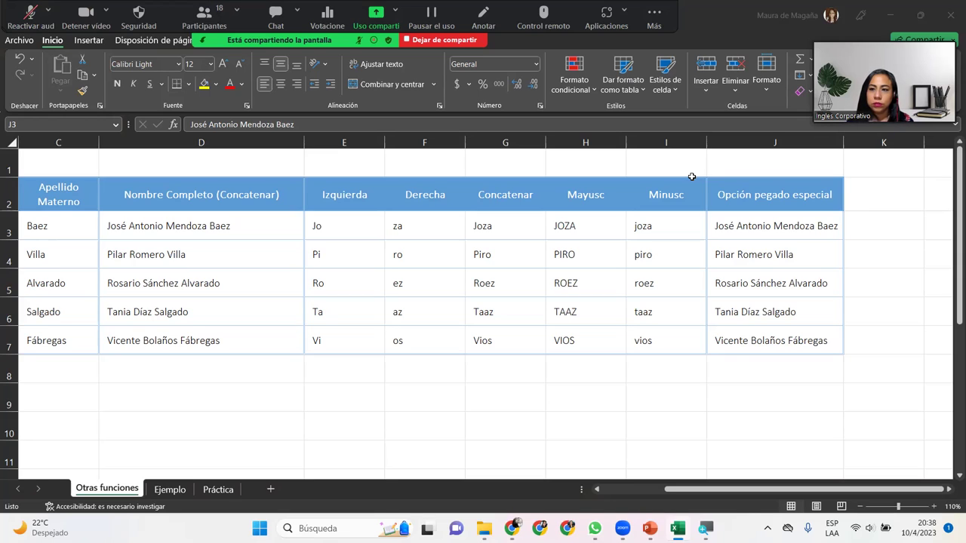
{"action": "key", "text": "alt+a"}
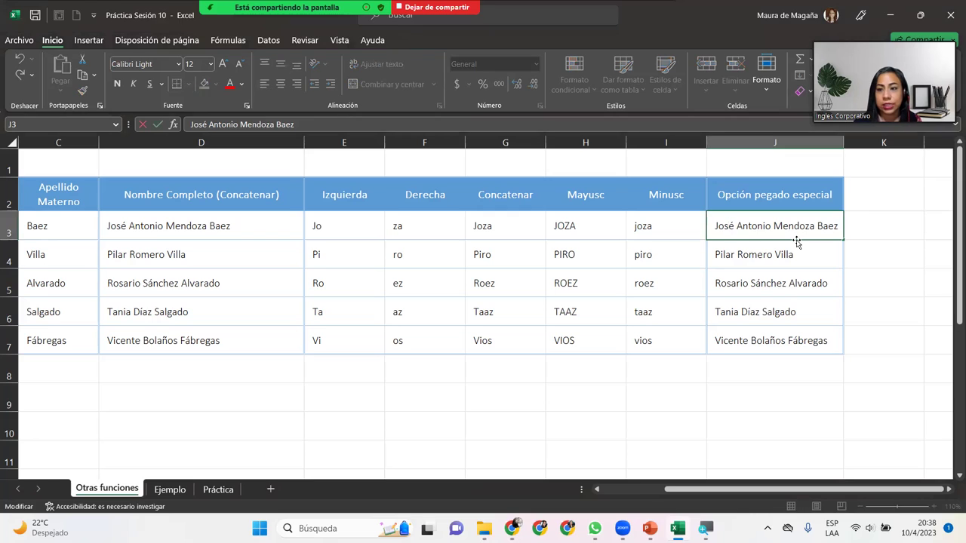
{"action": "key", "text": "Return"}
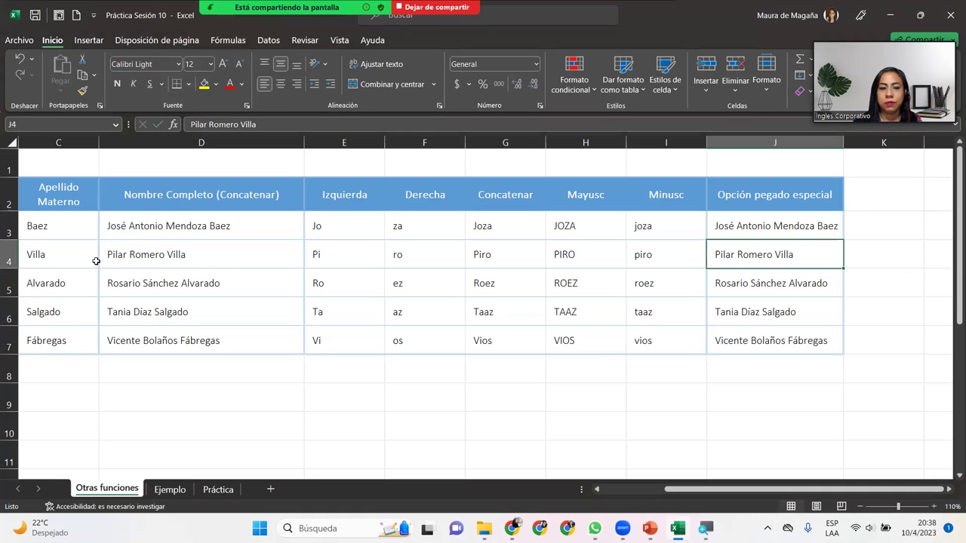
On the Ejemplo sheet, enter =IZQUIERDA(D2;3) in A2 and fill the formula down to A12
{"action": "left_click", "coordinate": [169, 490]}
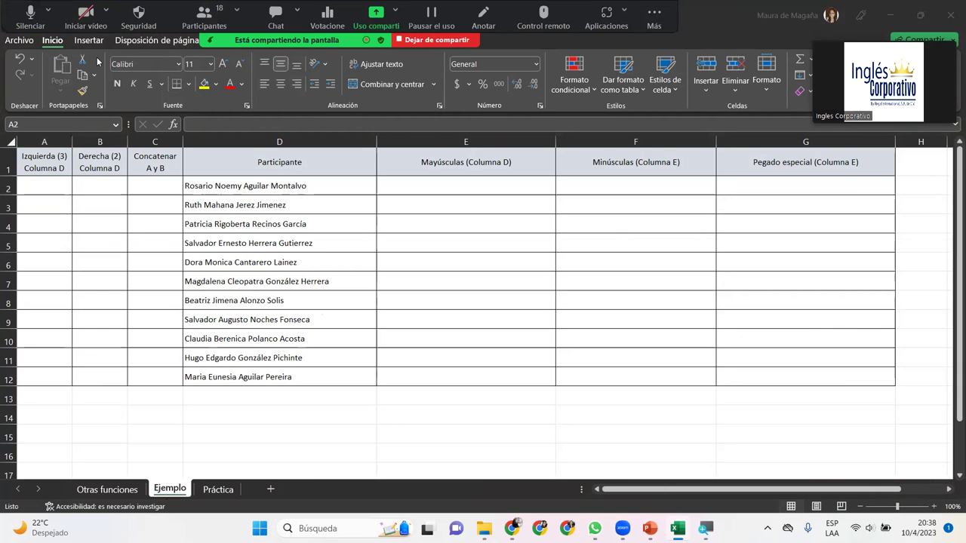
{"action": "key", "text": "alt+v"}
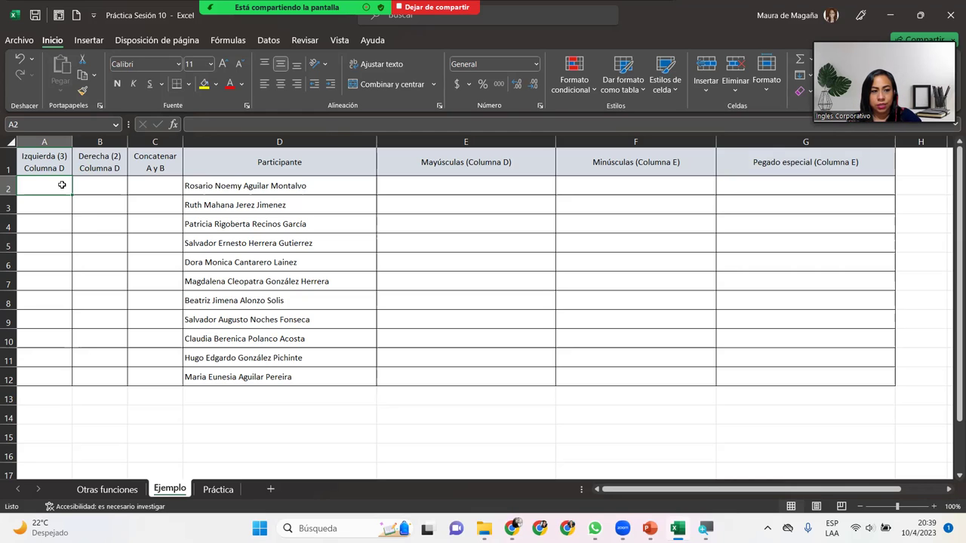
{"action": "type", "text": "="}
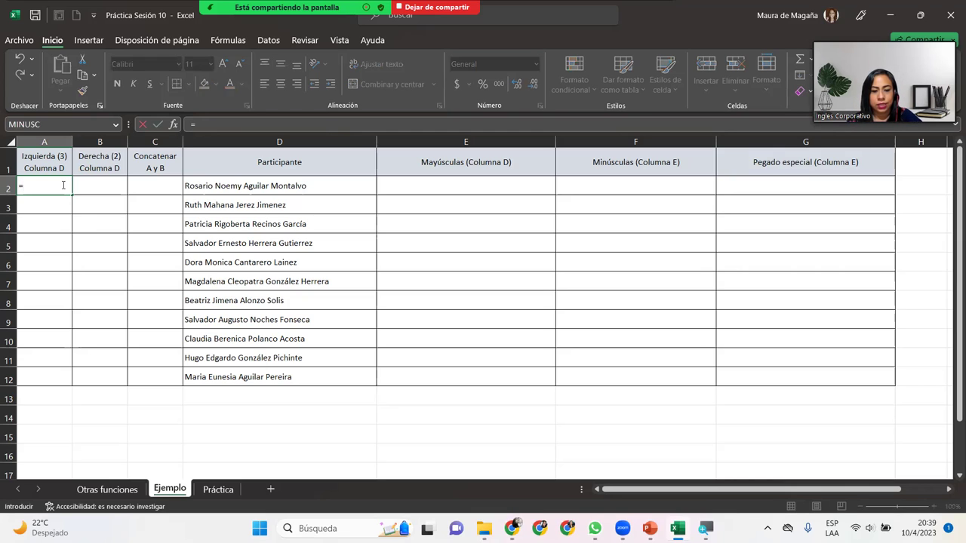
{"action": "type", "text": "izqui"}
{"action": "key", "text": "Tab"}
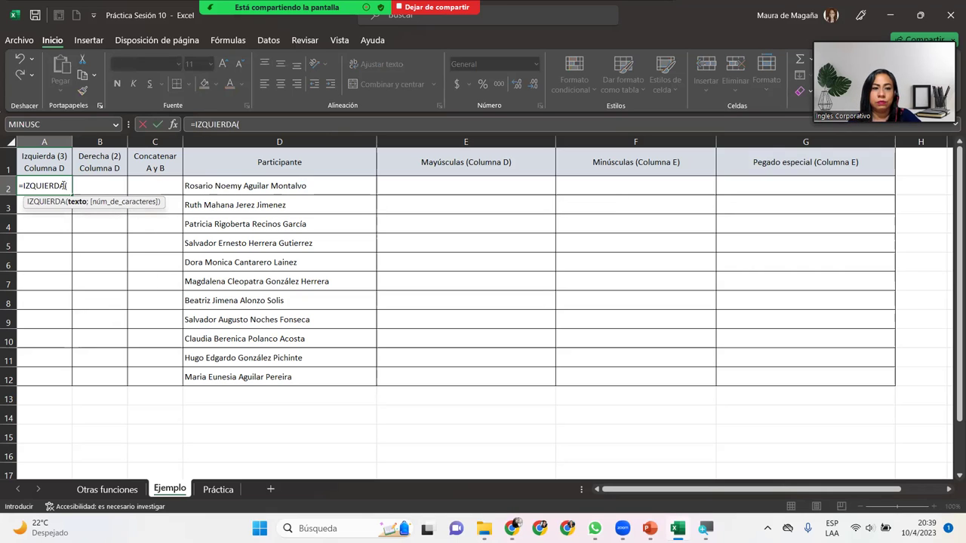
{"action": "left_click", "coordinate": [257, 190]}
{"action": "type", "text": ";"}
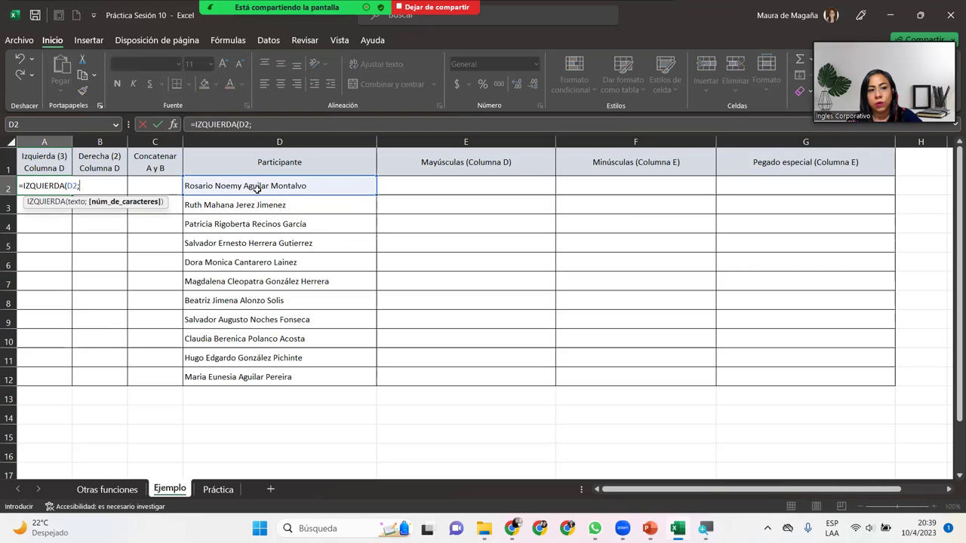
{"action": "type", "text": "3"}
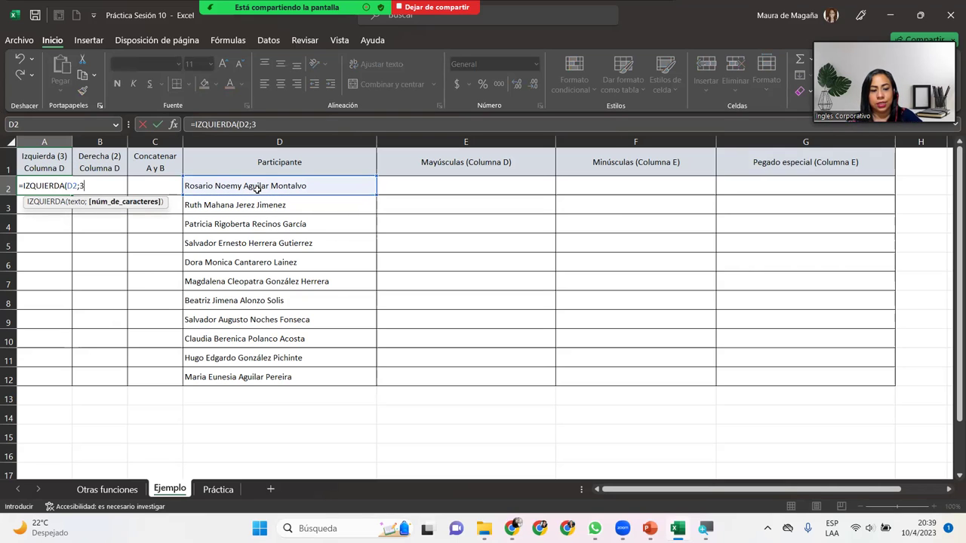
{"action": "type", "text": ")"}
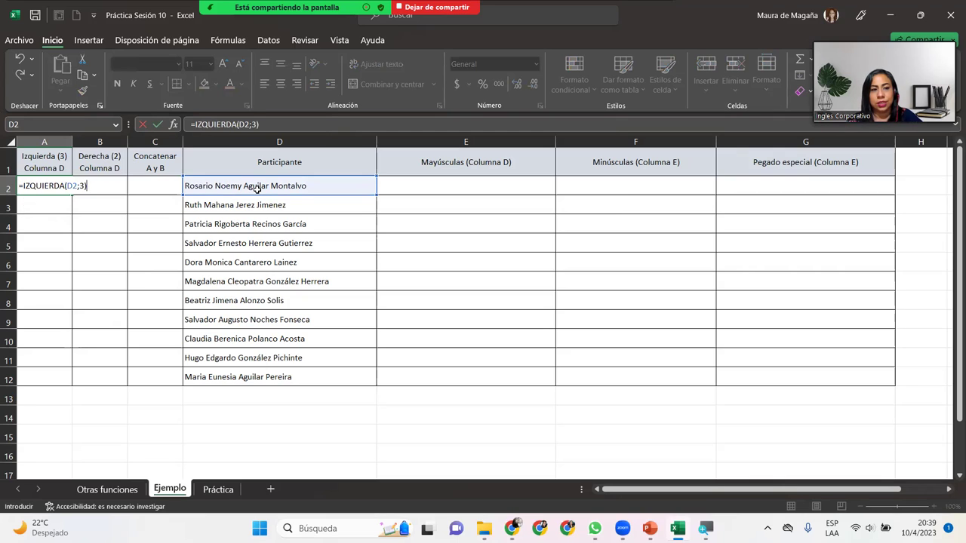
{"action": "key", "text": "Return"}
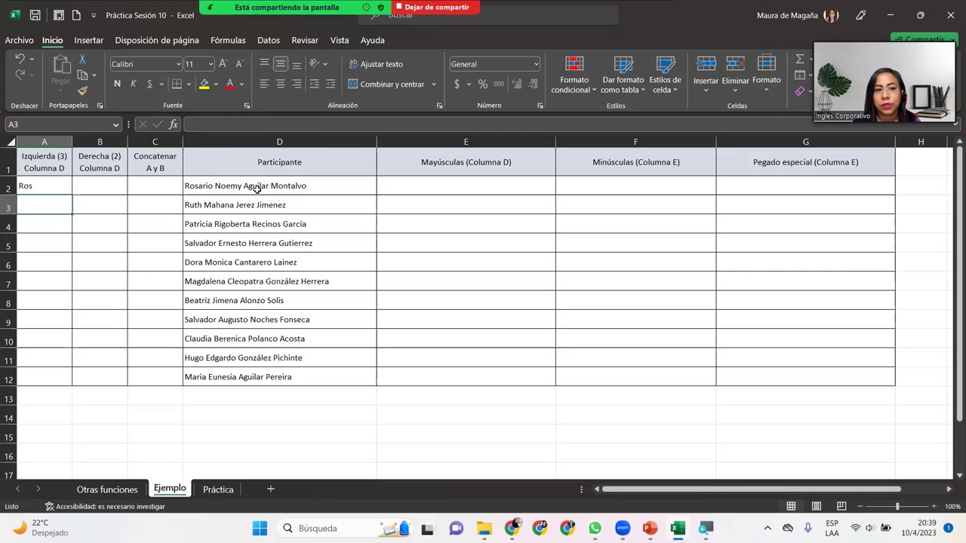
{"action": "left_click", "coordinate": [67, 186]}
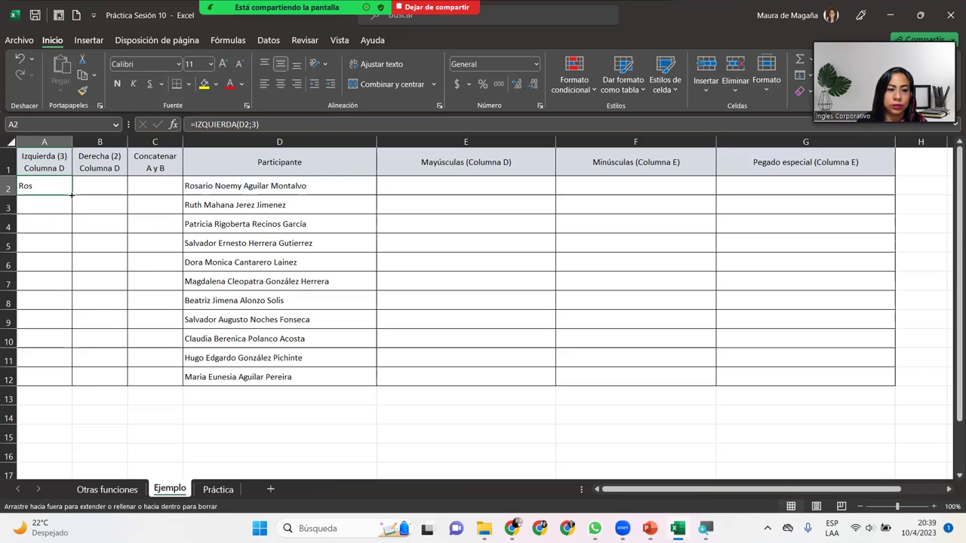
{"action": "double_click", "coordinate": [72, 195]}
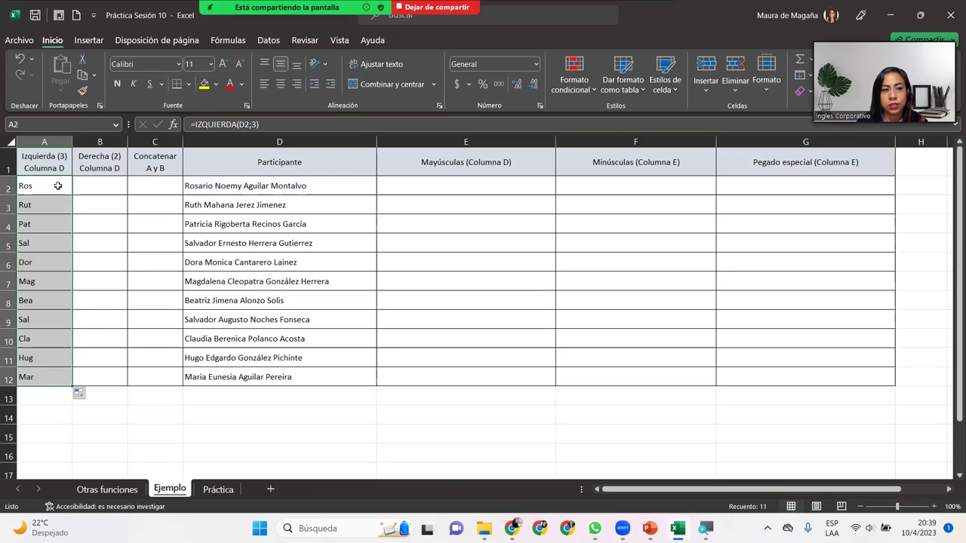
Clear the IZQUIERDA formulas from A2:A12 on the Ejemplo sheet
{"action": "left_click", "coordinate": [58, 186]}
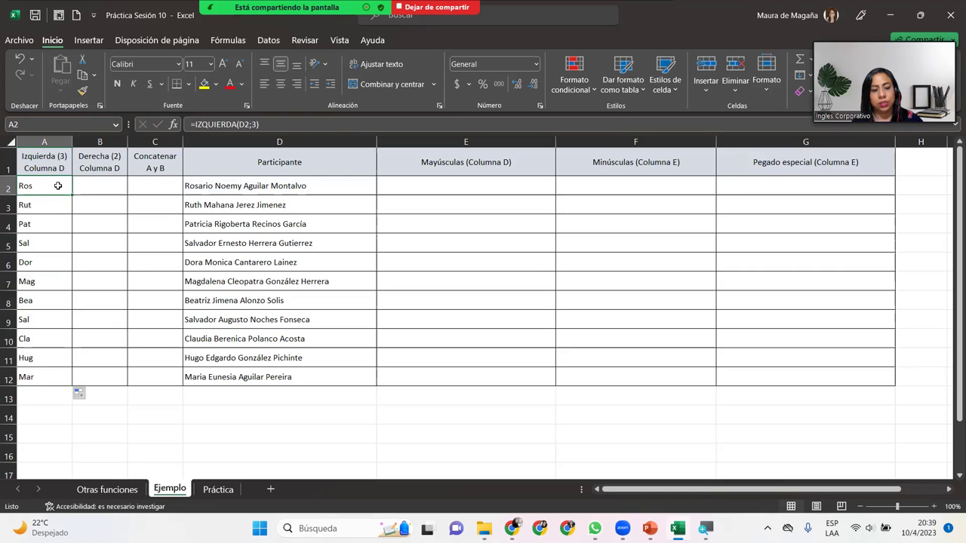
{"action": "key", "text": "ctrl+shift+Down"}
{"action": "key", "text": "Delete"}
Re-enter =IZQUIERDA(D2;3) in A2 and fill the formula down to A12
{"action": "left_click", "coordinate": [57, 186]}
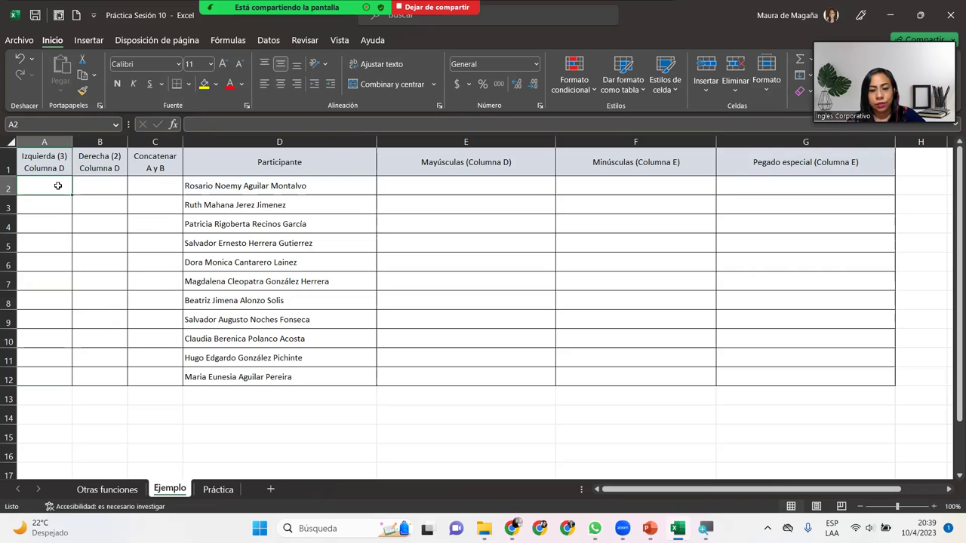
{"action": "type", "text": "=izq"}
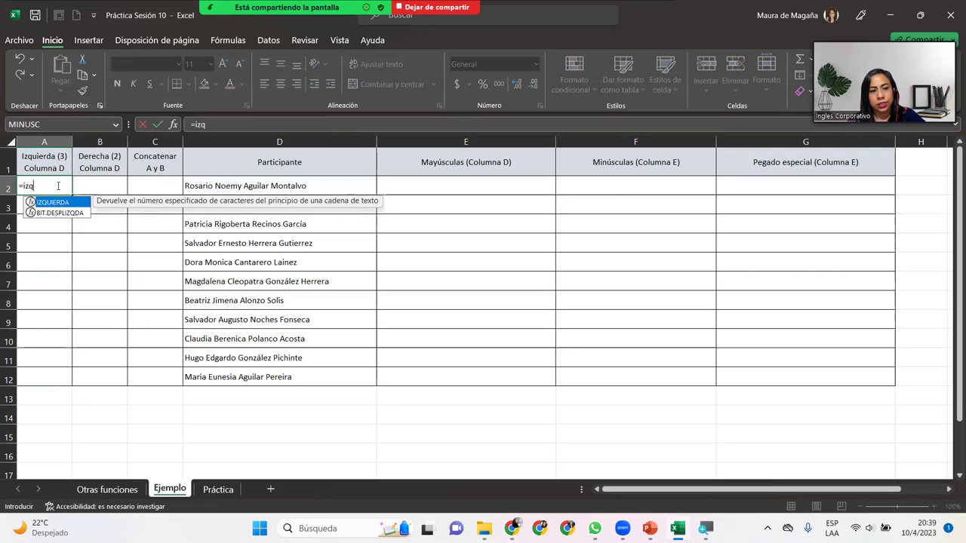
{"action": "key", "text": "Tab"}
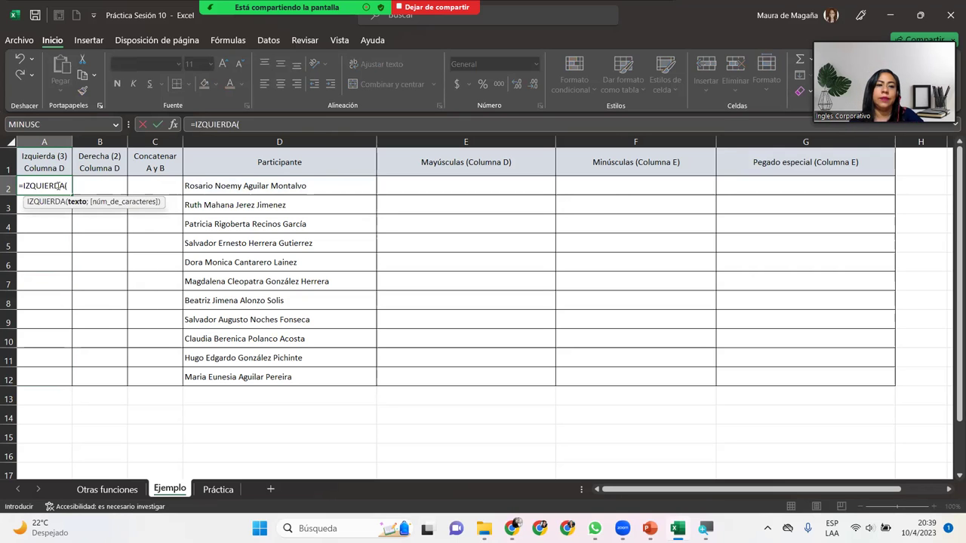
{"action": "left_click", "coordinate": [215, 187]}
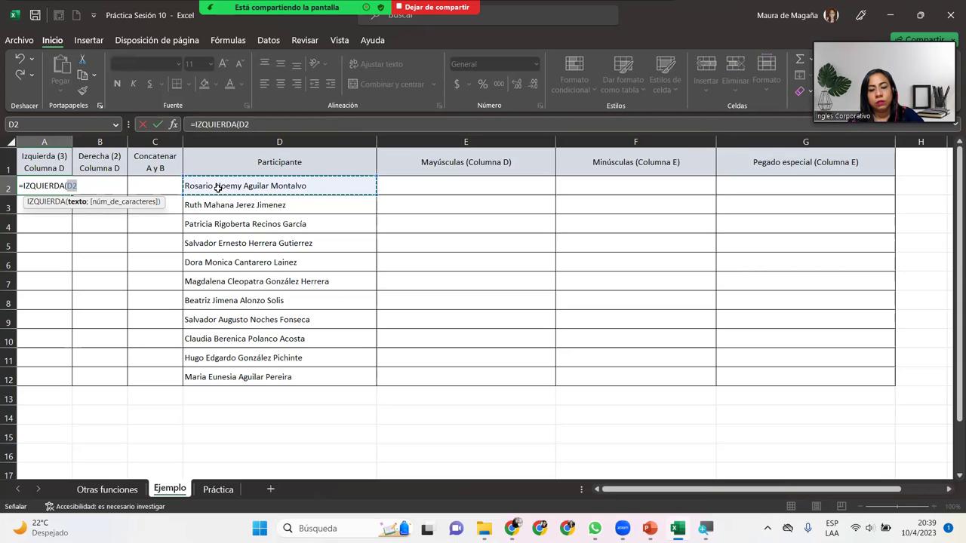
{"action": "type", "text": ";3"}
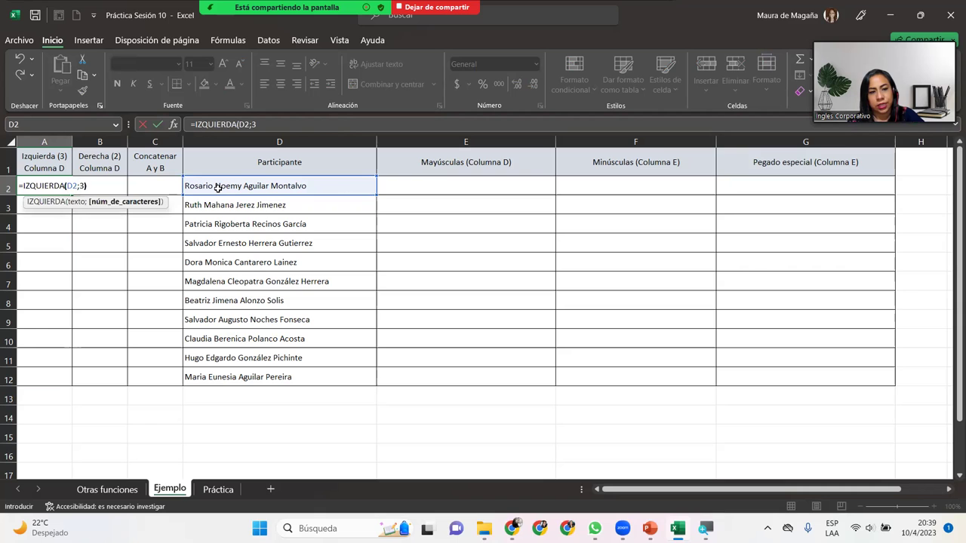
{"action": "type", "text": ")"}
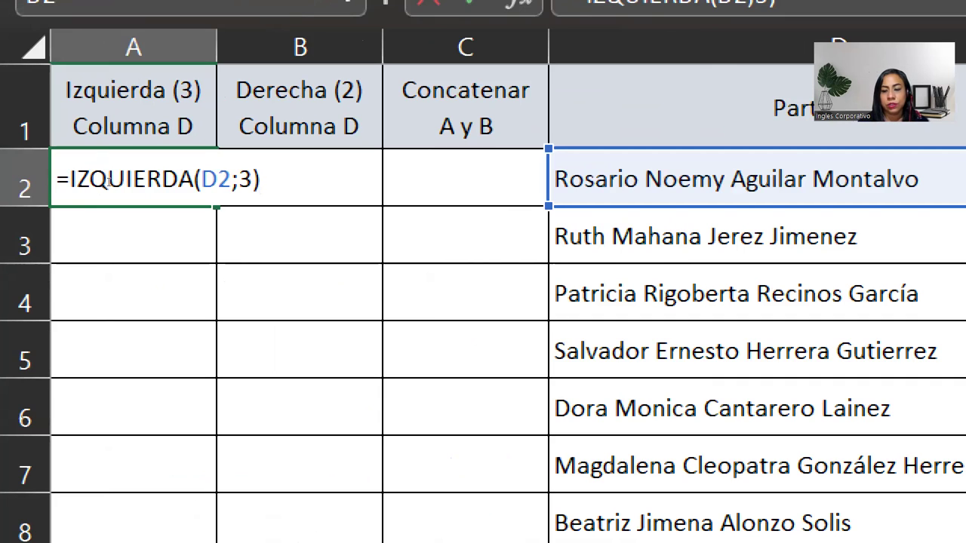
{"action": "key", "text": "Escape"}
{"action": "key", "text": "Return"}
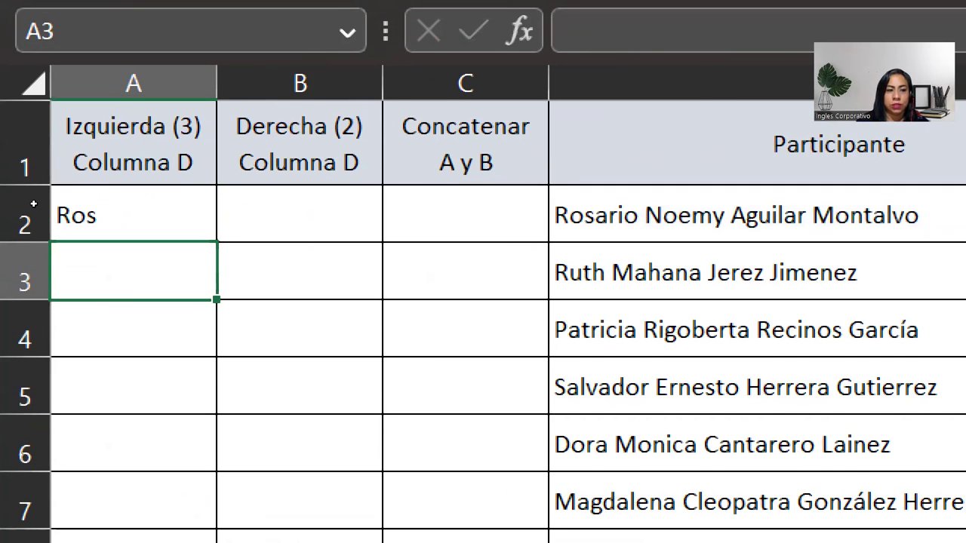
{"action": "left_click", "coordinate": [52, 153]}
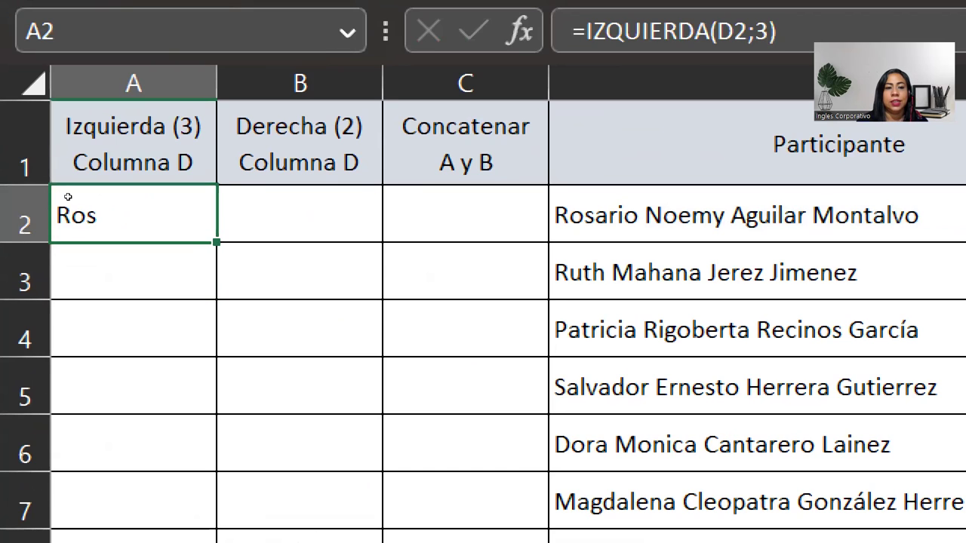
{"action": "key", "text": "ctrl+shift+Down"}
{"action": "key", "text": "ctrl+d"}
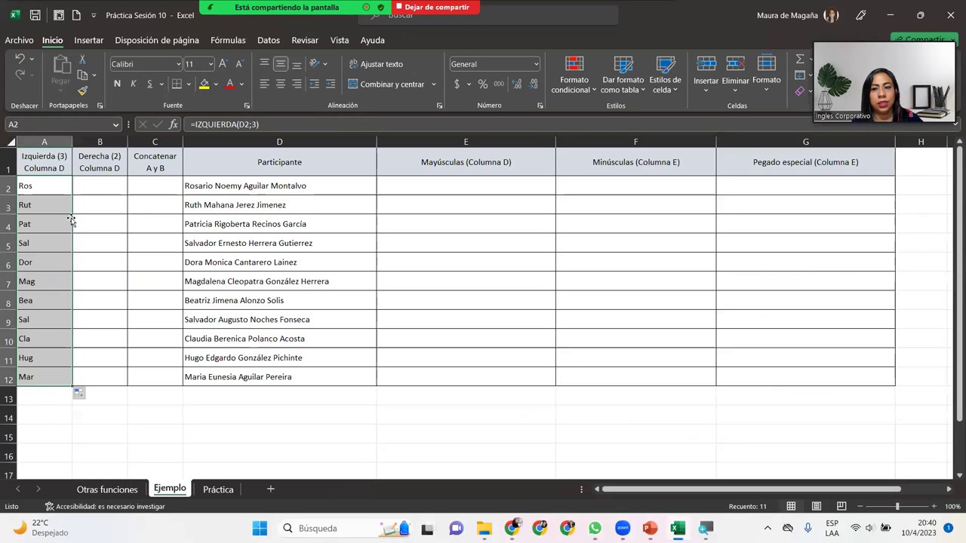
Enter =DERECHA(D2;2) in B2 and fill the formula down to B12
{"action": "left_click", "coordinate": [113, 182]}
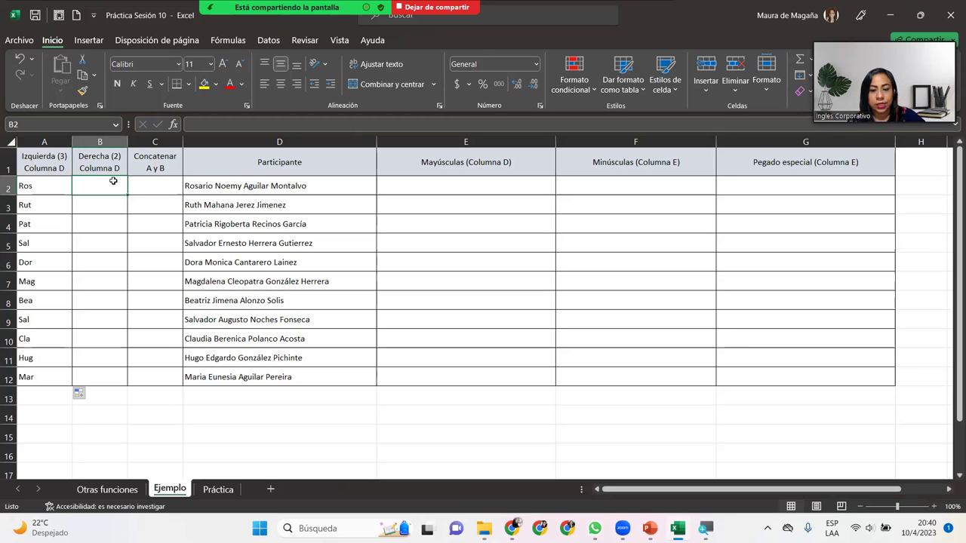
{"action": "type", "text": "=derec"}
{"action": "key", "text": "Tab"}
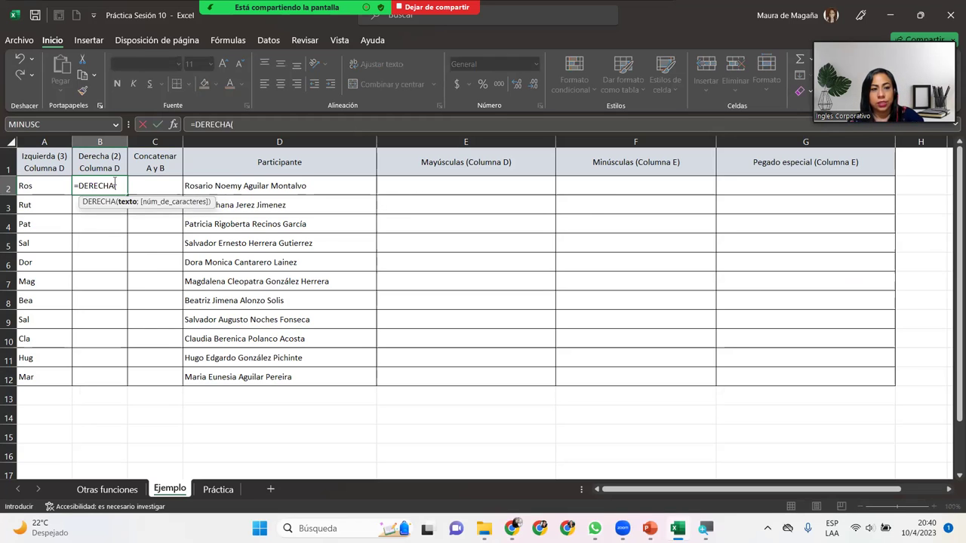
{"action": "left_click", "coordinate": [234, 188]}
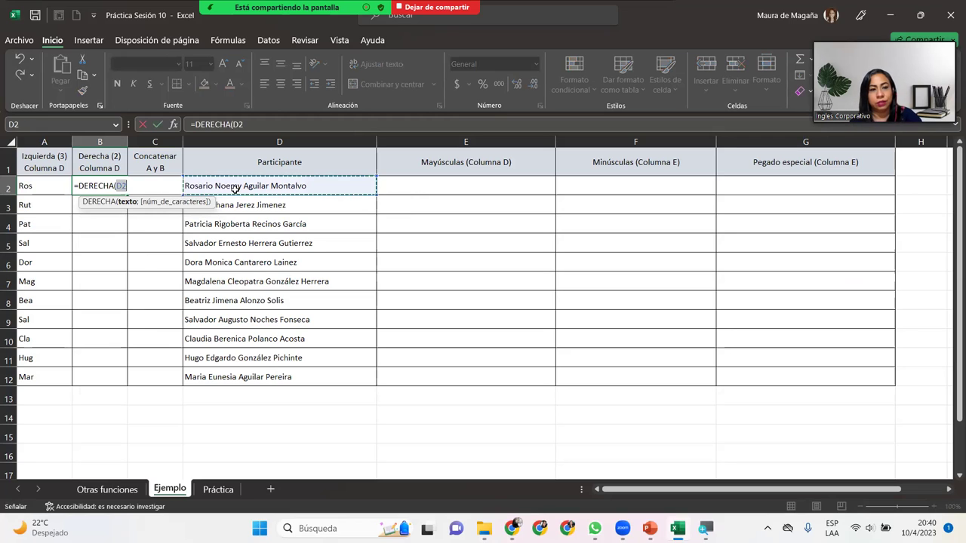
{"action": "type", "text": ";2"}
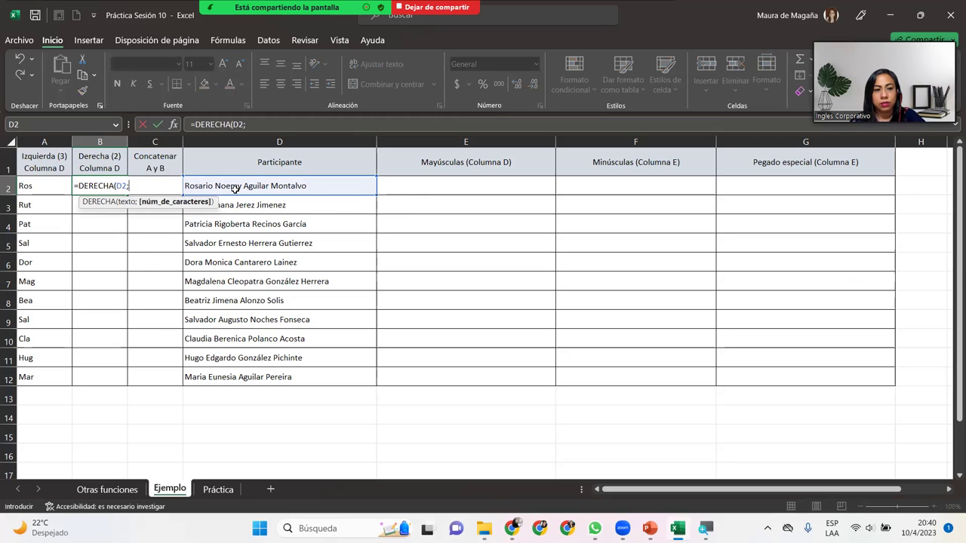
{"action": "type", "text": ")"}
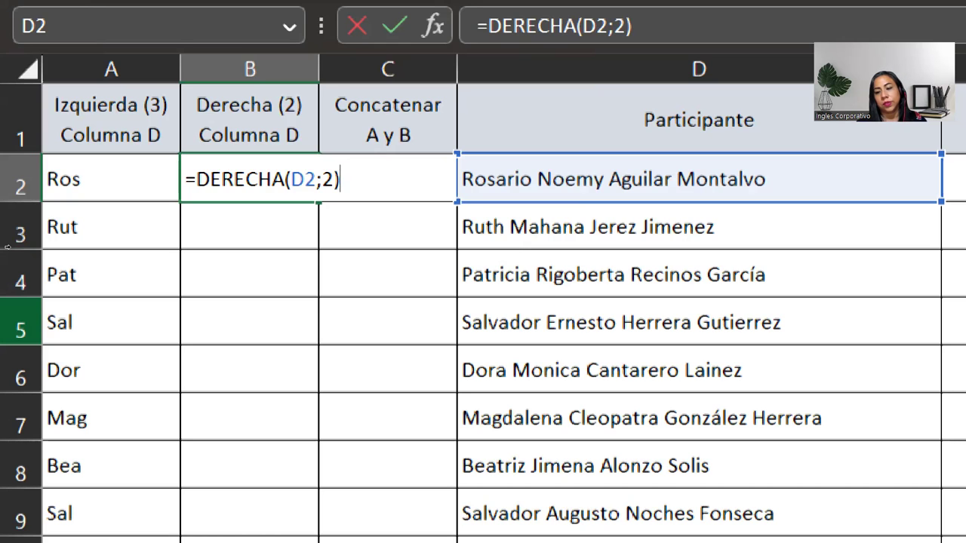
{"action": "key", "text": "Return"}
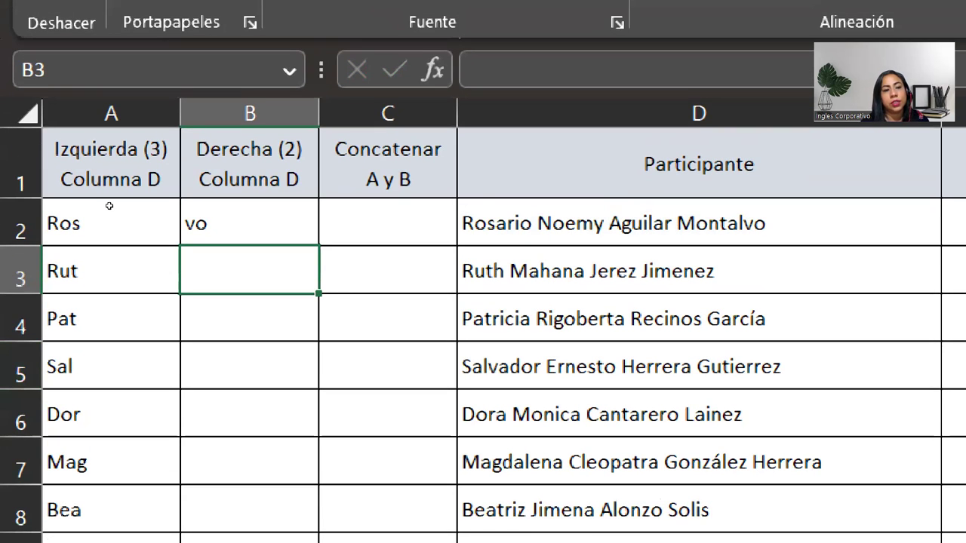
{"action": "key", "text": "Up"}
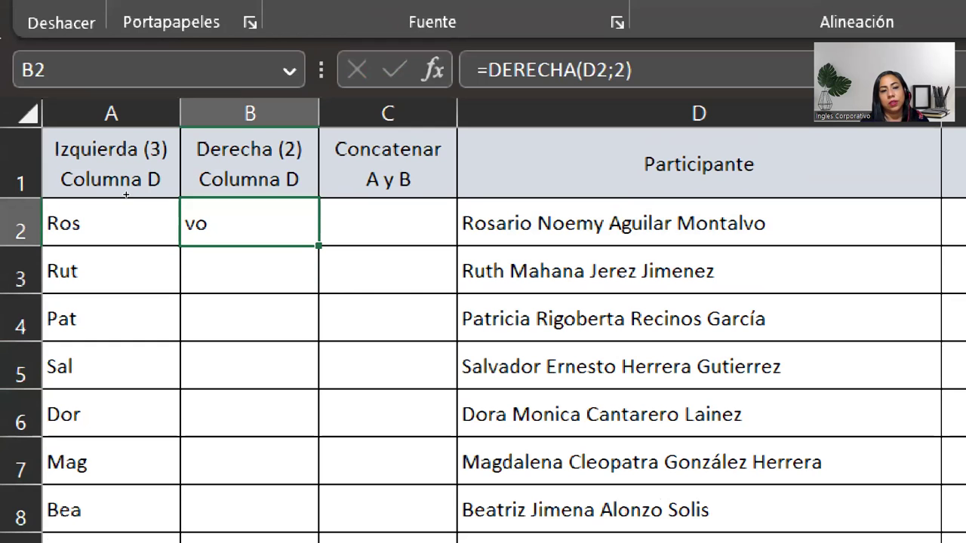
{"action": "key", "text": "ctrl+shift+Down"}
{"action": "key", "text": "ctrl+d"}
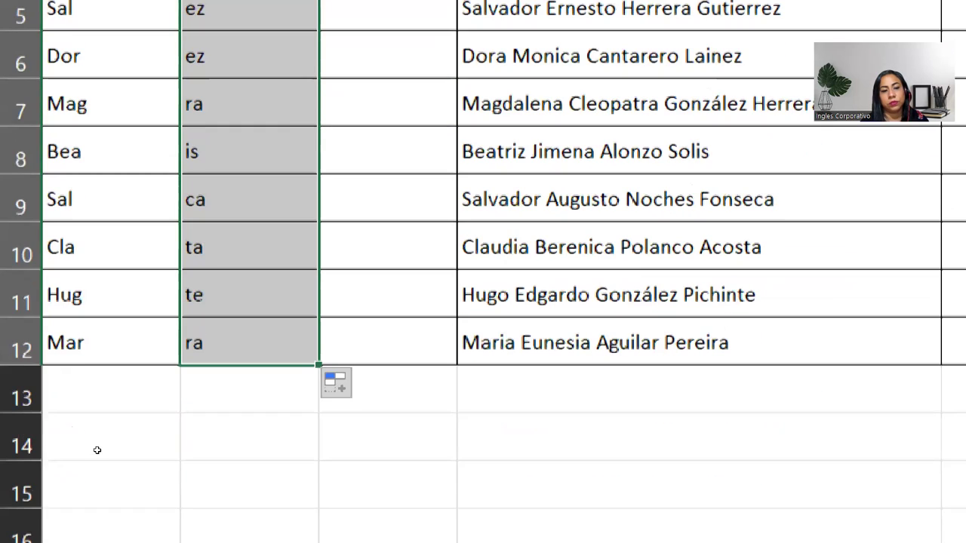
Review the extracted endings down column B against the participant names and examine the DERECHA formula in B2
{"action": "key", "text": "ctrl+Down"}
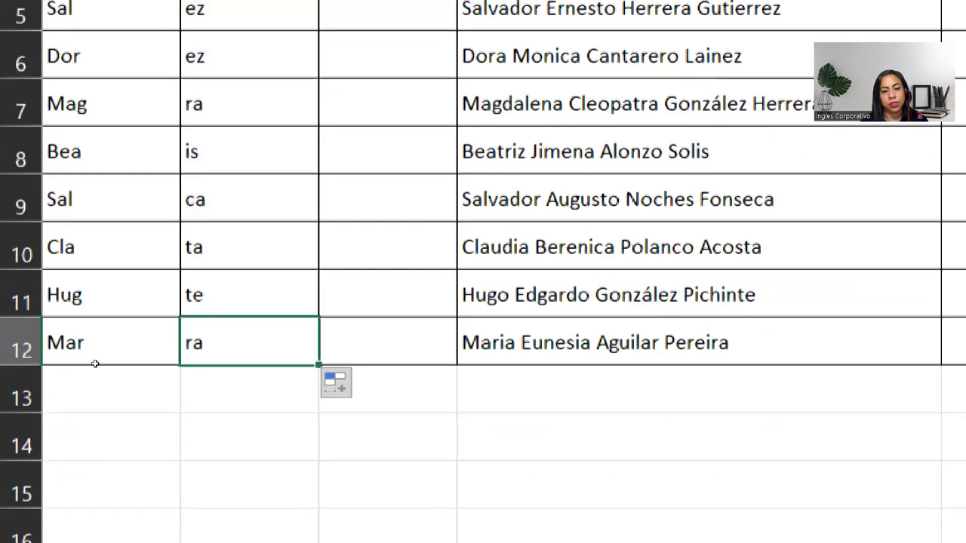
{"action": "key", "text": "Up"}
{"action": "key", "text": "Up"}
{"action": "key", "text": "shift+Up"}
{"action": "key", "text": "Up"}
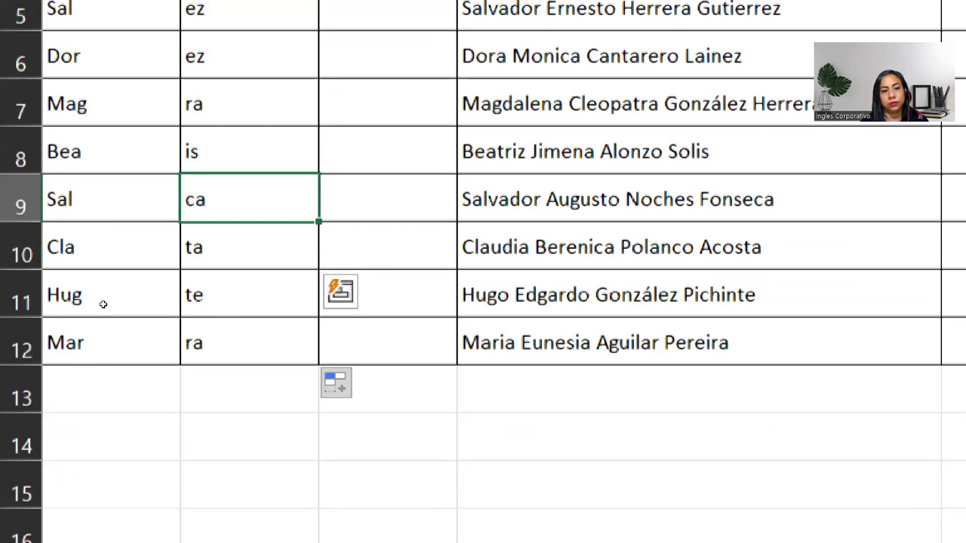
{"action": "key", "text": "Up"}
{"action": "key", "text": "ctrl+Up"}
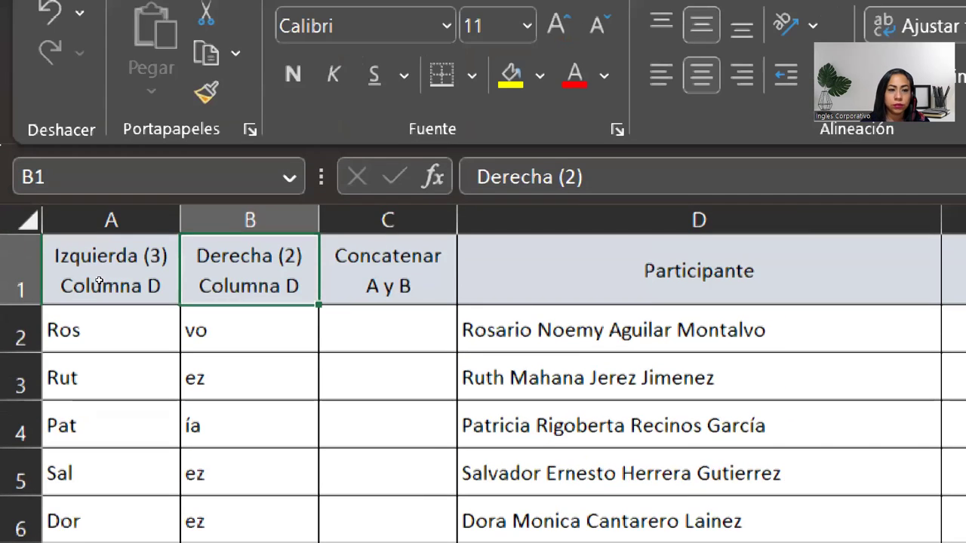
{"action": "key", "text": "Down"}
{"action": "key", "text": "Up"}
{"action": "key", "text": "Down"}
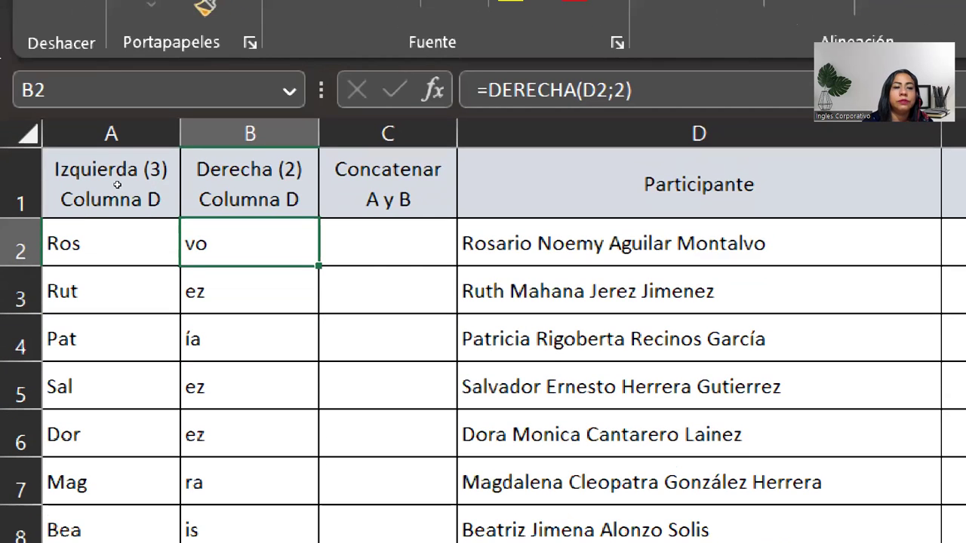
{"action": "key", "text": "F2"}
{"action": "key", "text": "End"}
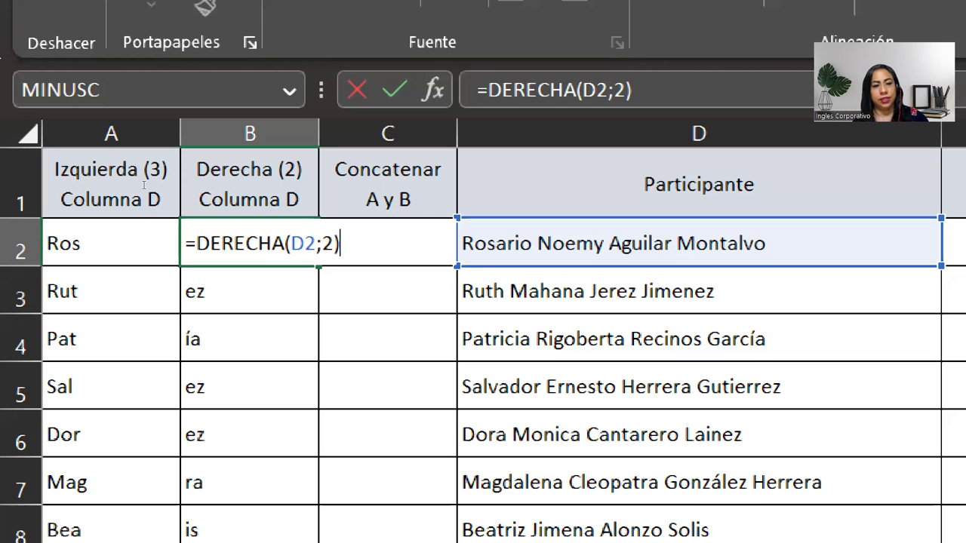
{"action": "key", "text": "Return"}
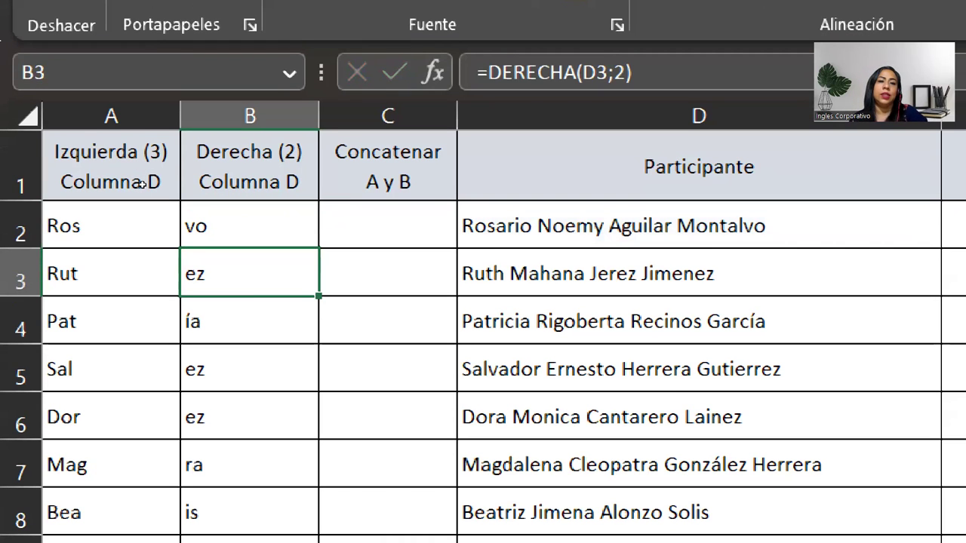
Enter =CONCATENAR(A2;B2) in C2 and fill the formula down to C12
{"action": "key", "text": "Up"}
{"action": "key", "text": "Right"}
{"action": "type", "text": "=conca"}
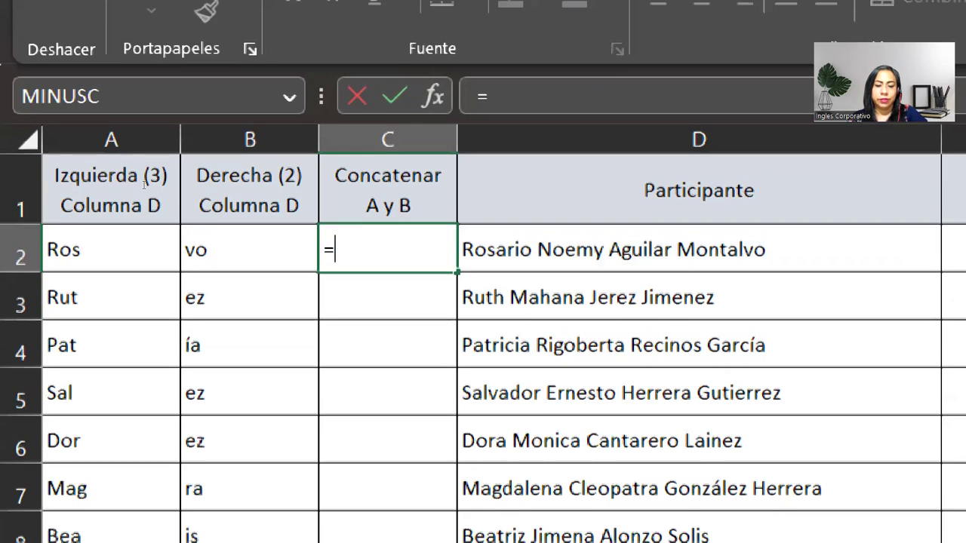
{"action": "type", "text": "te"}
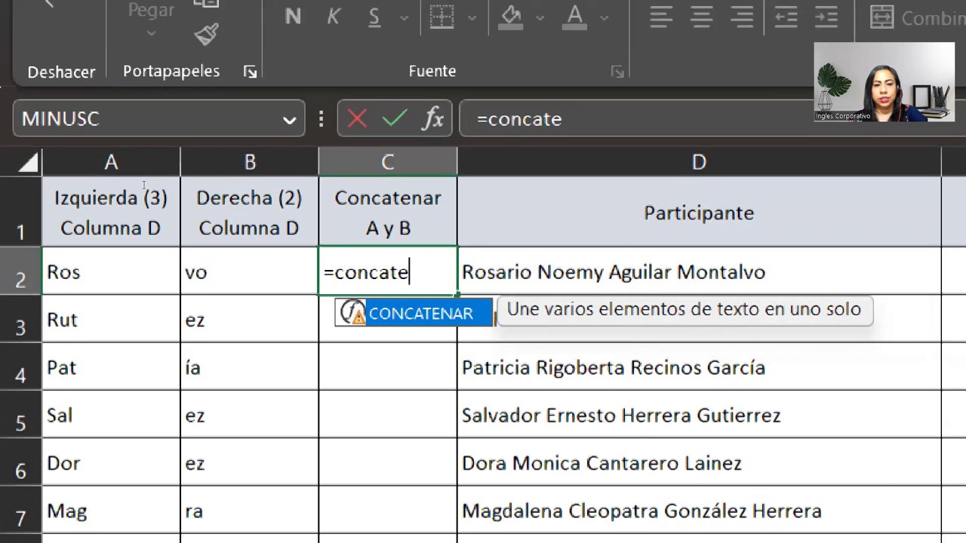
{"action": "key", "text": "Tab"}
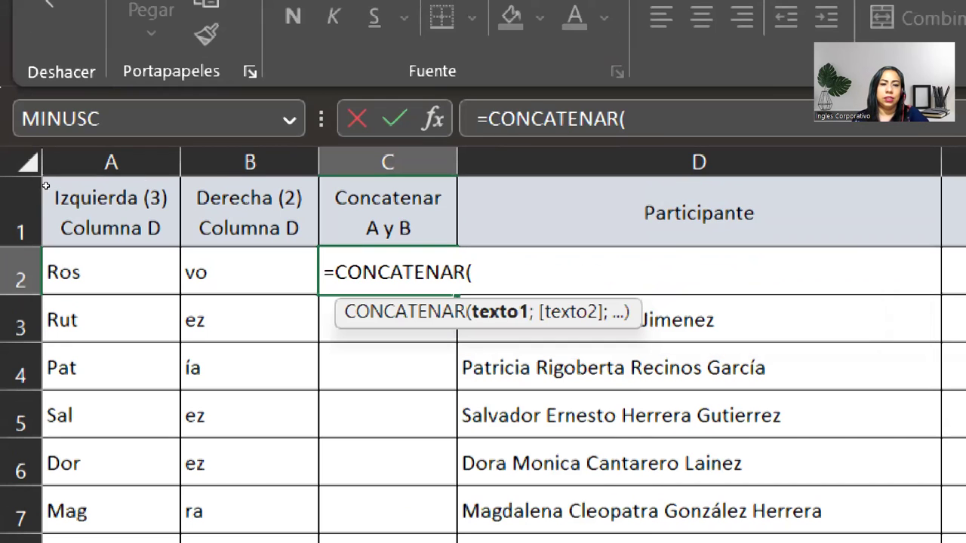
{"action": "key", "text": "Left"}
{"action": "key", "text": "Left"}
{"action": "type", "text": ";"}
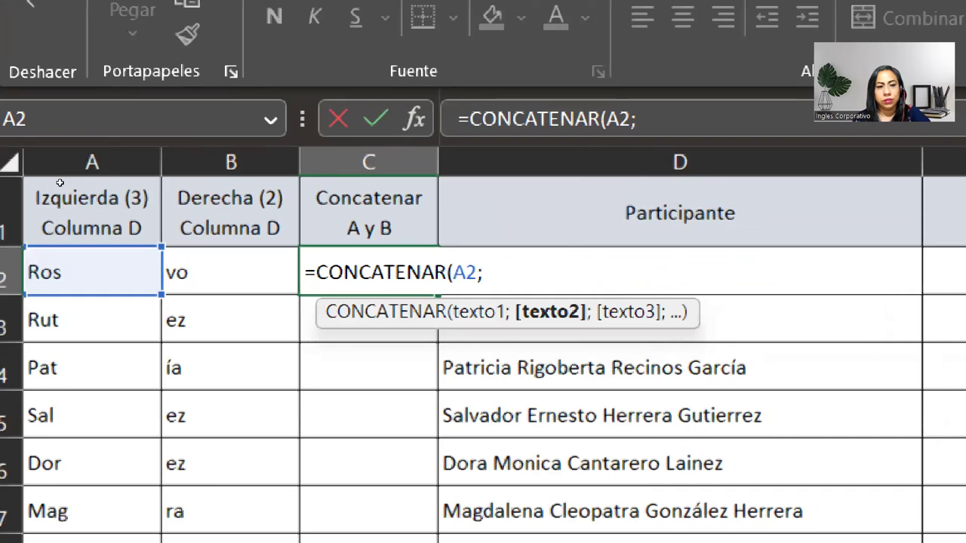
{"action": "key", "text": "Left"}
{"action": "type", "text": ")"}
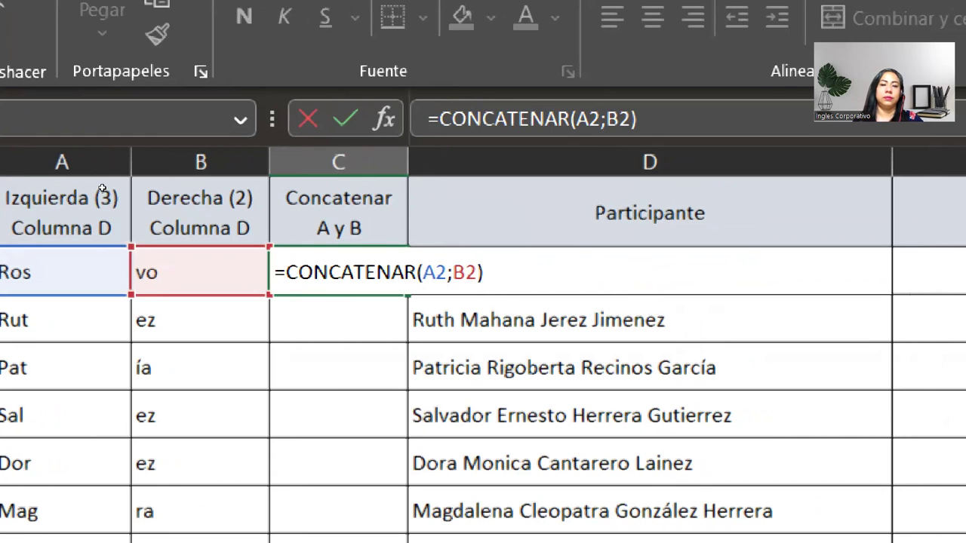
{"action": "key", "text": "Return"}
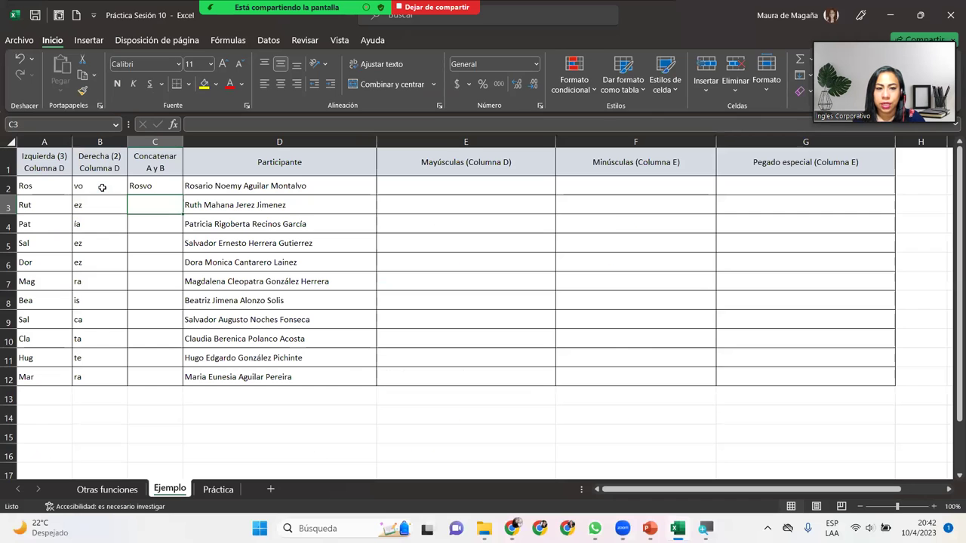
{"action": "left_click", "coordinate": [163, 189]}
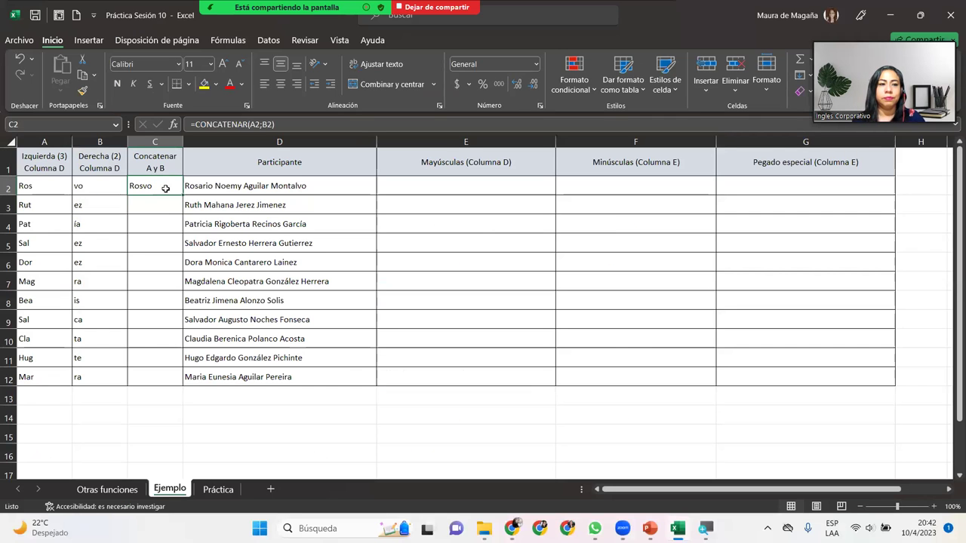
{"action": "double_click", "coordinate": [182, 194]}
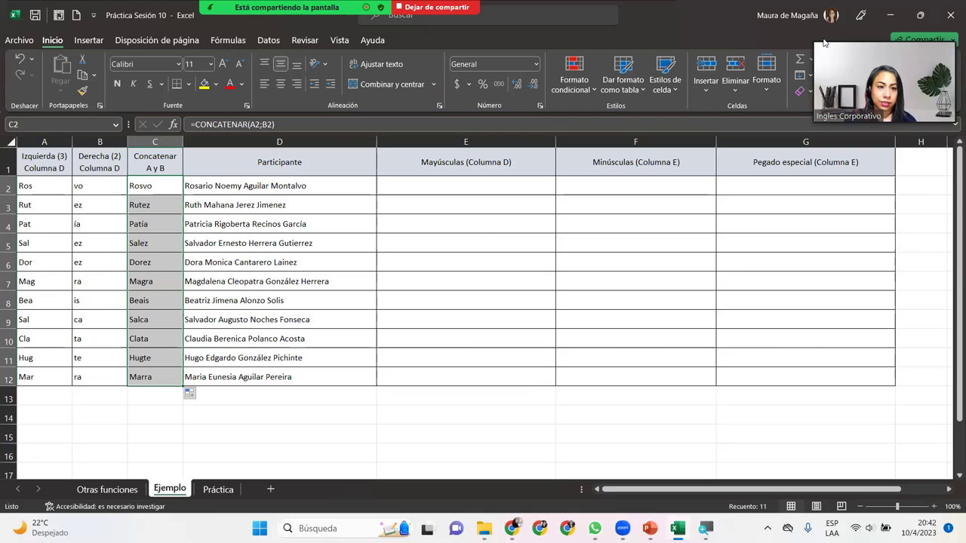
Inspect the CONCATENAR formulas in cells C2 to C5 and their row references
{"action": "left_click", "coordinate": [172, 189]}
{"action": "left_click", "coordinate": [163, 207]}
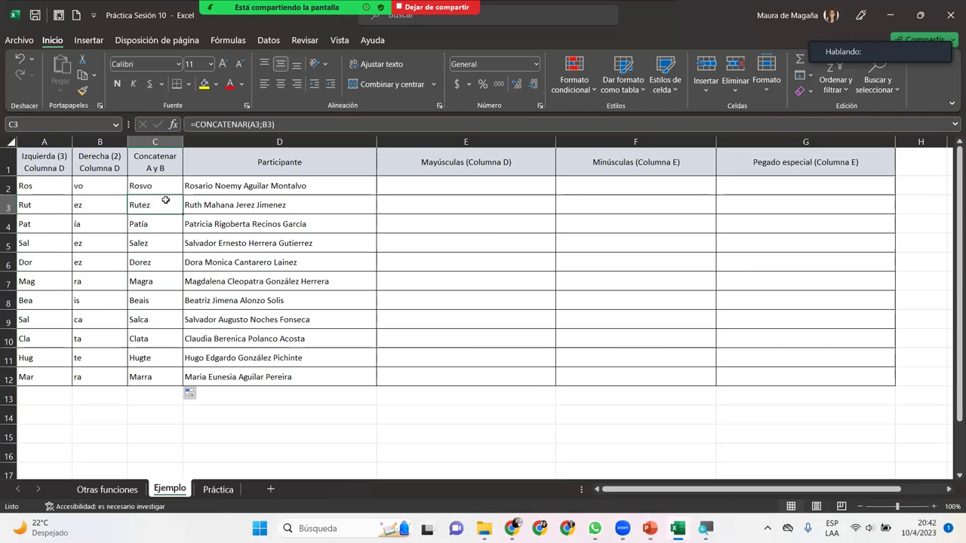
{"action": "left_click", "coordinate": [162, 222]}
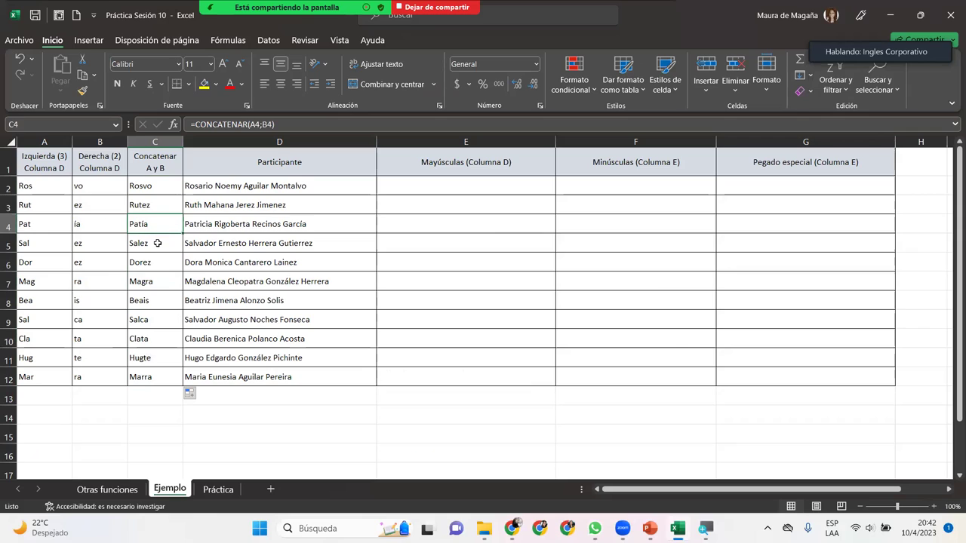
{"action": "left_click", "coordinate": [158, 243]}
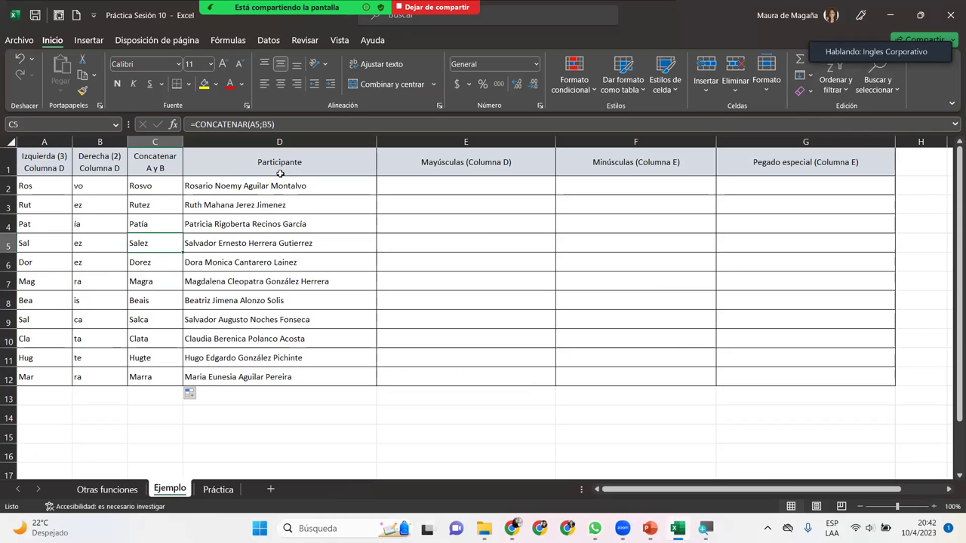
Enter =MAYUSC(D2) in E2 and fill the formula down to E12
{"action": "left_click", "coordinate": [143, 189]}
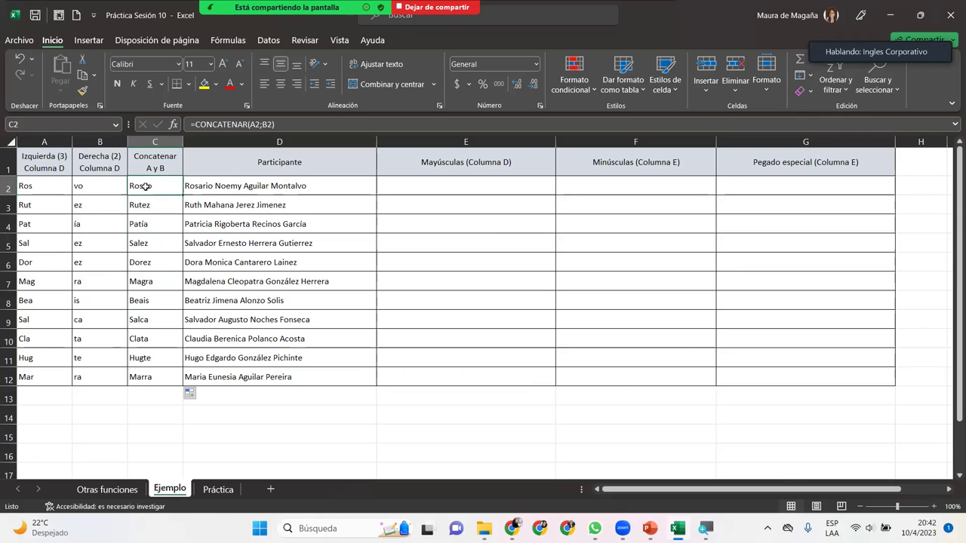
{"action": "left_click", "coordinate": [110, 185]}
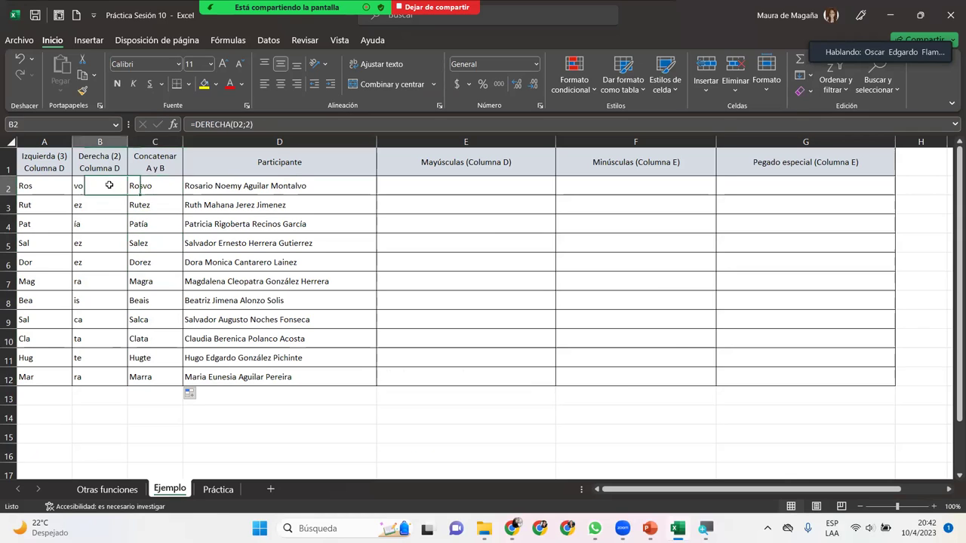
{"action": "left_click", "coordinate": [472, 179]}
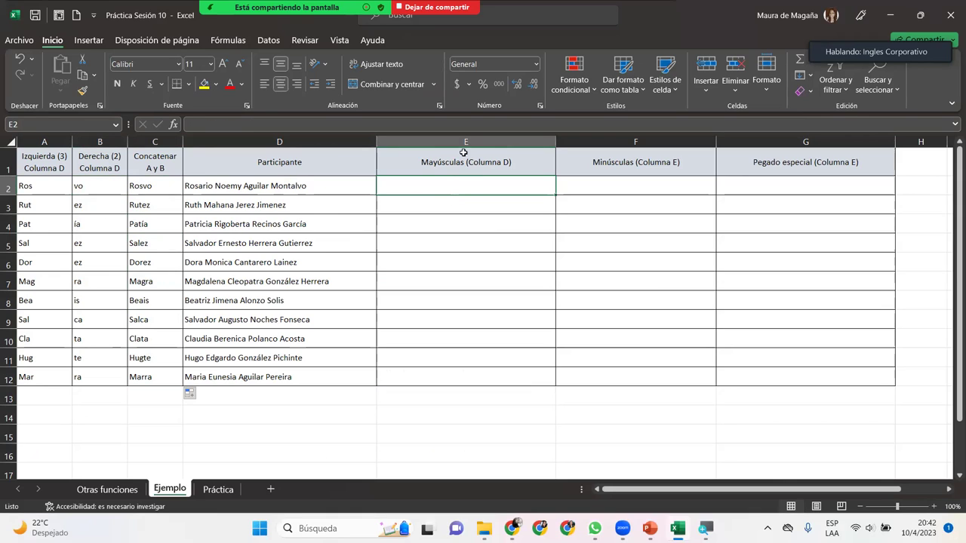
{"action": "left_click", "coordinate": [473, 141]}
{"action": "type", "text": "="}
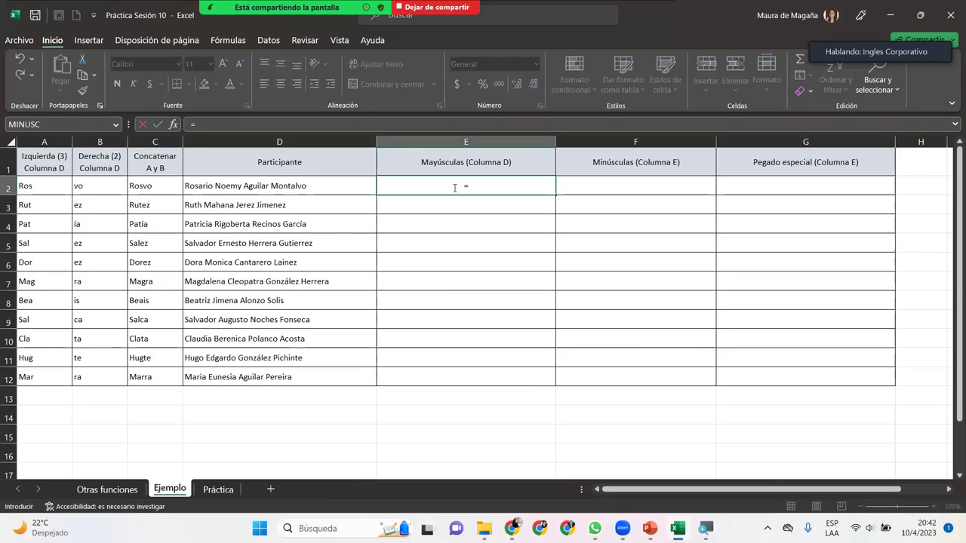
{"action": "type", "text": "mayus"}
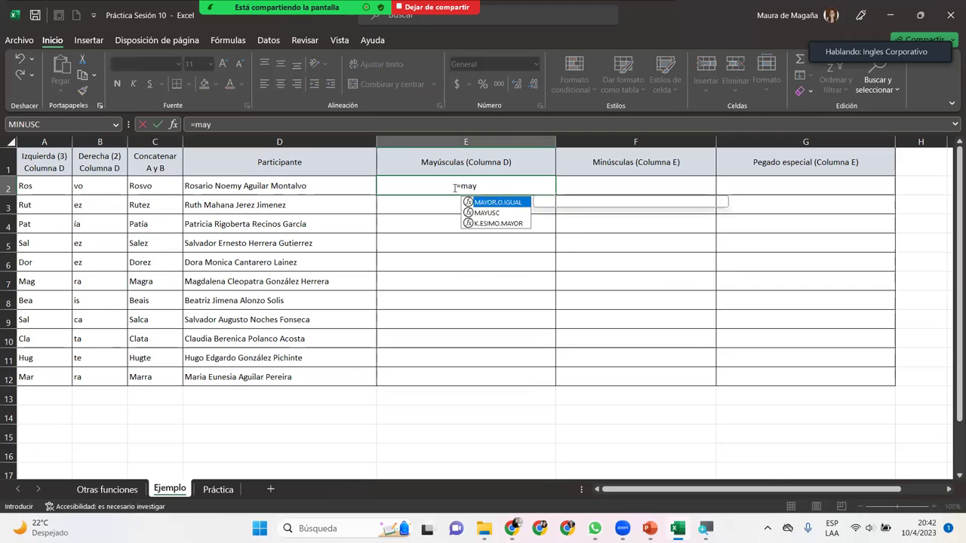
{"action": "key", "text": "Tab"}
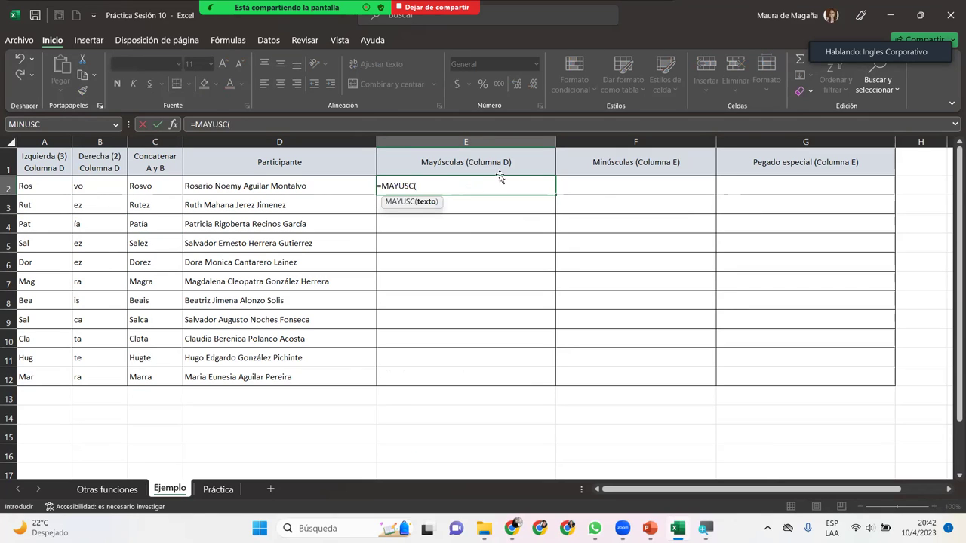
{"action": "left_click", "coordinate": [307, 188]}
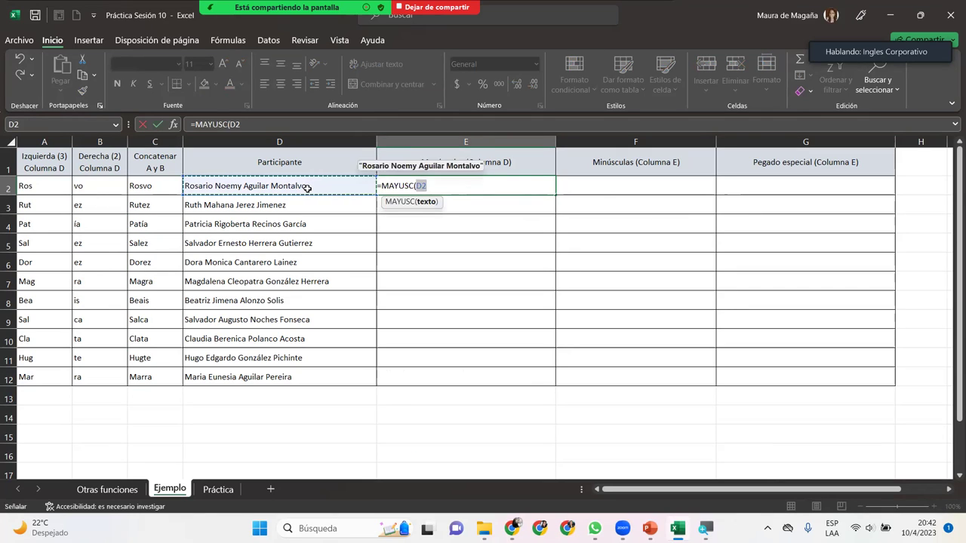
{"action": "type", "text": ")"}
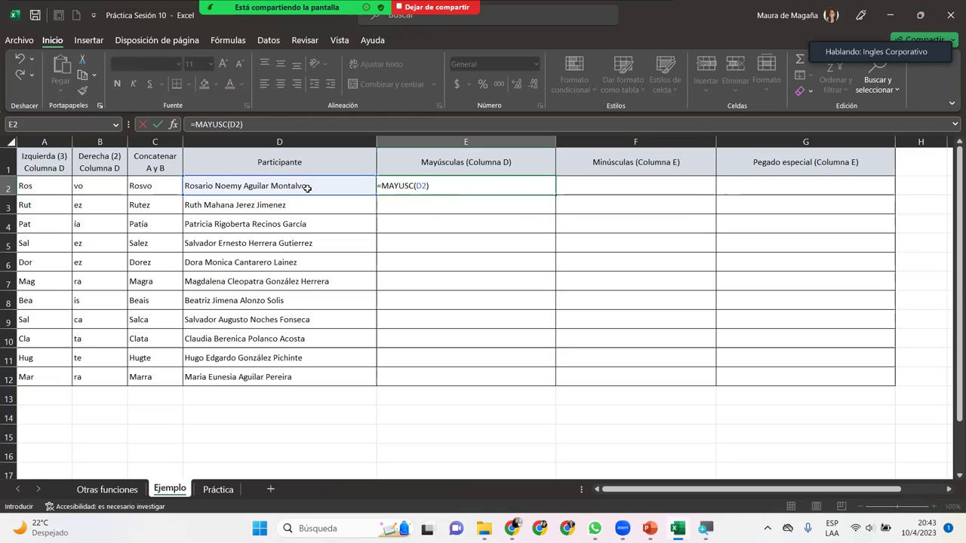
{"action": "key", "text": "Return"}
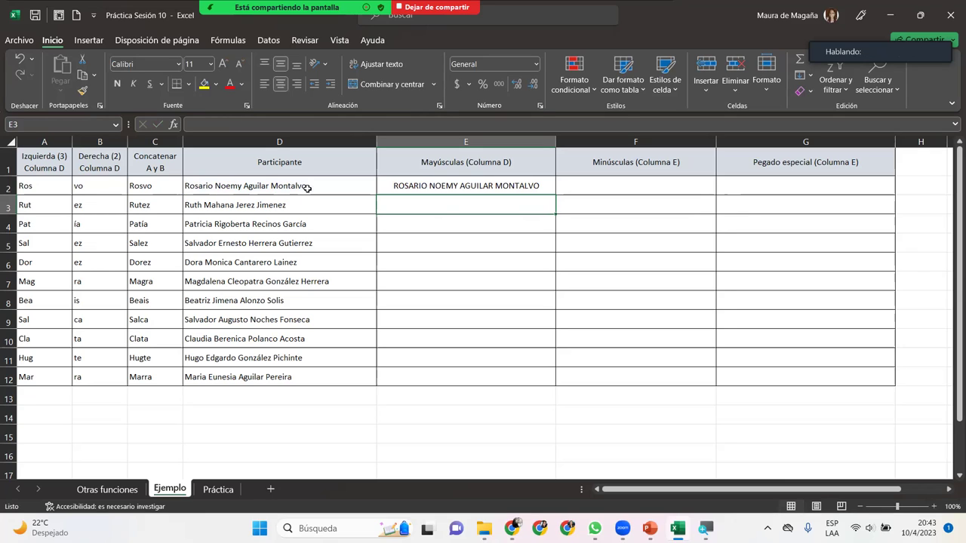
{"action": "left_click", "coordinate": [523, 179]}
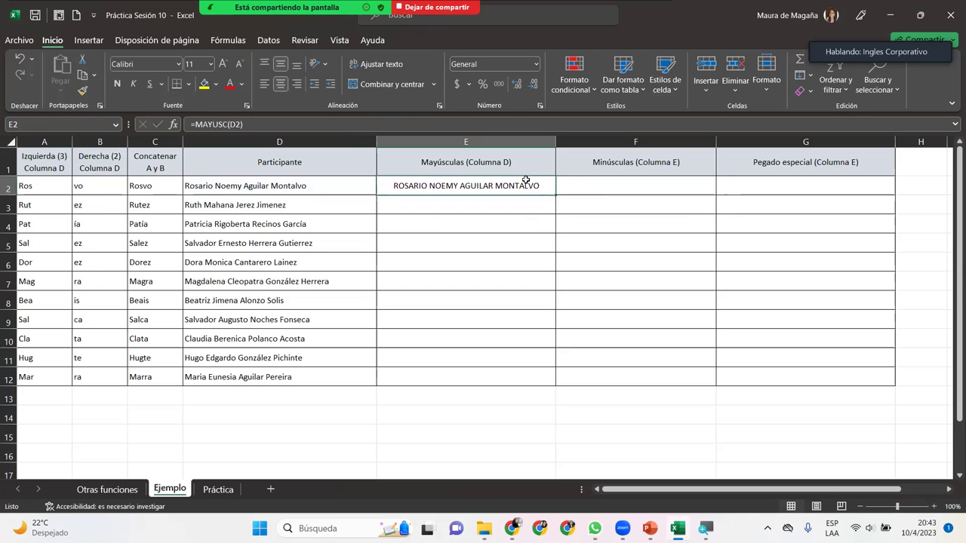
{"action": "double_click", "coordinate": [556, 192]}
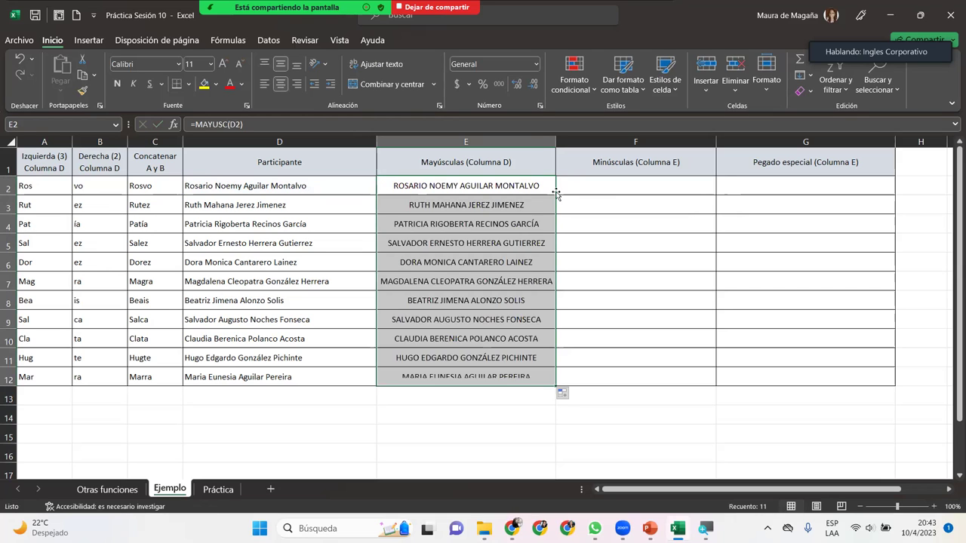
Enter =MINUSC(E2) in F2 and fill the formula down to F12
{"action": "left_click", "coordinate": [586, 187]}
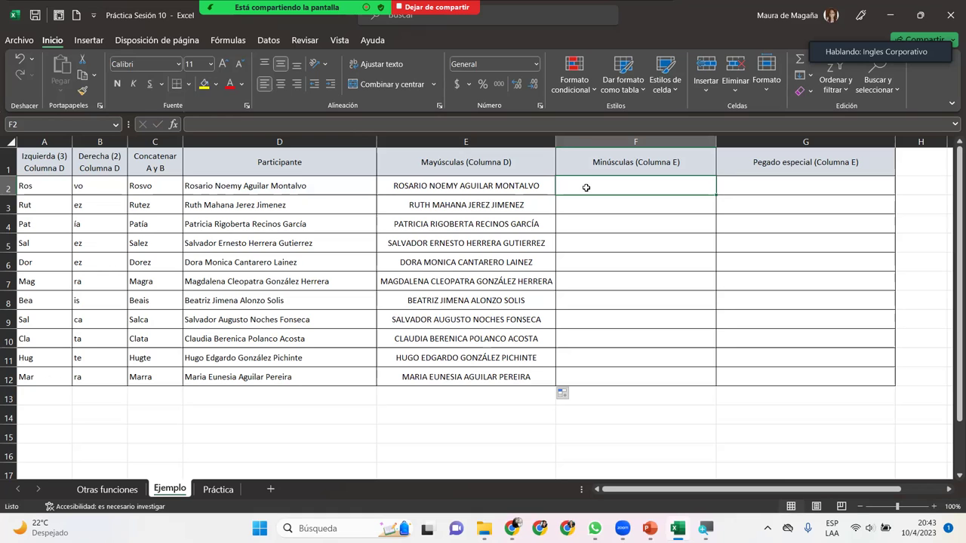
{"action": "type", "text": "=min"}
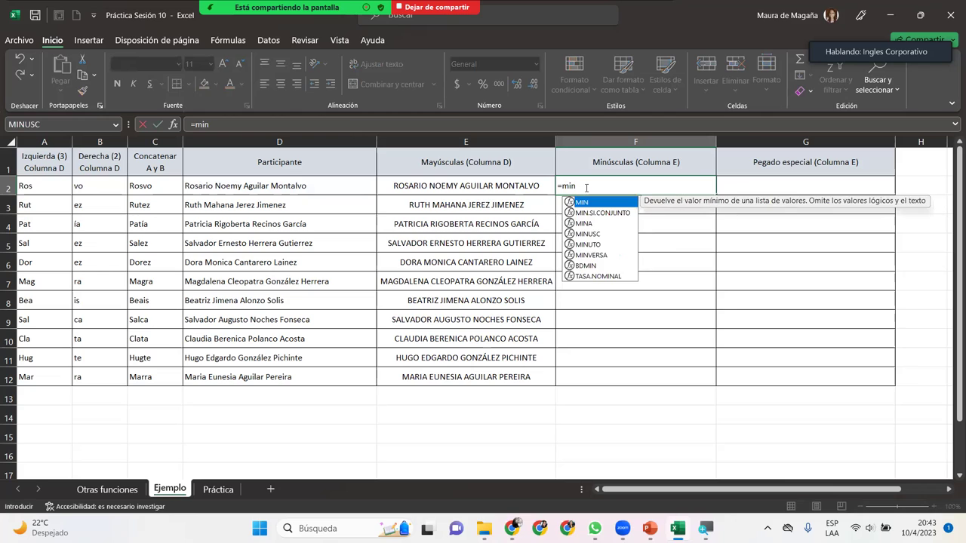
{"action": "type", "text": "usc"}
{"action": "key", "text": "Tab"}
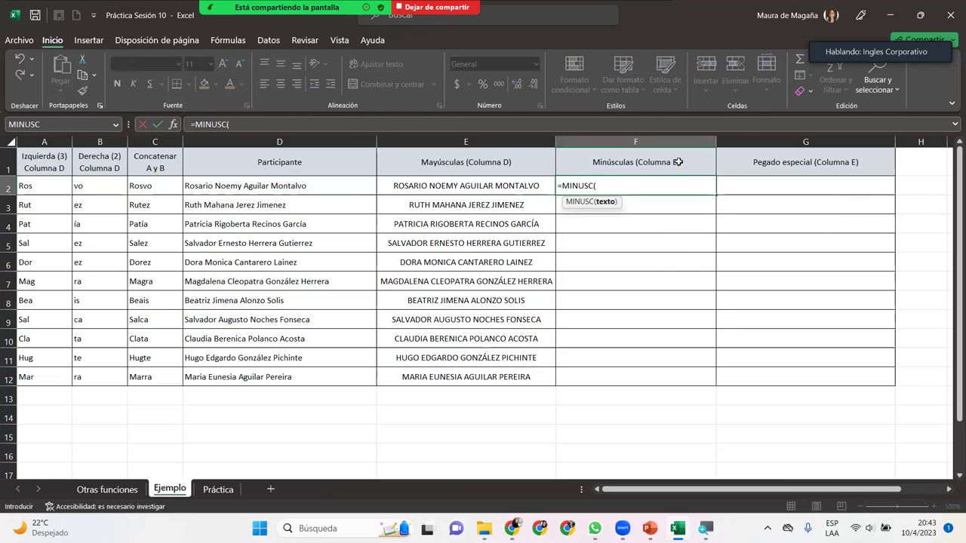
{"action": "left_click", "coordinate": [521, 182]}
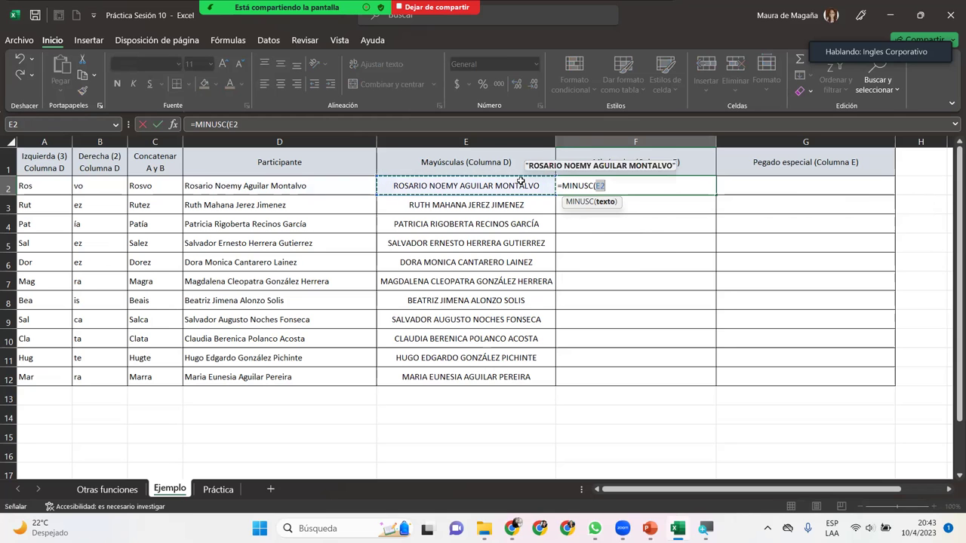
{"action": "type", "text": ")"}
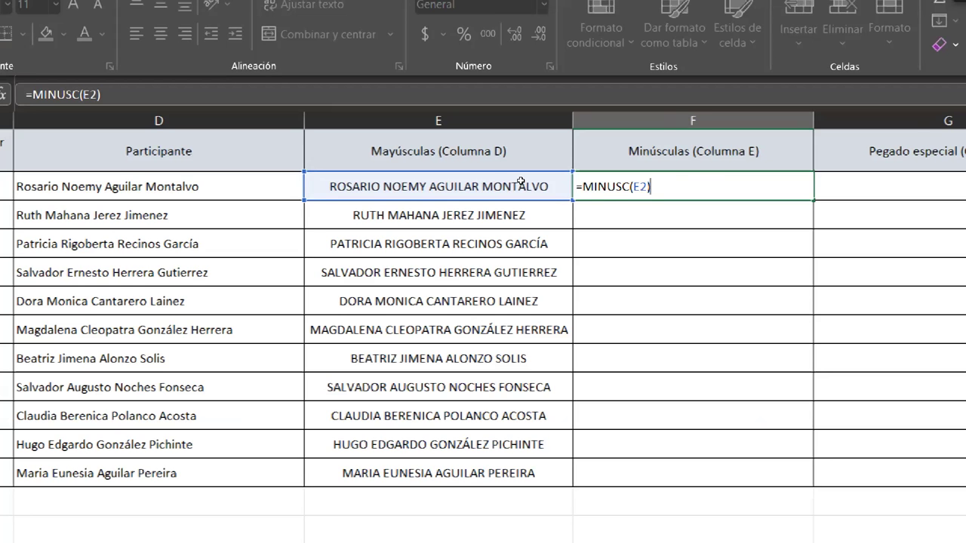
{"action": "key", "text": "Return"}
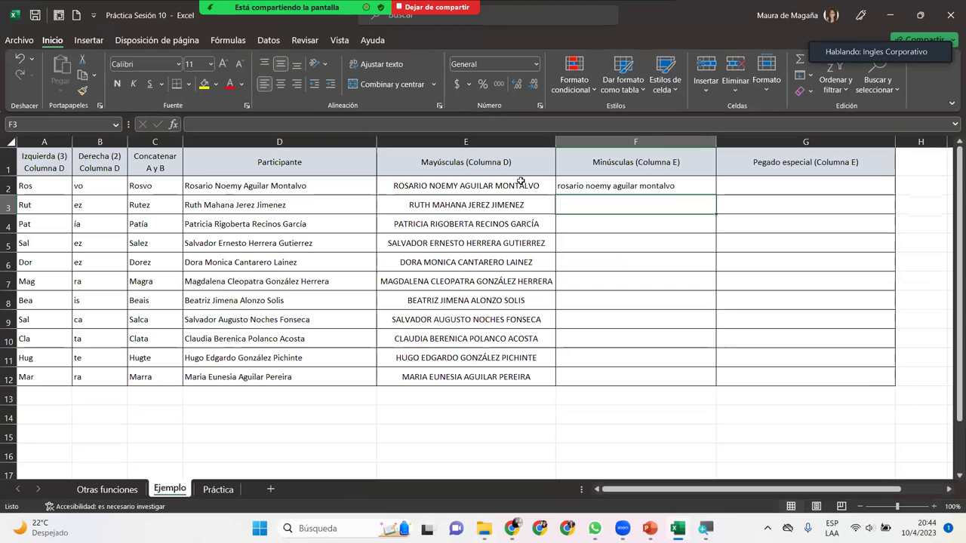
{"action": "left_click", "coordinate": [695, 188]}
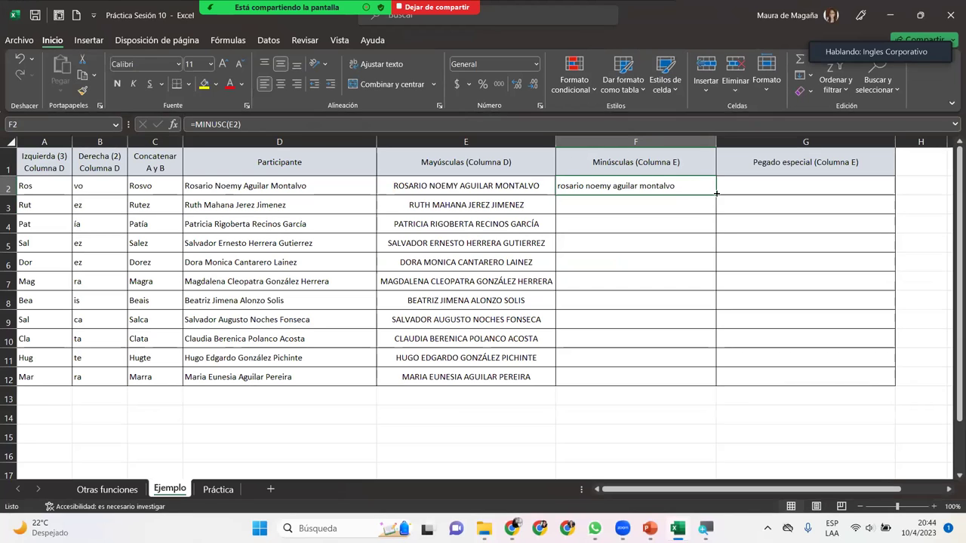
{"action": "double_click", "coordinate": [716, 194]}
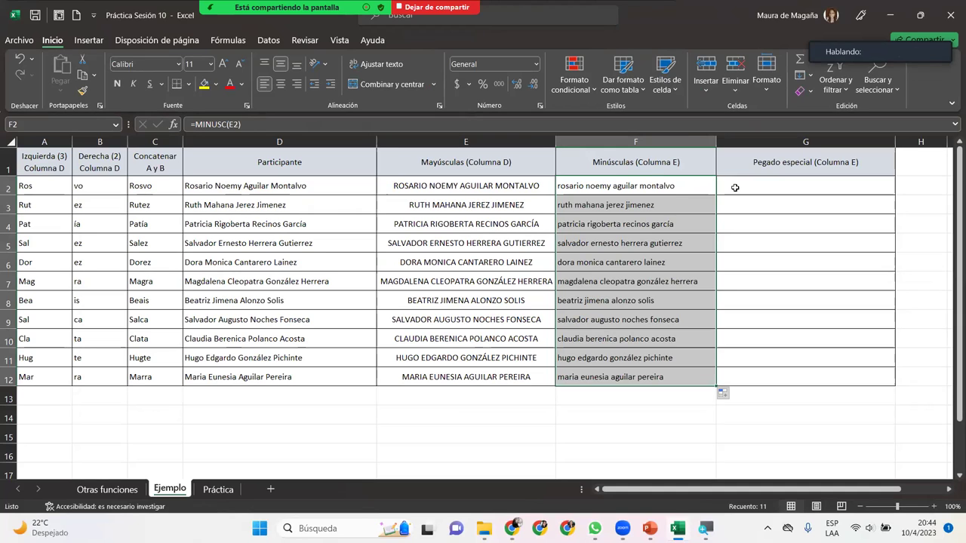
Copy the uppercase names in E2:E12 and paste them as values only into the Pegado especial column starting at G2
{"action": "left_click", "coordinate": [735, 187]}
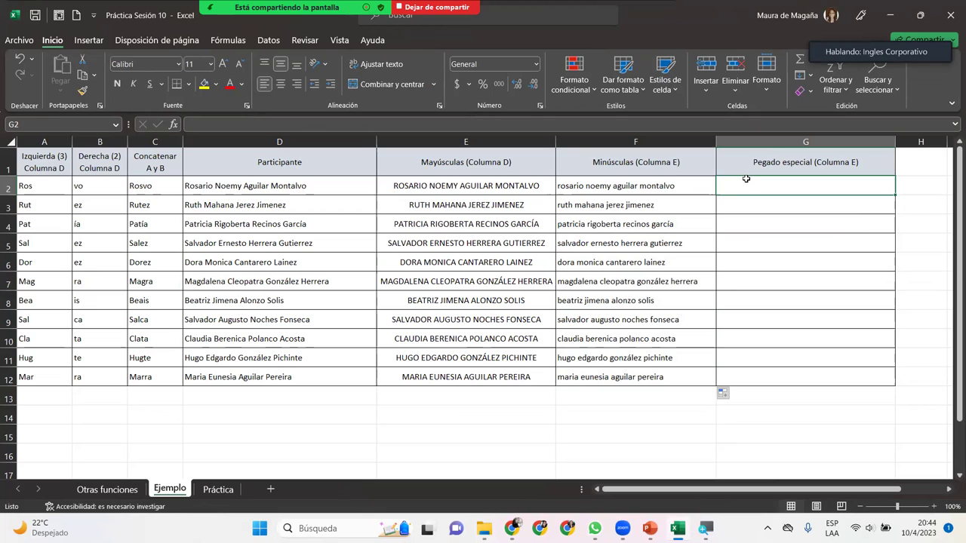
{"action": "left_click", "coordinate": [516, 184]}
{"action": "left_click_drag", "start_coordinate": [517, 184], "coordinate": [507, 380]}
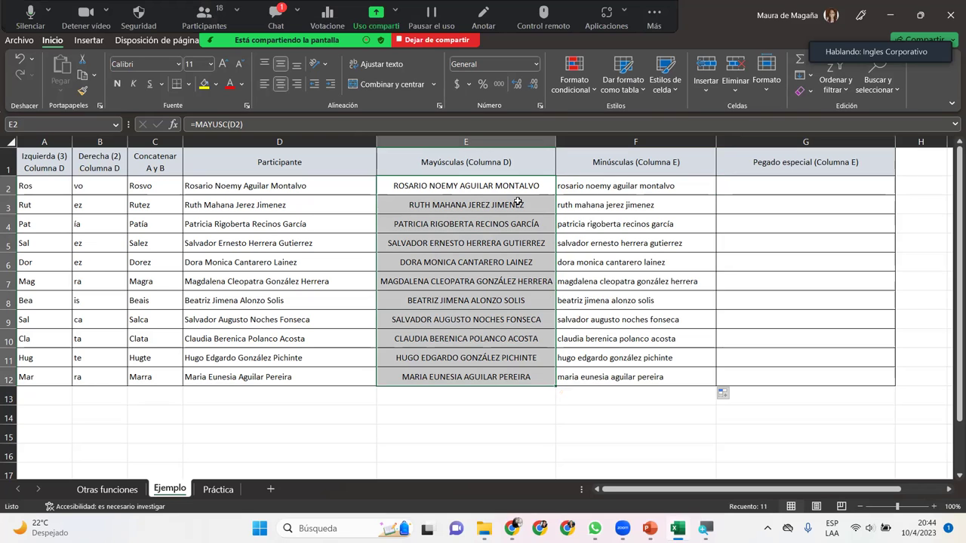
{"action": "key", "text": "ctrl+c"}
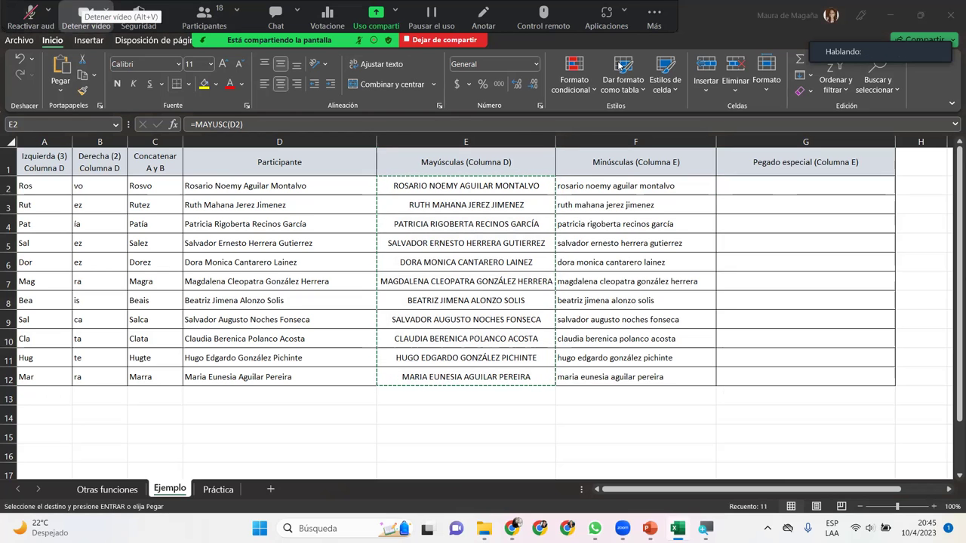
{"action": "key", "text": "alt+a"}
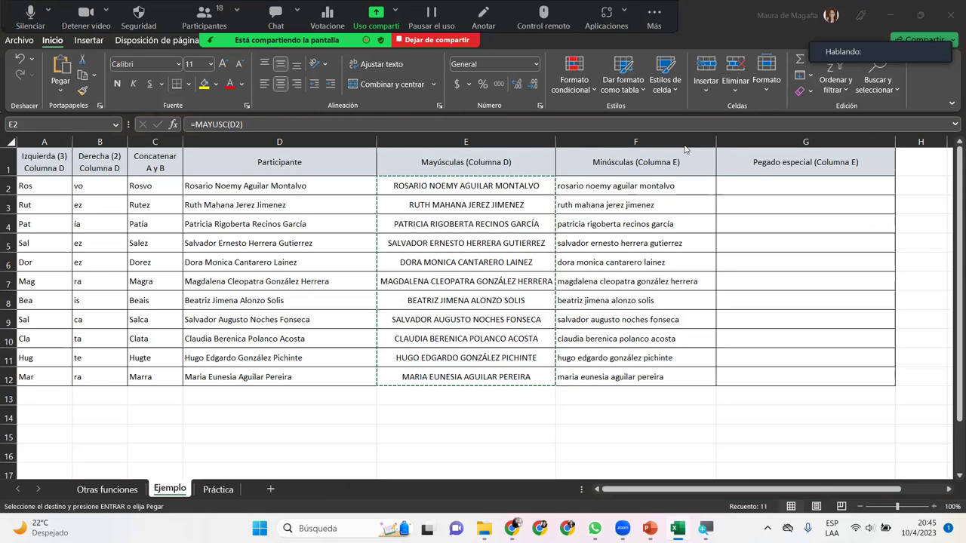
{"action": "left_click", "coordinate": [762, 190]}
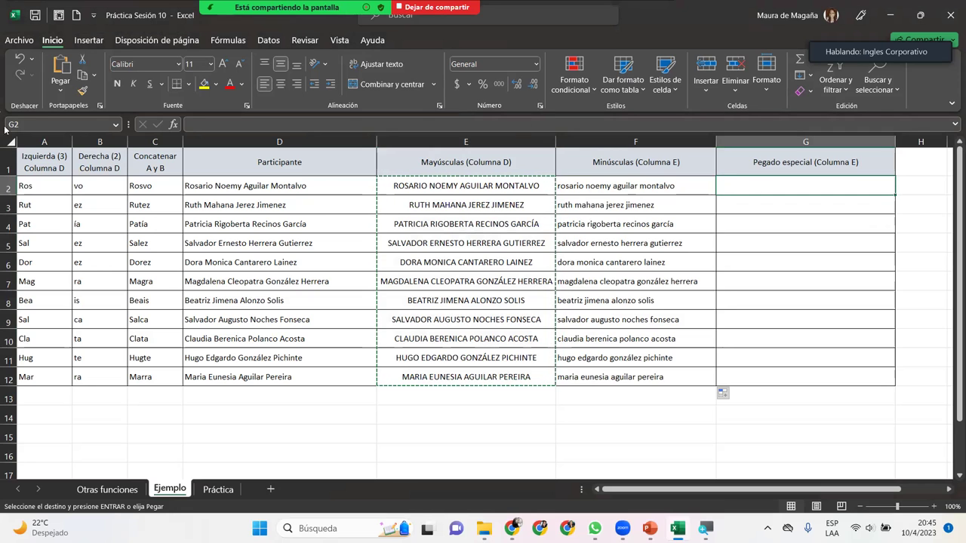
{"action": "left_click", "coordinate": [62, 92]}
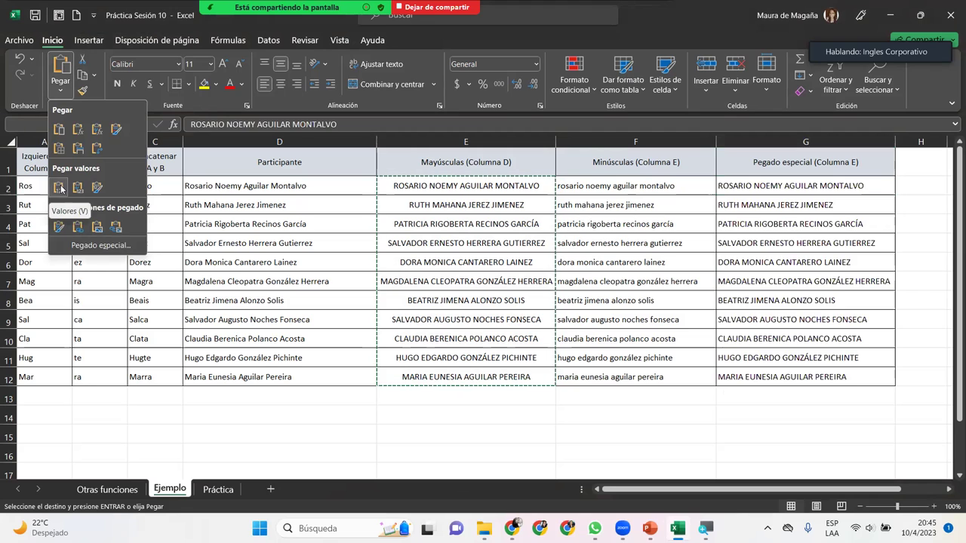
{"action": "left_click", "coordinate": [60, 188]}
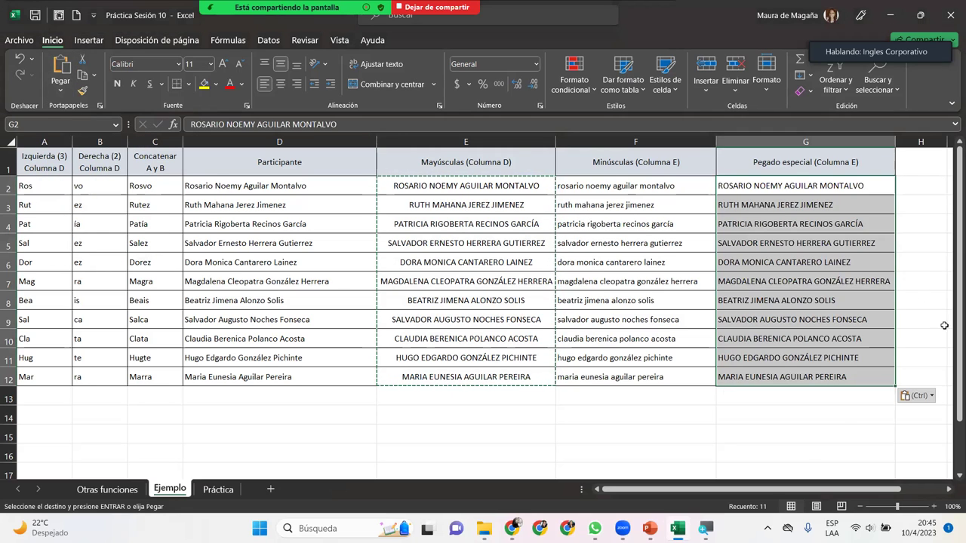
Inspect the contents of the pasted cells G2 to G12 to check whether they hold plain text or formulas
{"action": "left_click", "coordinate": [864, 357]}
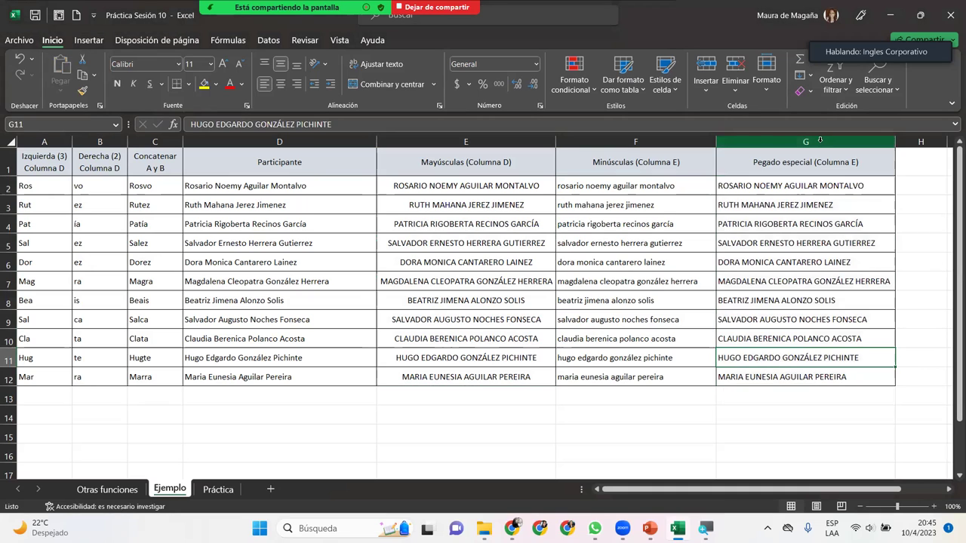
{"action": "left_click", "coordinate": [819, 200]}
{"action": "left_click", "coordinate": [842, 249]}
{"action": "left_click", "coordinate": [834, 276]}
{"action": "left_click", "coordinate": [838, 299]}
{"action": "left_click", "coordinate": [832, 323]}
{"action": "left_click", "coordinate": [825, 340]}
{"action": "left_click", "coordinate": [817, 358]}
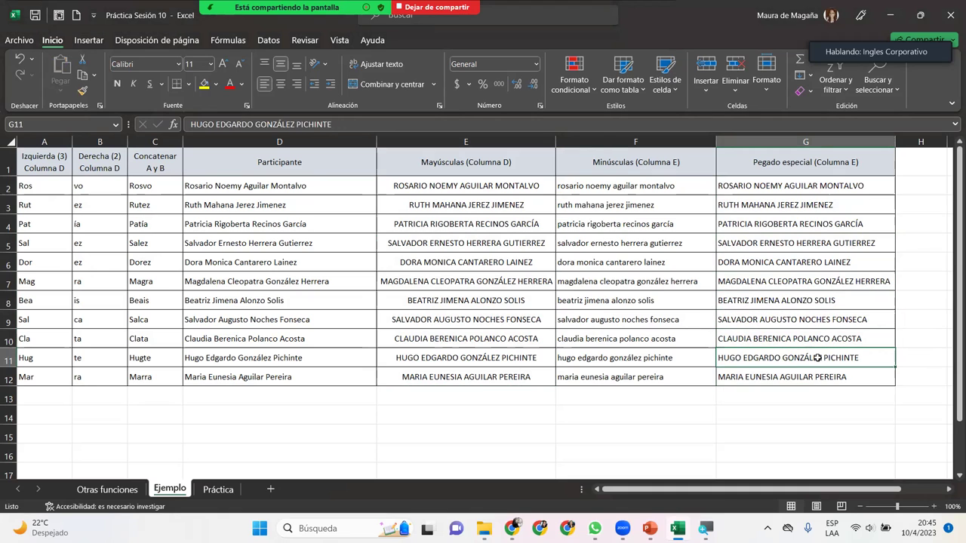
{"action": "left_click", "coordinate": [817, 372]}
{"action": "left_click", "coordinate": [820, 350]}
{"action": "left_click", "coordinate": [828, 321]}
{"action": "left_click", "coordinate": [838, 297]}
{"action": "left_click", "coordinate": [841, 280]}
{"action": "left_click", "coordinate": [844, 256]}
{"action": "left_click", "coordinate": [847, 237]}
{"action": "left_click", "coordinate": [849, 221]}
{"action": "left_click", "coordinate": [852, 208]}
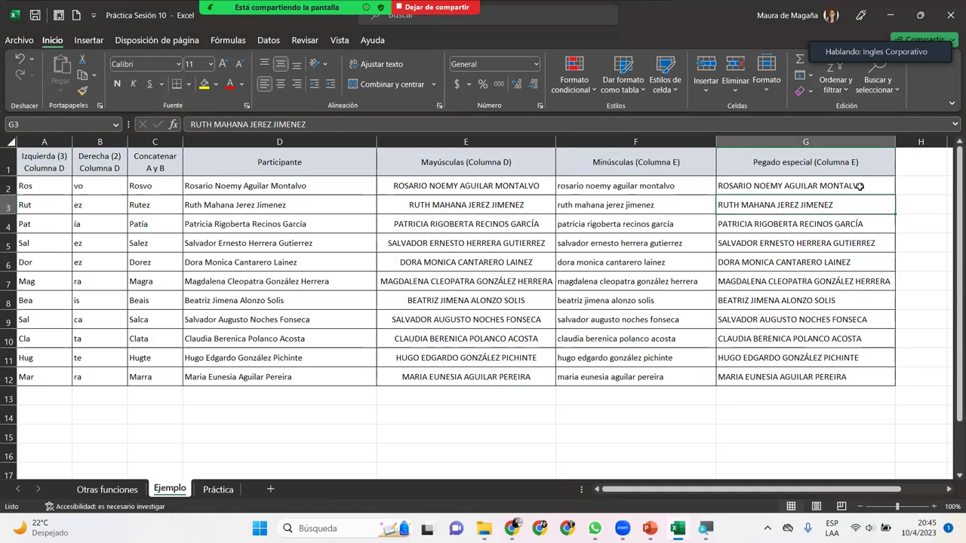
{"action": "left_click", "coordinate": [860, 186]}
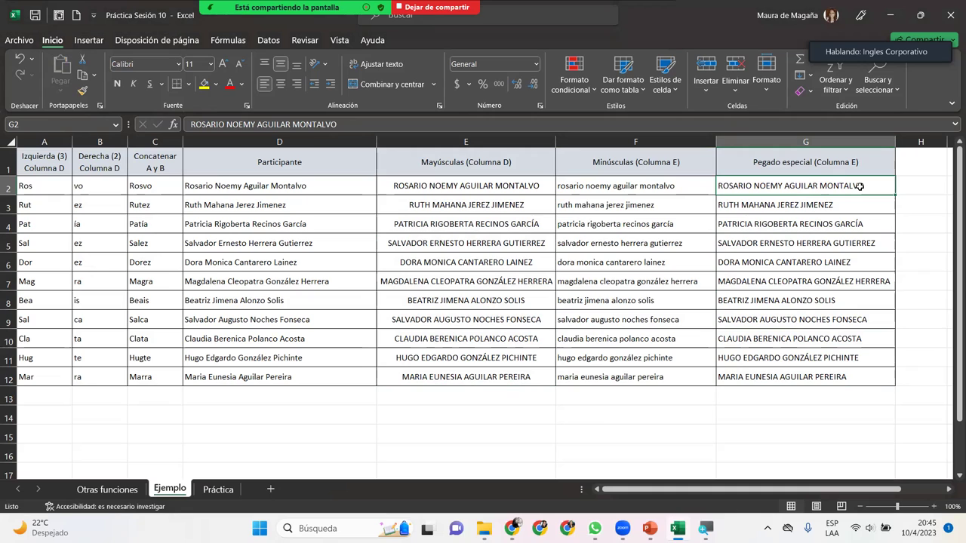
Replace the MAYUSC formulas in E2:E12 with their values by copying the range and pasting values over itself
{"action": "left_click", "coordinate": [469, 186]}
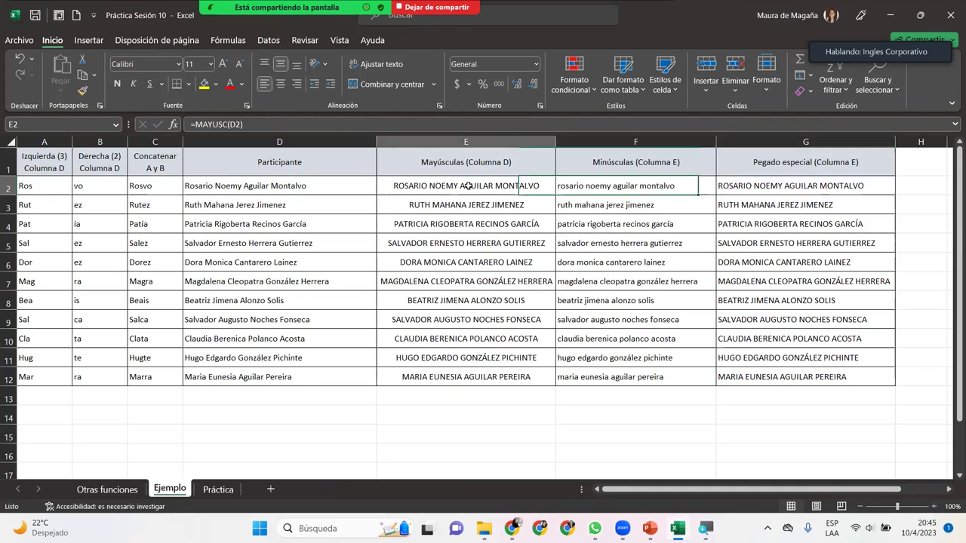
{"action": "left_click_drag", "start_coordinate": [472, 184], "coordinate": [466, 375]}
{"action": "key", "text": "ctrl+c"}
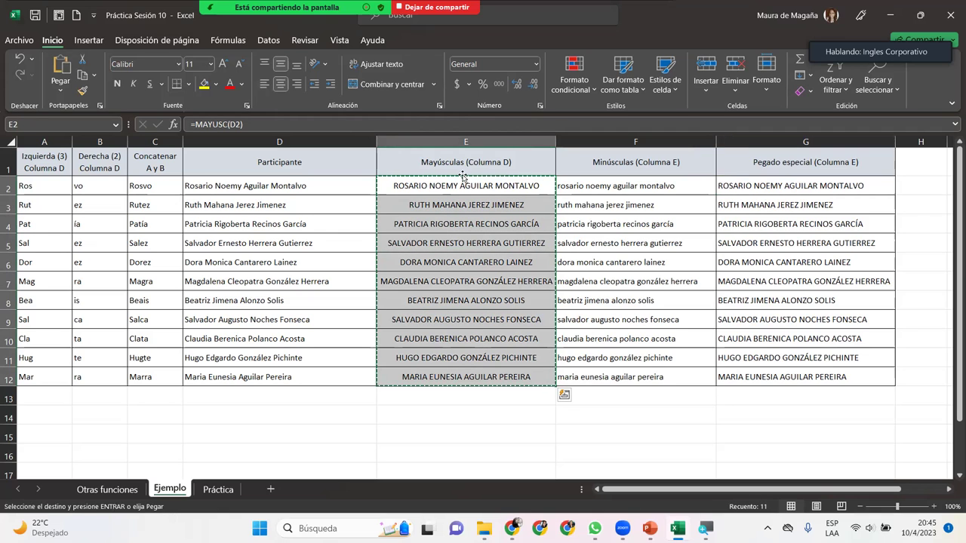
{"action": "left_click", "coordinate": [462, 186]}
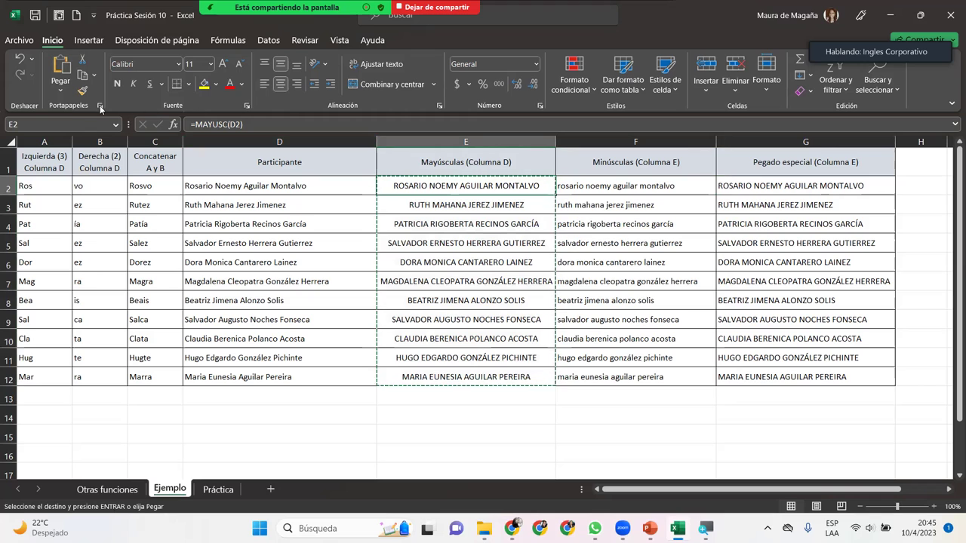
{"action": "left_click", "coordinate": [61, 90]}
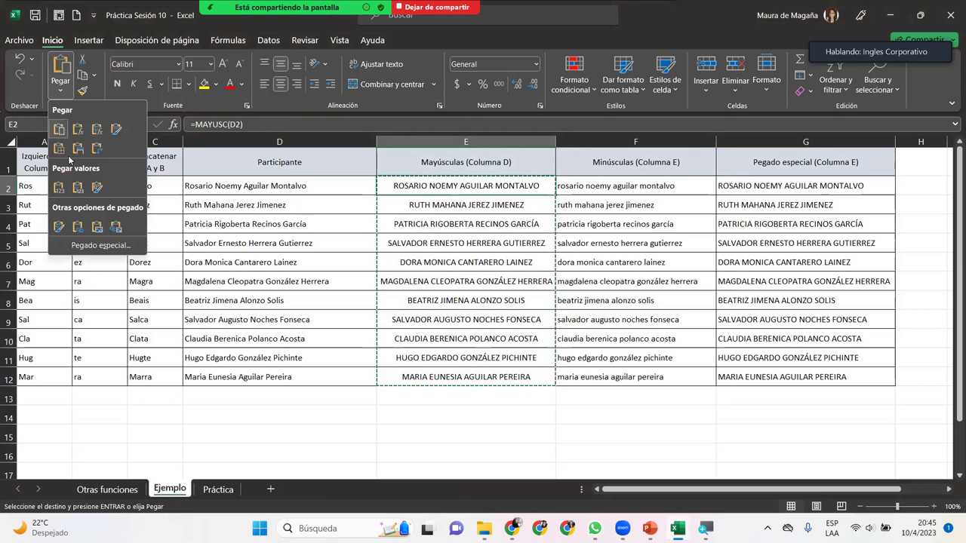
{"action": "left_click", "coordinate": [59, 187]}
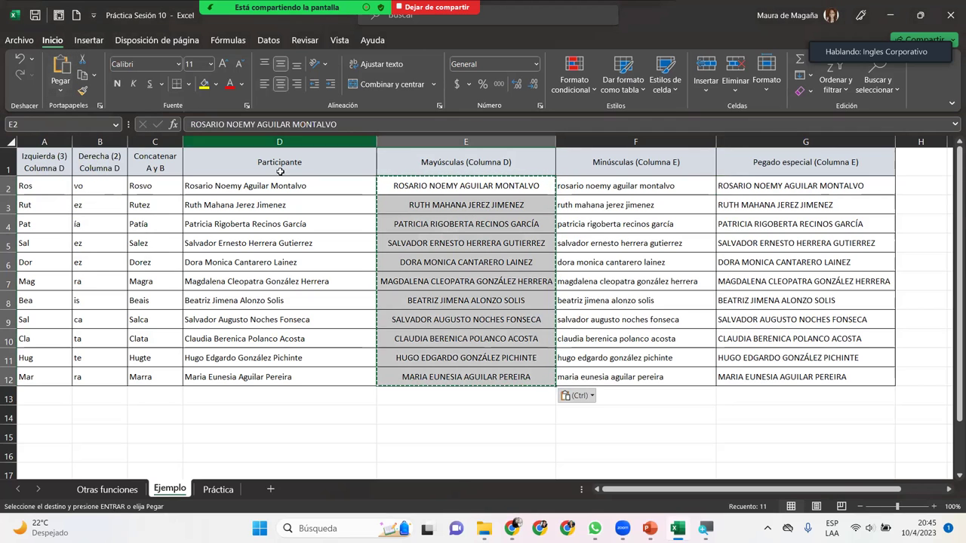
Cancel the copy mode and check whether cells E2 to E9 hold plain text or MAYUSC formulas
{"action": "key", "text": "Escape"}
{"action": "left_click", "coordinate": [463, 189]}
{"action": "left_click", "coordinate": [463, 224]}
{"action": "left_click", "coordinate": [464, 242]}
{"action": "left_click", "coordinate": [462, 282]}
{"action": "left_click", "coordinate": [459, 316]}
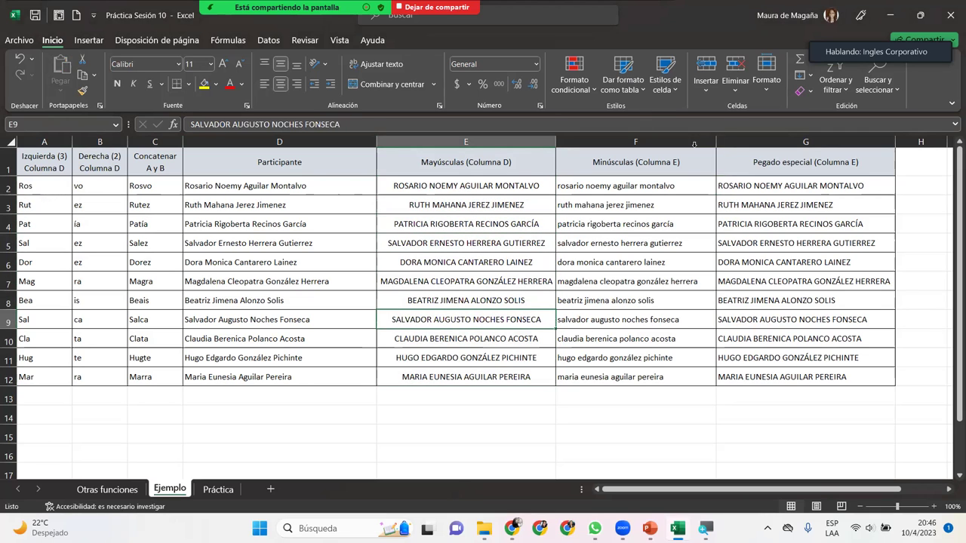
Undo the values-only paste over E2:E12 to restore the MAYUSC formulas, and cancel the pending copy of the range
{"action": "left_click_drag", "start_coordinate": [466, 185], "coordinate": [466, 377]}
{"action": "key", "text": "ctrl+c"}
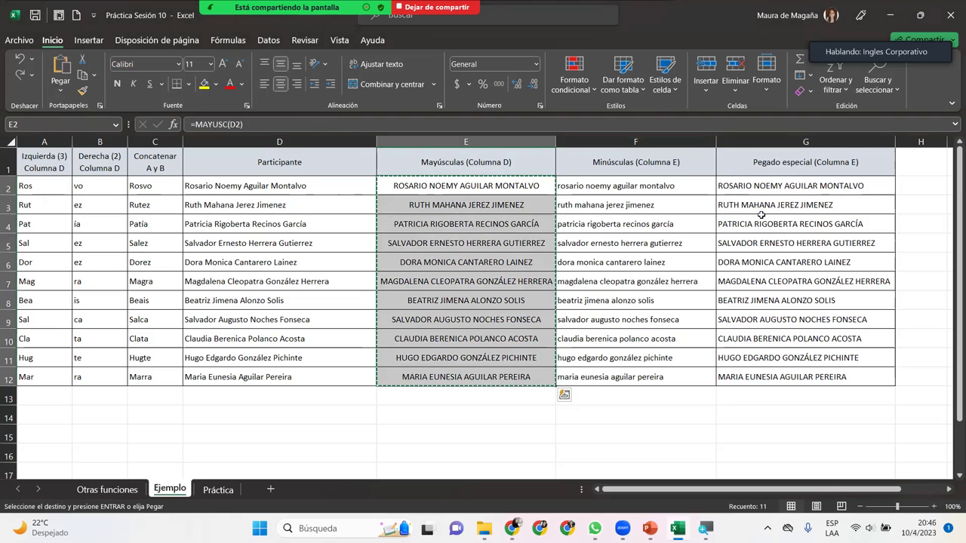
{"action": "left_click", "coordinate": [496, 189]}
{"action": "key", "text": "Escape"}
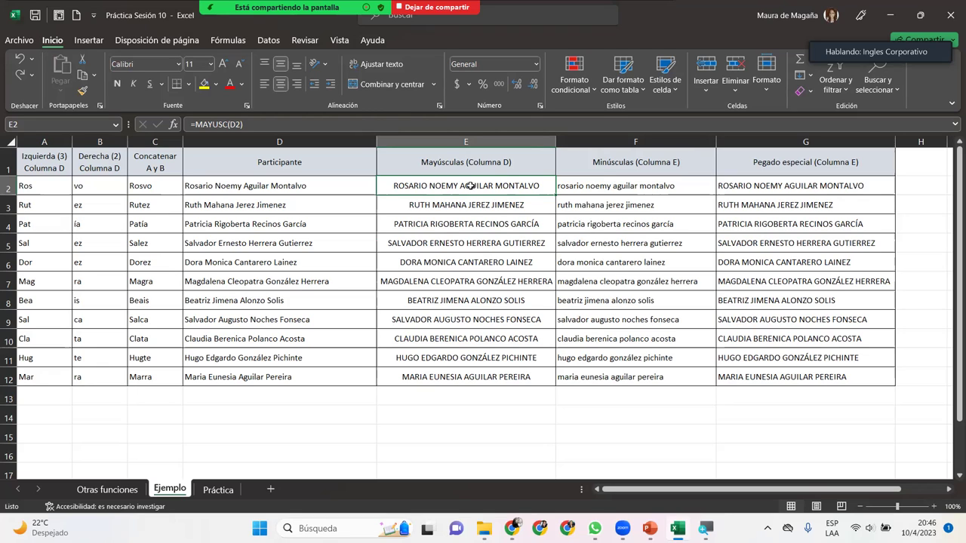
Compare the contents of cell E3 in Mayúsculas with the cells of the Pegado especial column, down to G7
{"action": "left_click", "coordinate": [498, 203]}
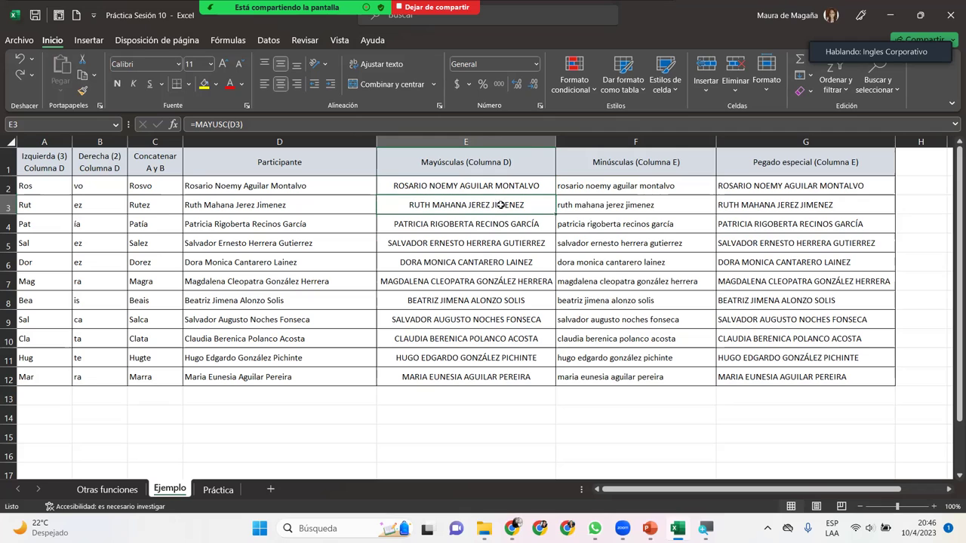
{"action": "left_click", "coordinate": [783, 222]}
{"action": "left_click", "coordinate": [792, 243]}
{"action": "left_click_drag", "start_coordinate": [789, 222], "coordinate": [785, 355]}
{"action": "left_click", "coordinate": [805, 291]}
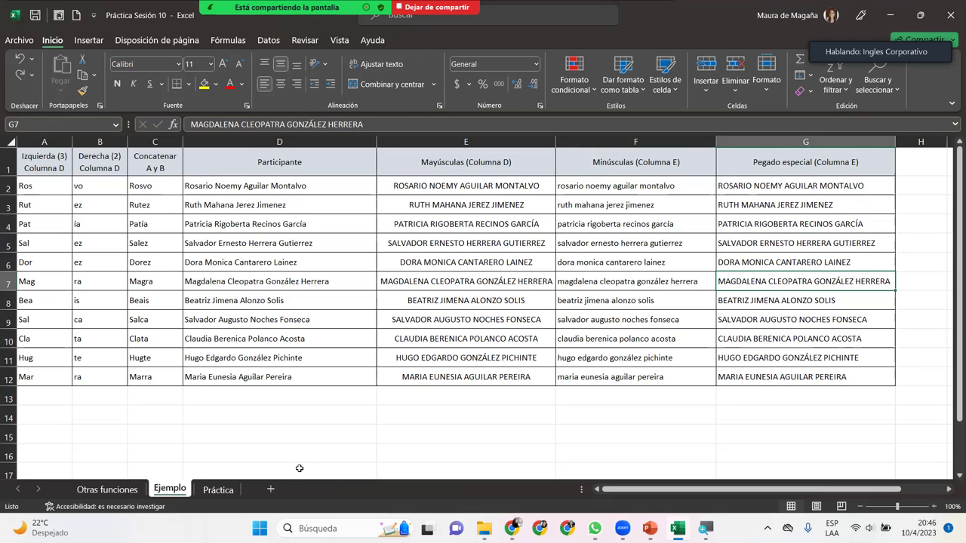
Open the Práctica sheet and read the notes on the Nombre y Apellido, Codigo 1, Codigo 2 and Codigo 3 headers
{"action": "left_click", "coordinate": [225, 491]}
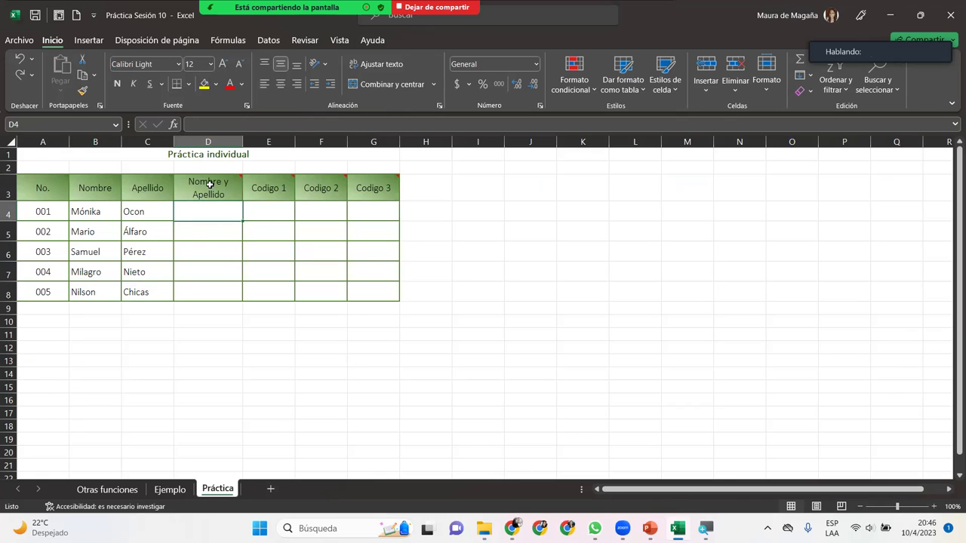
{"action": "mouse_move", "coordinate": [210, 183]}
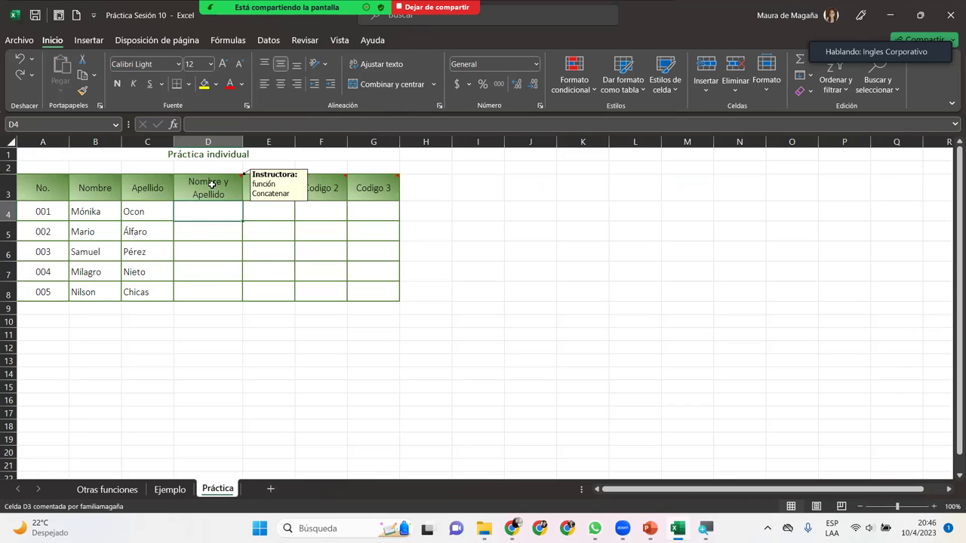
{"action": "mouse_move", "coordinate": [259, 190]}
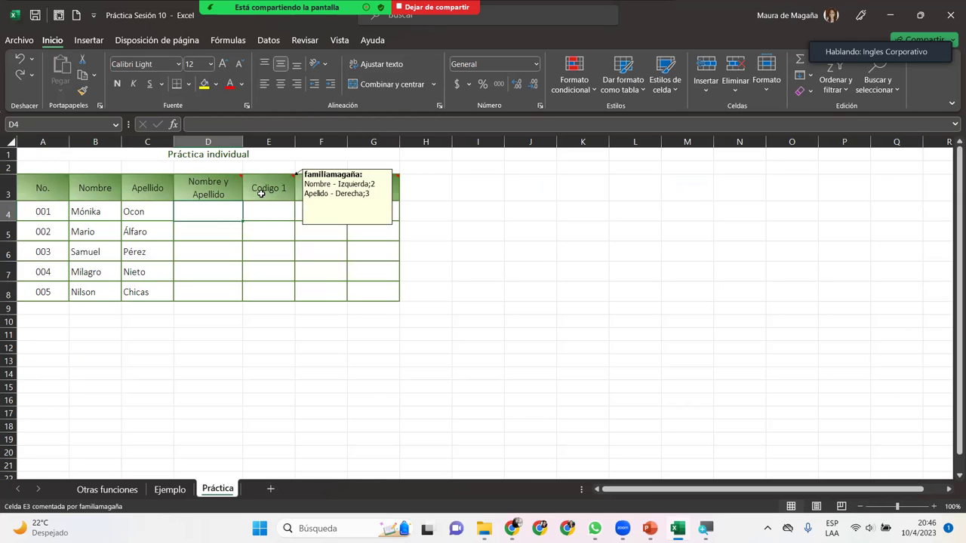
{"action": "mouse_move", "coordinate": [312, 190]}
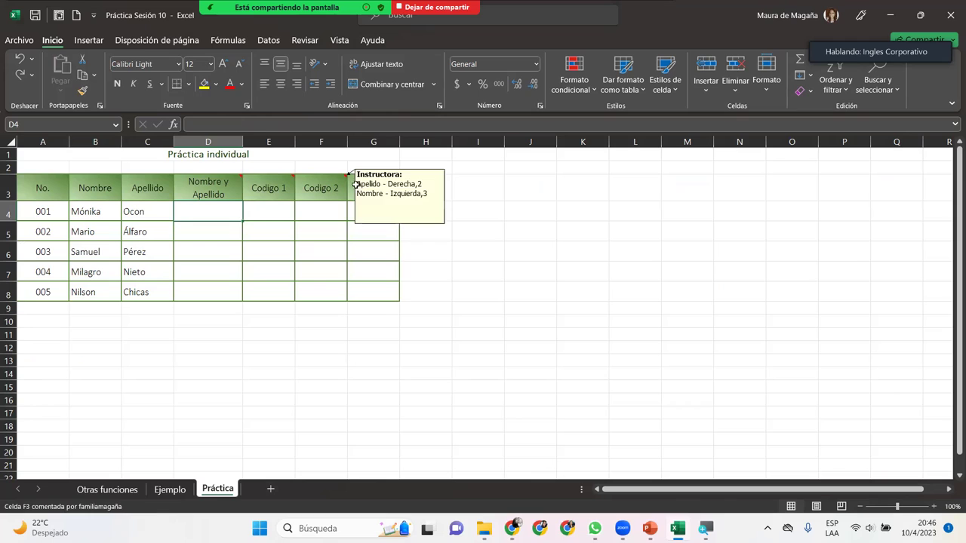
{"action": "mouse_move", "coordinate": [362, 187]}
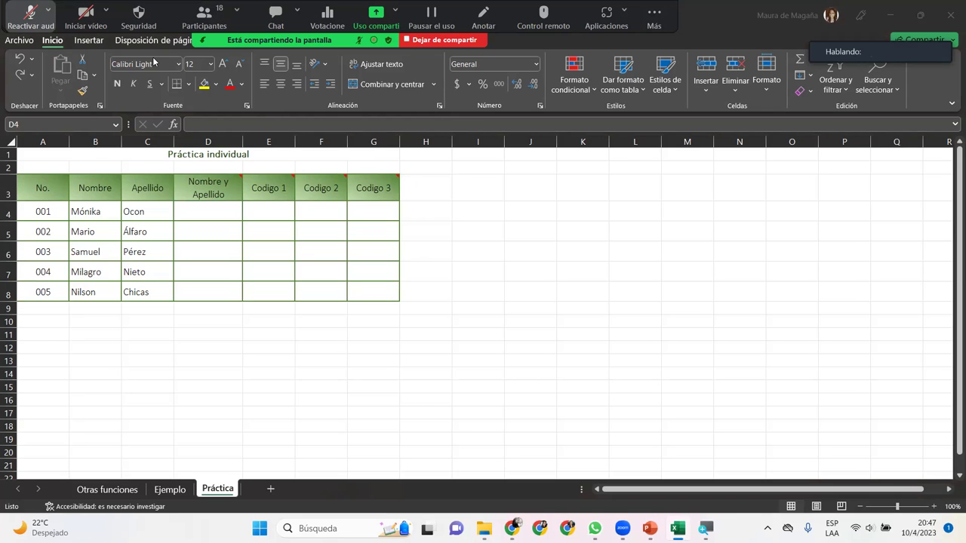
Unmute the microphone and start the video in the Zoom meeting
{"action": "key", "text": "alt+a"}
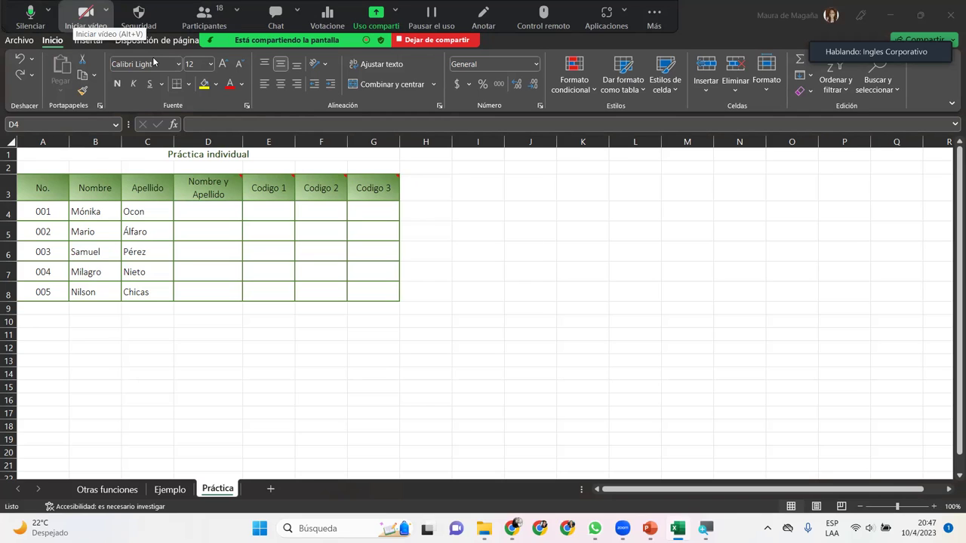
{"action": "key", "text": "alt+v"}
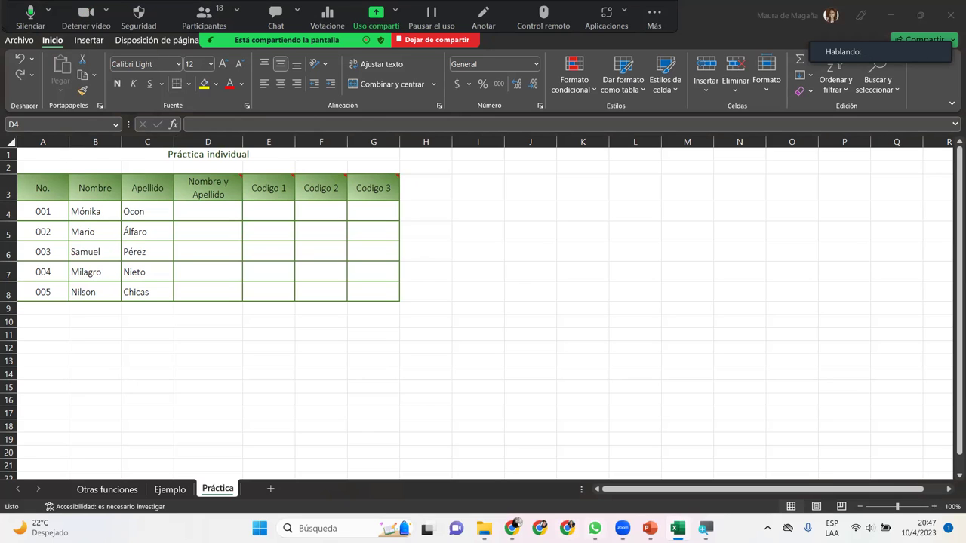
{"action": "mouse_move", "coordinate": [622, 529]}
Review the full-name formulas in D3 and D4 of the Otras funciones sheet as a model for Nombre y Apellido
{"action": "left_click", "coordinate": [240, 205]}
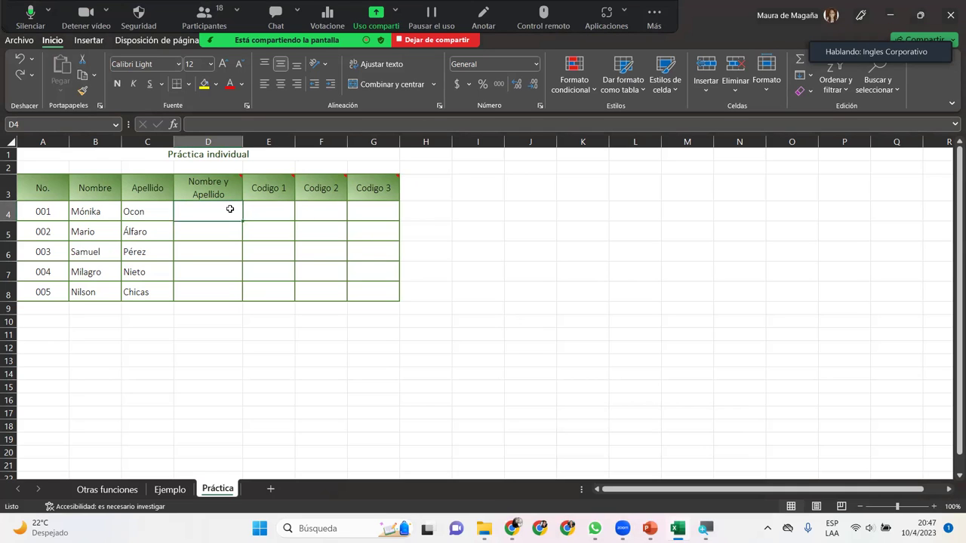
{"action": "mouse_move", "coordinate": [257, 187]}
{"action": "left_click", "coordinate": [152, 492]}
{"action": "left_click", "coordinate": [106, 490]}
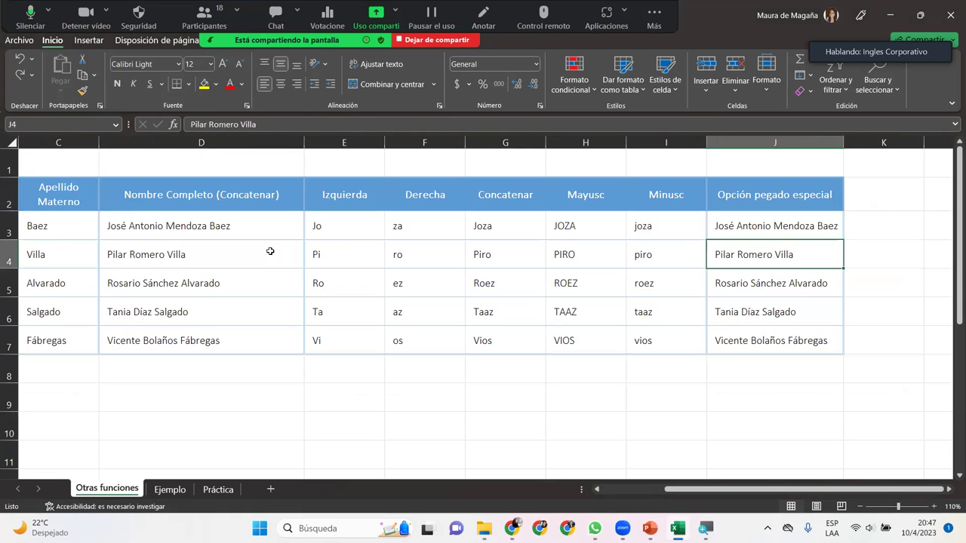
{"action": "left_click", "coordinate": [252, 219]}
{"action": "double_click", "coordinate": [252, 222]}
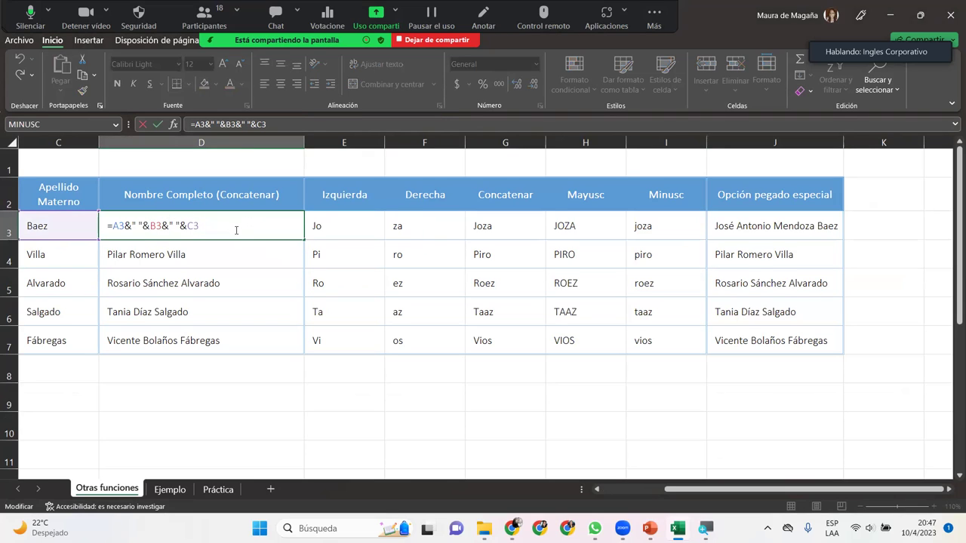
{"action": "double_click", "coordinate": [146, 225]}
{"action": "key", "text": "Return"}
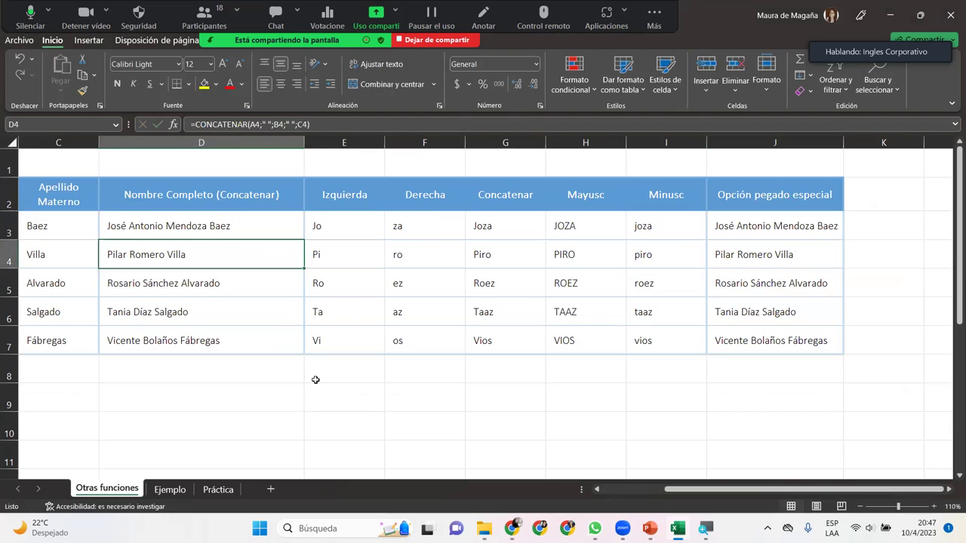
Return to the Práctica sheet and select cell E4, the first cell under Codigo 1
{"action": "left_click", "coordinate": [217, 490]}
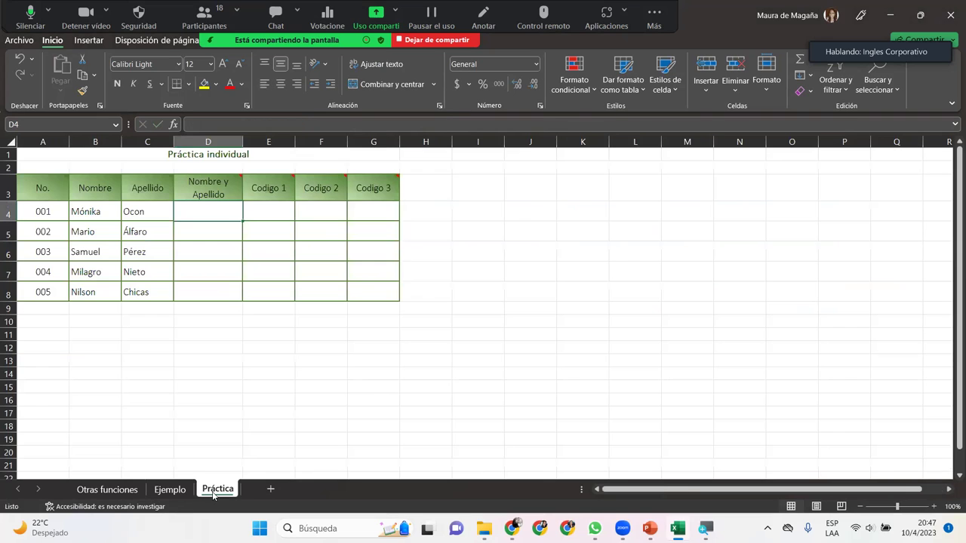
{"action": "left_click", "coordinate": [262, 210]}
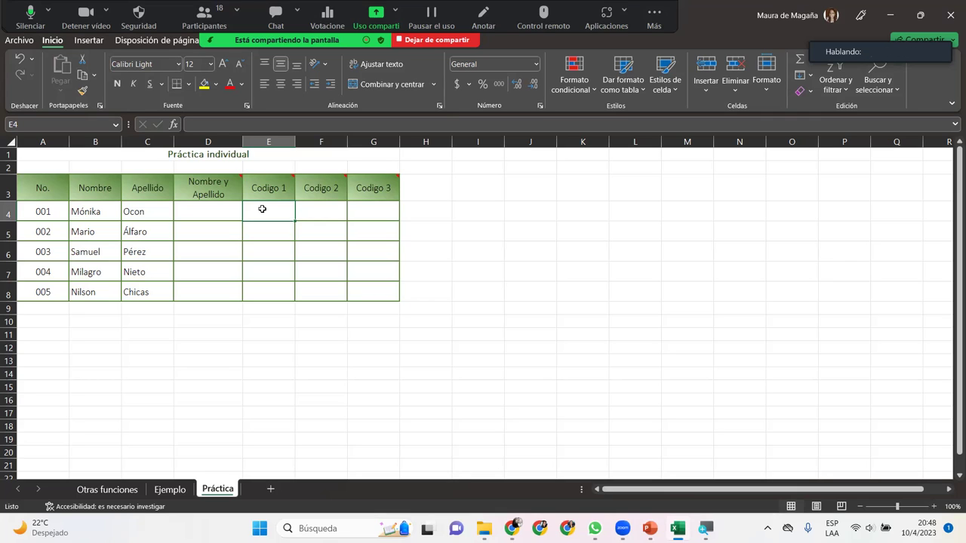
{"action": "key", "text": "Up"}
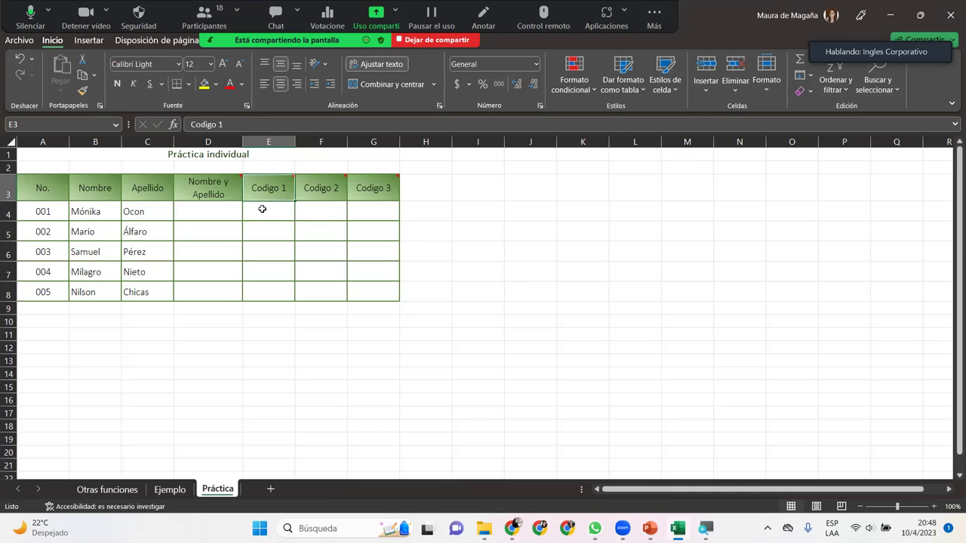
{"action": "left_click", "coordinate": [262, 210]}
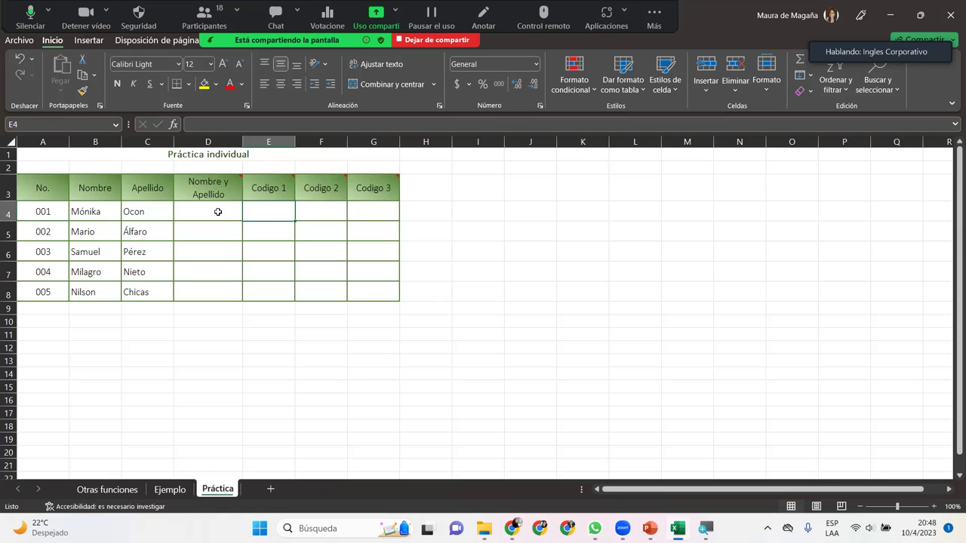
Review the IZQUIERDA, DERECHA and CONCATENAR formulas in A2, B2 and C2 of the Ejemplo sheet
{"action": "left_click", "coordinate": [166, 489]}
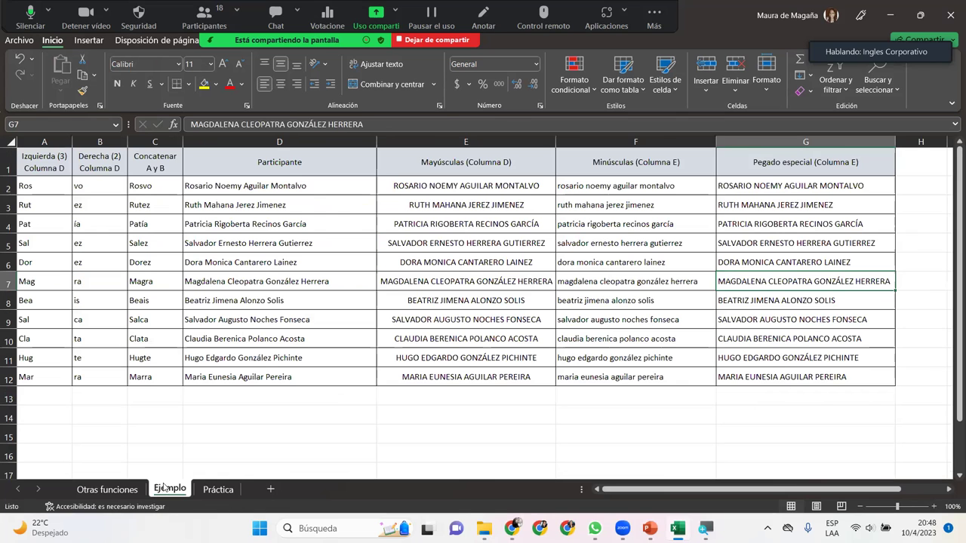
{"action": "left_click", "coordinate": [116, 193]}
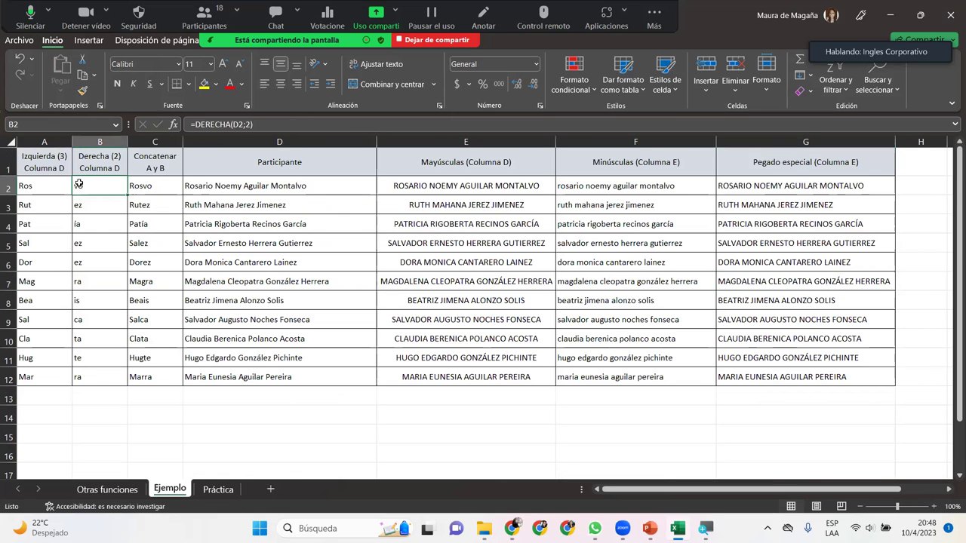
{"action": "left_click", "coordinate": [55, 186]}
{"action": "left_click", "coordinate": [98, 184]}
{"action": "left_click", "coordinate": [141, 185]}
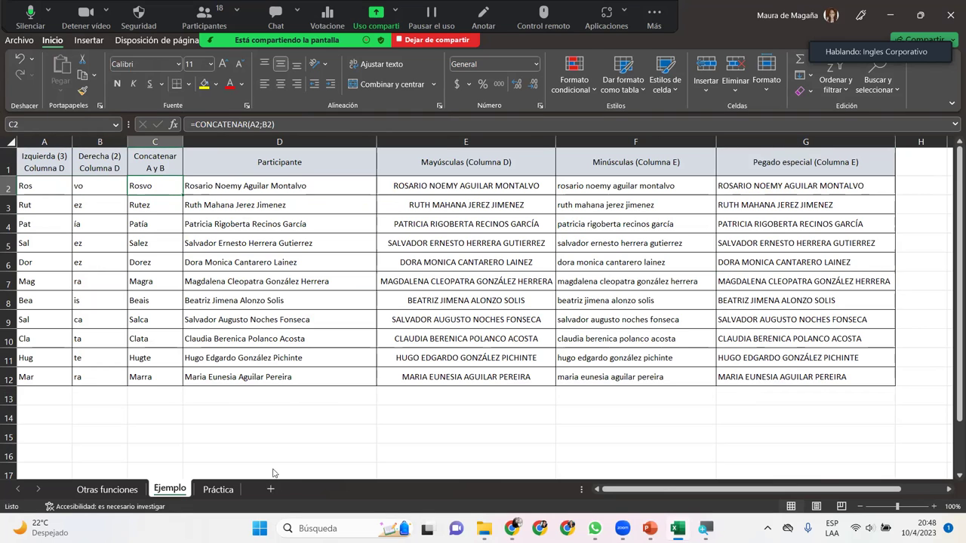
Return to the Práctica sheet
{"action": "left_click", "coordinate": [218, 489]}
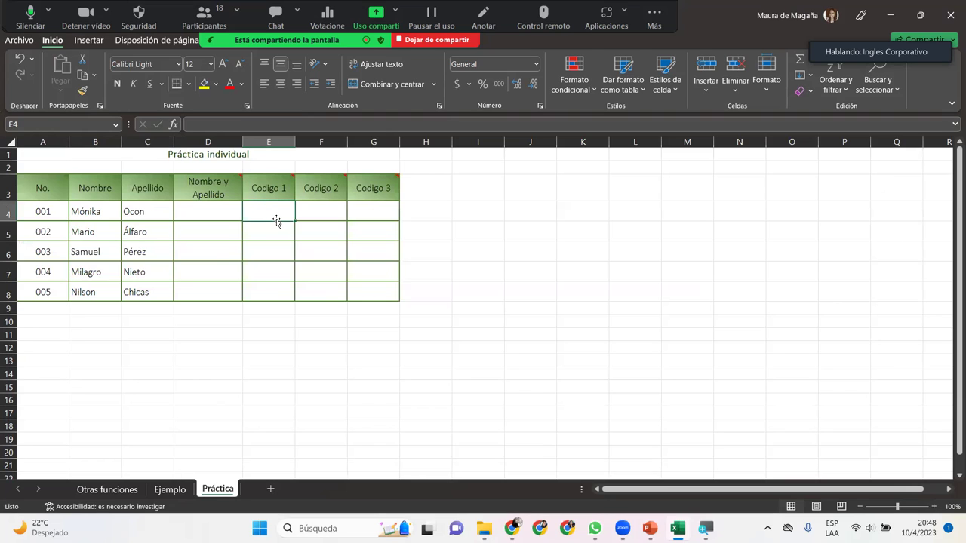
Start a CONCATENAR formula in E4 whose first text is IZQUIERDA(B4;2), following the Codigo 1 comment
{"action": "type", "text": "=co"}
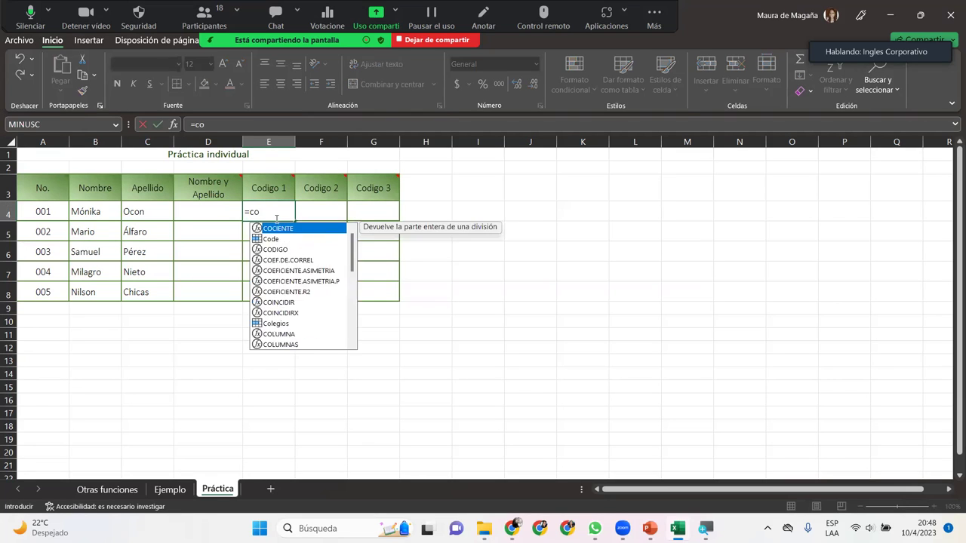
{"action": "type", "text": "nc"}
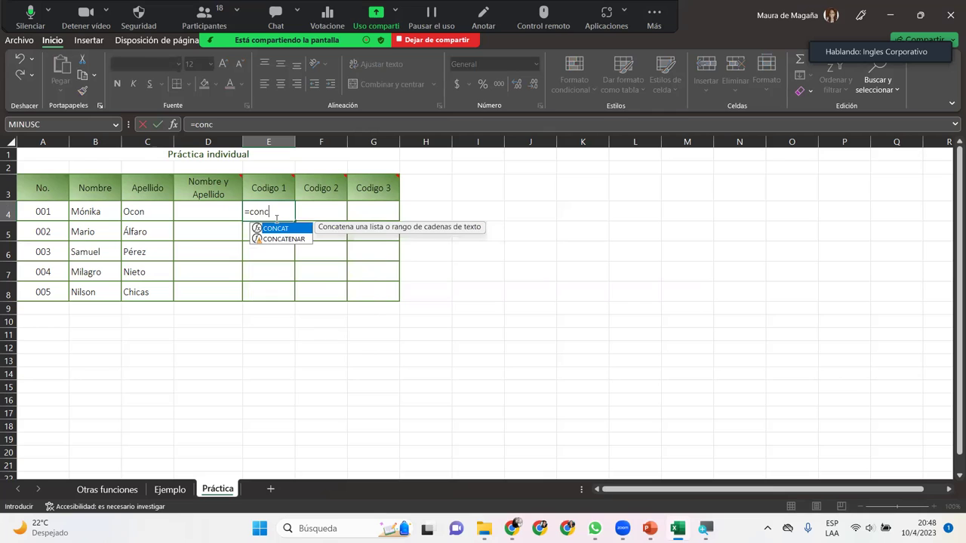
{"action": "key", "text": "Down"}
{"action": "key", "text": "Tab"}
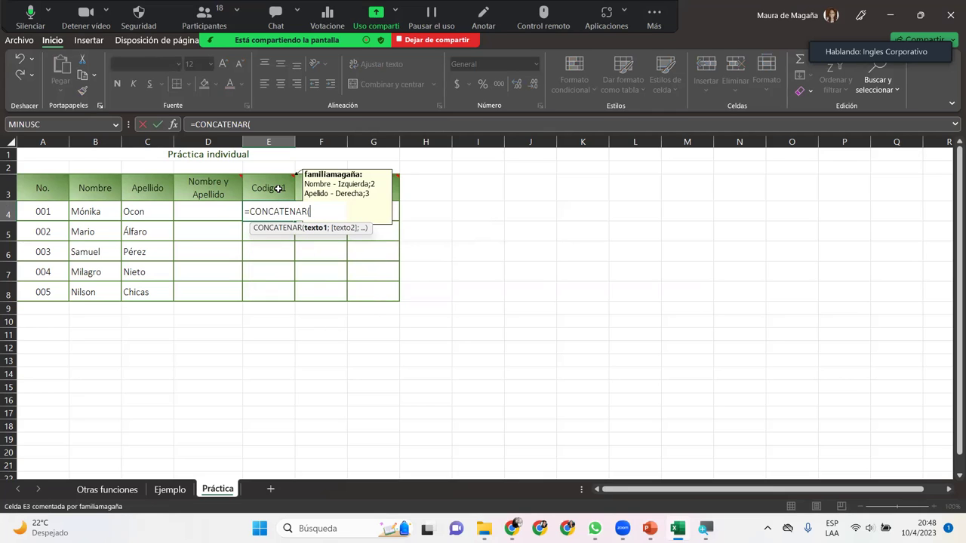
{"action": "type", "text": "izqui"}
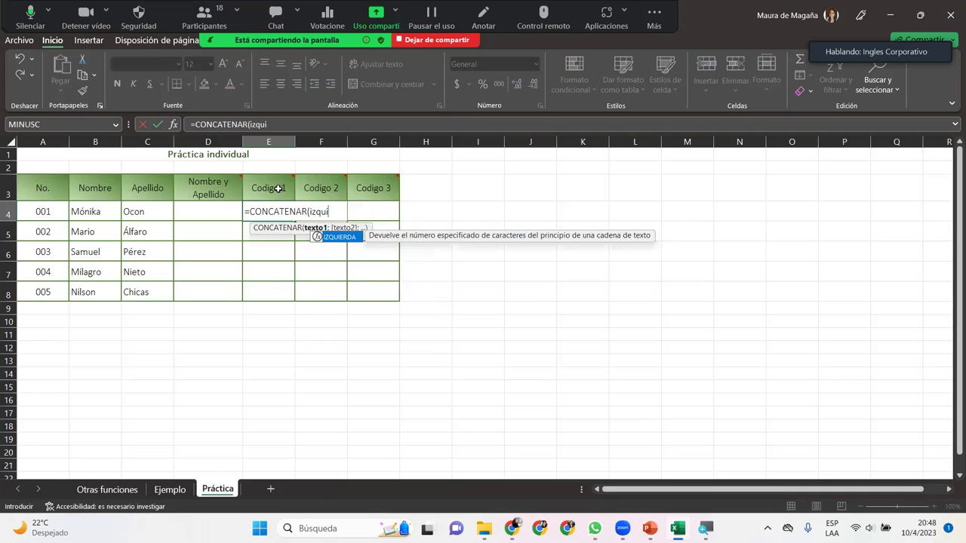
{"action": "key", "text": "Tab"}
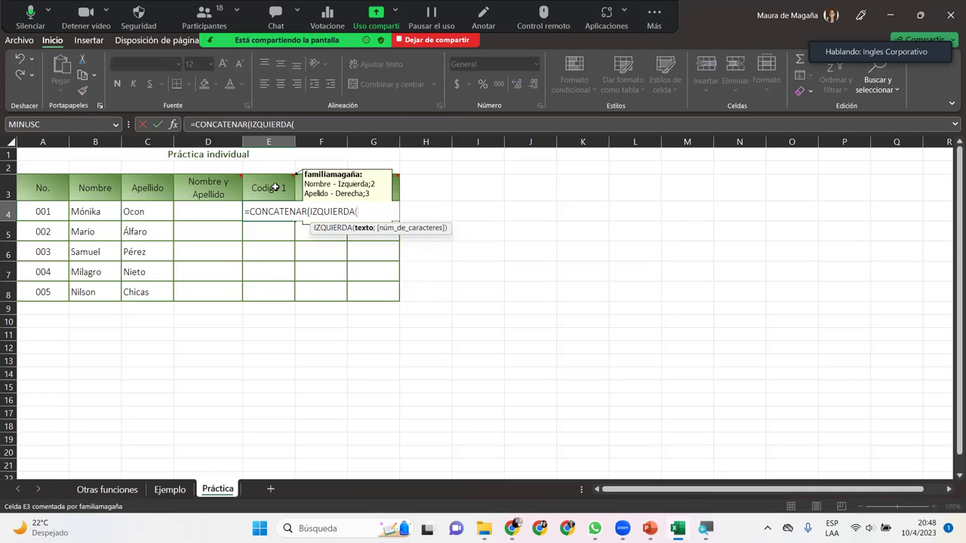
{"action": "left_click", "coordinate": [112, 211]}
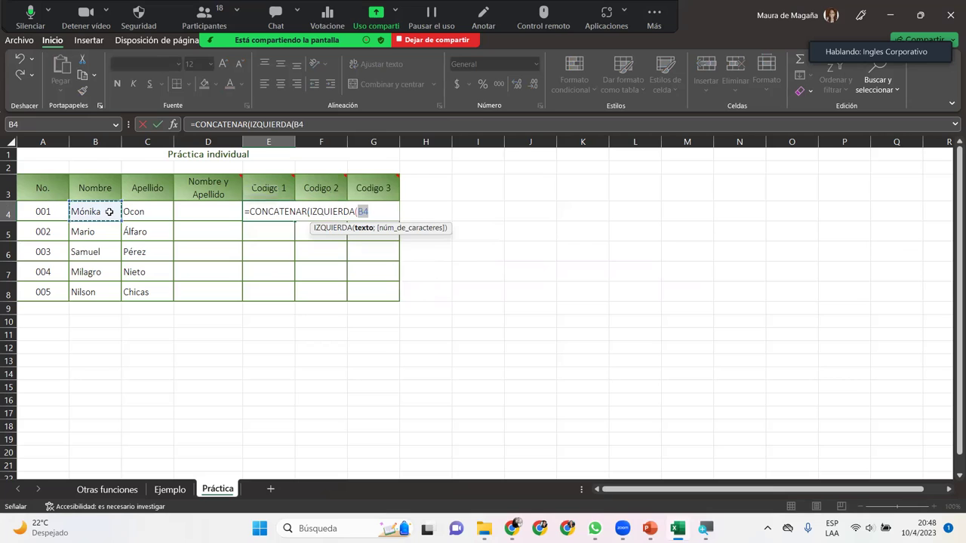
{"action": "type", "text": ";"}
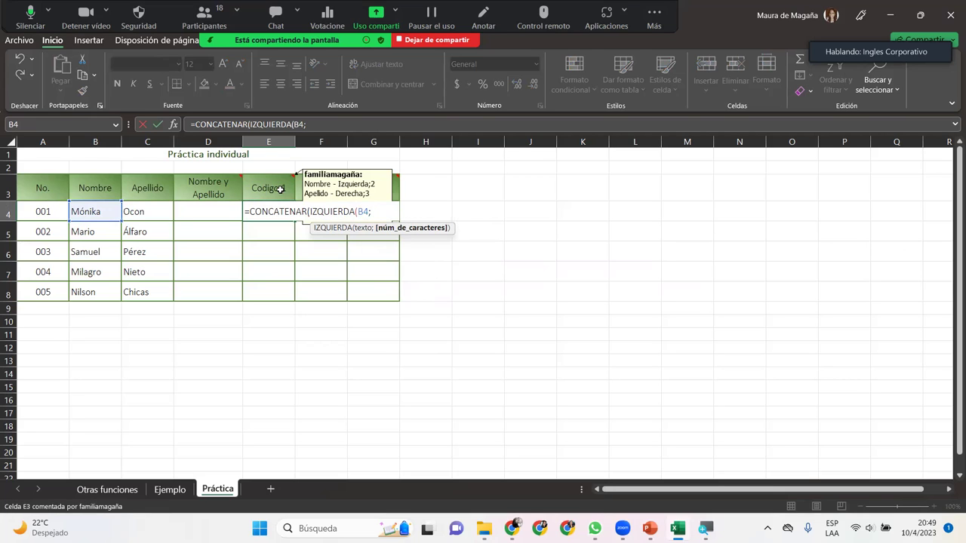
{"action": "type", "text": "2"}
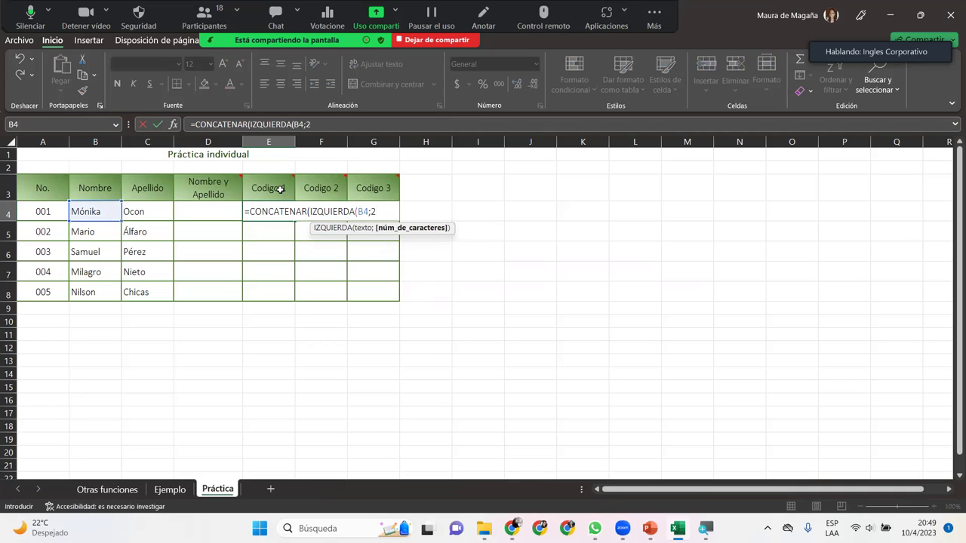
{"action": "type", "text": ")"}
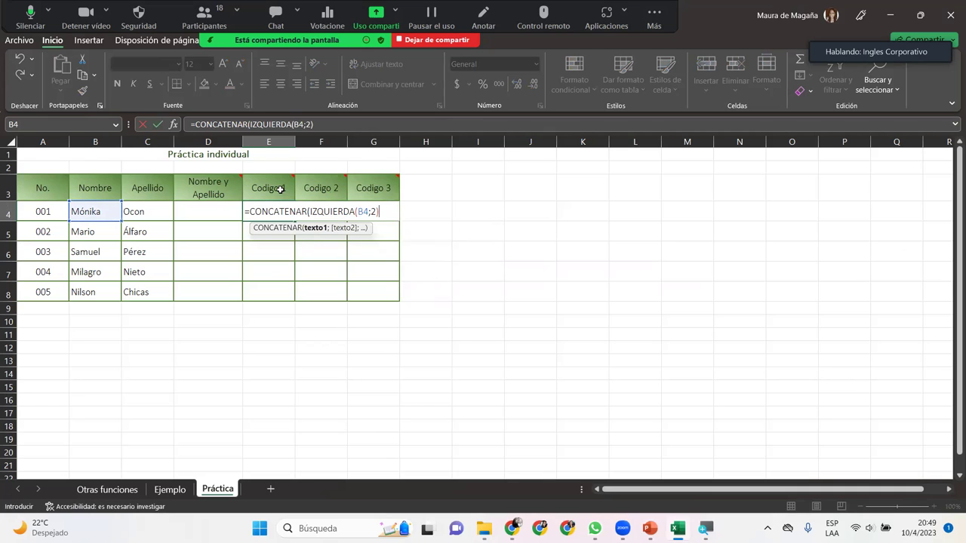
Add DERECHA(C4;3) as the second text and enter E4's formula as =CONCATENAR(IZQUIERDA(B4;2);DERECHA(C4;3))
{"action": "type", "text": ";dere"}
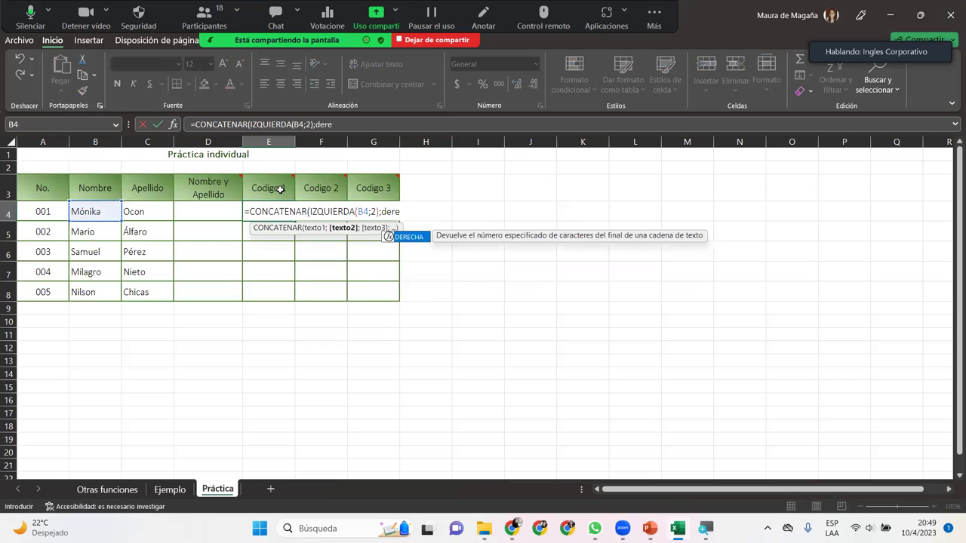
{"action": "key", "text": "Tab"}
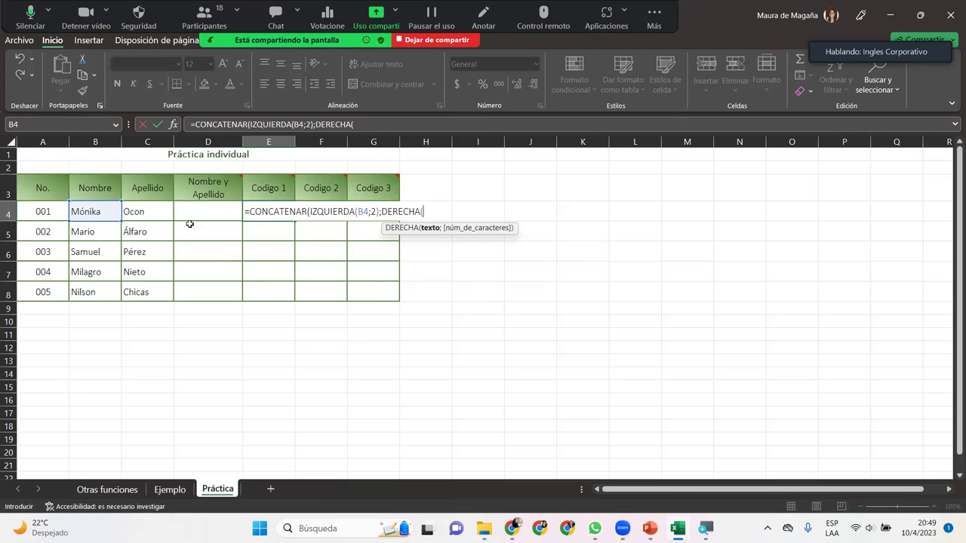
{"action": "left_click", "coordinate": [140, 215]}
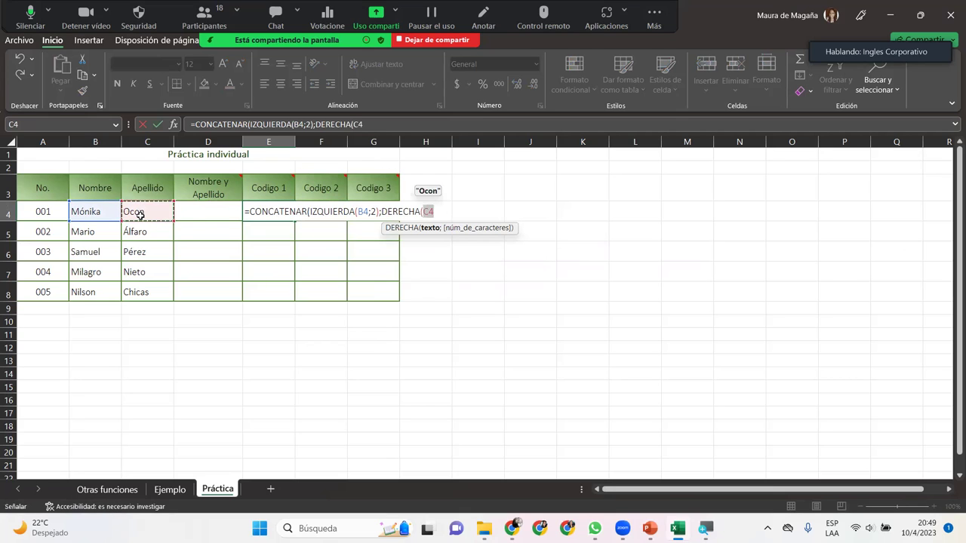
{"action": "type", "text": ";"}
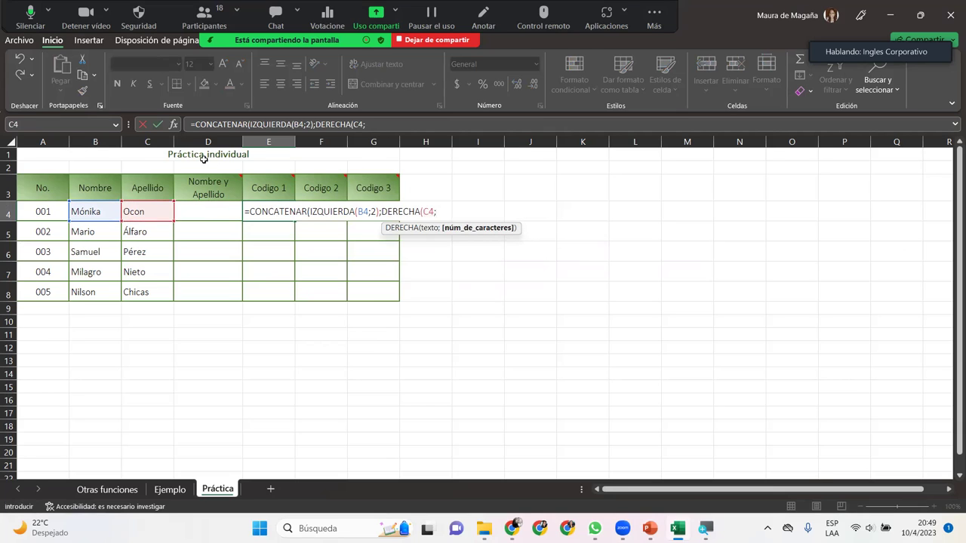
{"action": "mouse_move", "coordinate": [266, 187]}
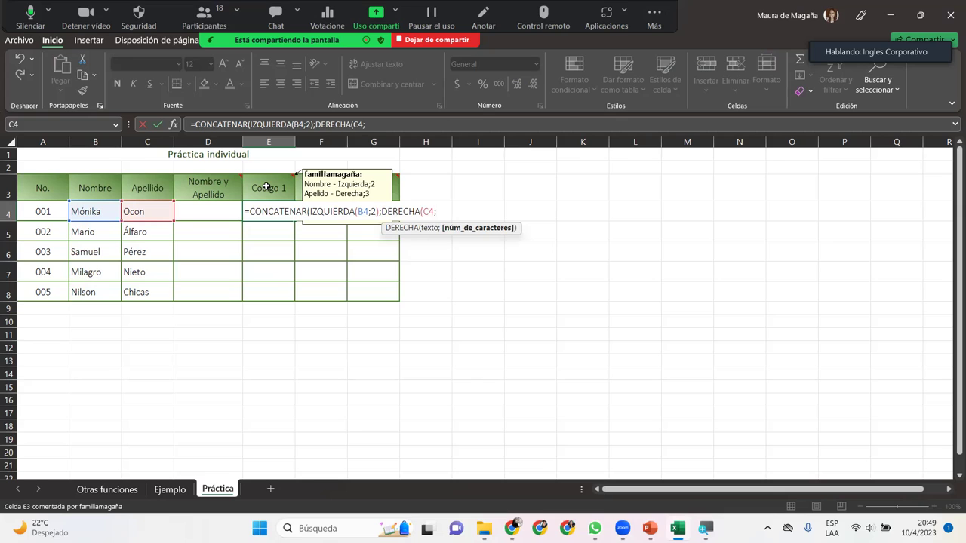
{"action": "type", "text": "3"}
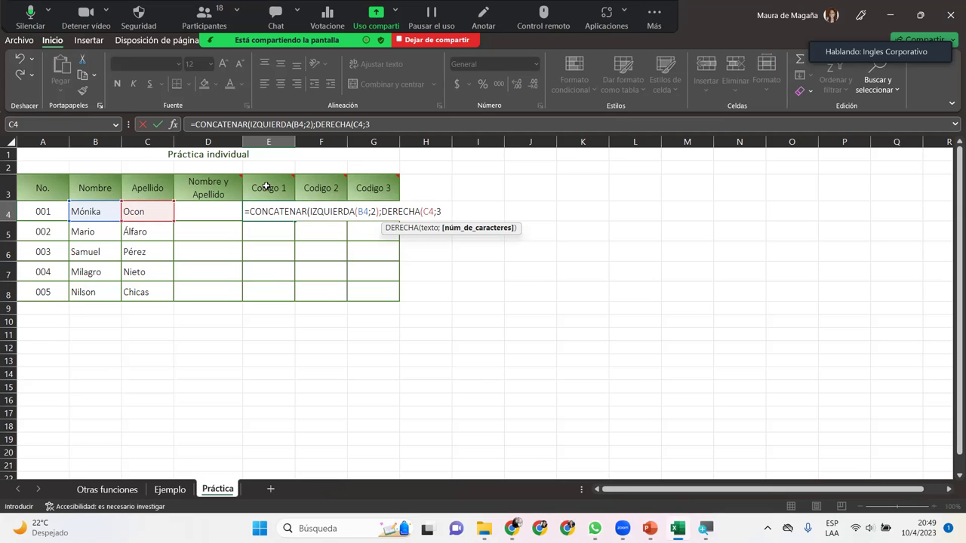
{"action": "type", "text": "))"}
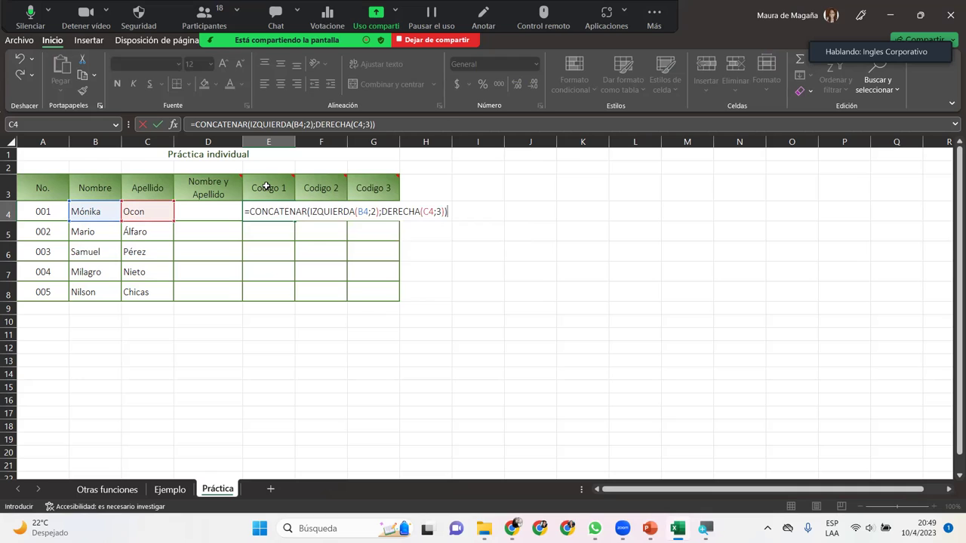
{"action": "key", "text": "Return"}
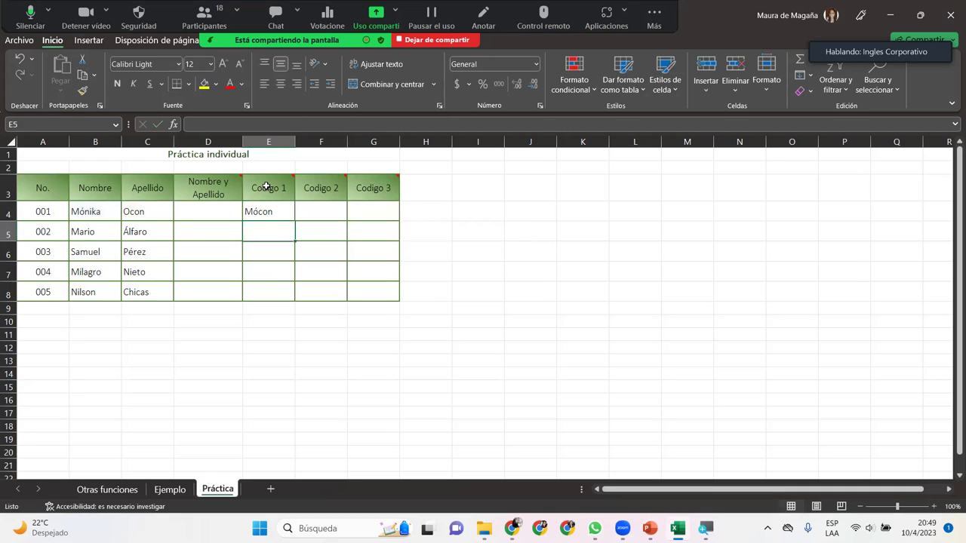
Replace the Codigo 1 formula in E4 with the ampersand version =IZQUIERDA(B4;2)&DERECHA(C4;3)
{"action": "left_click", "coordinate": [276, 210]}
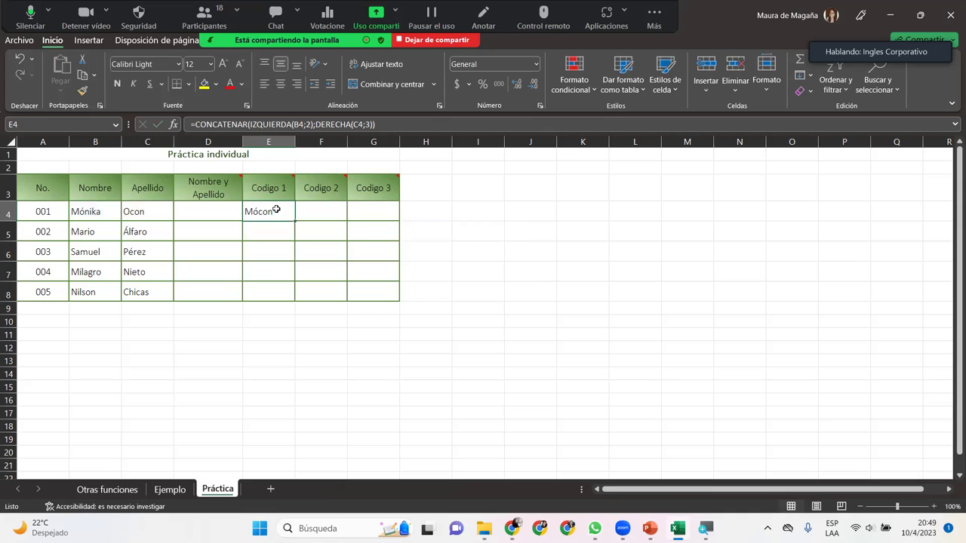
{"action": "type", "text": "=izqui"}
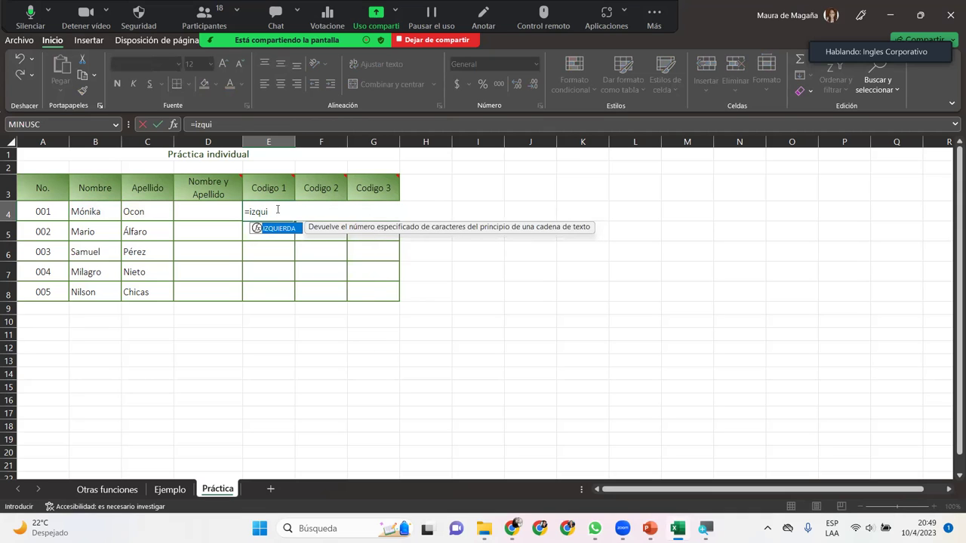
{"action": "key", "text": "Tab"}
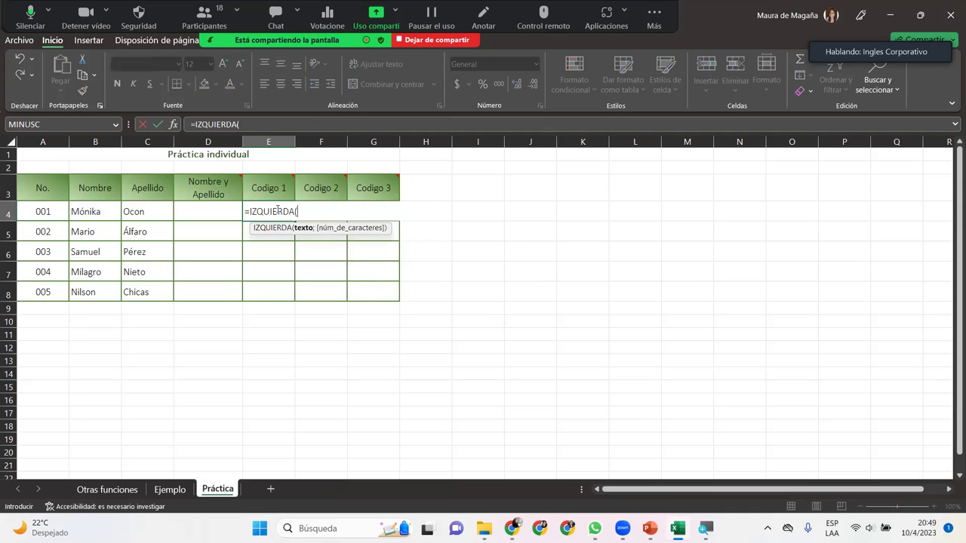
{"action": "left_click", "coordinate": [102, 214]}
{"action": "type", "text": ";2)"}
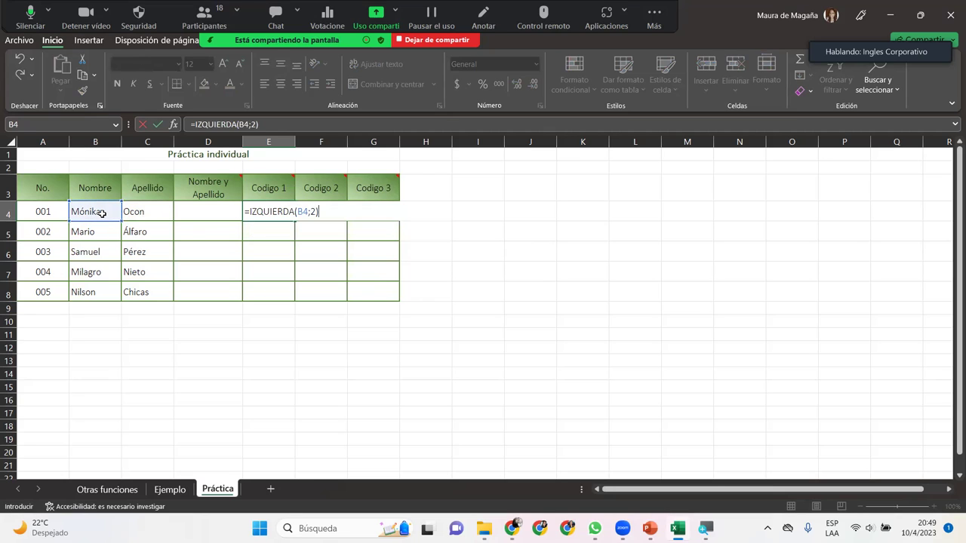
{"action": "type", "text": "&dere"}
{"action": "key", "text": "Tab"}
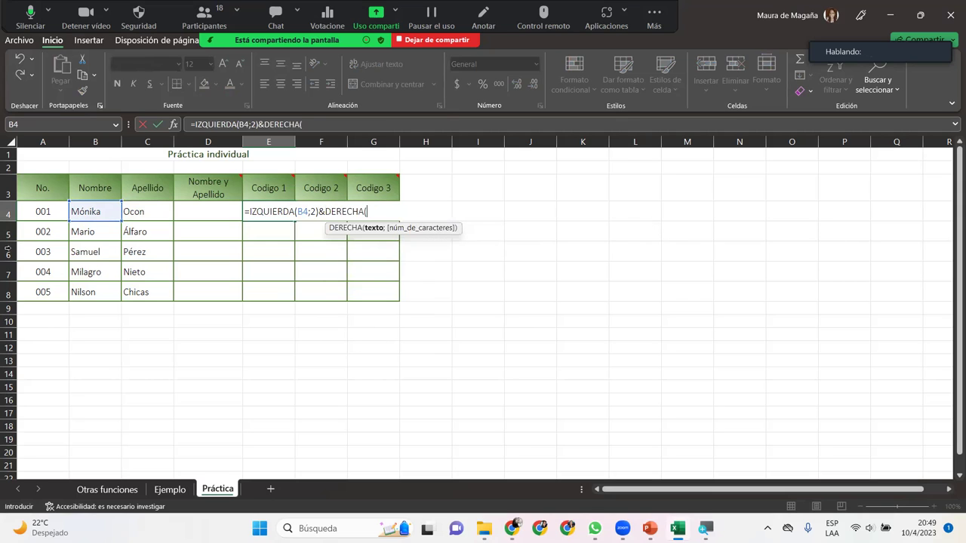
{"action": "left_click", "coordinate": [126, 212]}
{"action": "type", "text": ";"}
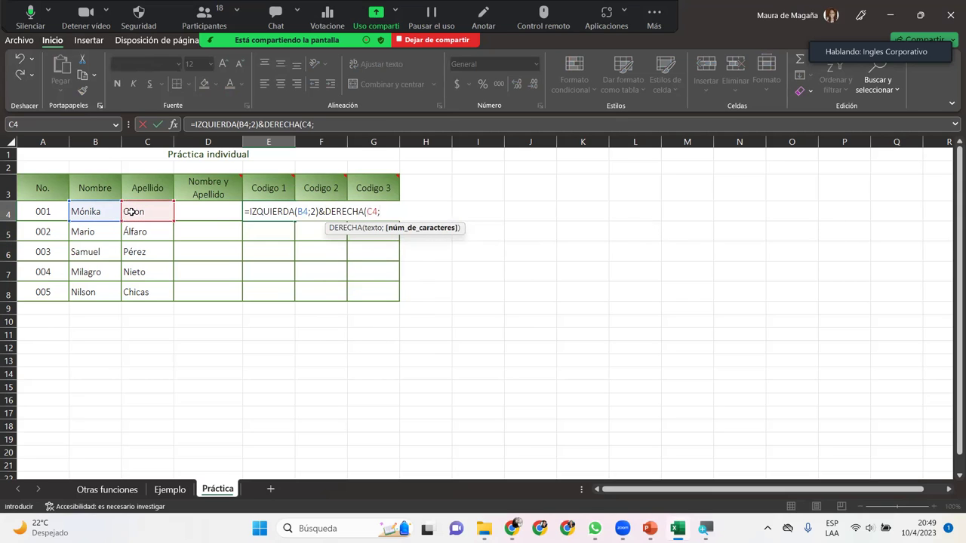
{"action": "type", "text": "3)"}
{"action": "key", "text": "Return"}
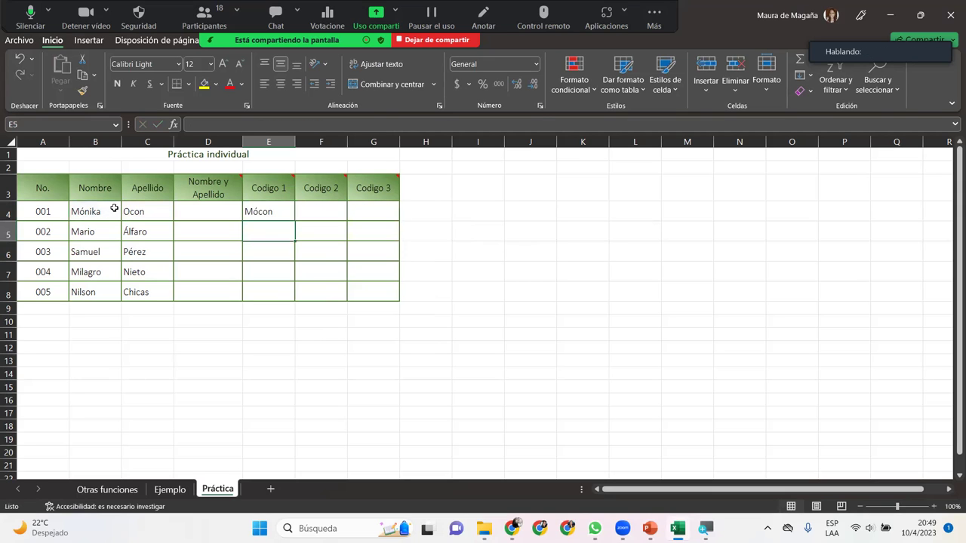
{"action": "left_click", "coordinate": [248, 213]}
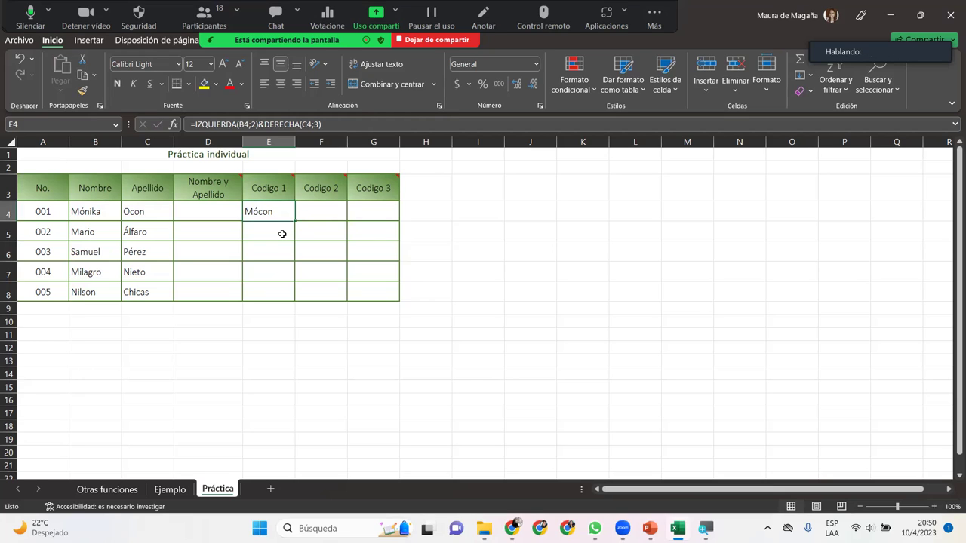
Enter =CONCATENAR(B4;" ";C4) in D4 under Nombre y Apellido and fill it down to D8
{"action": "left_click", "coordinate": [216, 211]}
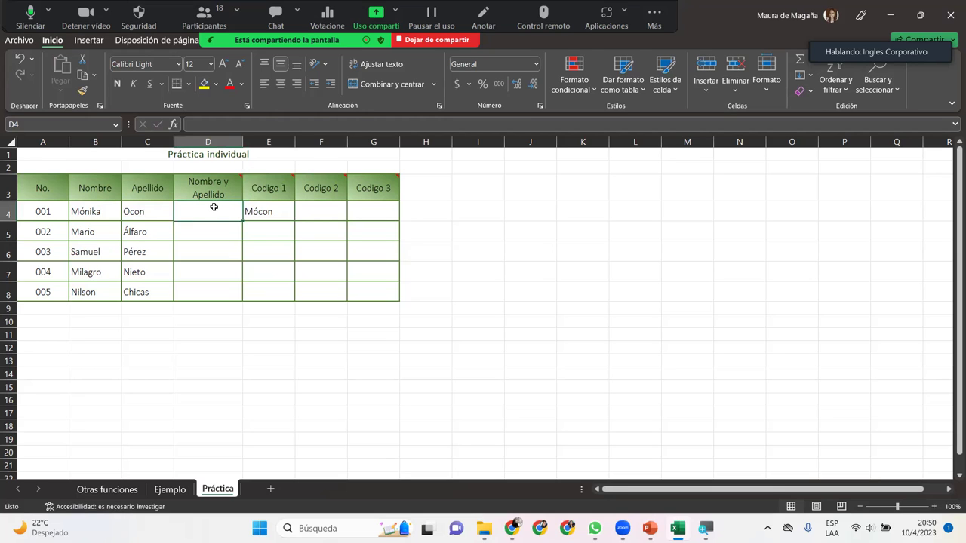
{"action": "type", "text": "=conca"}
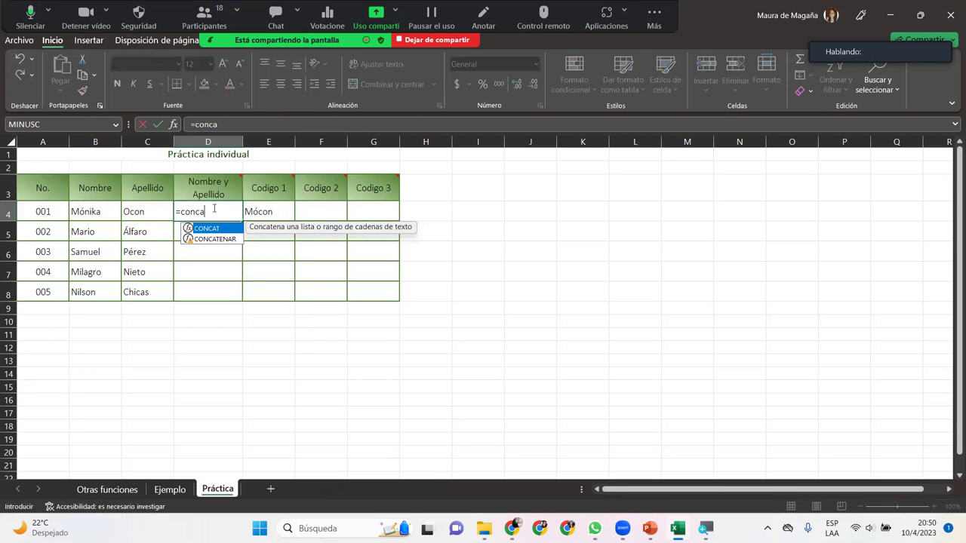
{"action": "key", "text": "Down"}
{"action": "key", "text": "Tab"}
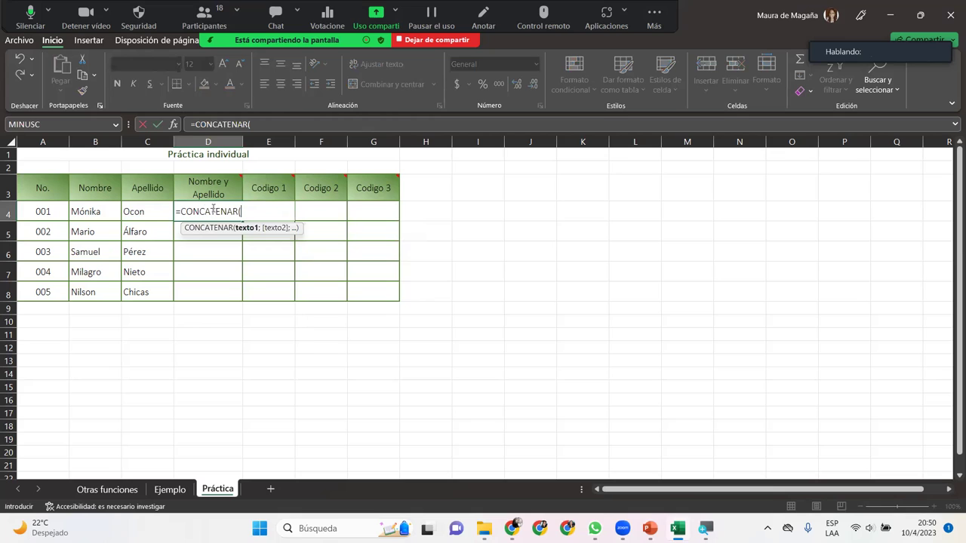
{"action": "left_click", "coordinate": [89, 212]}
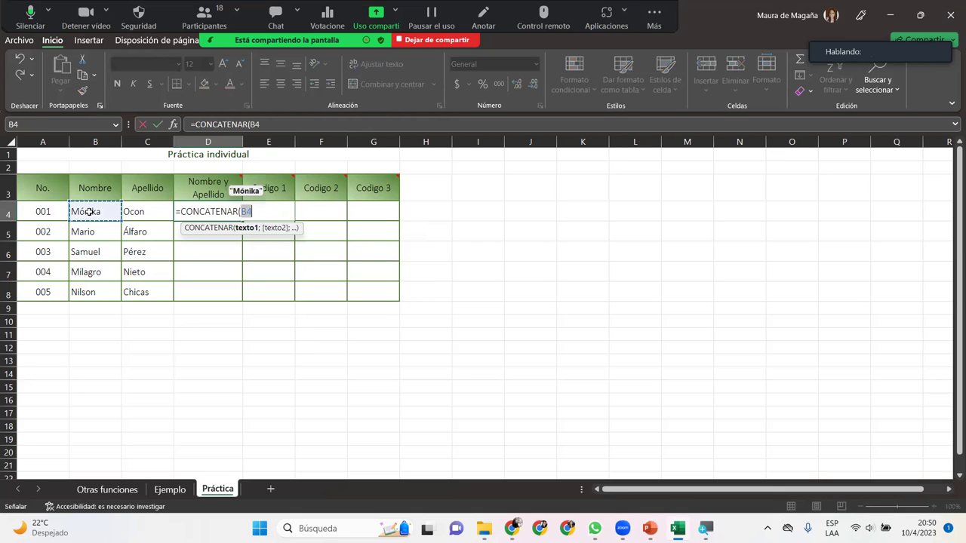
{"action": "type", "text": ";"}
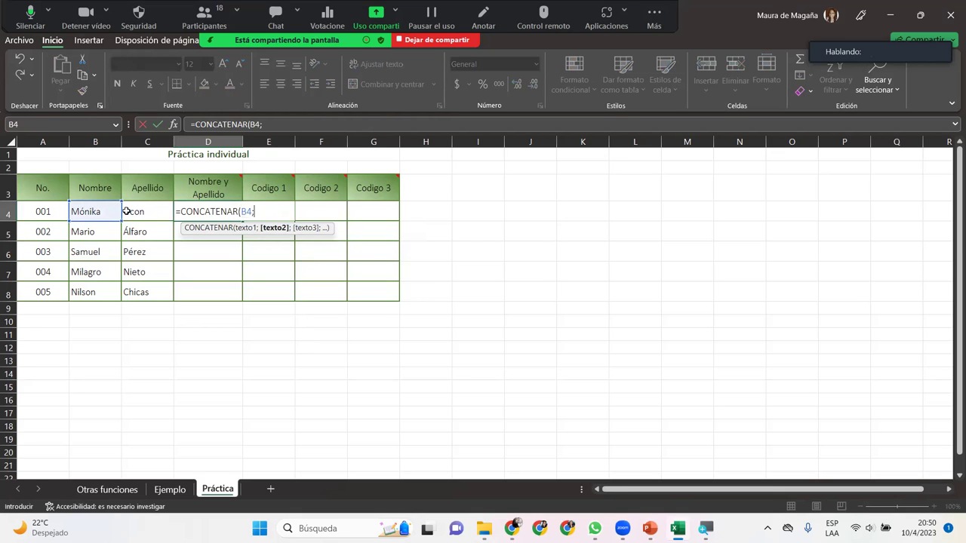
{"action": "type", "text": "\" \";"}
{"action": "left_click", "coordinate": [126, 211]}
{"action": "type", "text": ")"}
{"action": "key", "text": "Return"}
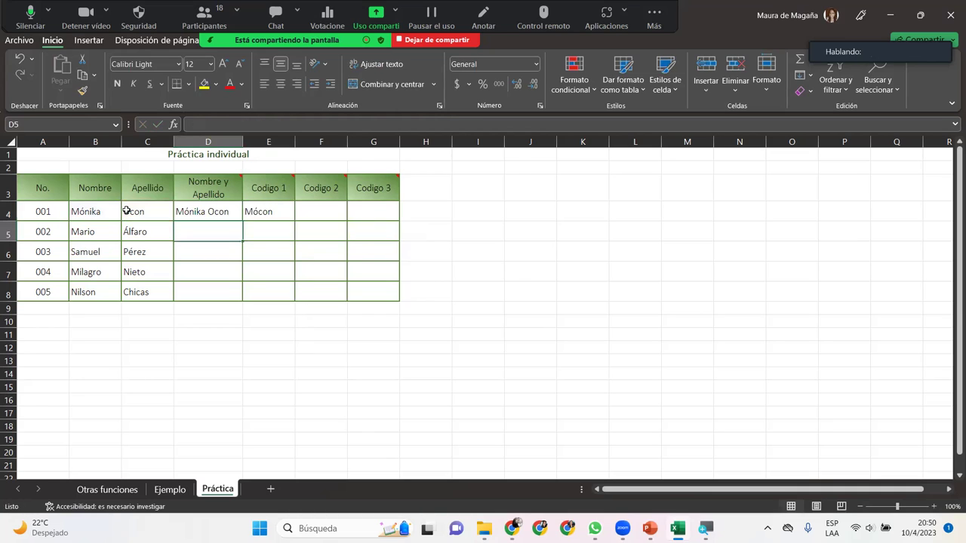
{"action": "left_click", "coordinate": [220, 214]}
{"action": "double_click", "coordinate": [240, 218]}
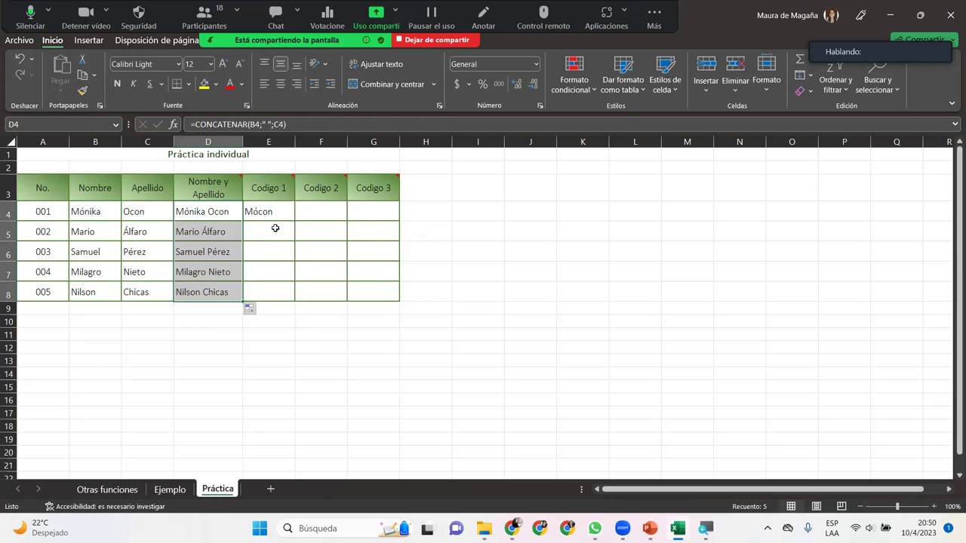
{"action": "left_click", "coordinate": [281, 228]}
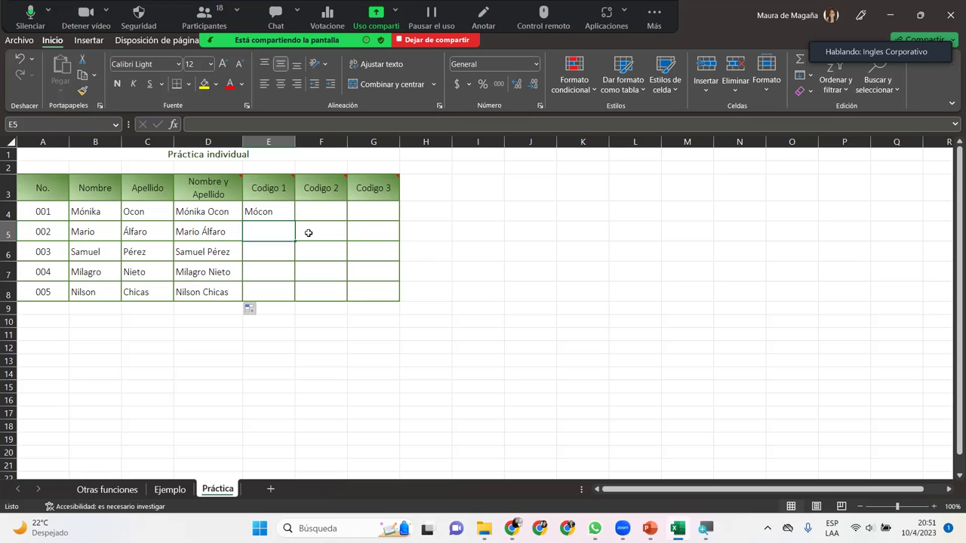
{"action": "left_click", "coordinate": [327, 215]}
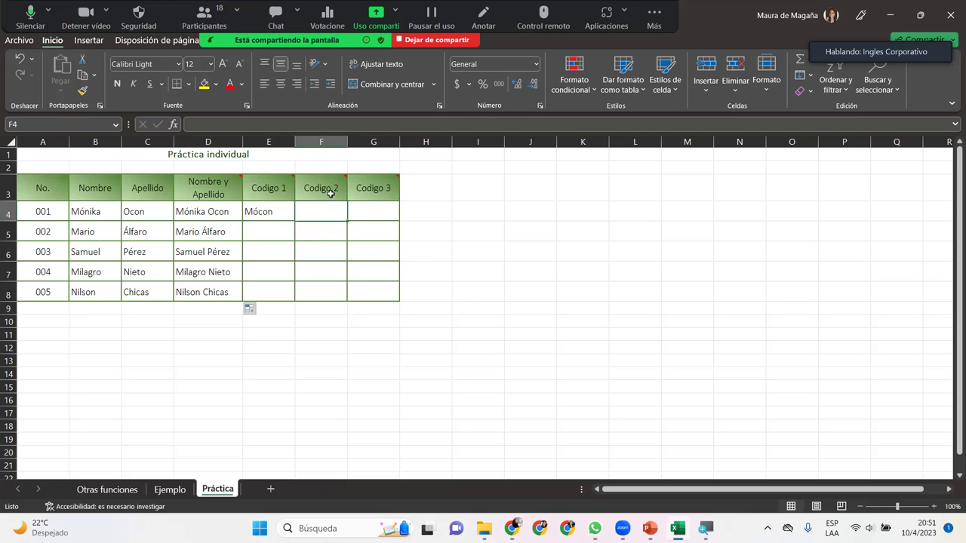
{"action": "mouse_move", "coordinate": [332, 190]}
{"action": "type", "text": "=cio"}
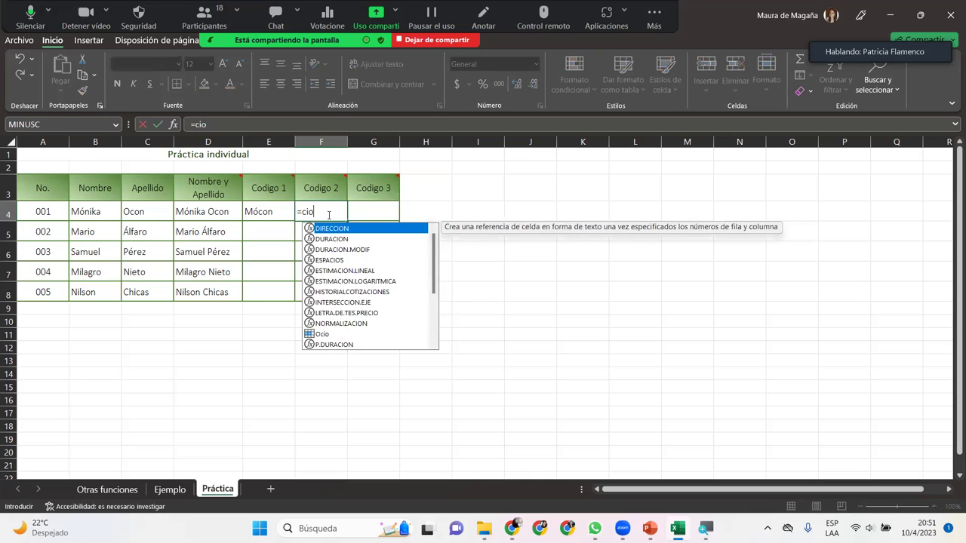
{"action": "key", "text": "BackSpace"}
{"action": "key", "text": "BackSpace"}
{"action": "type", "text": "onc"}
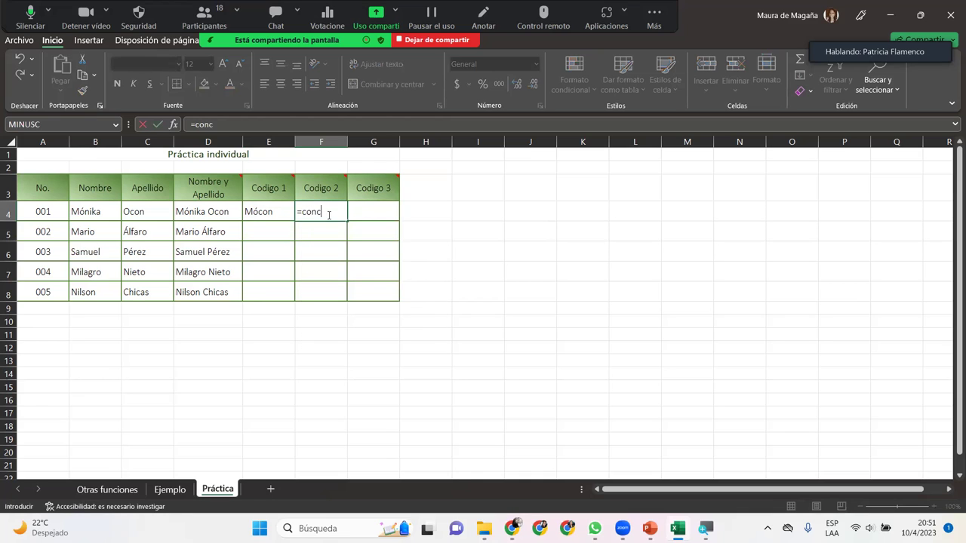
{"action": "key", "text": "Escape"}
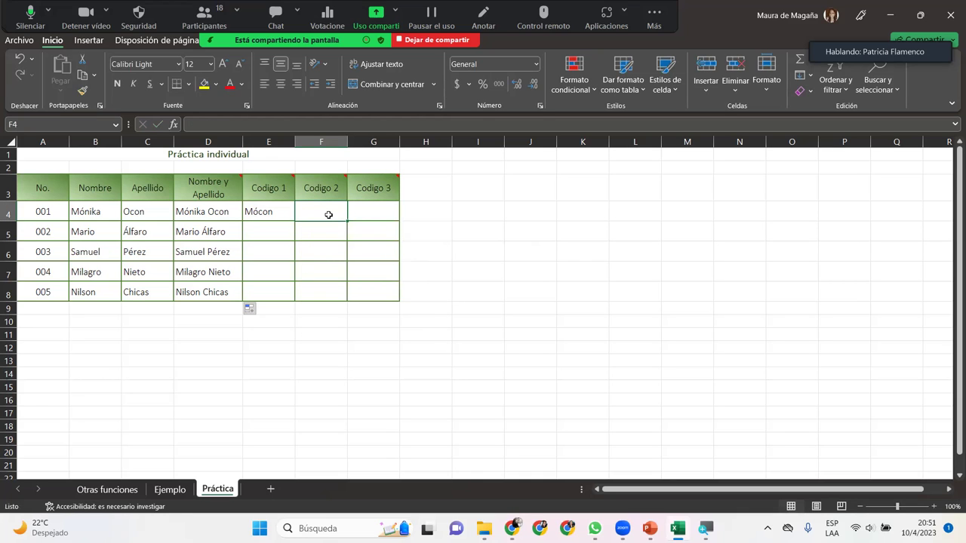
Review the IZQUIERDA and DERECHA ampersand formula in E4 under Codigo 1 without changing it
{"action": "double_click", "coordinate": [283, 213]}
{"action": "left_click", "coordinate": [396, 209]}
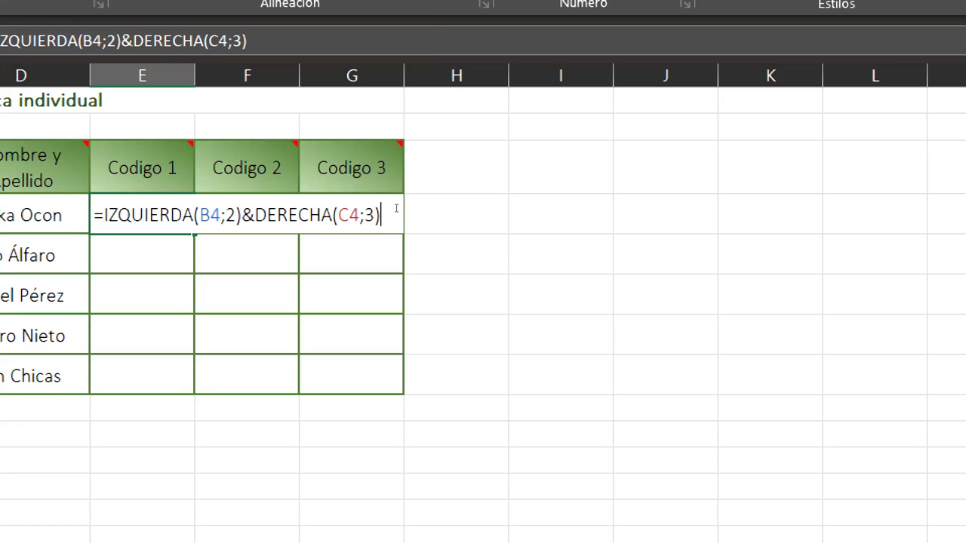
{"action": "key", "text": "Return"}
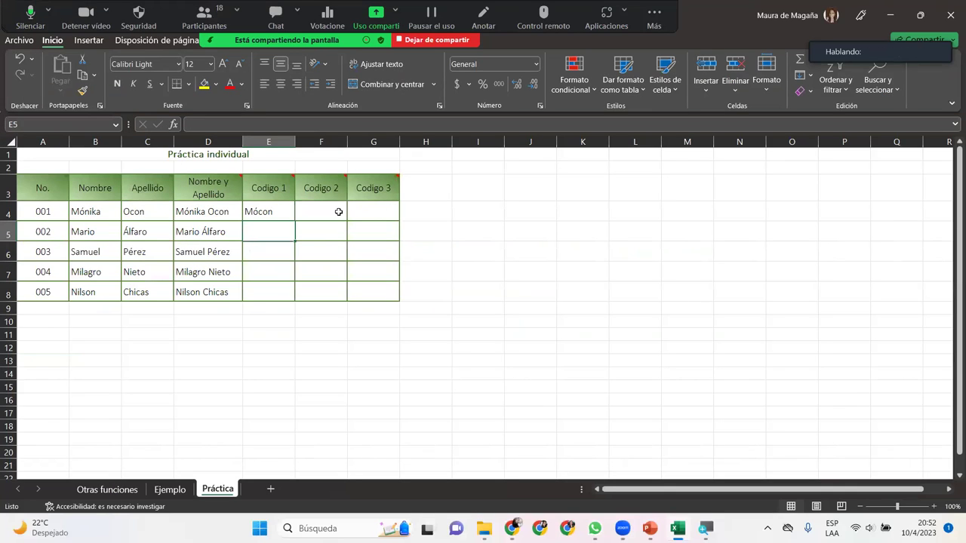
{"action": "left_click", "coordinate": [339, 212]}
{"action": "type", "text": "=con"}
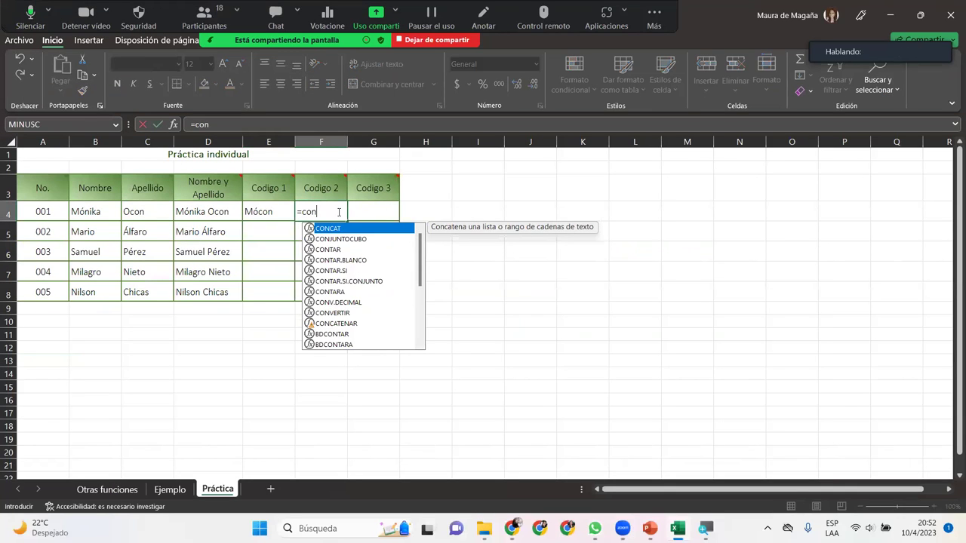
{"action": "key", "text": "Right"}
Start a CONCATENAR formula in F4 whose first text is DERECHA(C4;2), following the Codigo 2 comment
{"action": "left_click", "coordinate": [339, 213]}
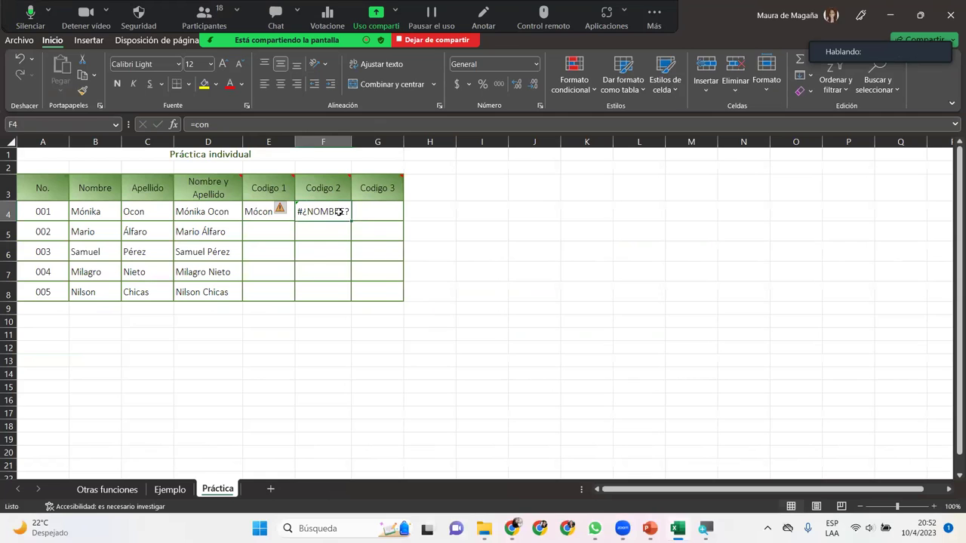
{"action": "type", "text": "=concaten"}
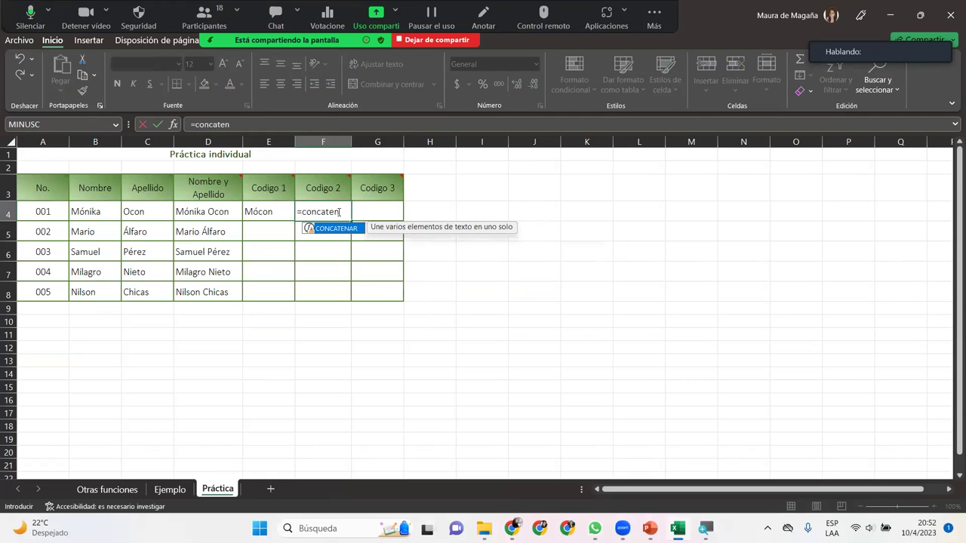
{"action": "key", "text": "Tab"}
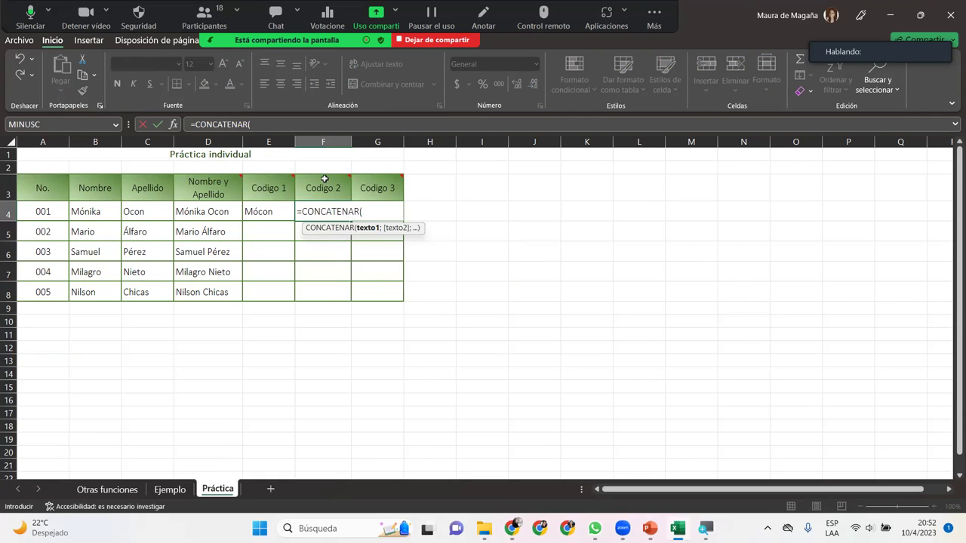
{"action": "mouse_move", "coordinate": [325, 179]}
{"action": "type", "text": "dere"}
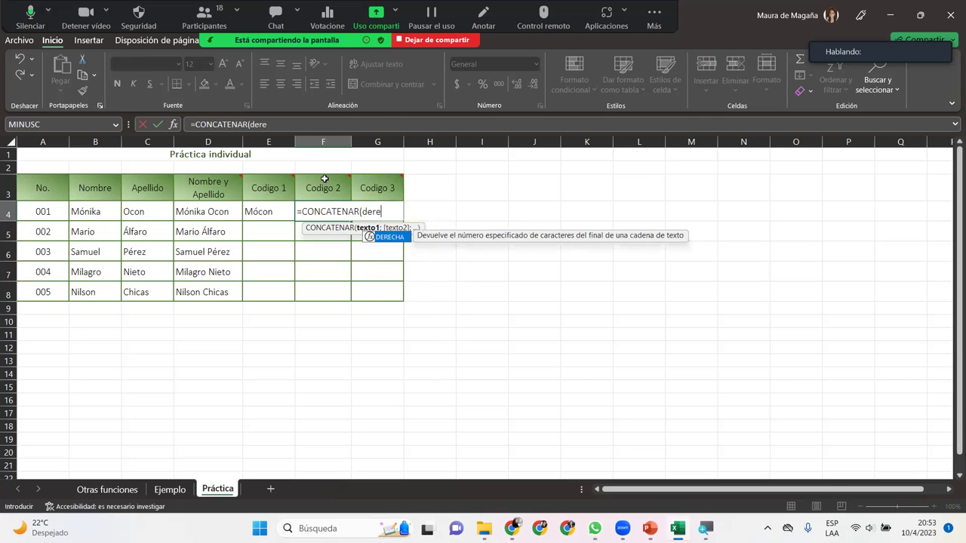
{"action": "key", "text": "Tab"}
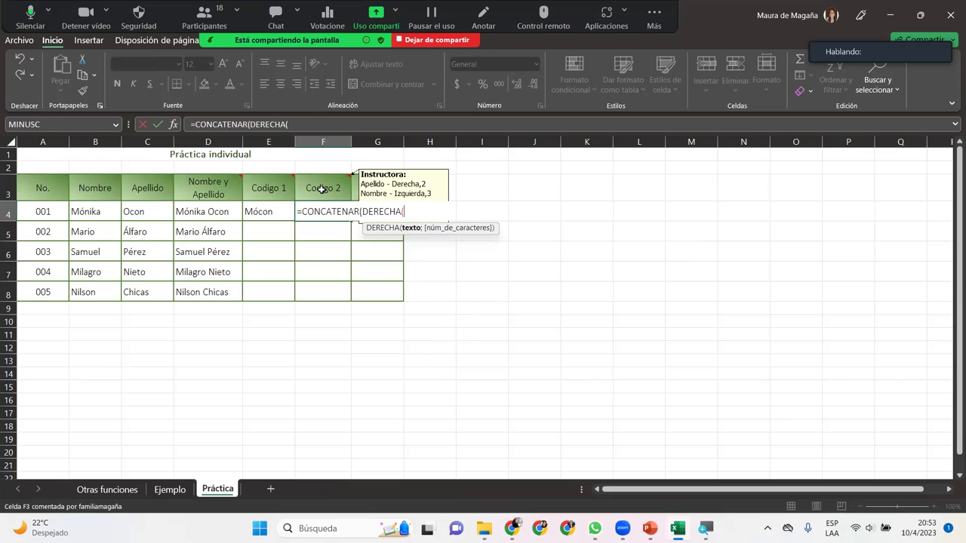
{"action": "left_click", "coordinate": [154, 207]}
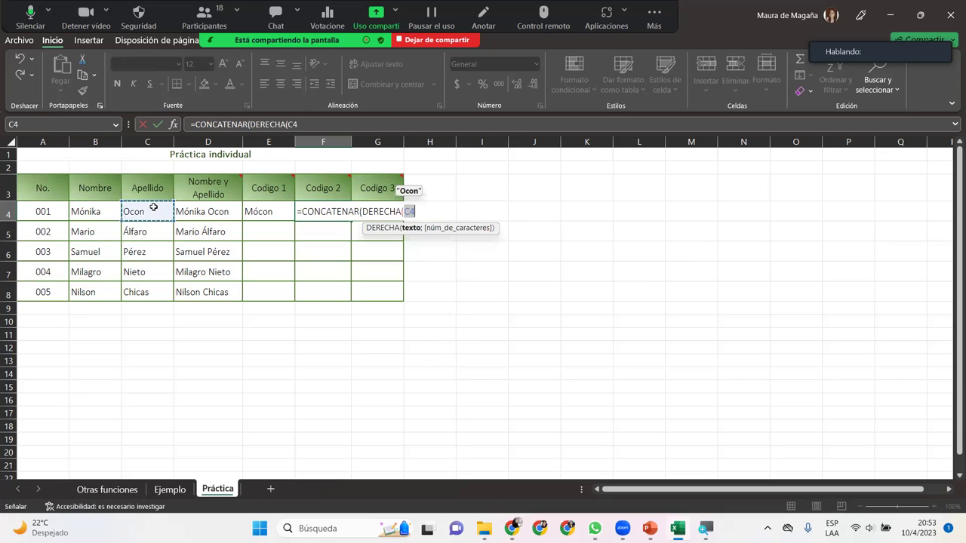
{"action": "type", "text": ";2"}
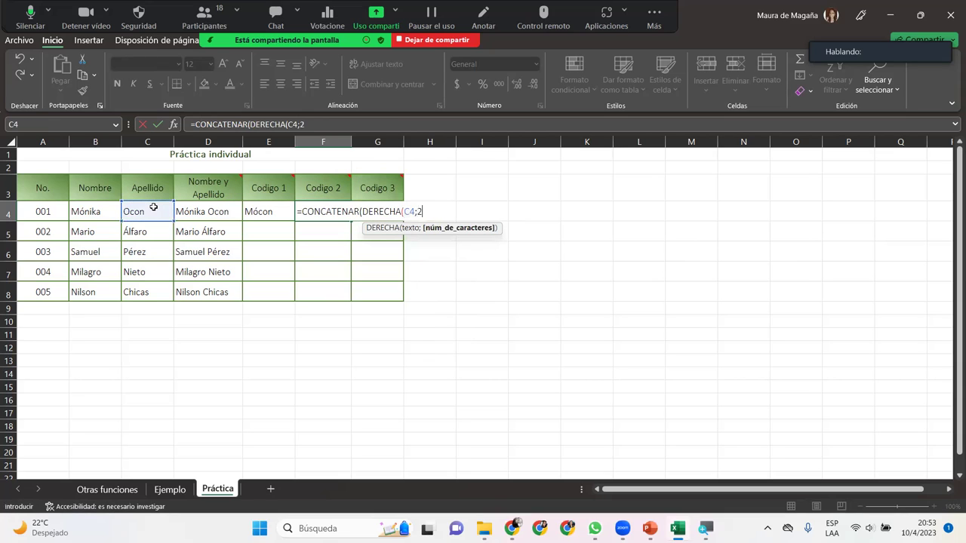
Add IZQUIERDA(B4;3) as the second text and enter F4's formula as =CONCATENAR(DERECHA(C4;2);IZQUIERDA(B4;3))
{"action": "type", "text": ");IZQUIERDA("}
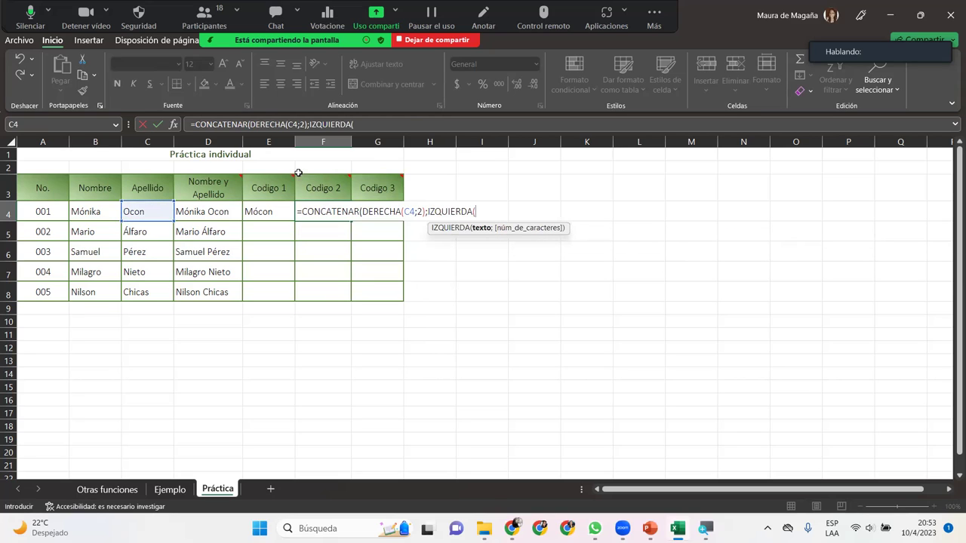
{"action": "mouse_move", "coordinate": [337, 190]}
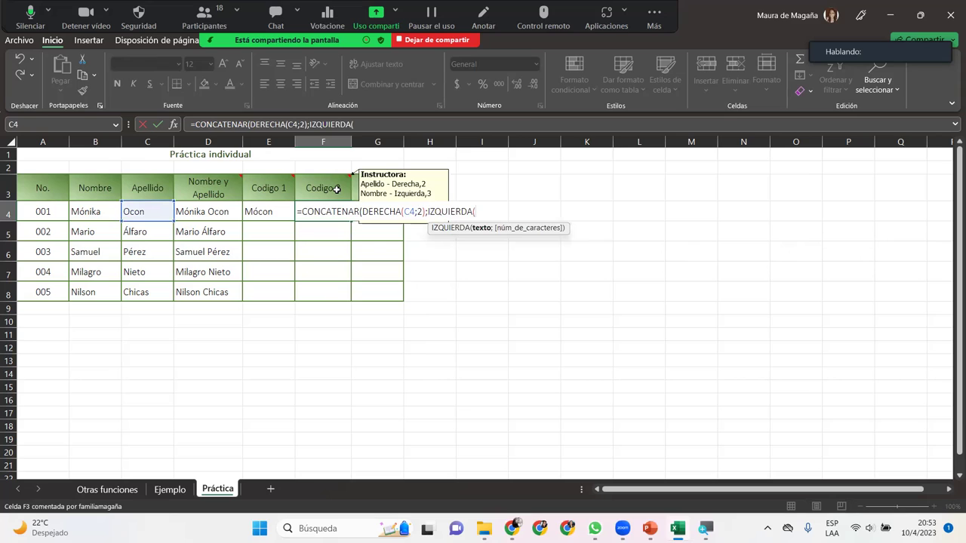
{"action": "left_click", "coordinate": [95, 211]}
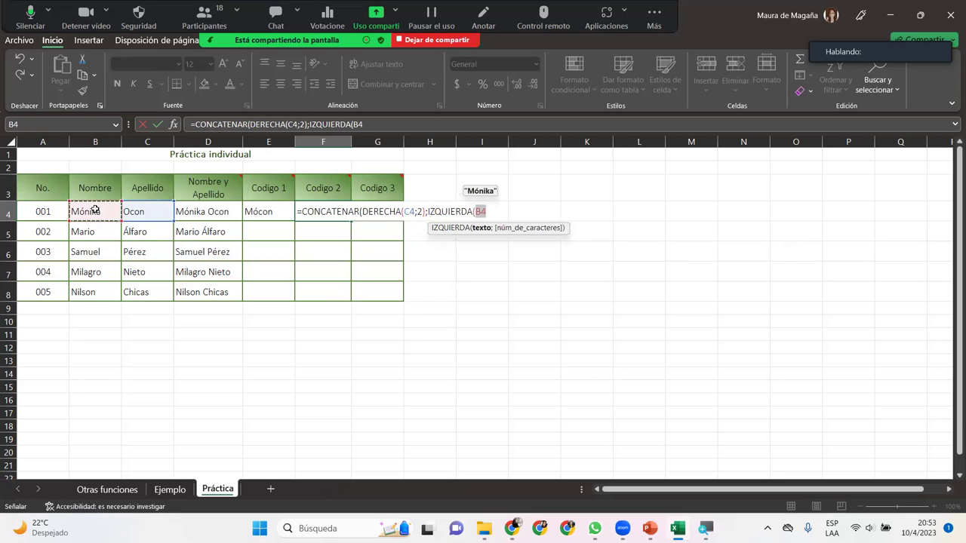
{"action": "type", "text": ";3"}
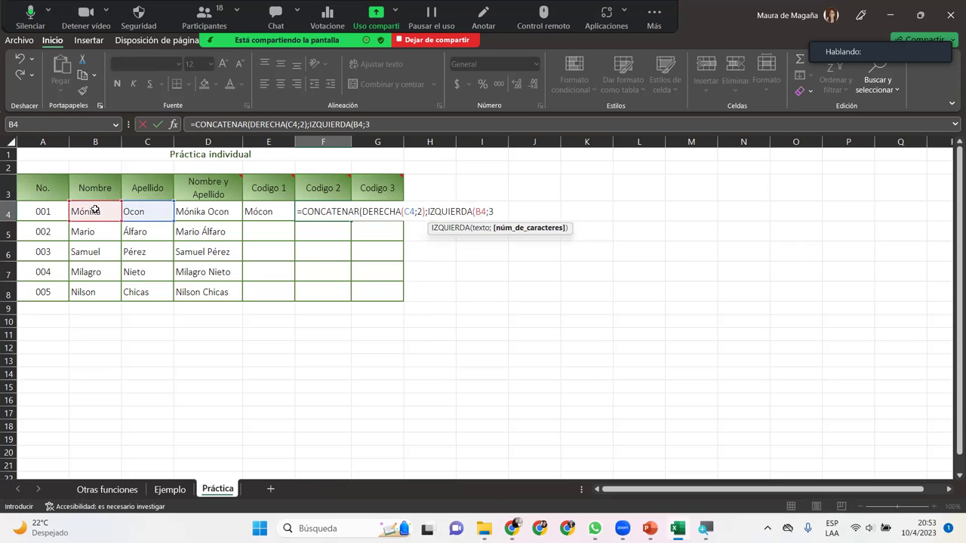
{"action": "type", "text": ")"}
{"action": "key", "text": "Return"}
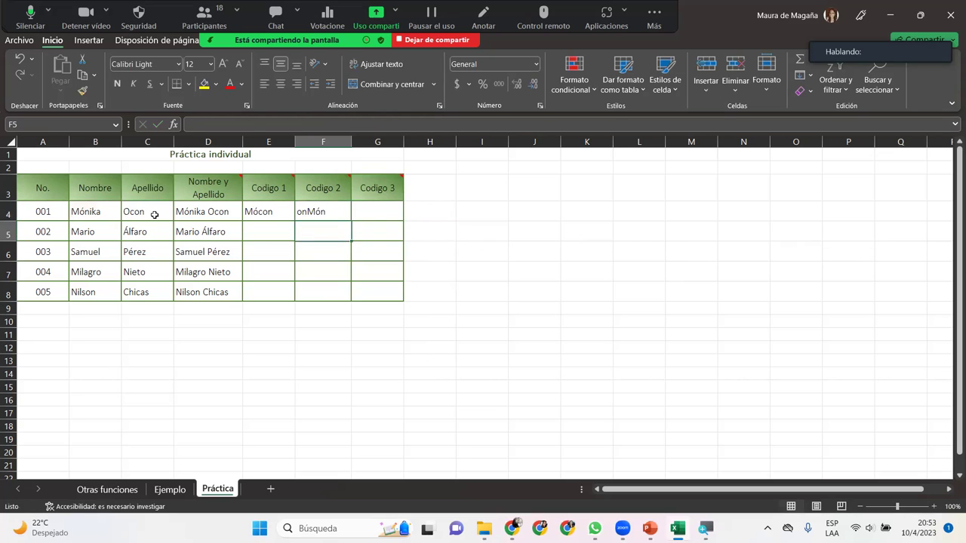
Start a CONCATENAR formula in G4 under Codigo 3 with IZQUIERDA(C4;2) as its first text
{"action": "left_click", "coordinate": [375, 216]}
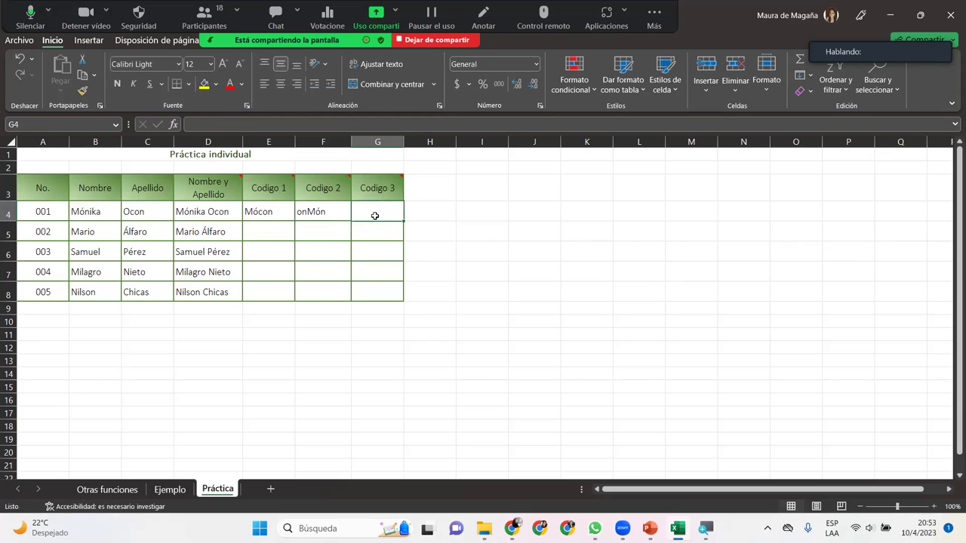
{"action": "type", "text": "=concate"}
{"action": "key", "text": "Tab"}
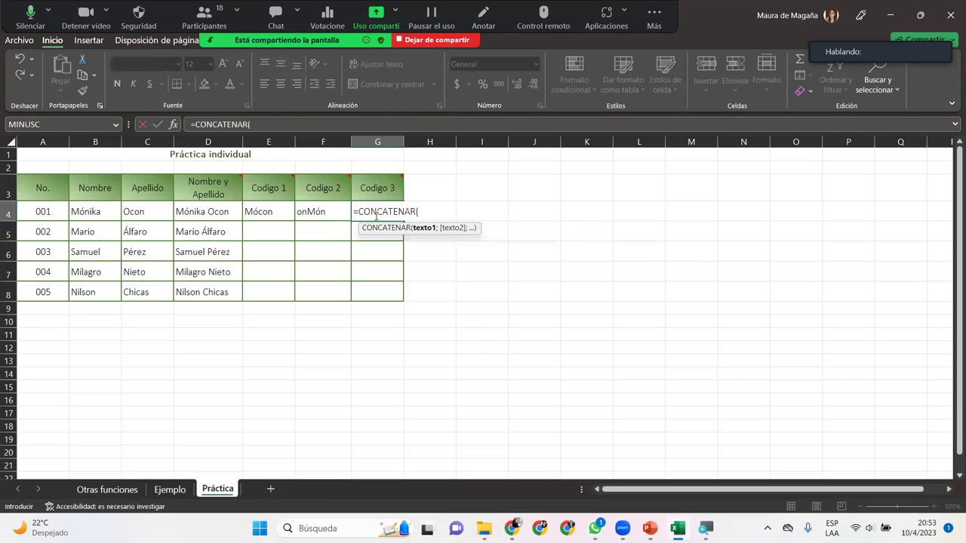
{"action": "mouse_move", "coordinate": [383, 182]}
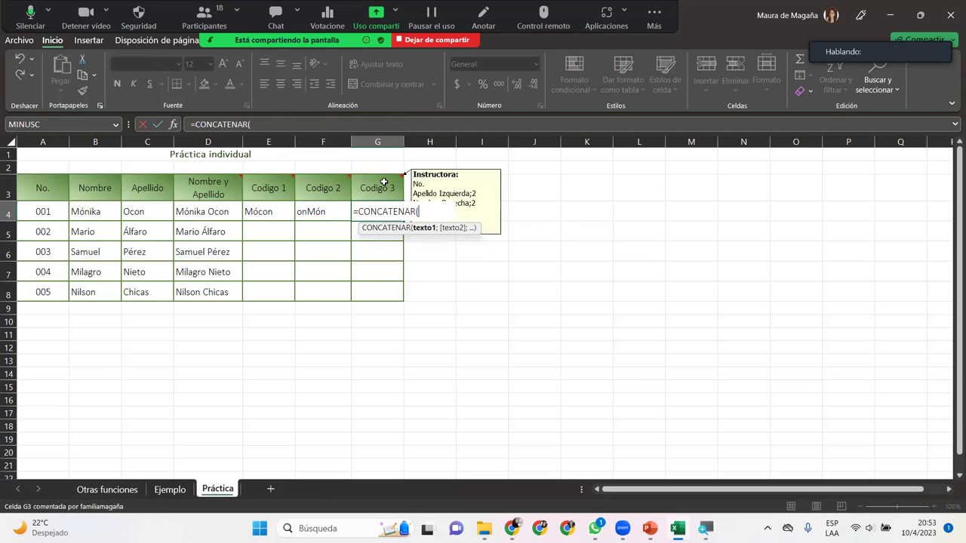
{"action": "left_click", "coordinate": [149, 206]}
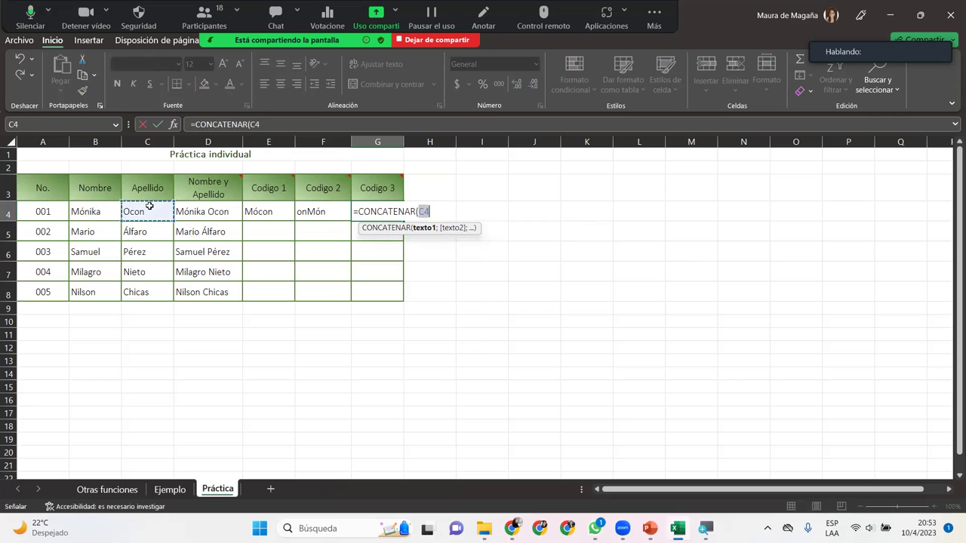
{"action": "key", "text": "BackSpace"}
{"action": "key", "text": "BackSpace"}
{"action": "type", "text": "i"}
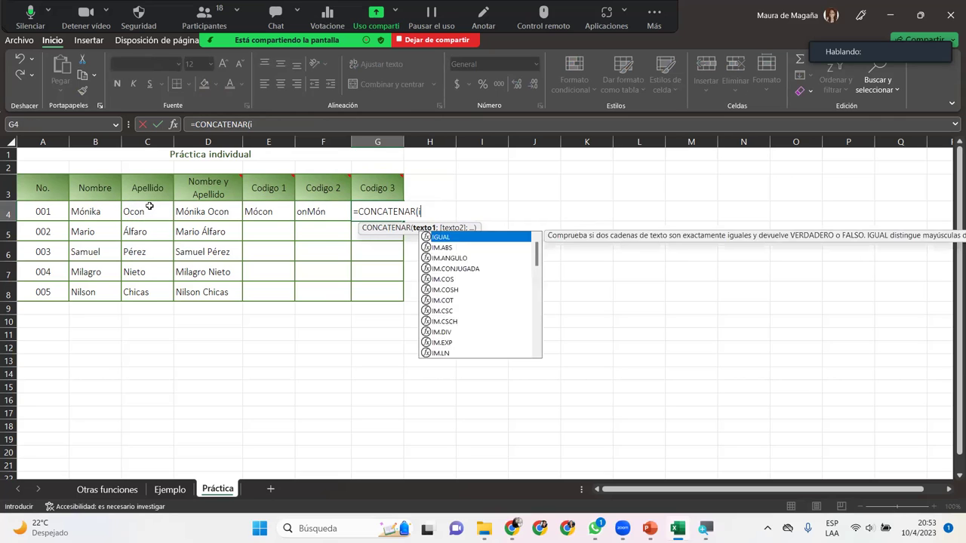
{"action": "type", "text": "zqui"}
{"action": "key", "text": "Tab"}
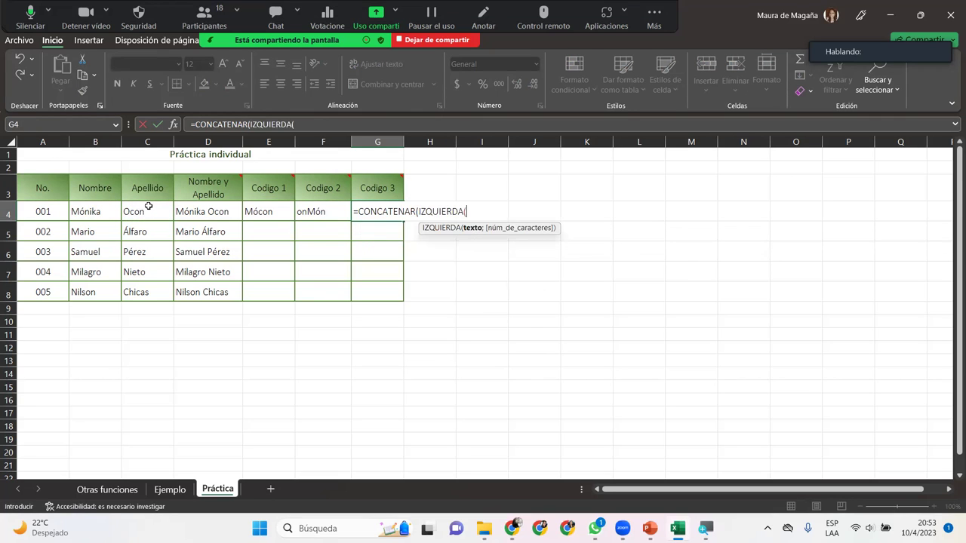
{"action": "left_click", "coordinate": [150, 212]}
{"action": "type", "text": ";2"}
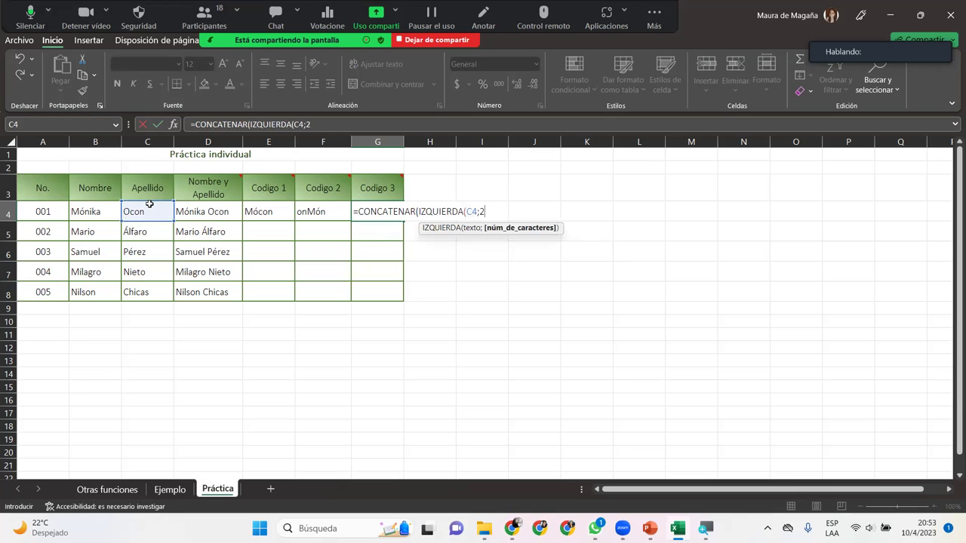
{"action": "type", "text": ");"}
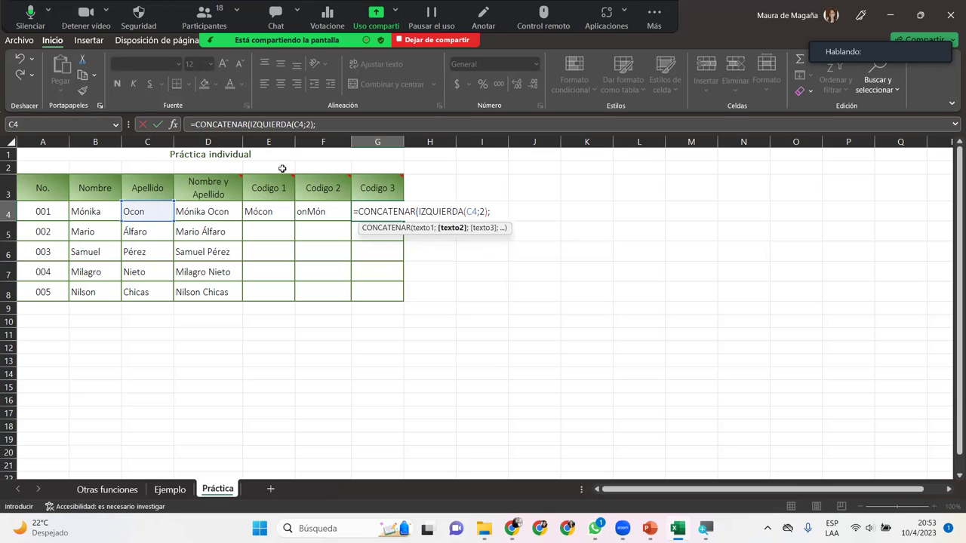
Add DERECHA(B4;"") as the second text of the Codigo 3 formula and enter it in G4
{"action": "mouse_move", "coordinate": [401, 190]}
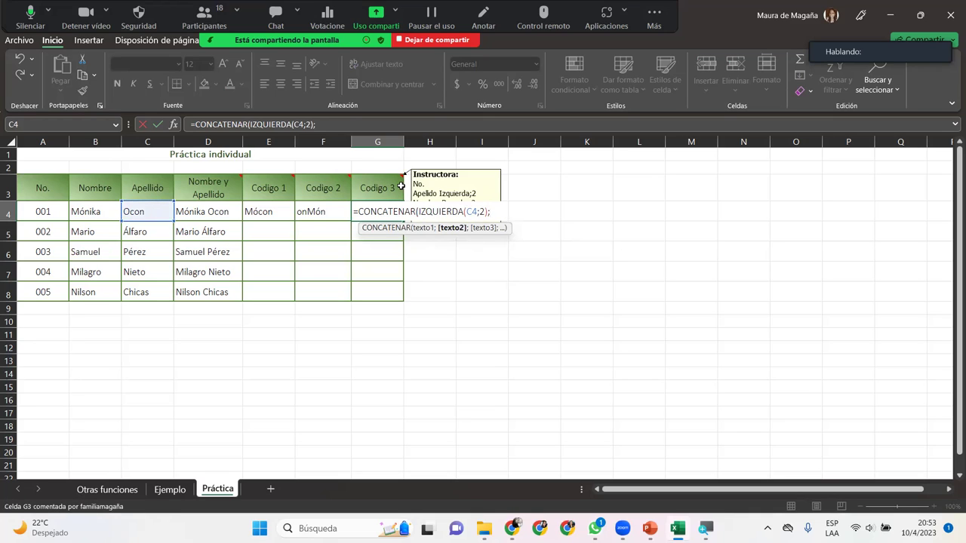
{"action": "type", "text": "dere"}
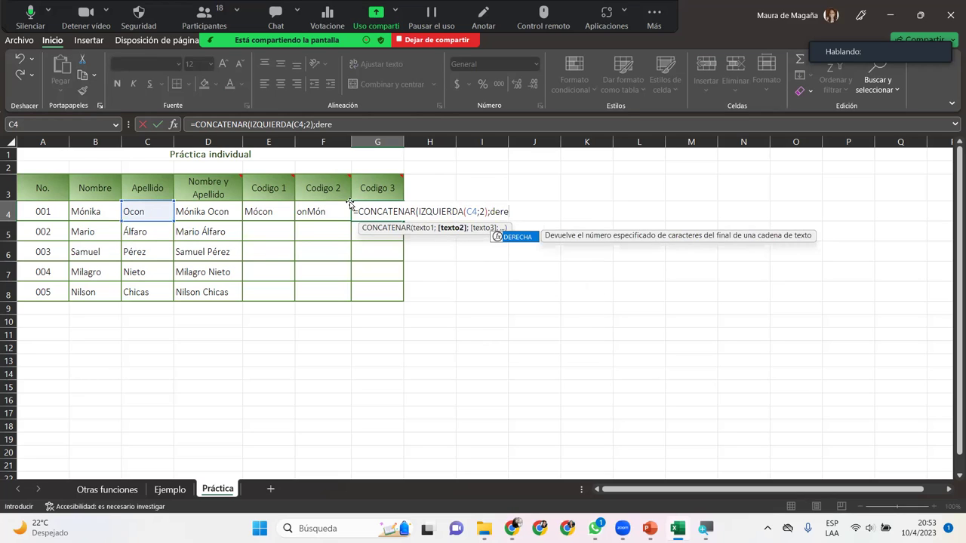
{"action": "key", "text": "Tab"}
{"action": "left_click", "coordinate": [82, 214]}
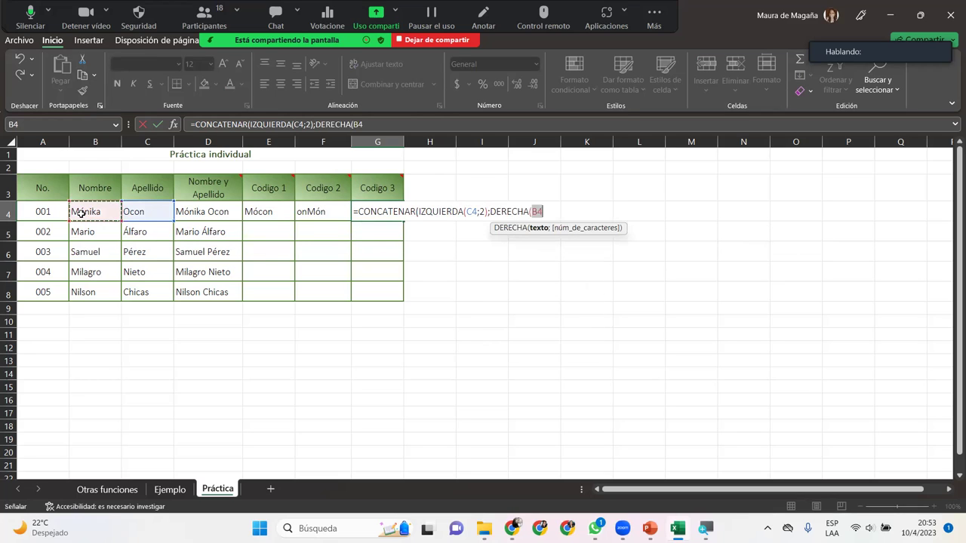
{"action": "type", "text": ";"}
{"action": "type", "text": "\"(("}
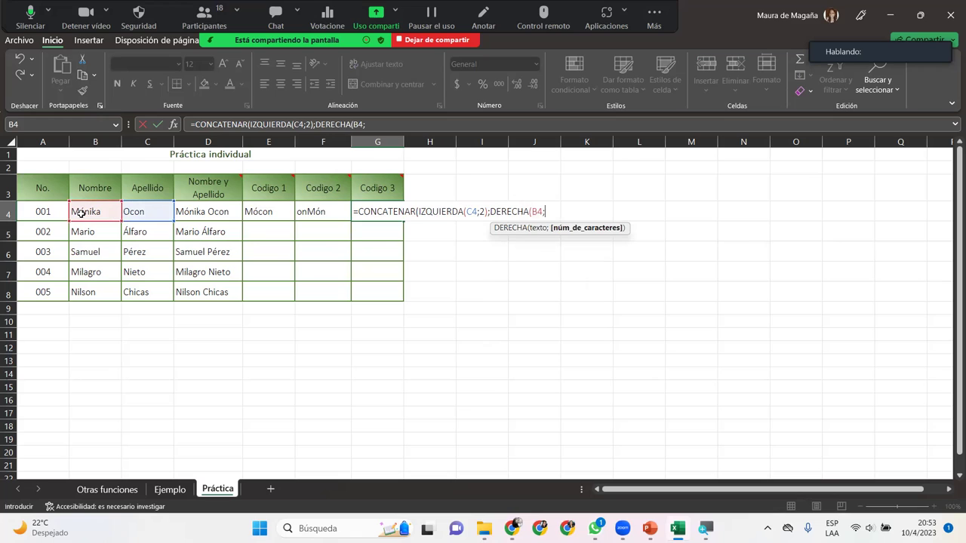
{"action": "key", "text": "BackSpace"}
{"action": "key", "text": "BackSpace"}
{"action": "type", "text": ")"}
{"action": "key", "text": "Return"}
{"action": "key", "text": "Return"}
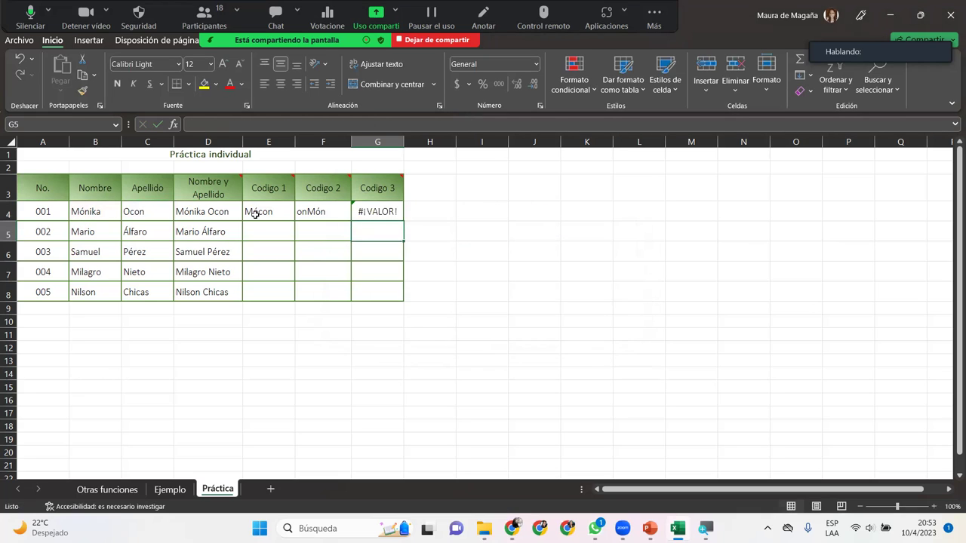
Replace the empty quotes in G4's DERECHA with 2, so the formula reads =CONCATENAR(IZQUIERDA(C4;2);DERECHA(B4;2))
{"action": "mouse_move", "coordinate": [386, 191]}
{"action": "double_click", "coordinate": [388, 211]}
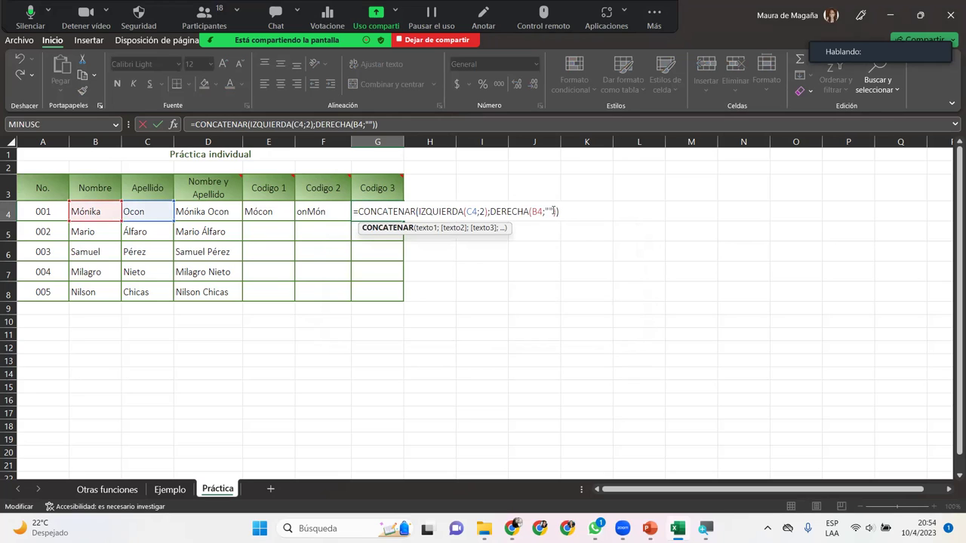
{"action": "key", "text": "BackSpace"}
{"action": "key", "text": "BackSpace"}
{"action": "type", "text": "2"}
{"action": "key", "text": "Return"}
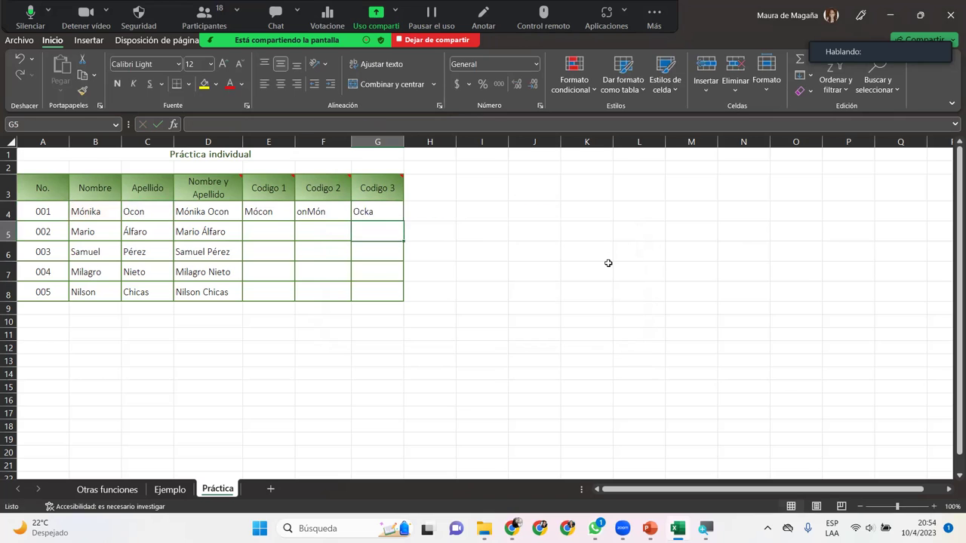
Fill the Codigo 1, Codigo 2 and Codigo 3 formulas from E4:G4 down through row 8
{"action": "left_click_drag", "start_coordinate": [266, 211], "coordinate": [390, 222]}
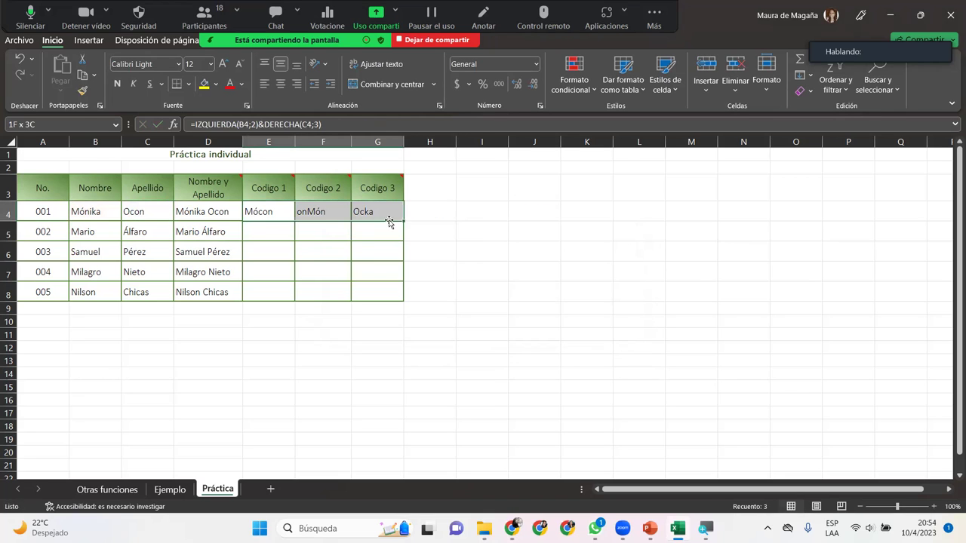
{"action": "double_click", "coordinate": [403, 221]}
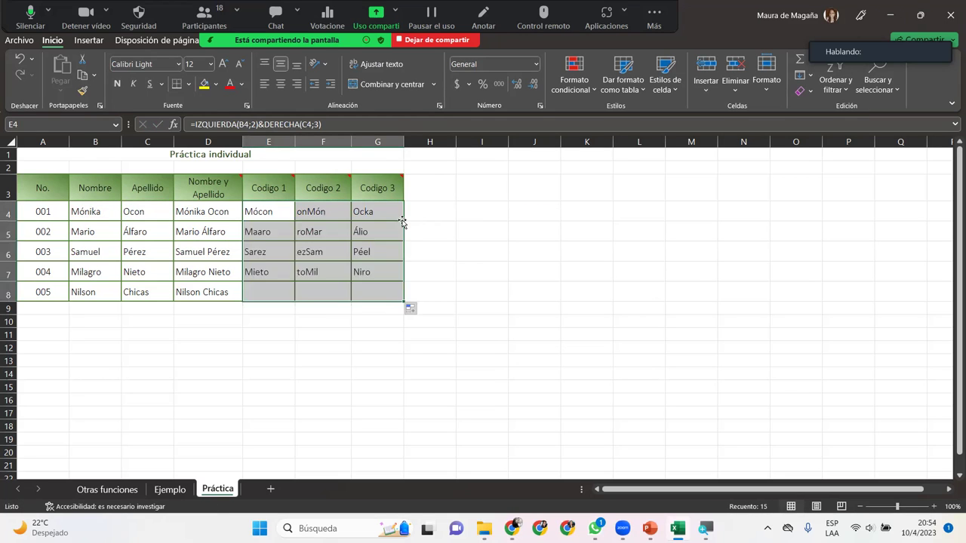
Open the Codigo 3 formula in G4 to review its IZQUIERDA and DERECHA arguments, leaving it as it is
{"action": "left_click", "coordinate": [389, 219]}
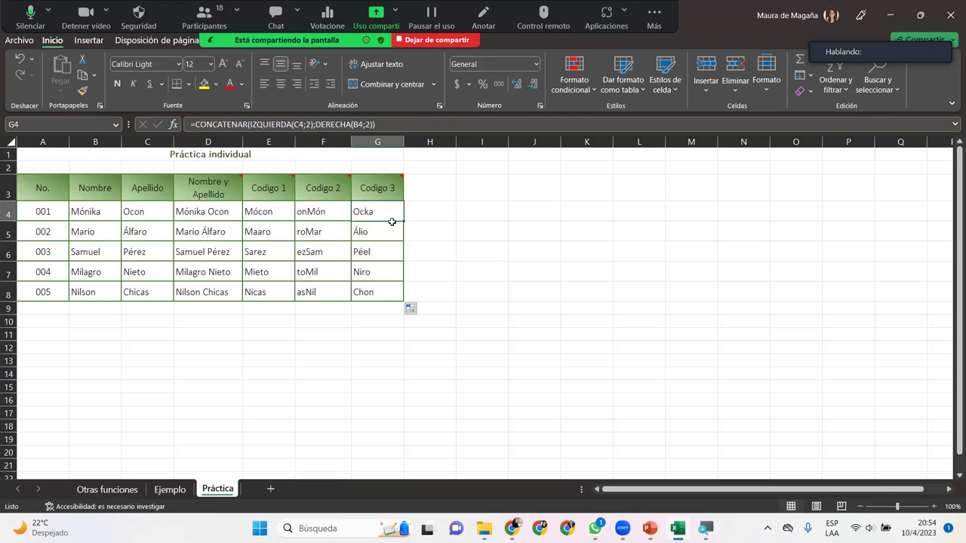
{"action": "double_click", "coordinate": [389, 211]}
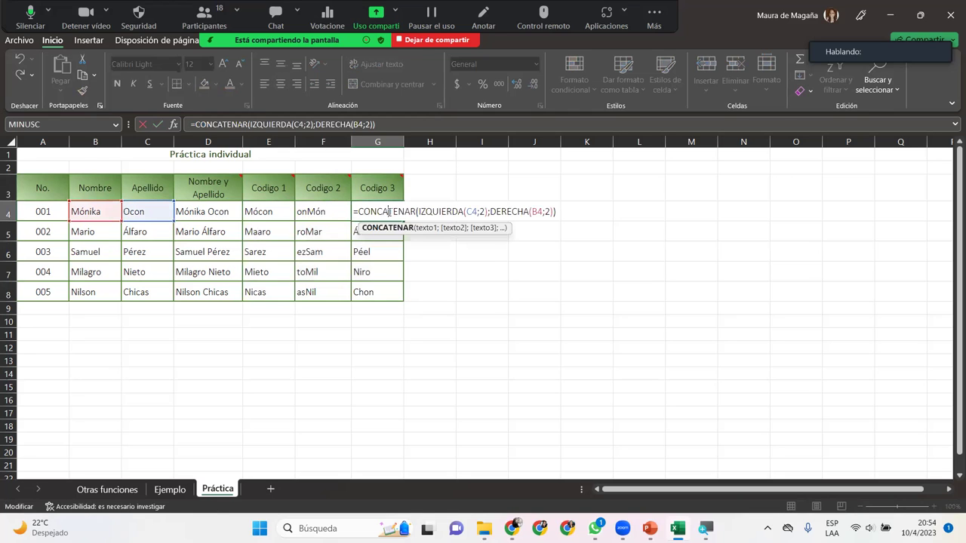
{"action": "left_click", "coordinate": [556, 212]}
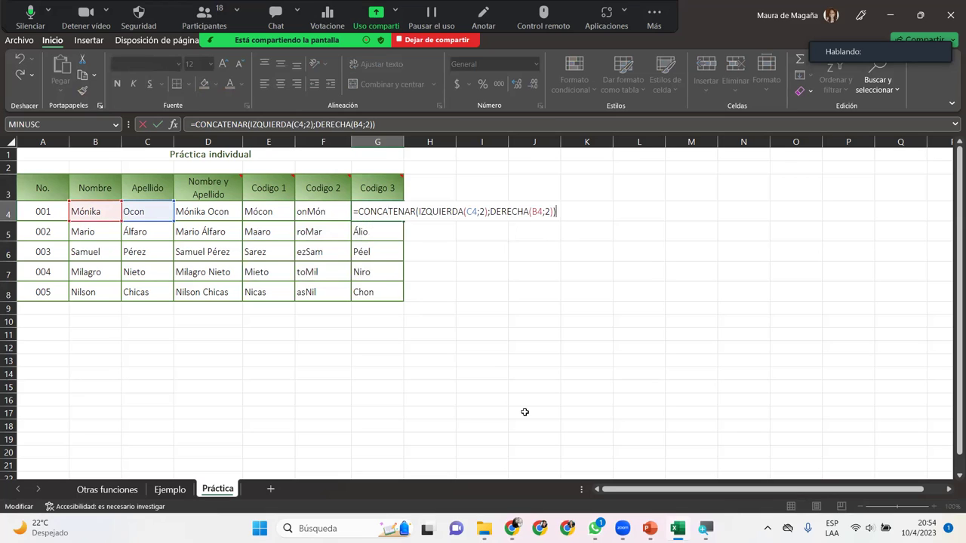
{"action": "key", "text": "Return"}
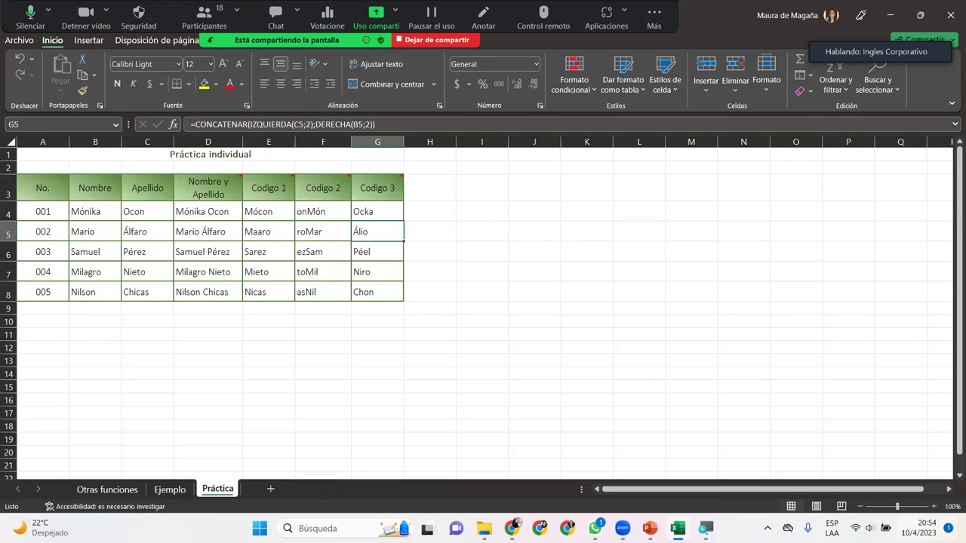
Enlarge the Práctica sheet to 190% zoom to examine the completed table
{"action": "left_click", "coordinate": [934, 507]}
{"action": "left_click", "coordinate": [934, 506]}
{"action": "left_click", "coordinate": [934, 506]}
{"action": "left_click", "coordinate": [934, 507]}
{"action": "left_click", "coordinate": [934, 506]}
{"action": "left_click", "coordinate": [934, 506]}
{"action": "left_click", "coordinate": [934, 507]}
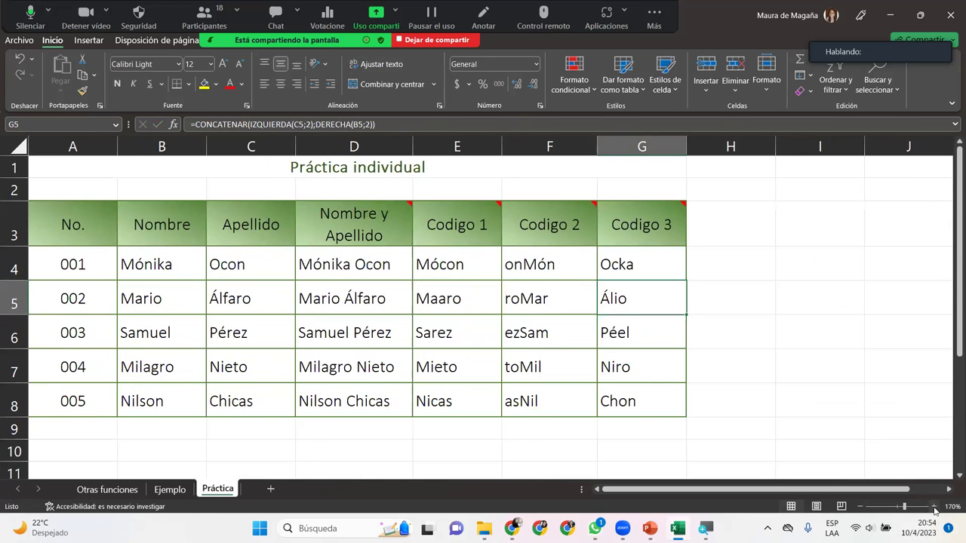
{"action": "left_click", "coordinate": [933, 507]}
{"action": "left_click", "coordinate": [934, 506]}
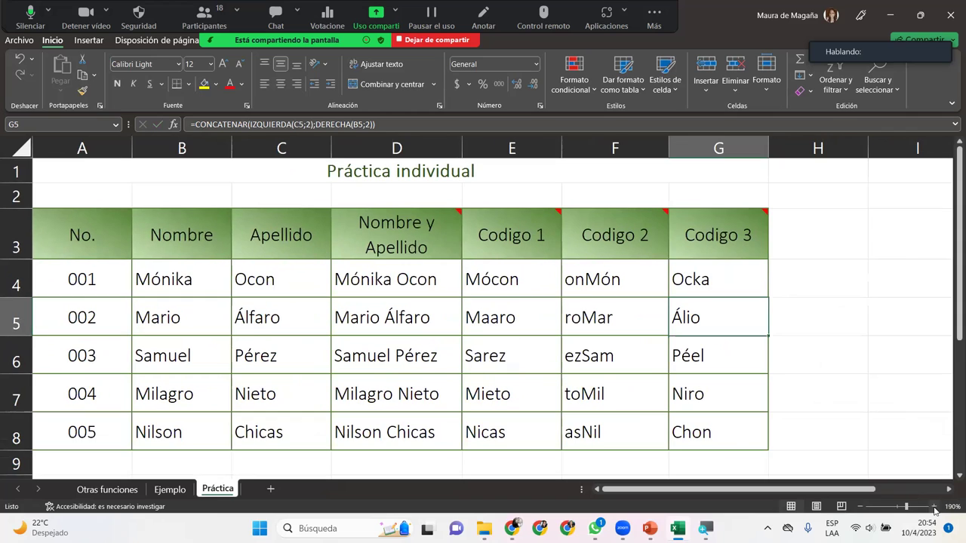
{"action": "left_click", "coordinate": [952, 478]}
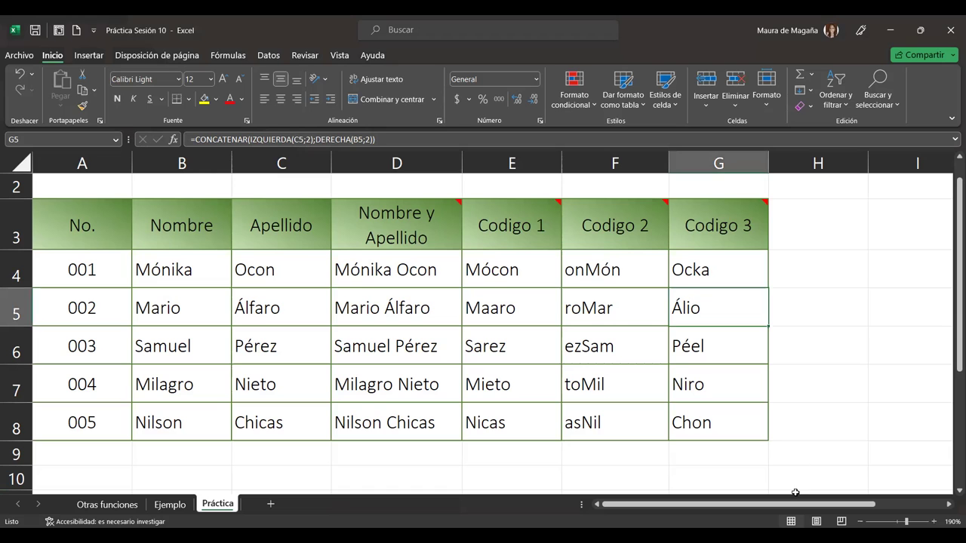
Reduce the Práctica sheet's zoom to 120% and check the formulas in D5 and G6
{"action": "left_click", "coordinate": [861, 522]}
{"action": "left_click", "coordinate": [860, 522]}
{"action": "left_click", "coordinate": [861, 521]}
{"action": "left_click", "coordinate": [860, 522]}
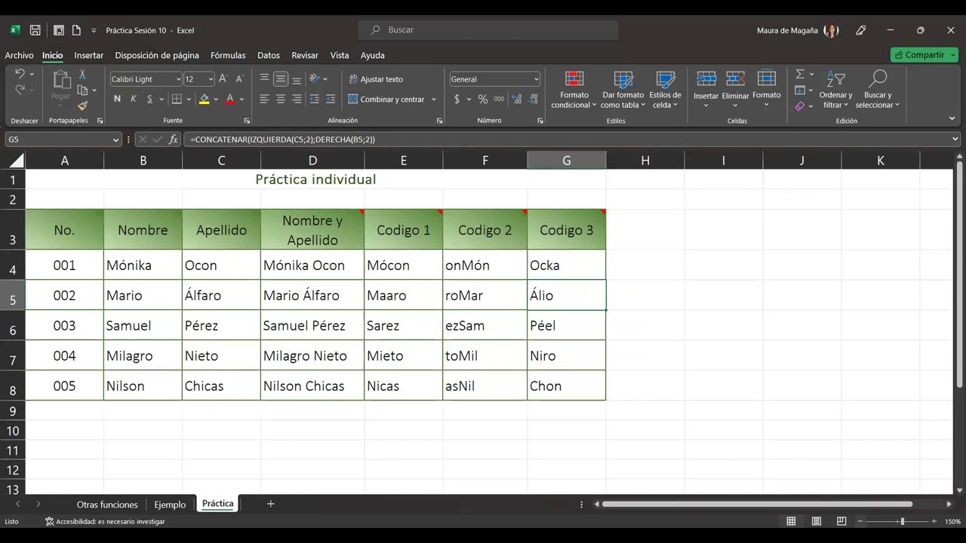
{"action": "left_click", "coordinate": [861, 522]}
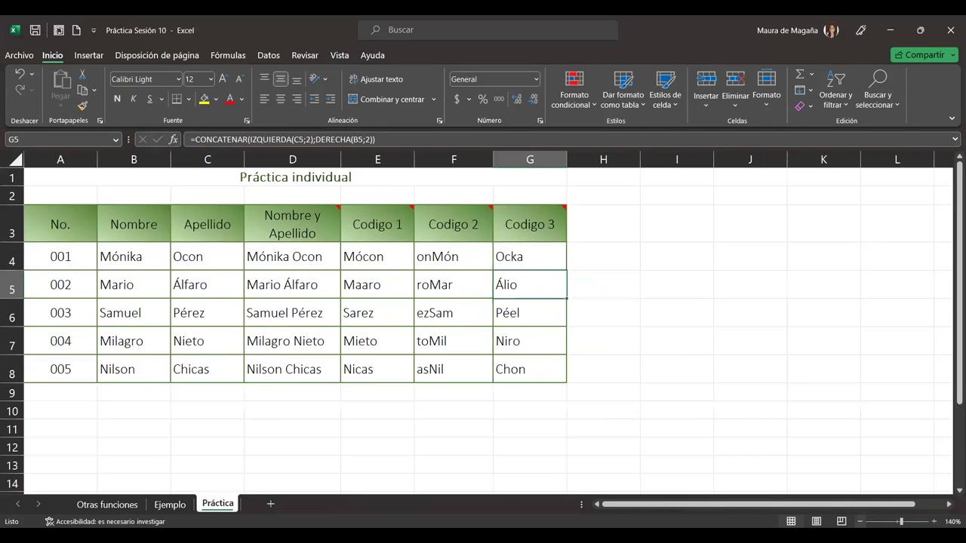
{"action": "left_click", "coordinate": [860, 522]}
{"action": "left_click", "coordinate": [861, 522]}
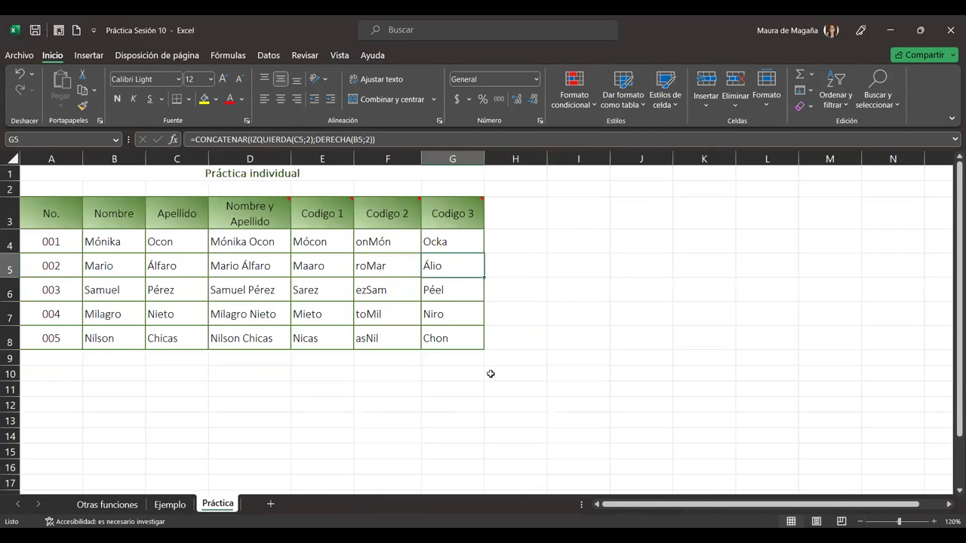
{"action": "left_click", "coordinate": [272, 255]}
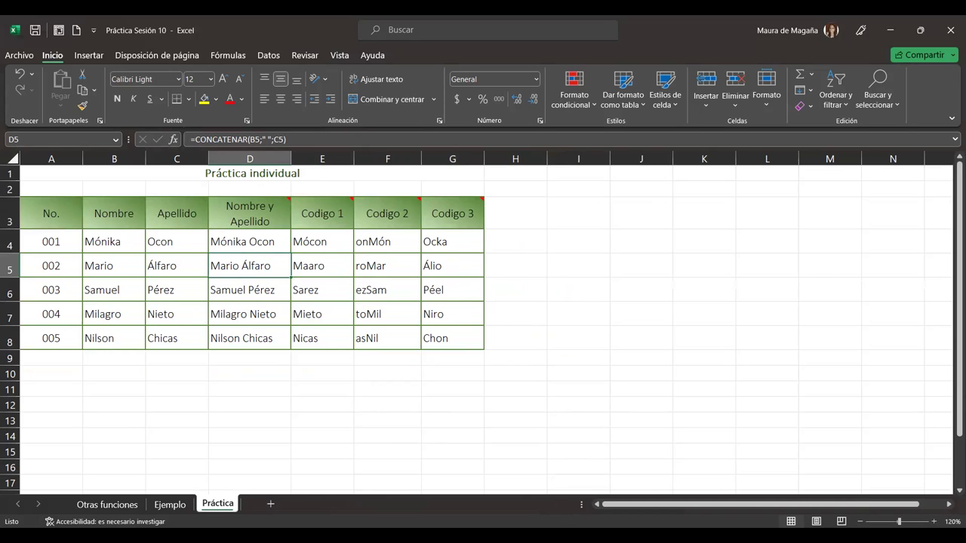
{"action": "left_click", "coordinate": [427, 291]}
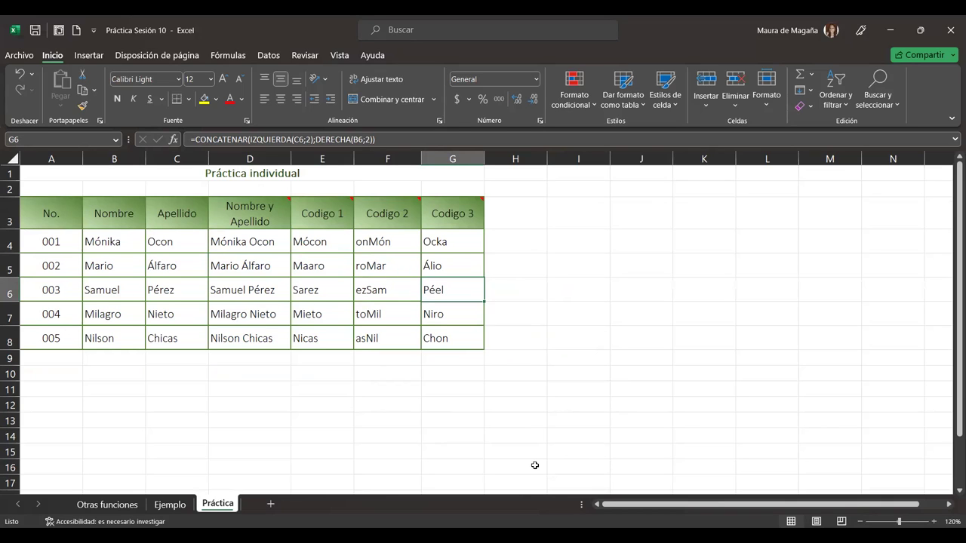
Zoom the sheet to fit the selected range A1:G9 to the window, using Ajustar la selección a la ventana
{"action": "left_click_drag", "start_coordinate": [274, 174], "coordinate": [354, 355]}
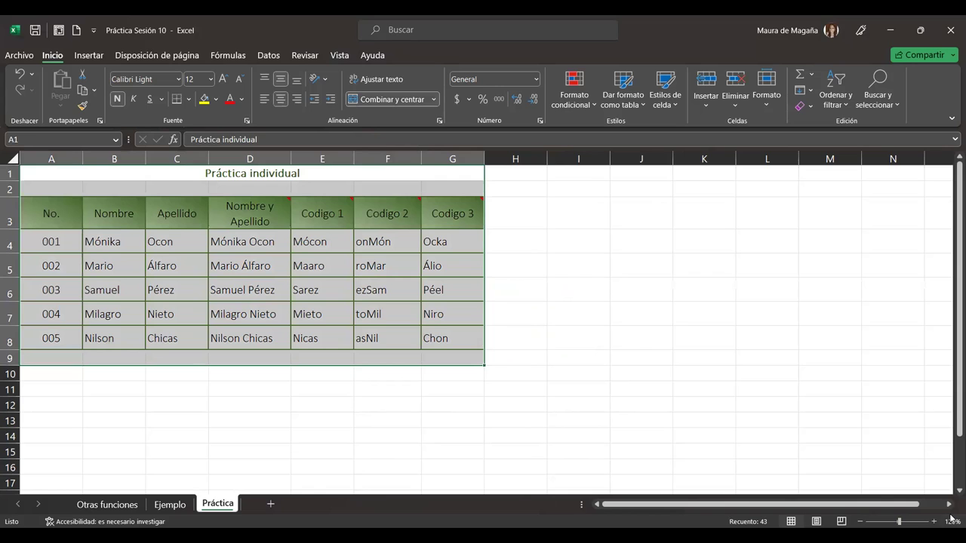
{"action": "left_click", "coordinate": [949, 522]}
{"action": "left_click", "coordinate": [563, 434]}
{"action": "left_click", "coordinate": [546, 473]}
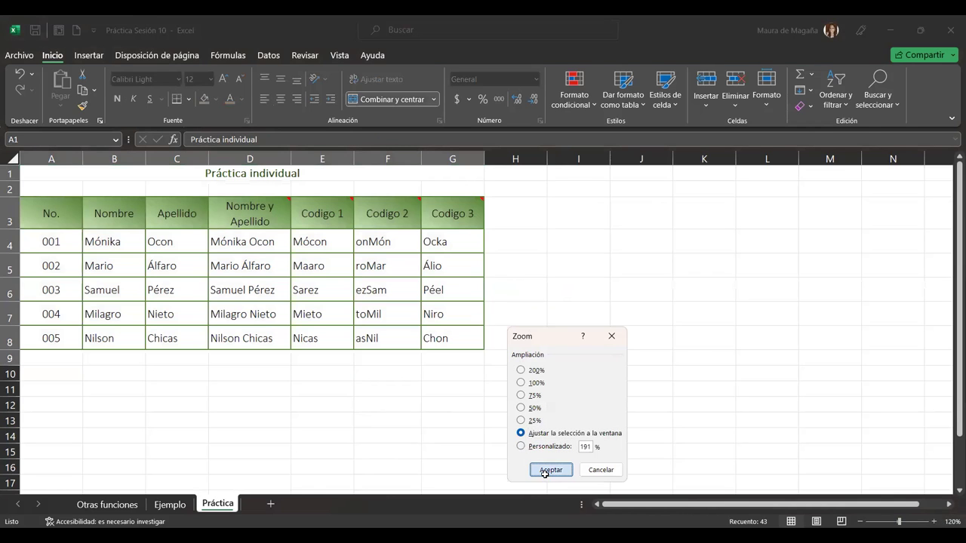
{"action": "left_click", "coordinate": [453, 336]}
{"action": "left_click", "coordinate": [543, 327]}
{"action": "left_click", "coordinate": [626, 327]}
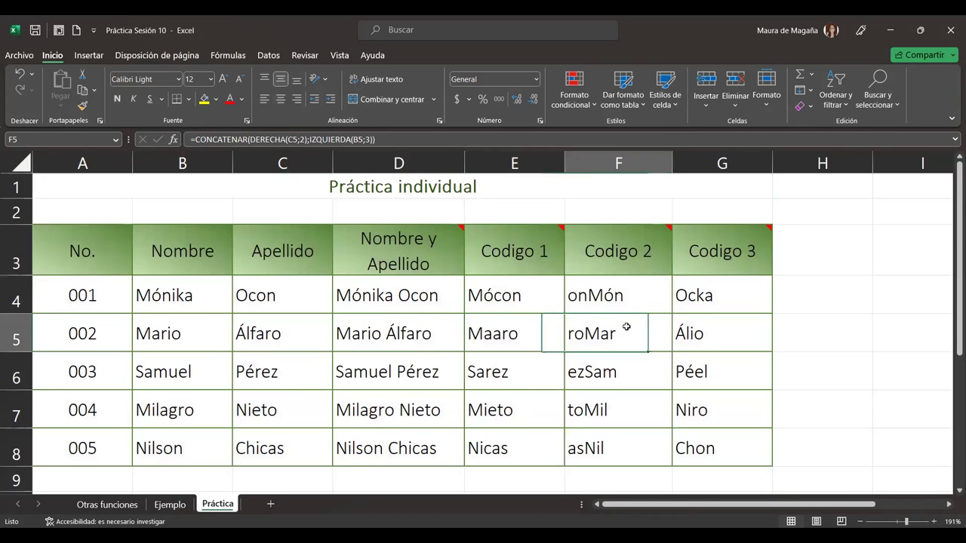
{"action": "left_click", "coordinate": [697, 332]}
{"action": "left_click", "coordinate": [712, 447]}
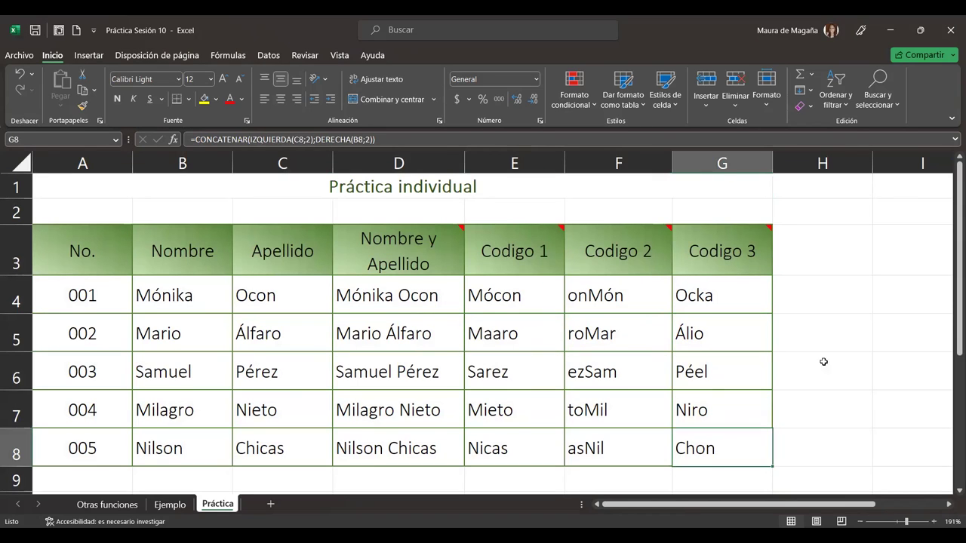
{"action": "left_click", "coordinate": [812, 219]}
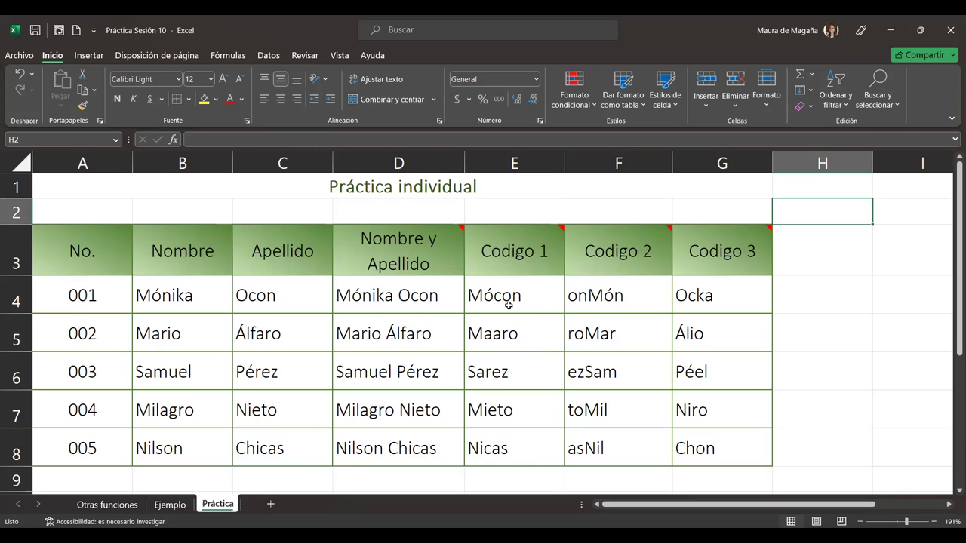
{"action": "left_click", "coordinate": [454, 317]}
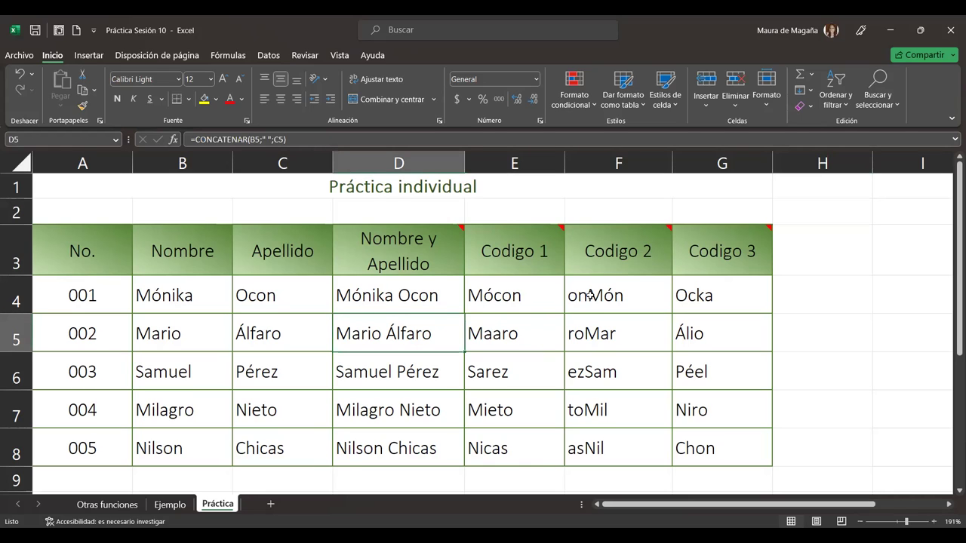